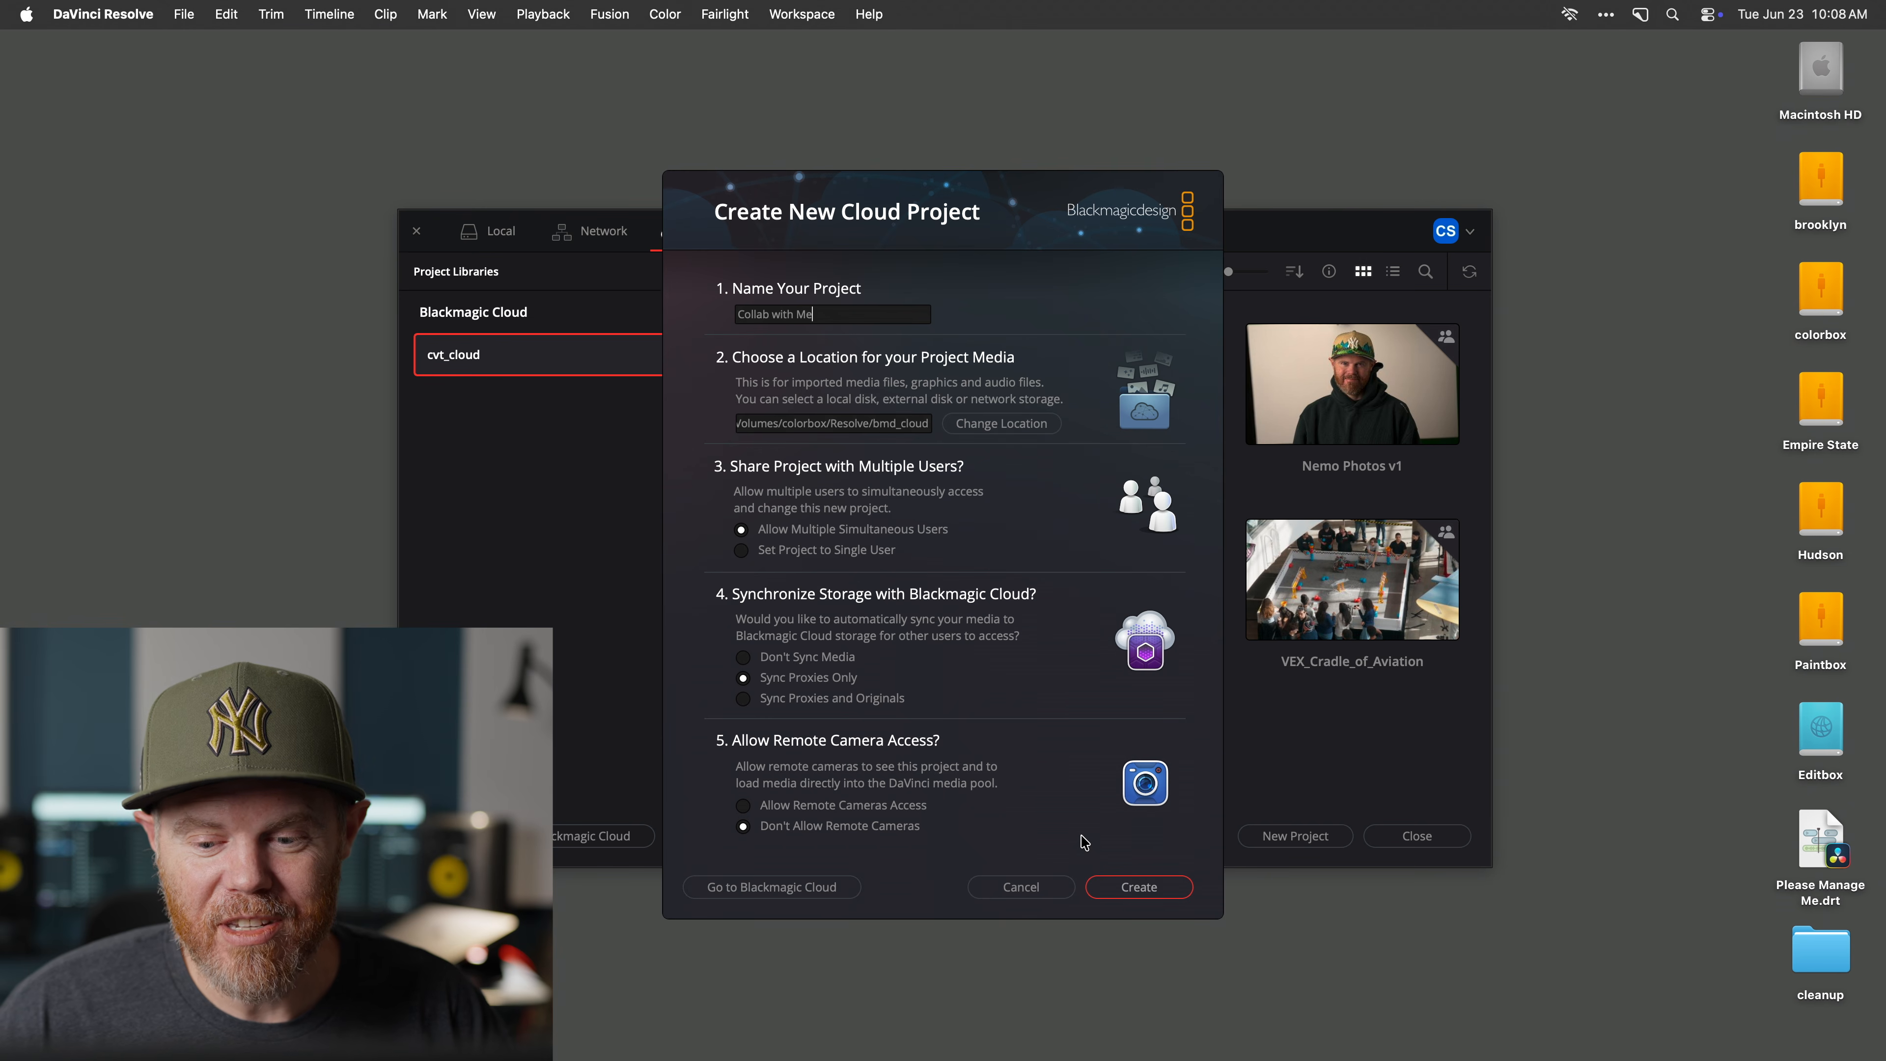
Create the "Collab with Me" cloud project with proxies-only syncing, then add and open a bin named "offline edit".
click(1140, 886)
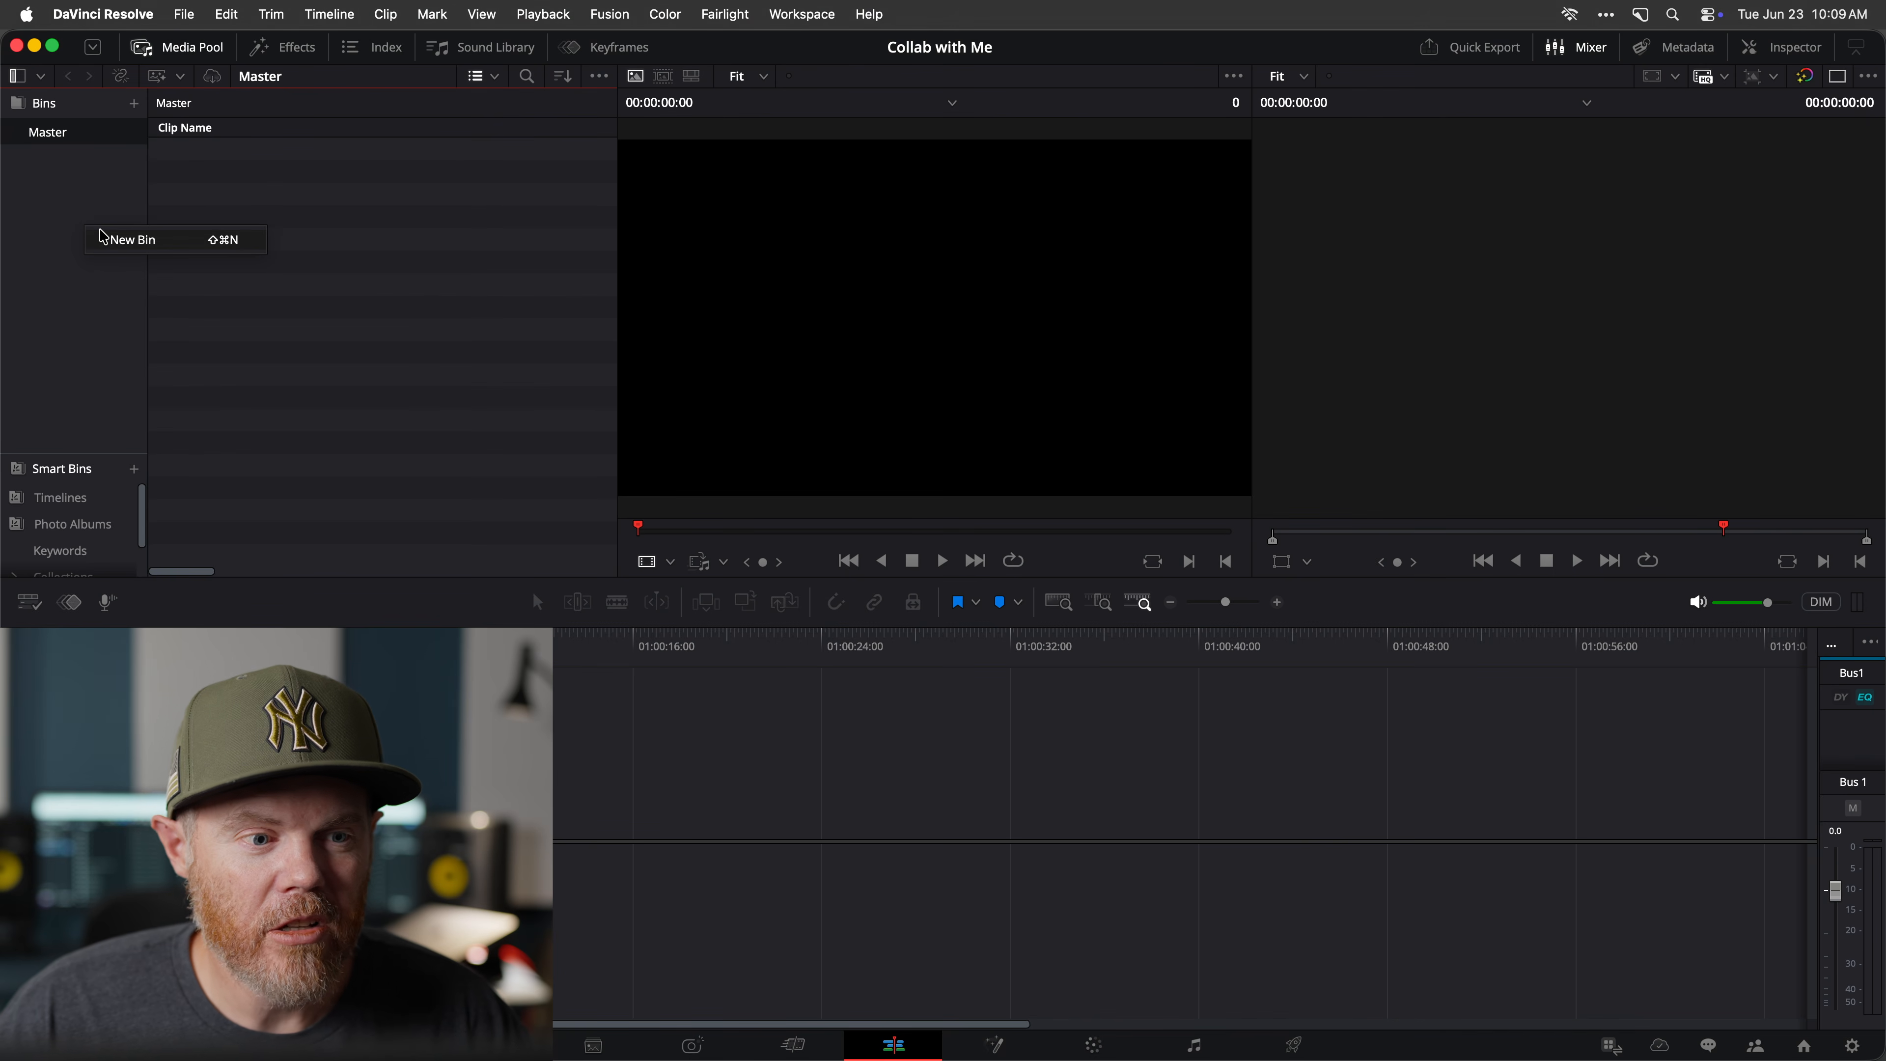
click(111, 240)
text(offline edit)
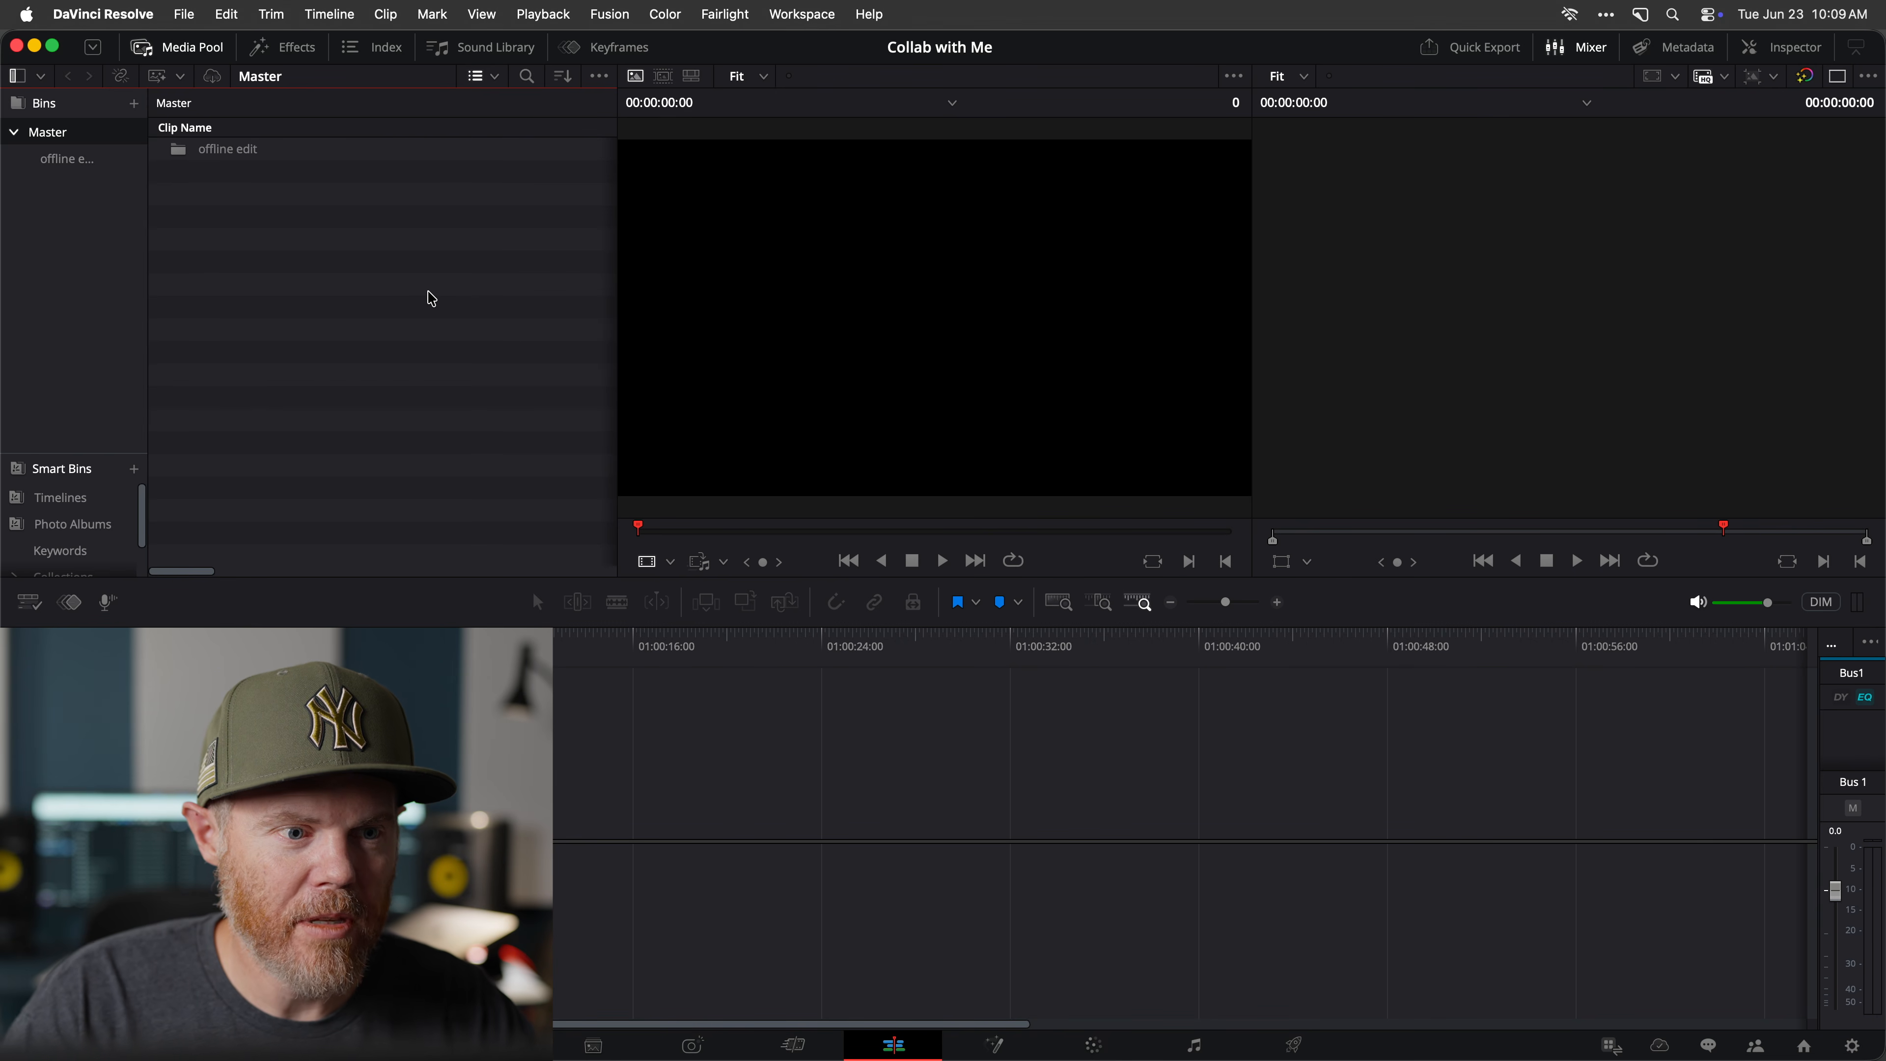
click(91, 165)
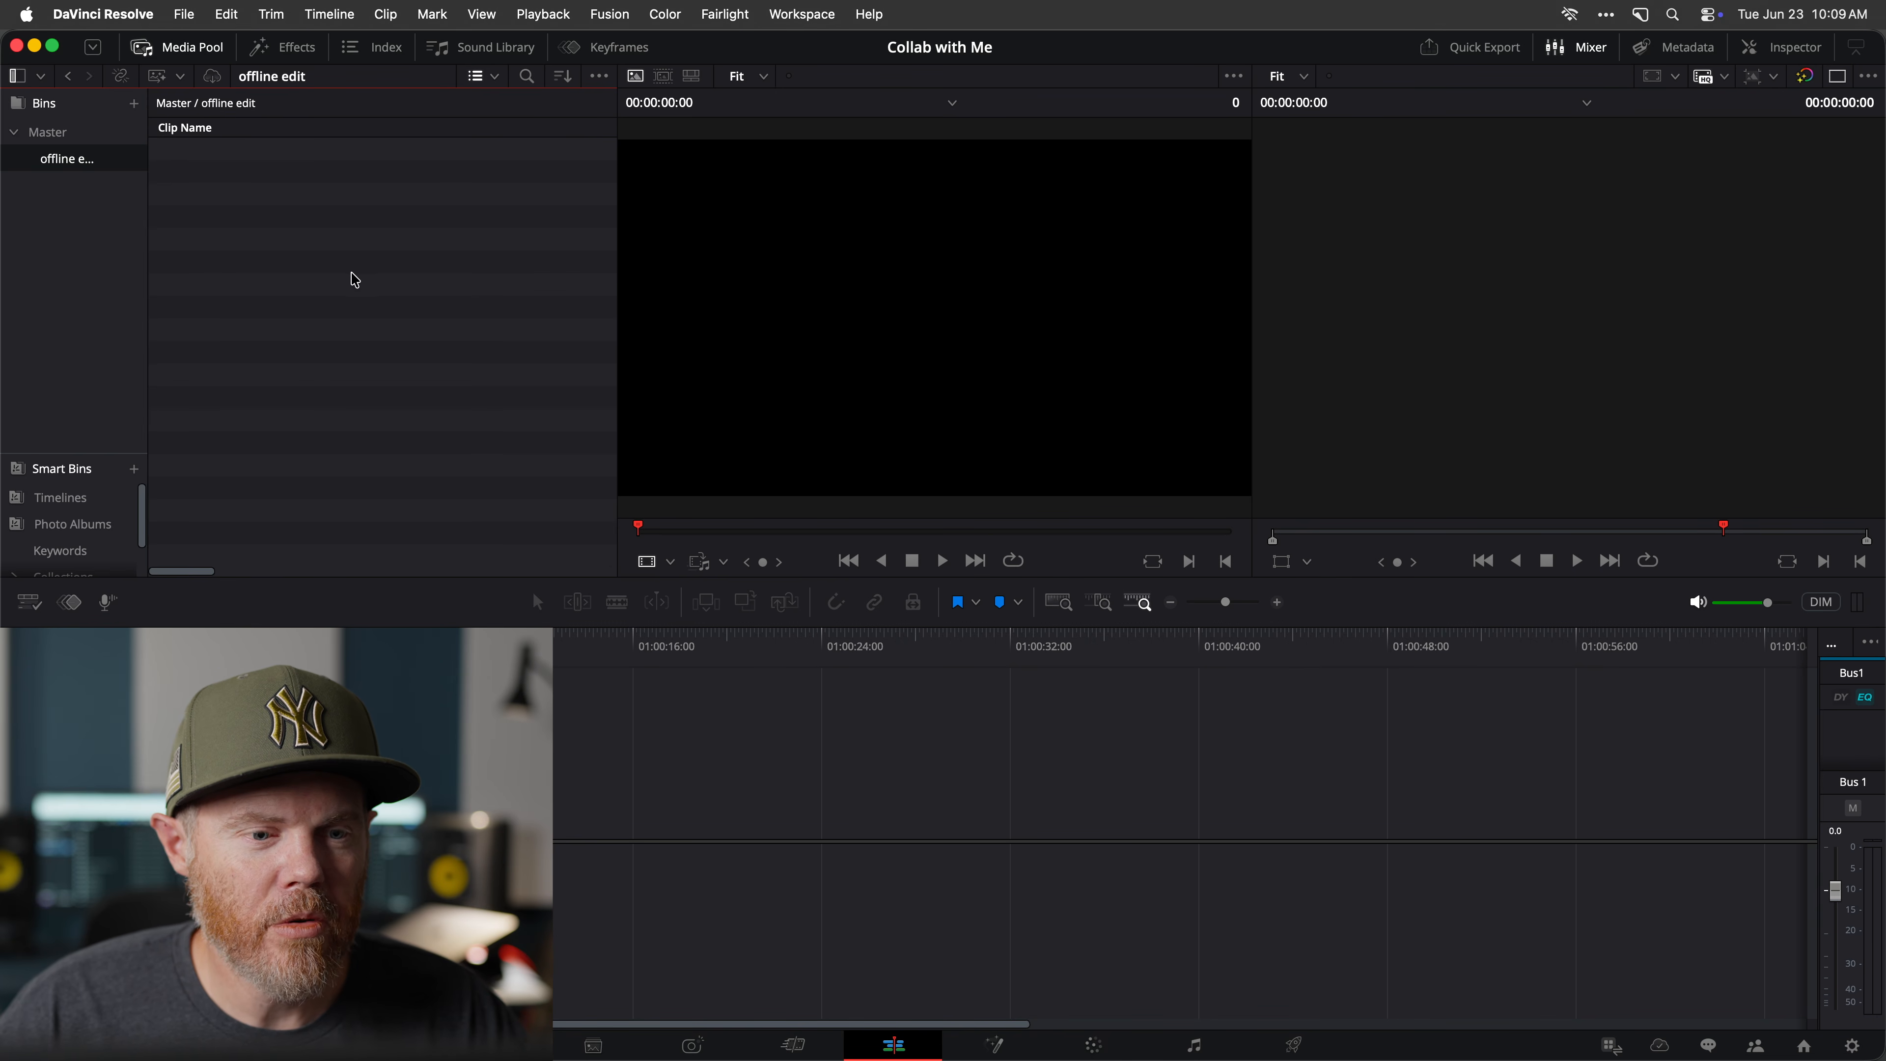
Import the timeline file Please Manage Me.drt from the Desktop into the offline edit bin, including its clips and project settings.
right_click(350, 277)
mouse_move(463, 290)
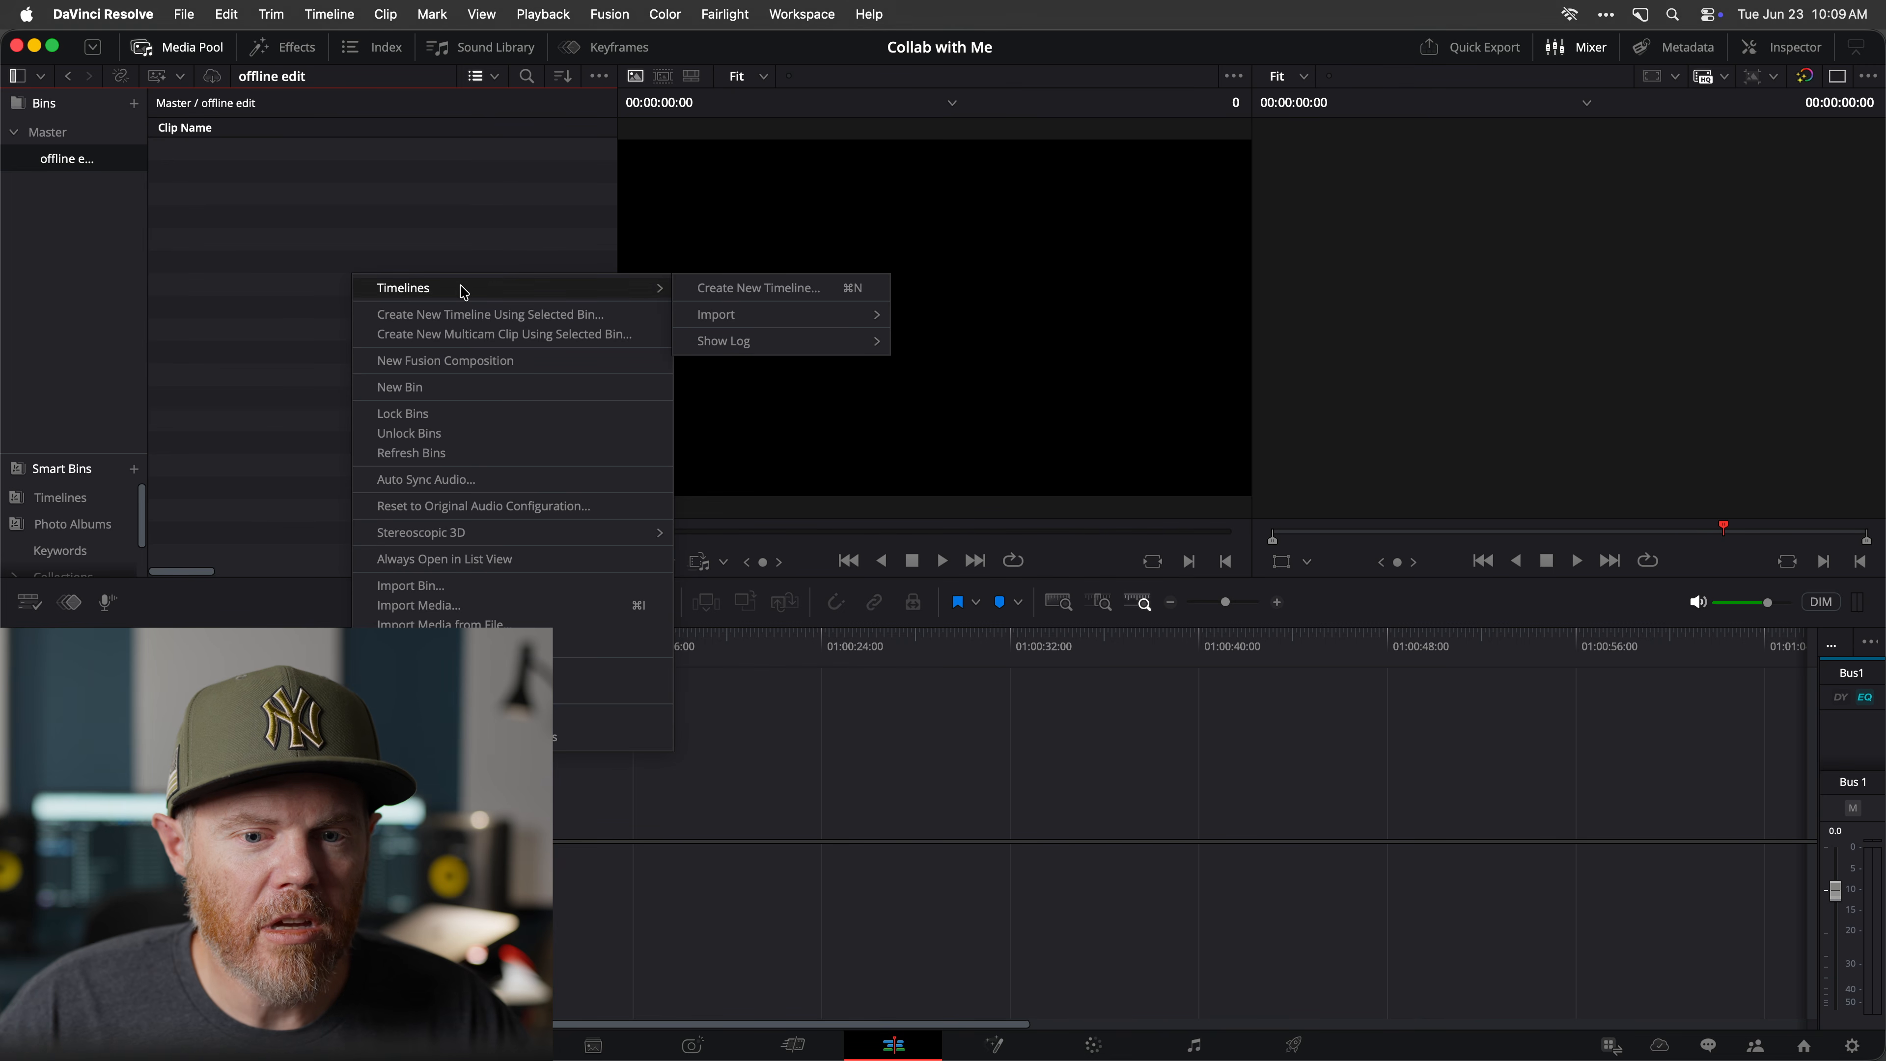
mouse_move(810, 318)
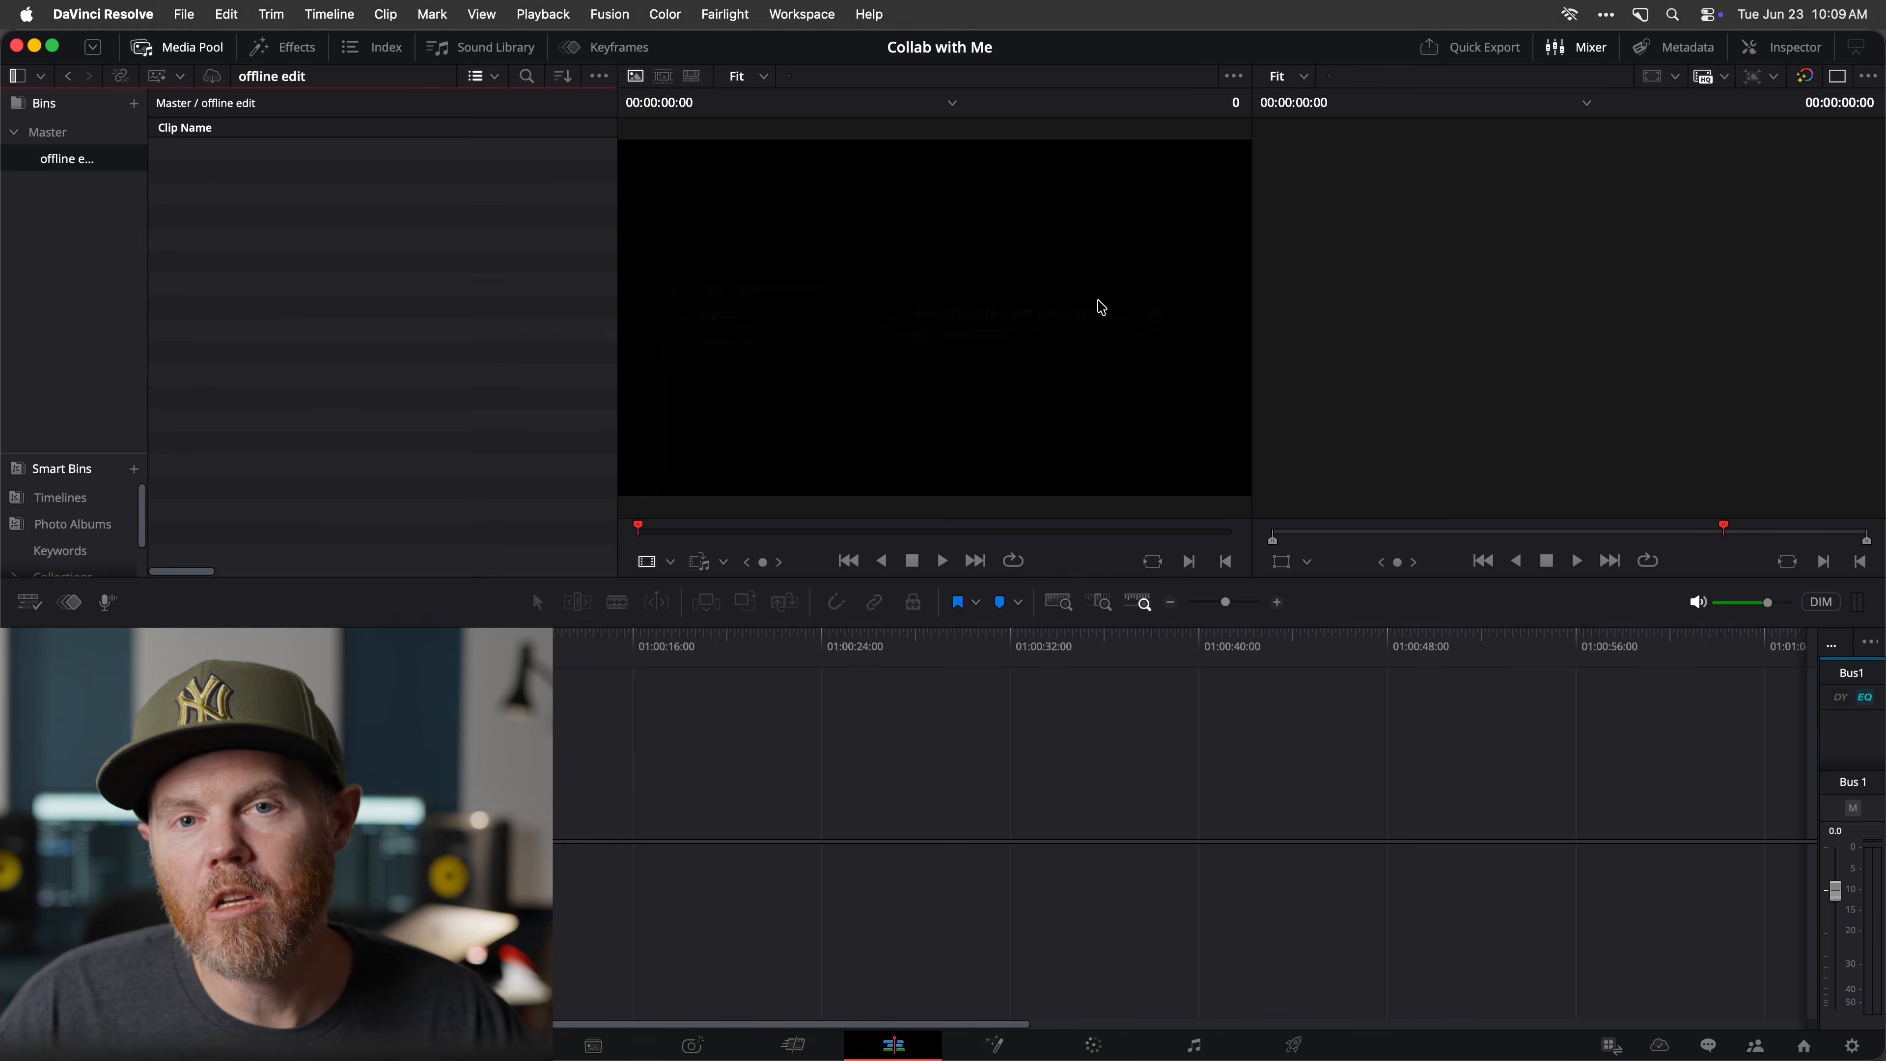
click(1077, 318)
click(794, 190)
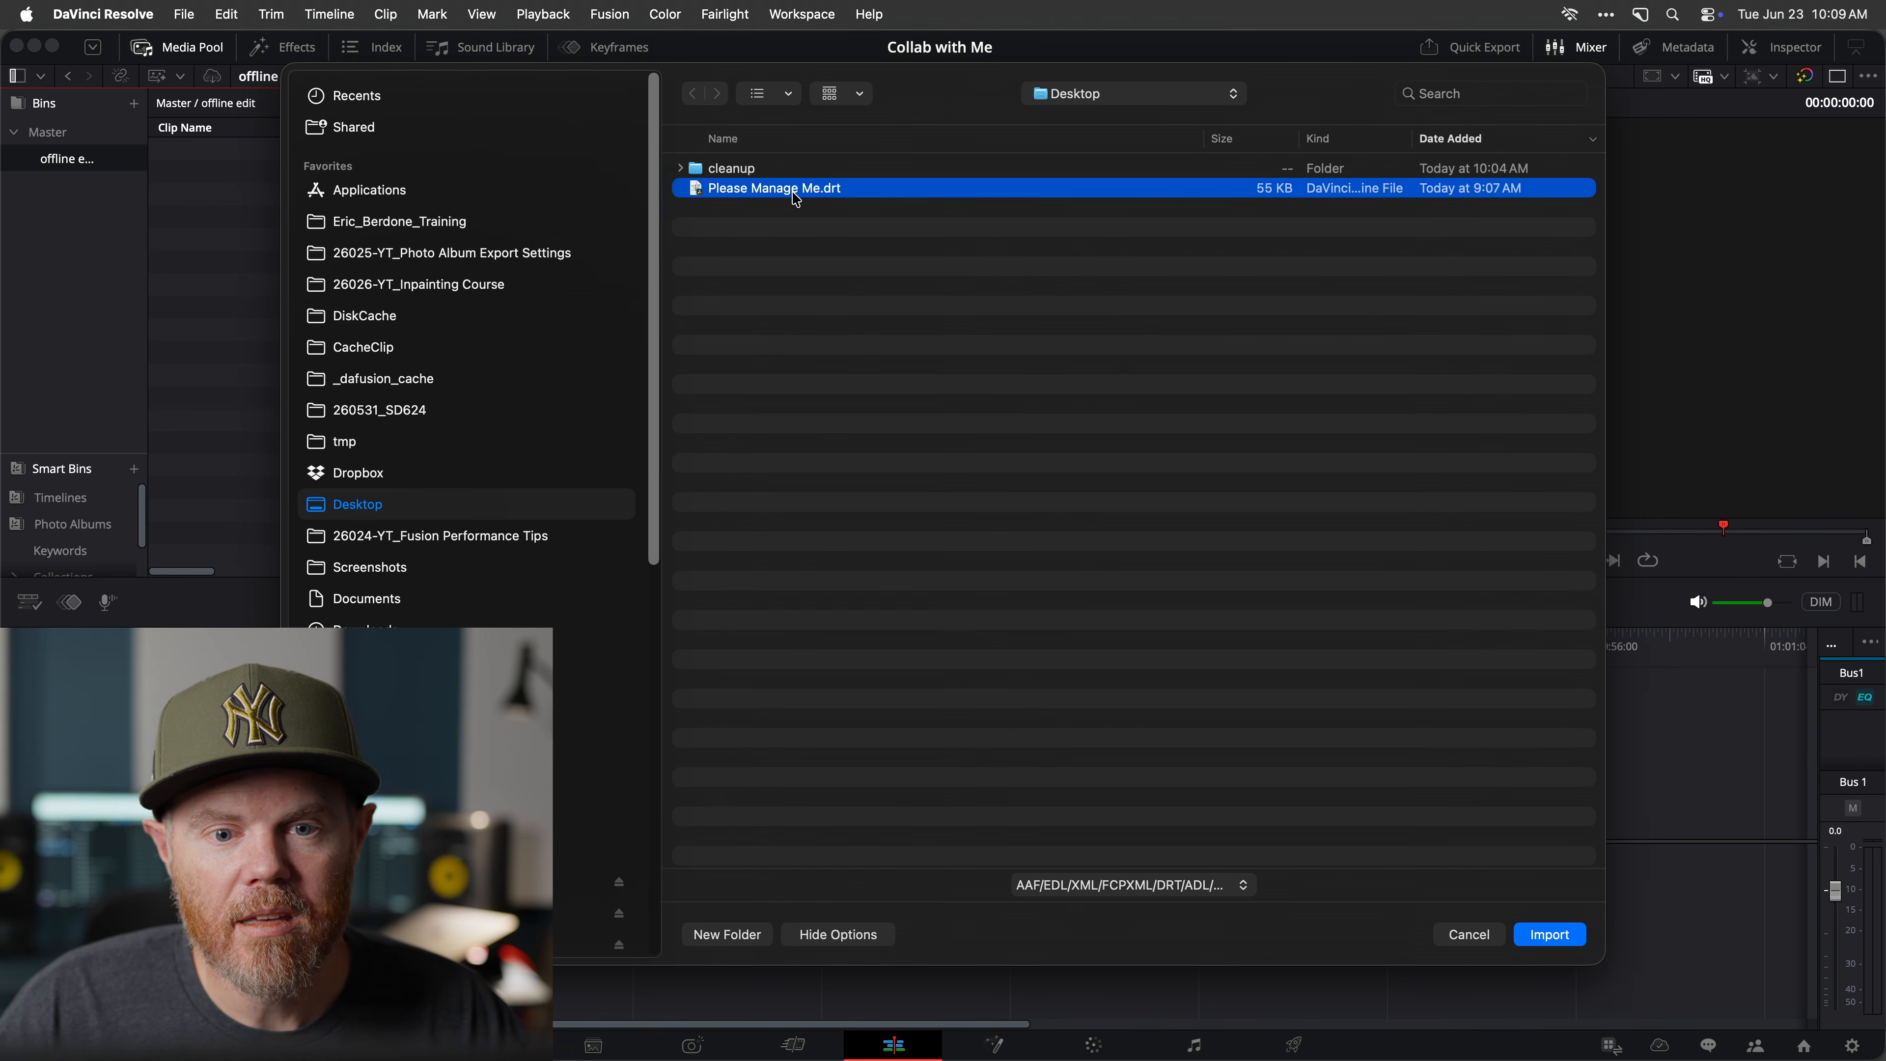
click(1562, 942)
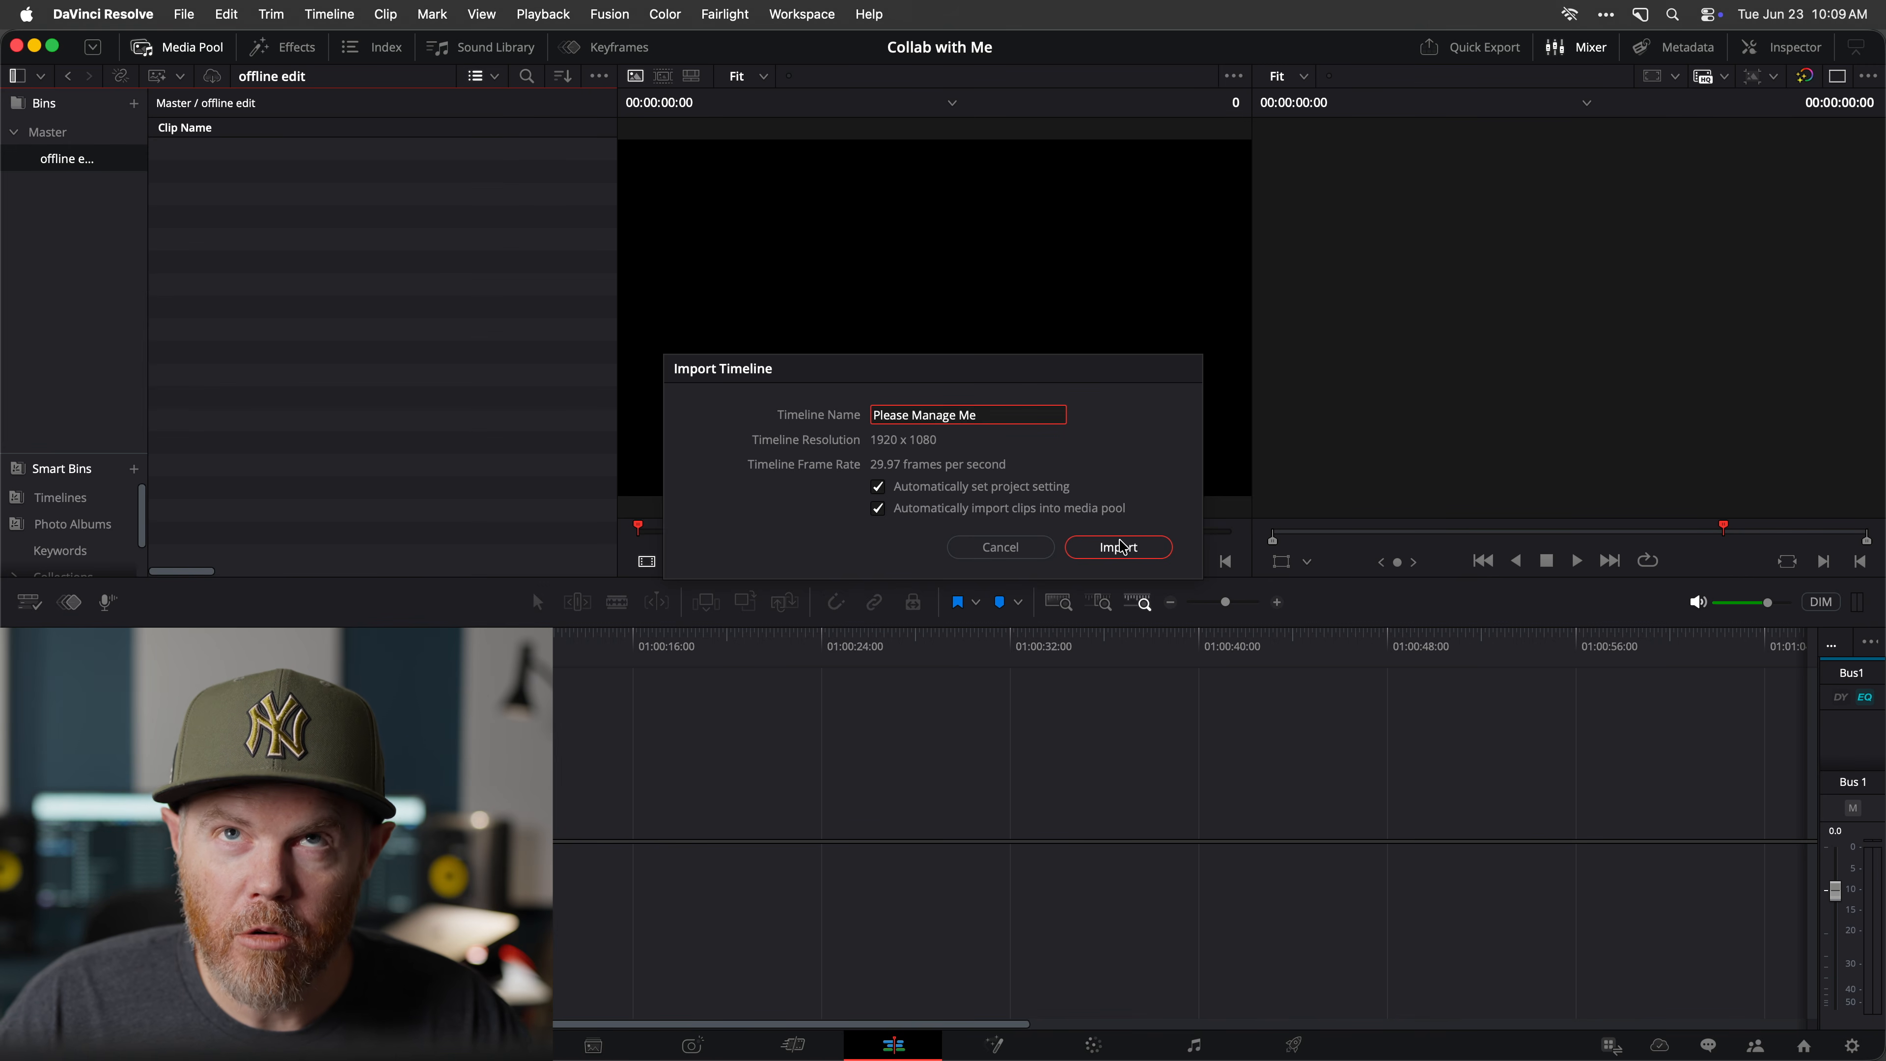
click(1132, 554)
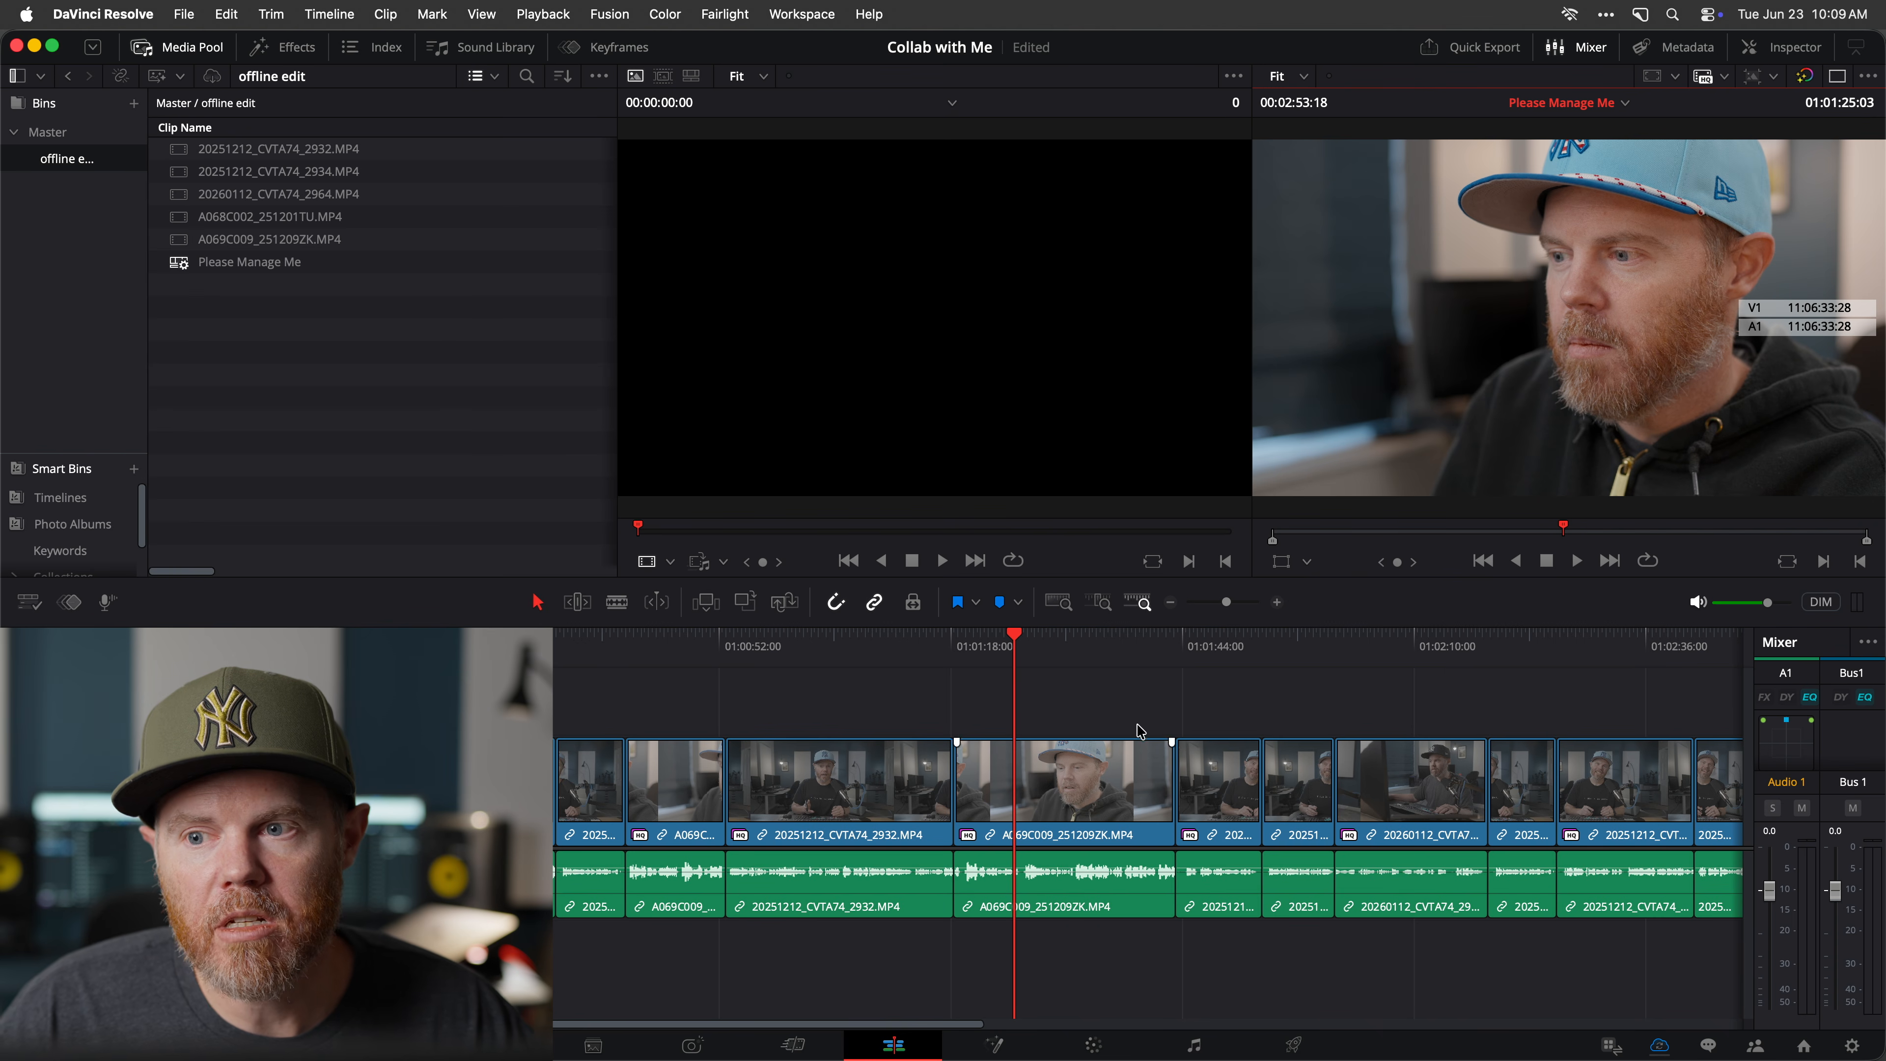
Set the proxy handling to Prefer Proxies and check the picture at several points of the timeline.
click(1719, 79)
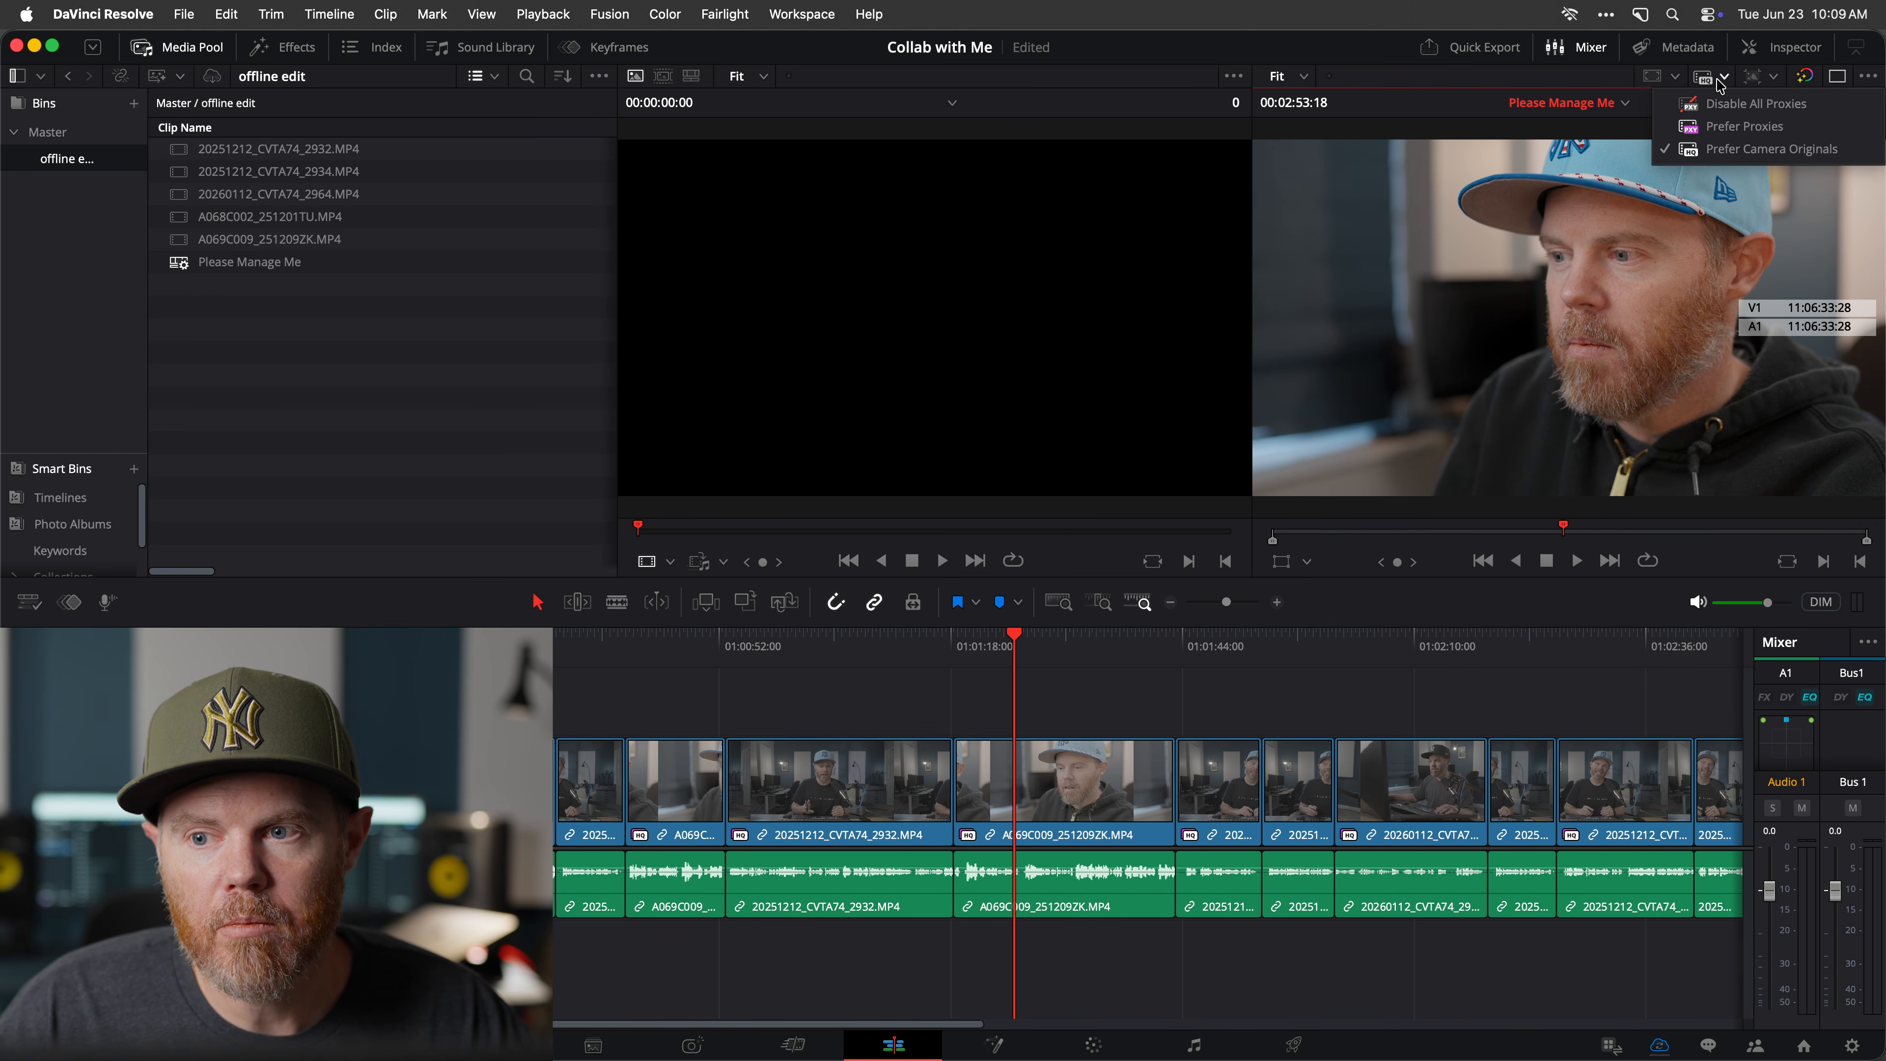
click(1712, 128)
click(1099, 644)
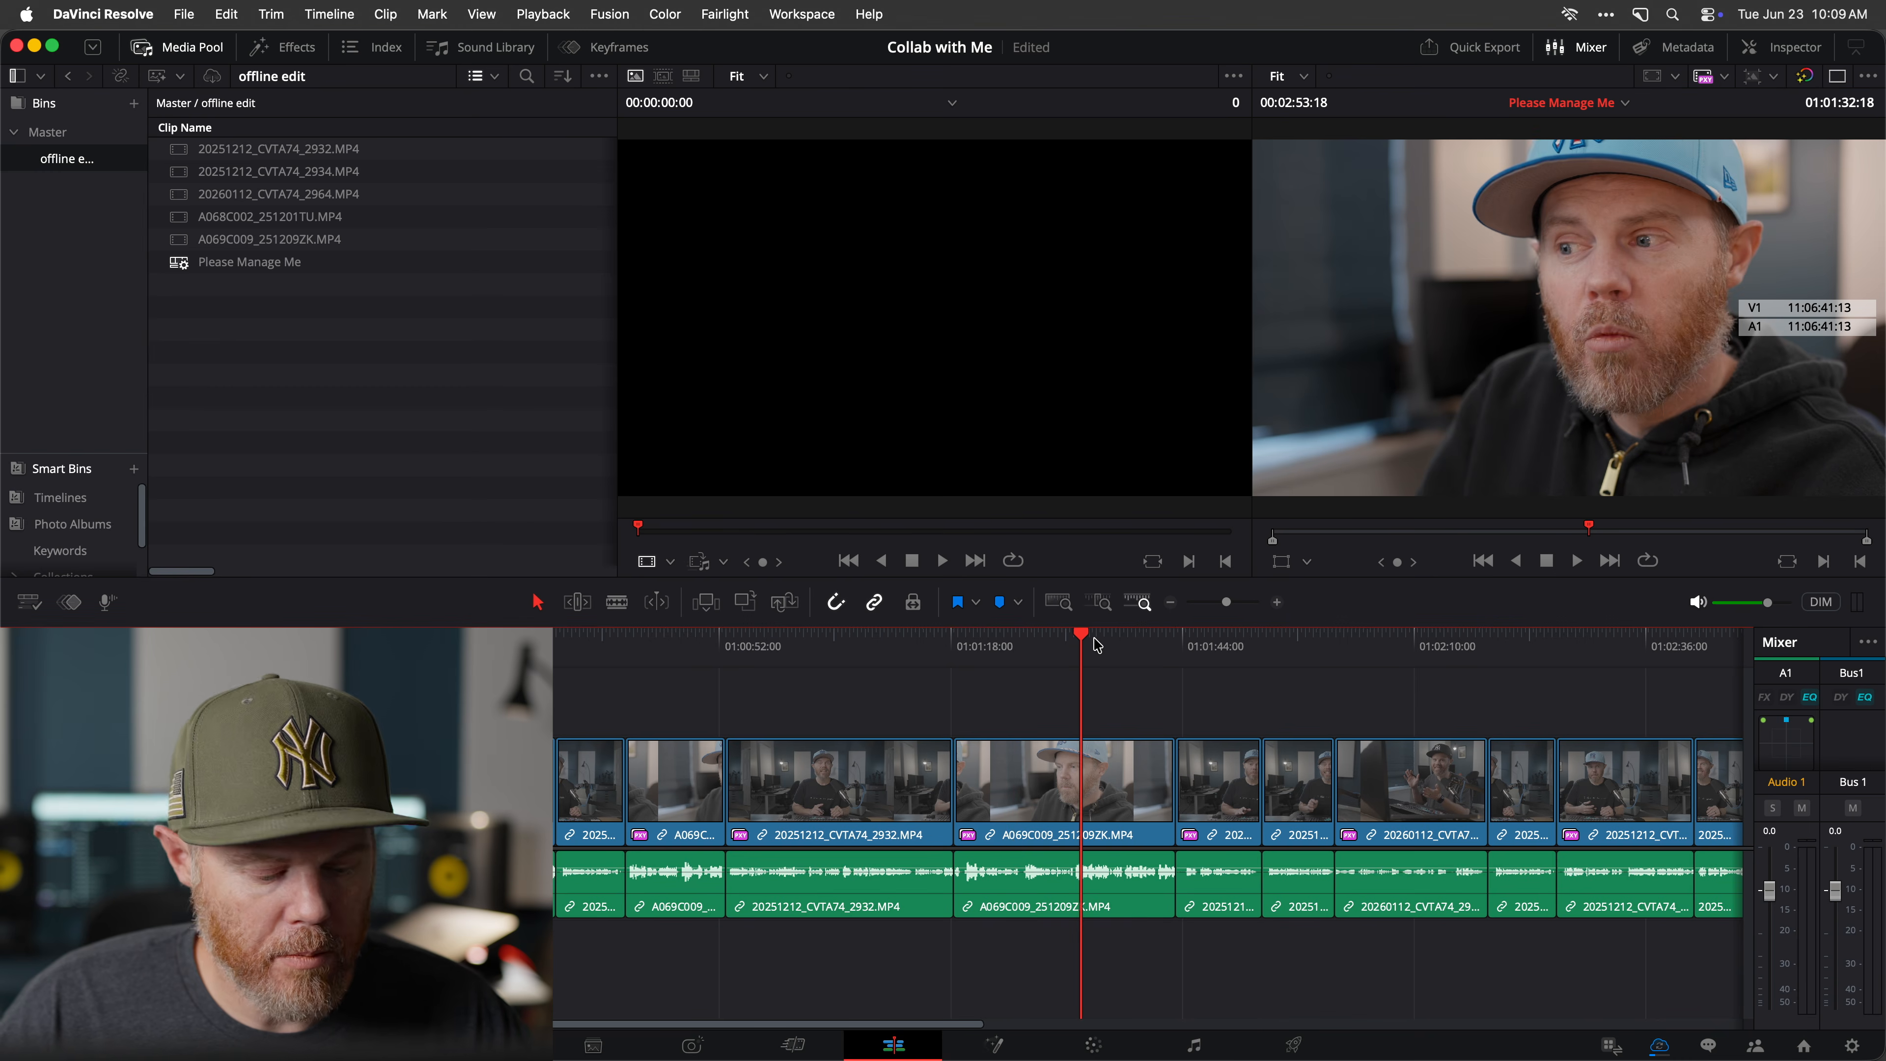
click(1104, 651)
click(773, 653)
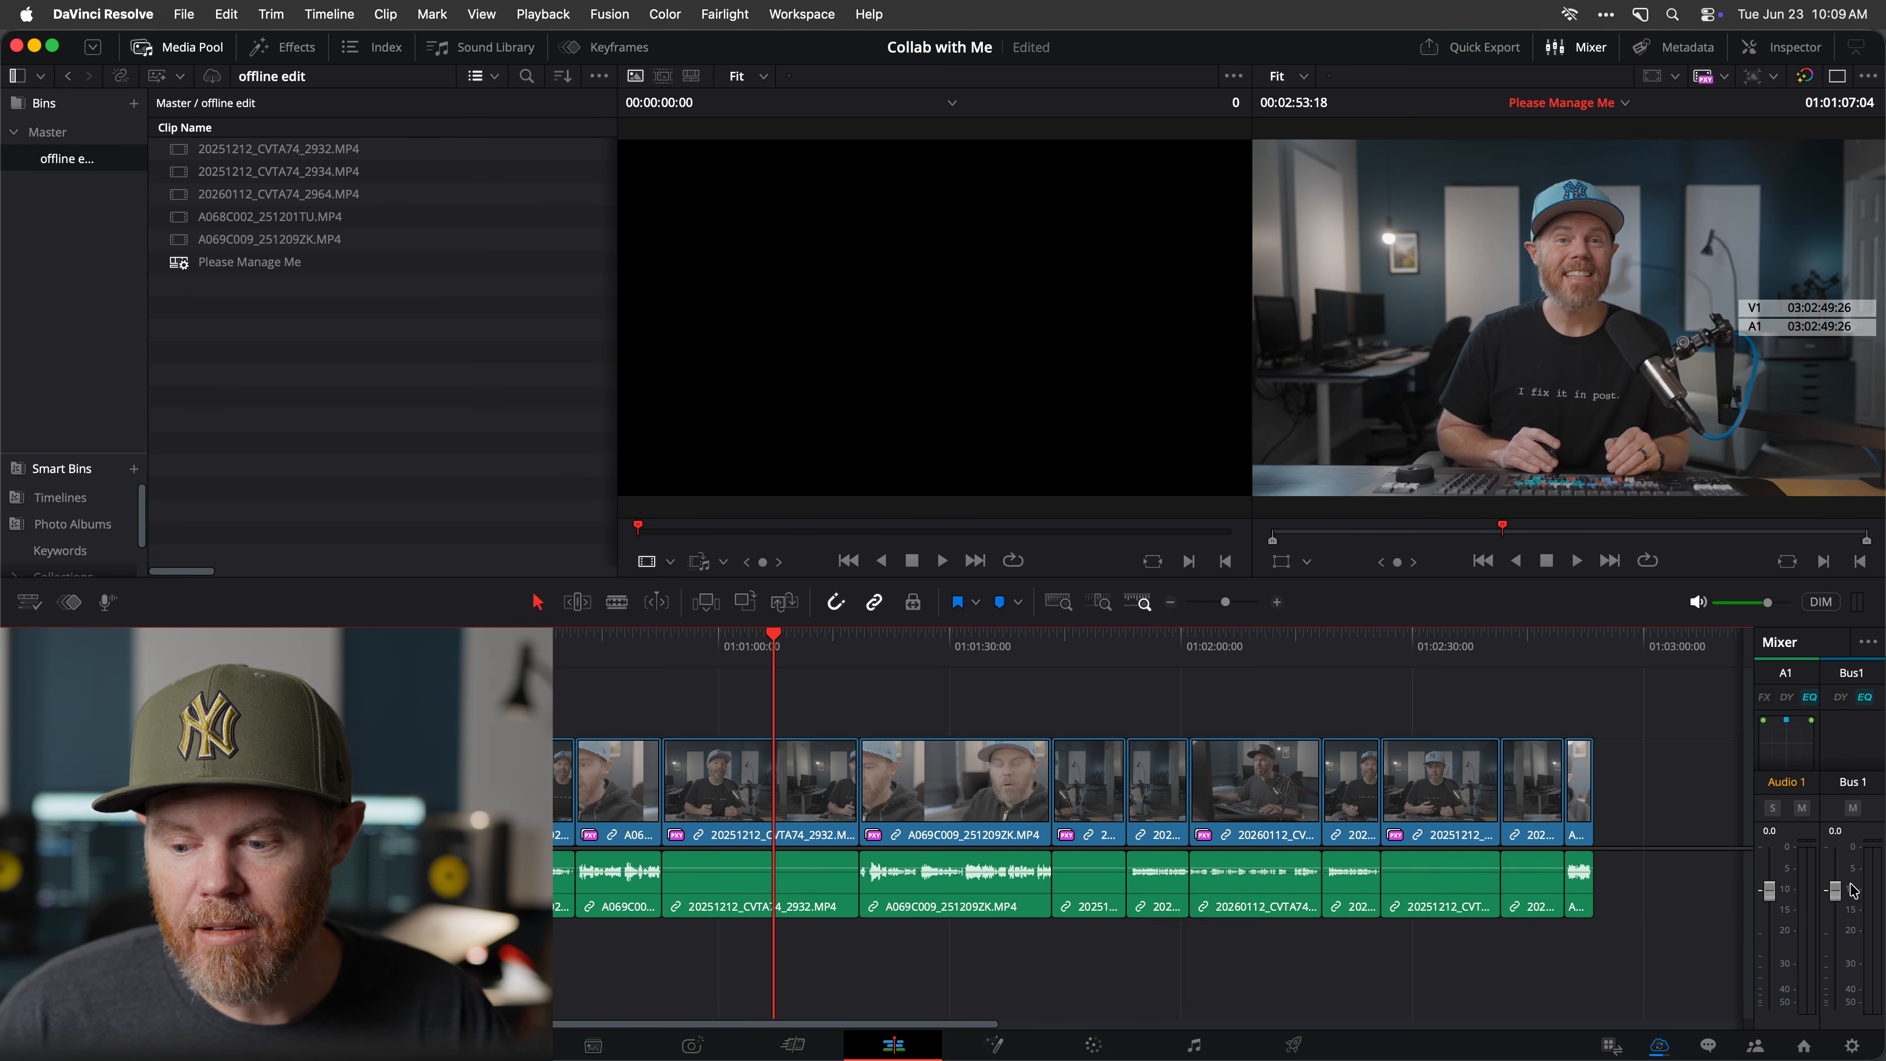
Check the Blackmagic Cloud Sync status of the project and scrub through the later part of the timeline.
click(1660, 1046)
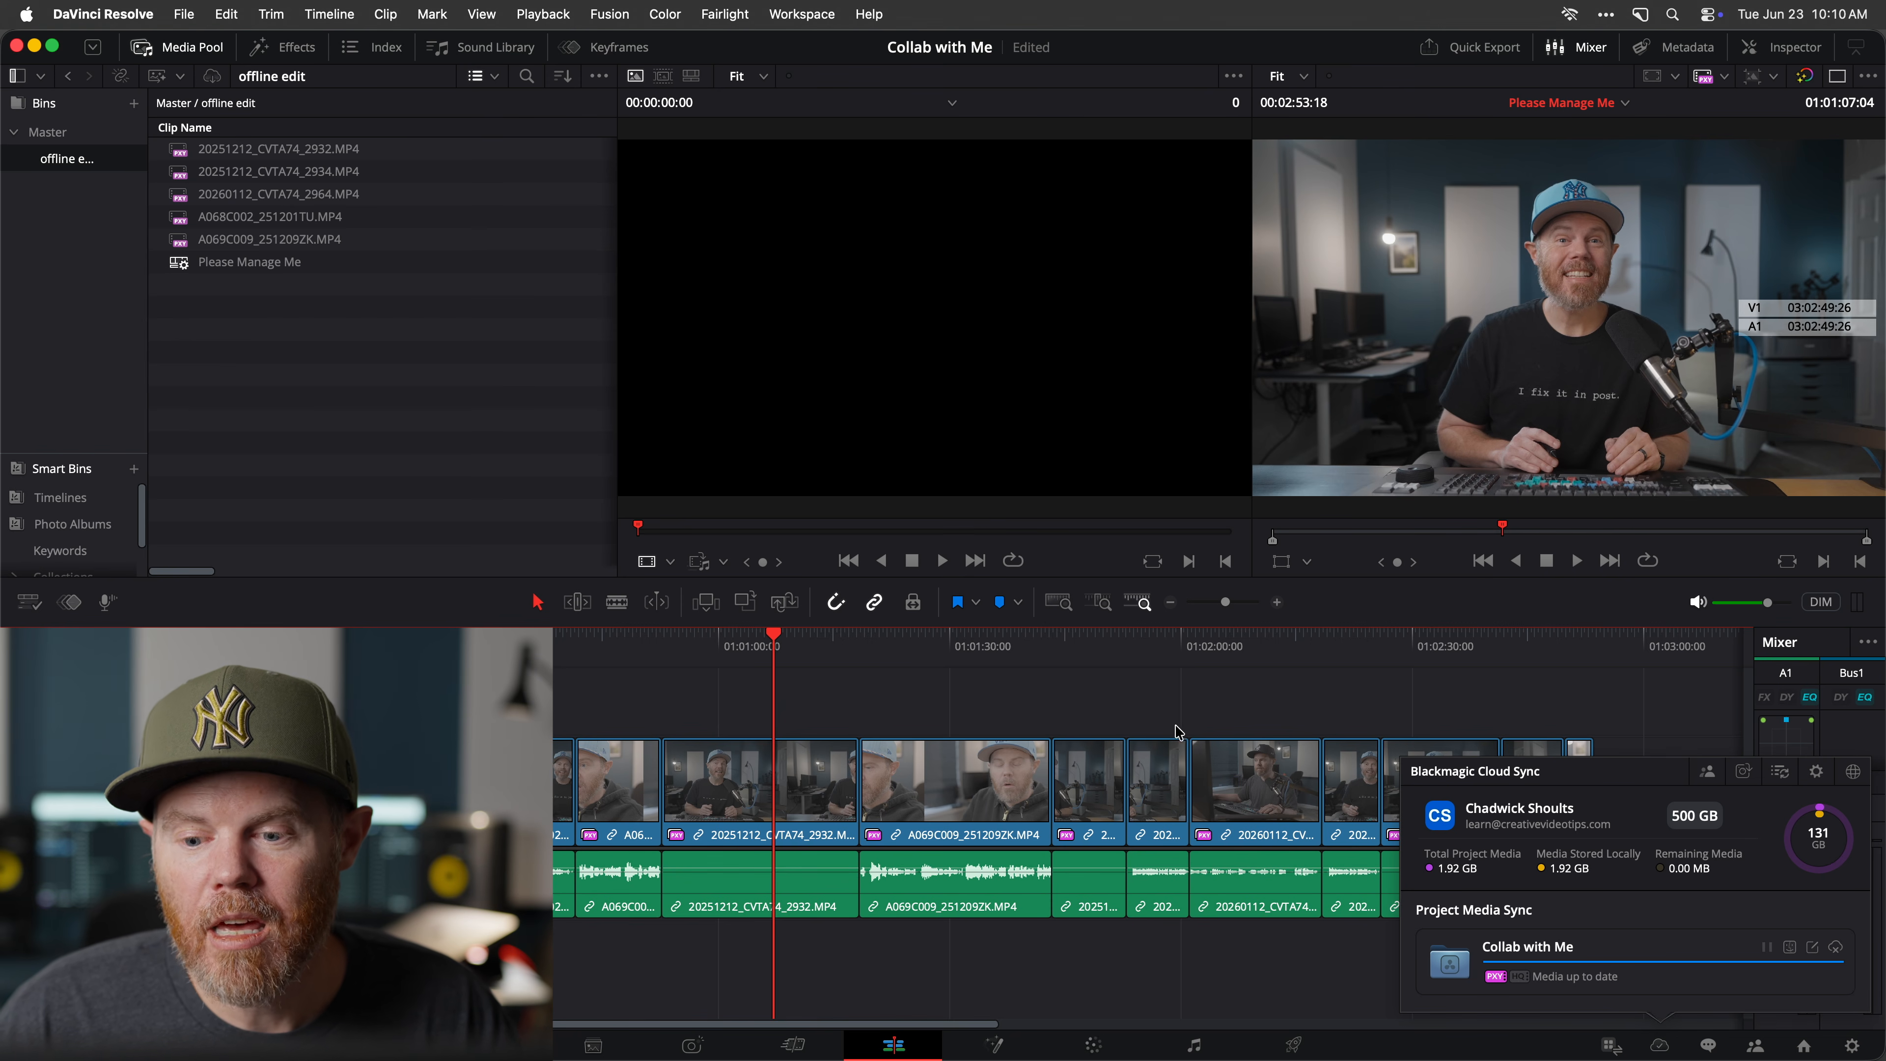
click(1155, 712)
drag(1502, 638, 1284, 684)
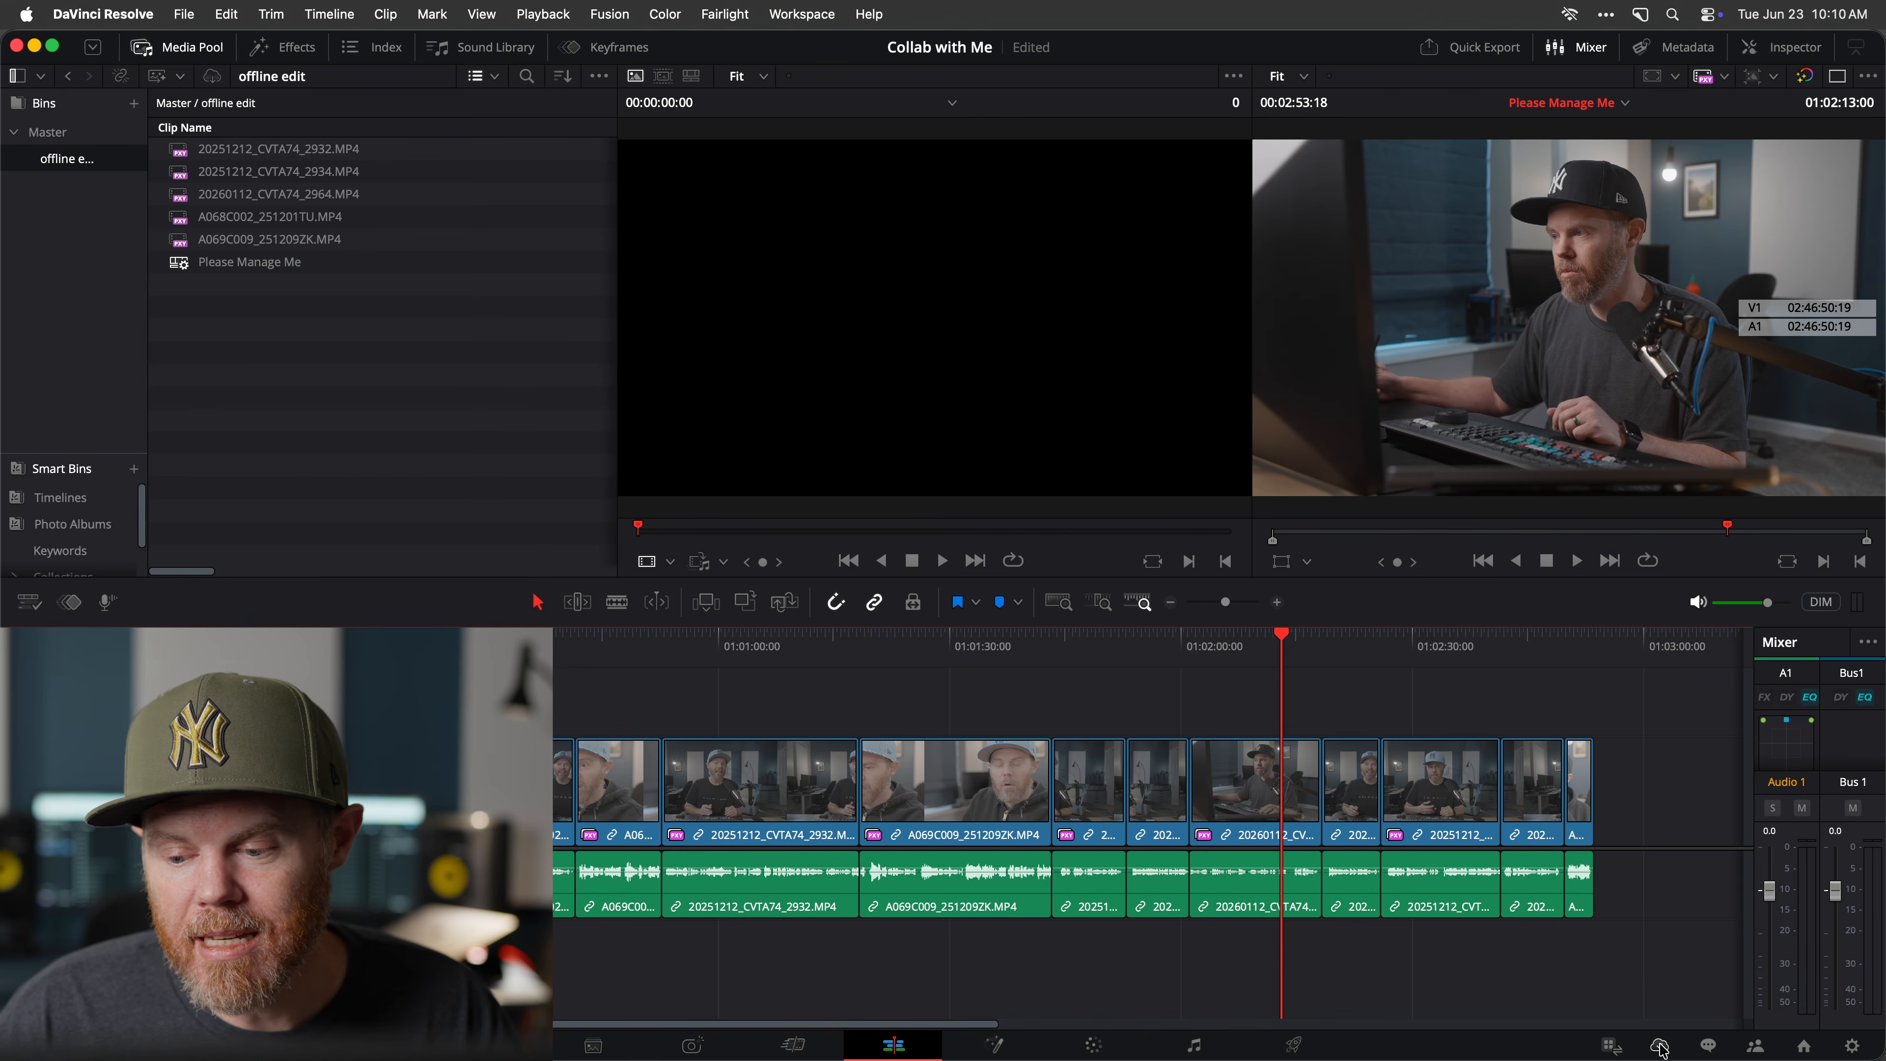
Review the project's Blackmagic Cloud storage syncing and proxy format settings and save them.
click(1660, 1046)
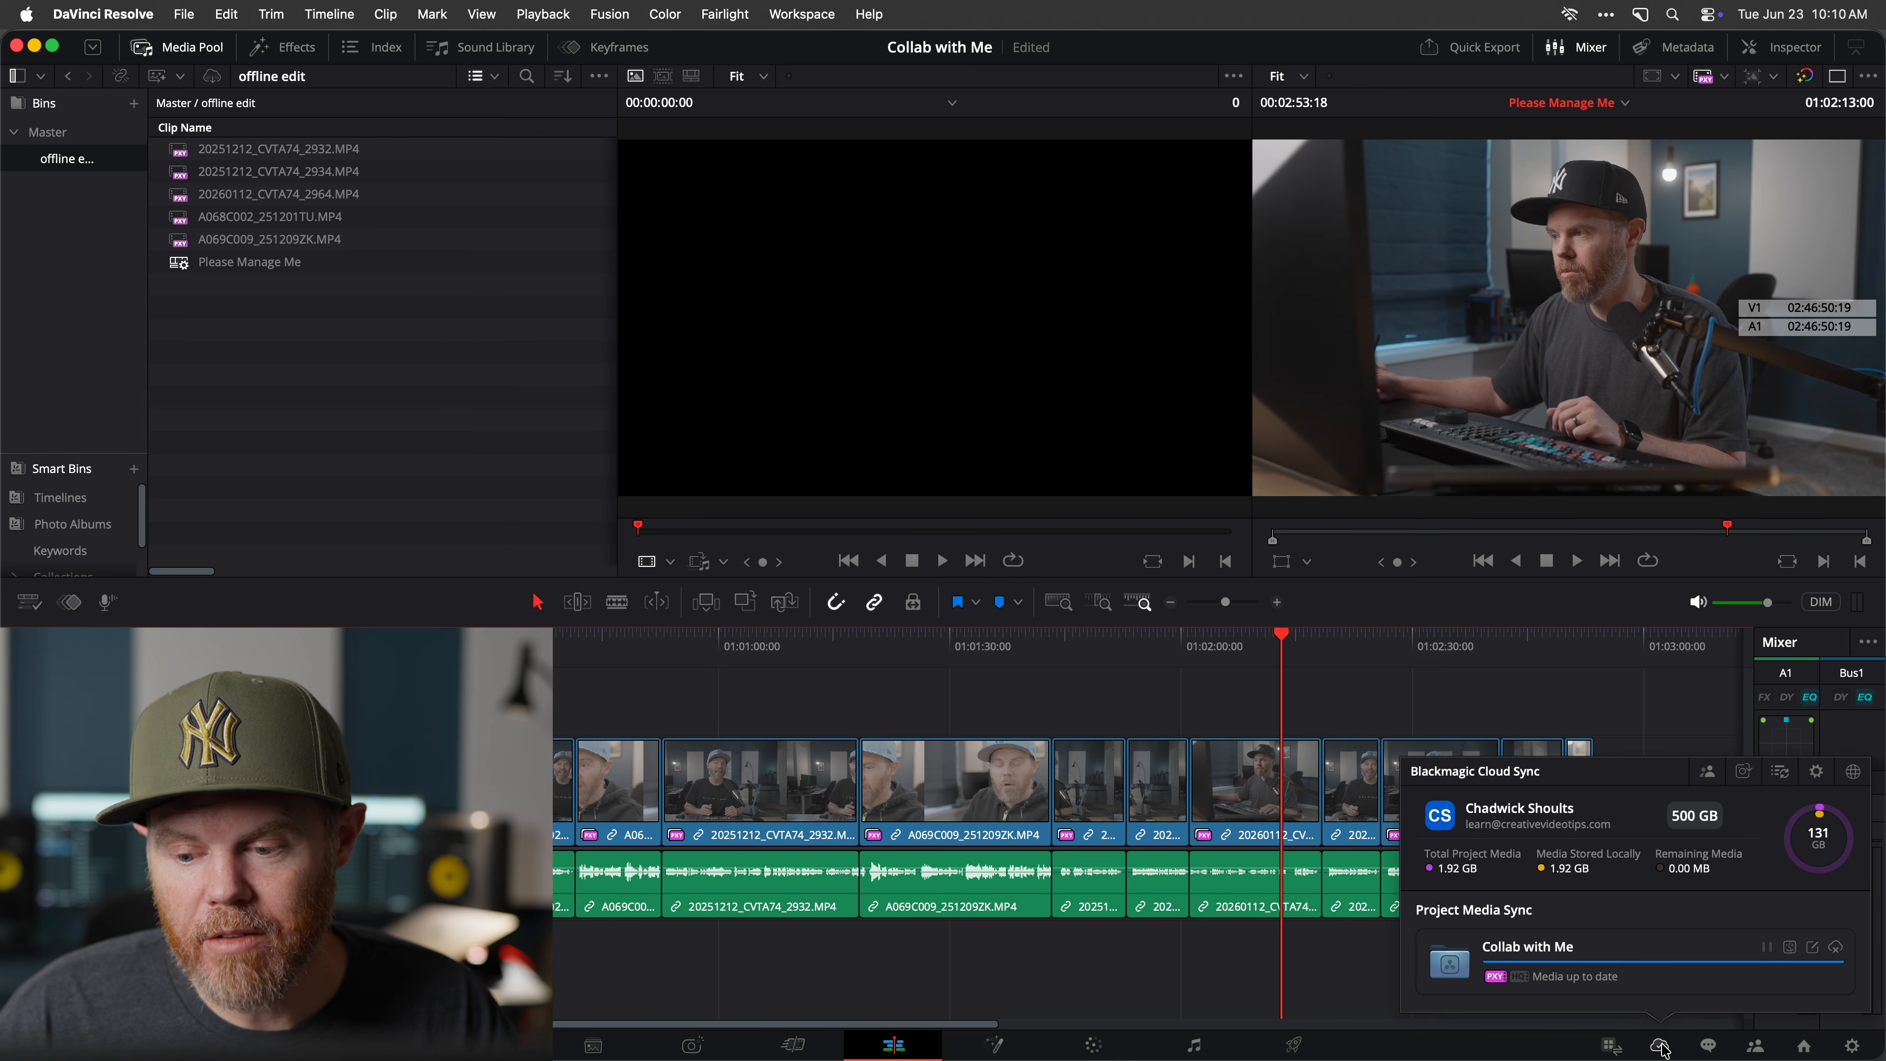
click(1818, 775)
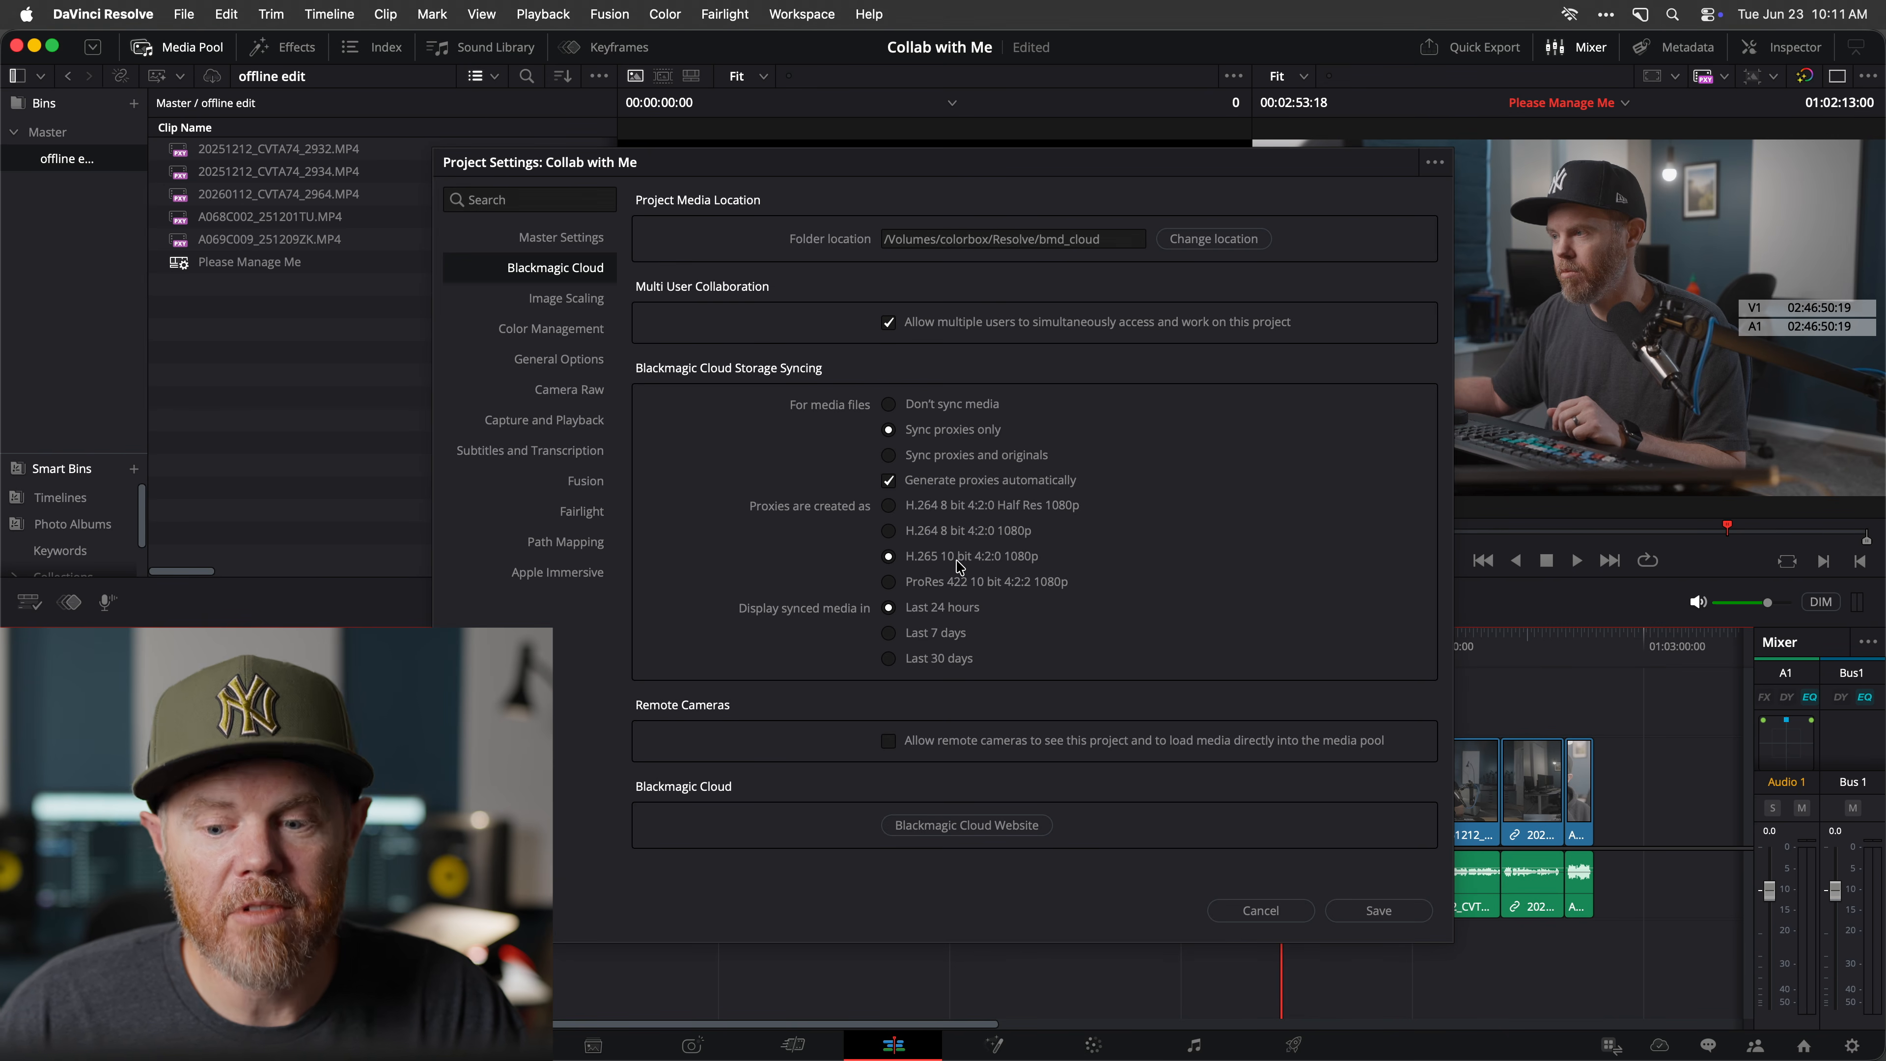
click(1379, 910)
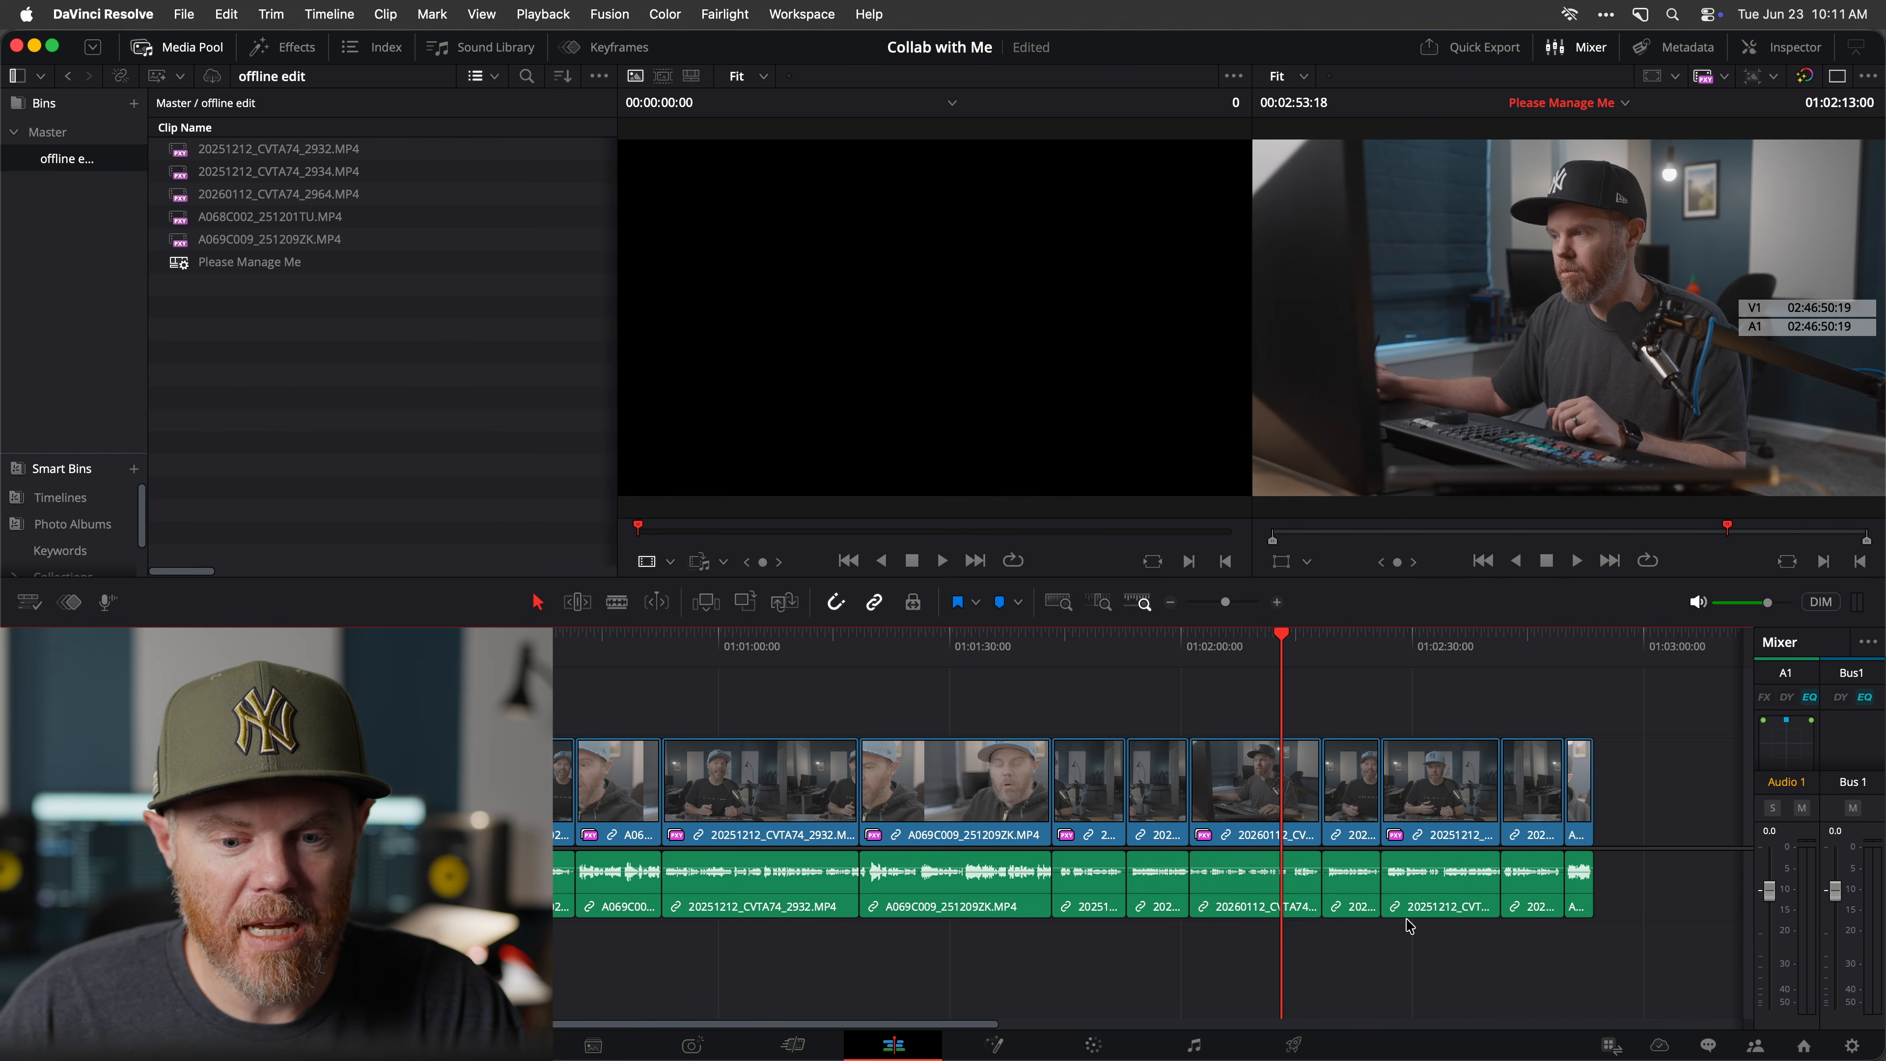
Switch to the remote MacBook Pro in Jump Desktop and refresh the project list of the cvt_cloud library.
key(ctrl+Up)
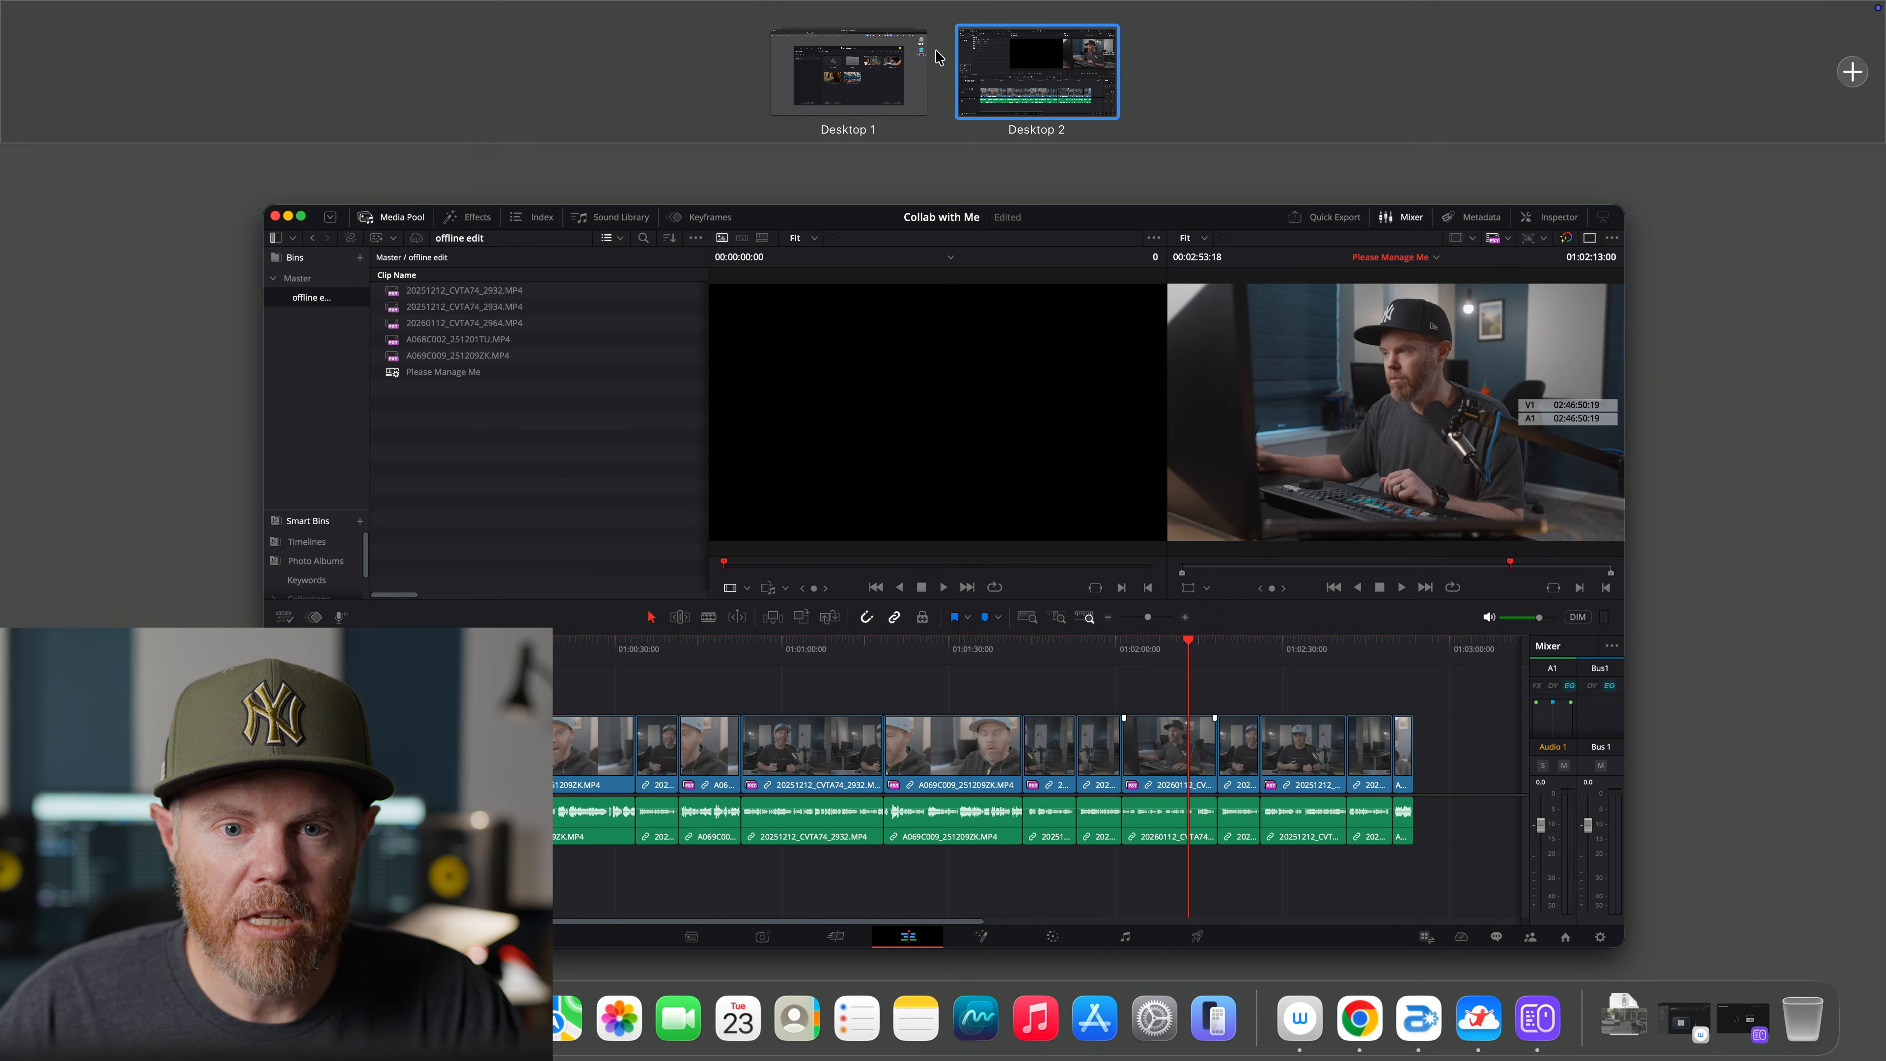
click(841, 67)
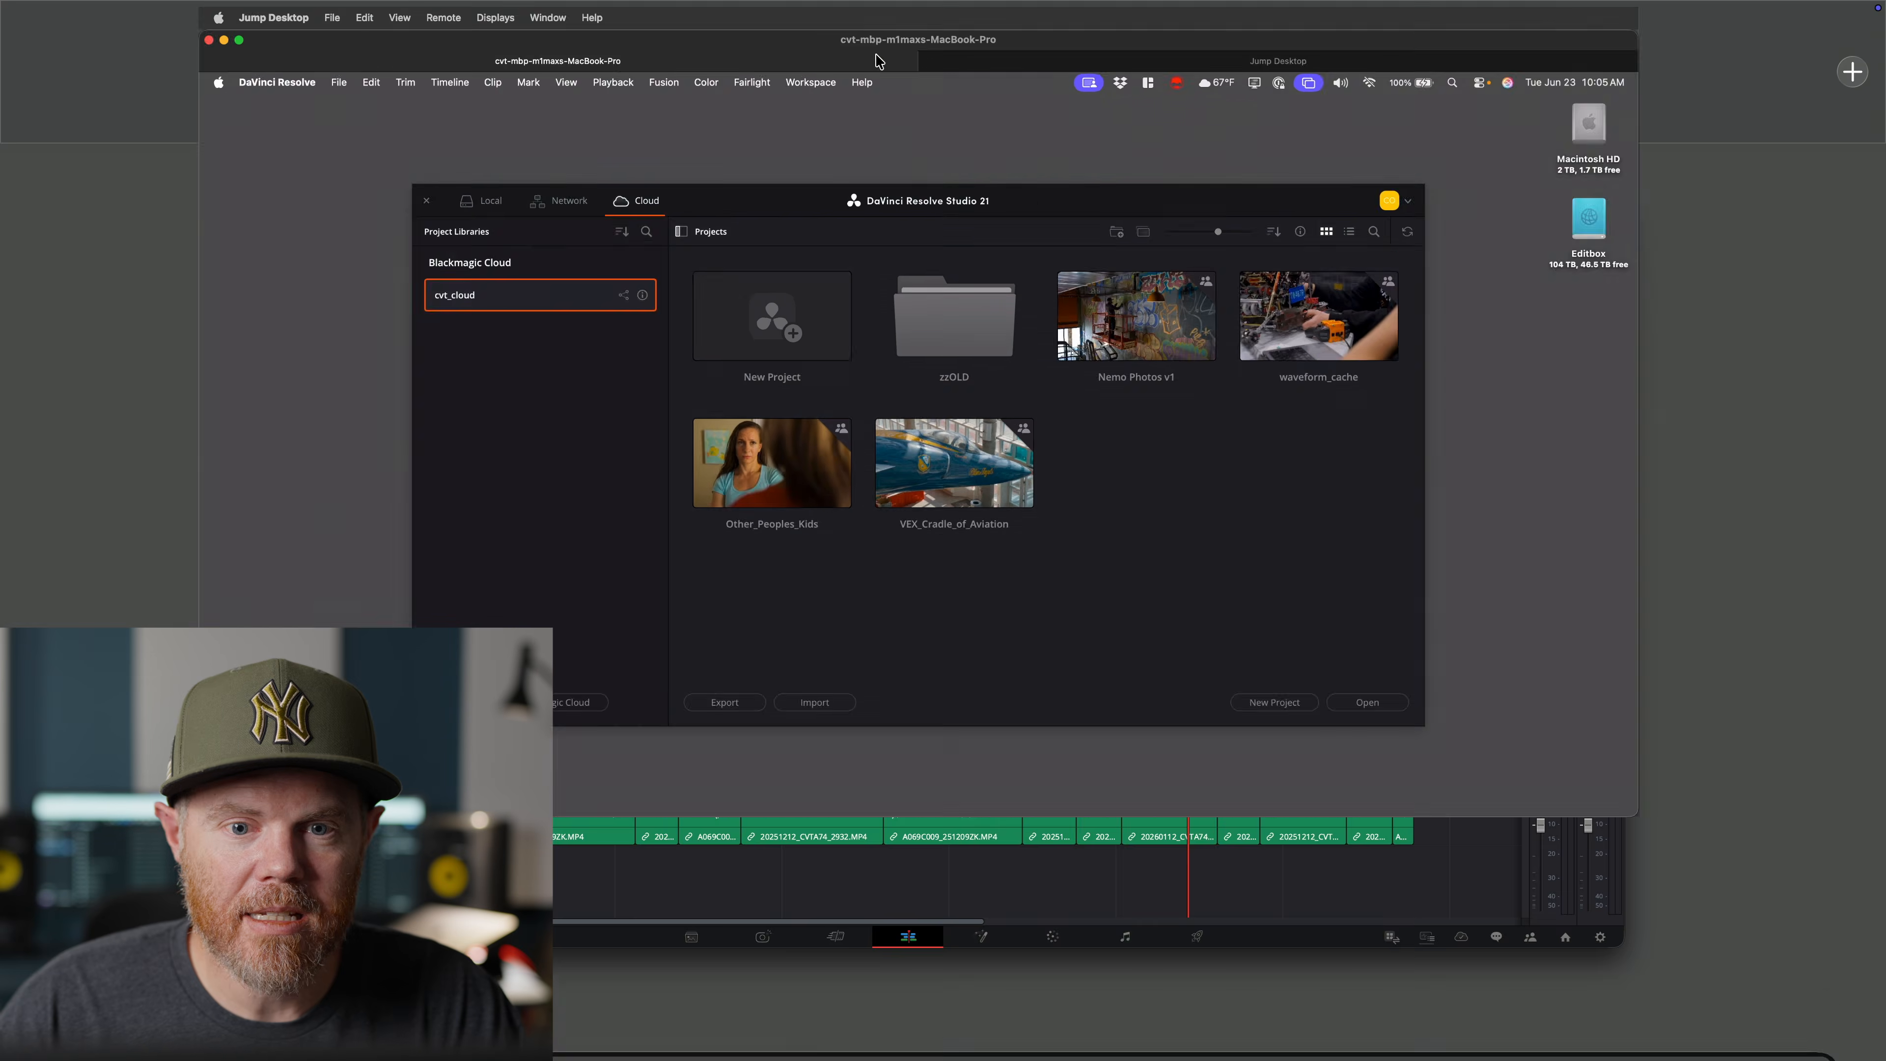
drag(1201, 273, 1195, 242)
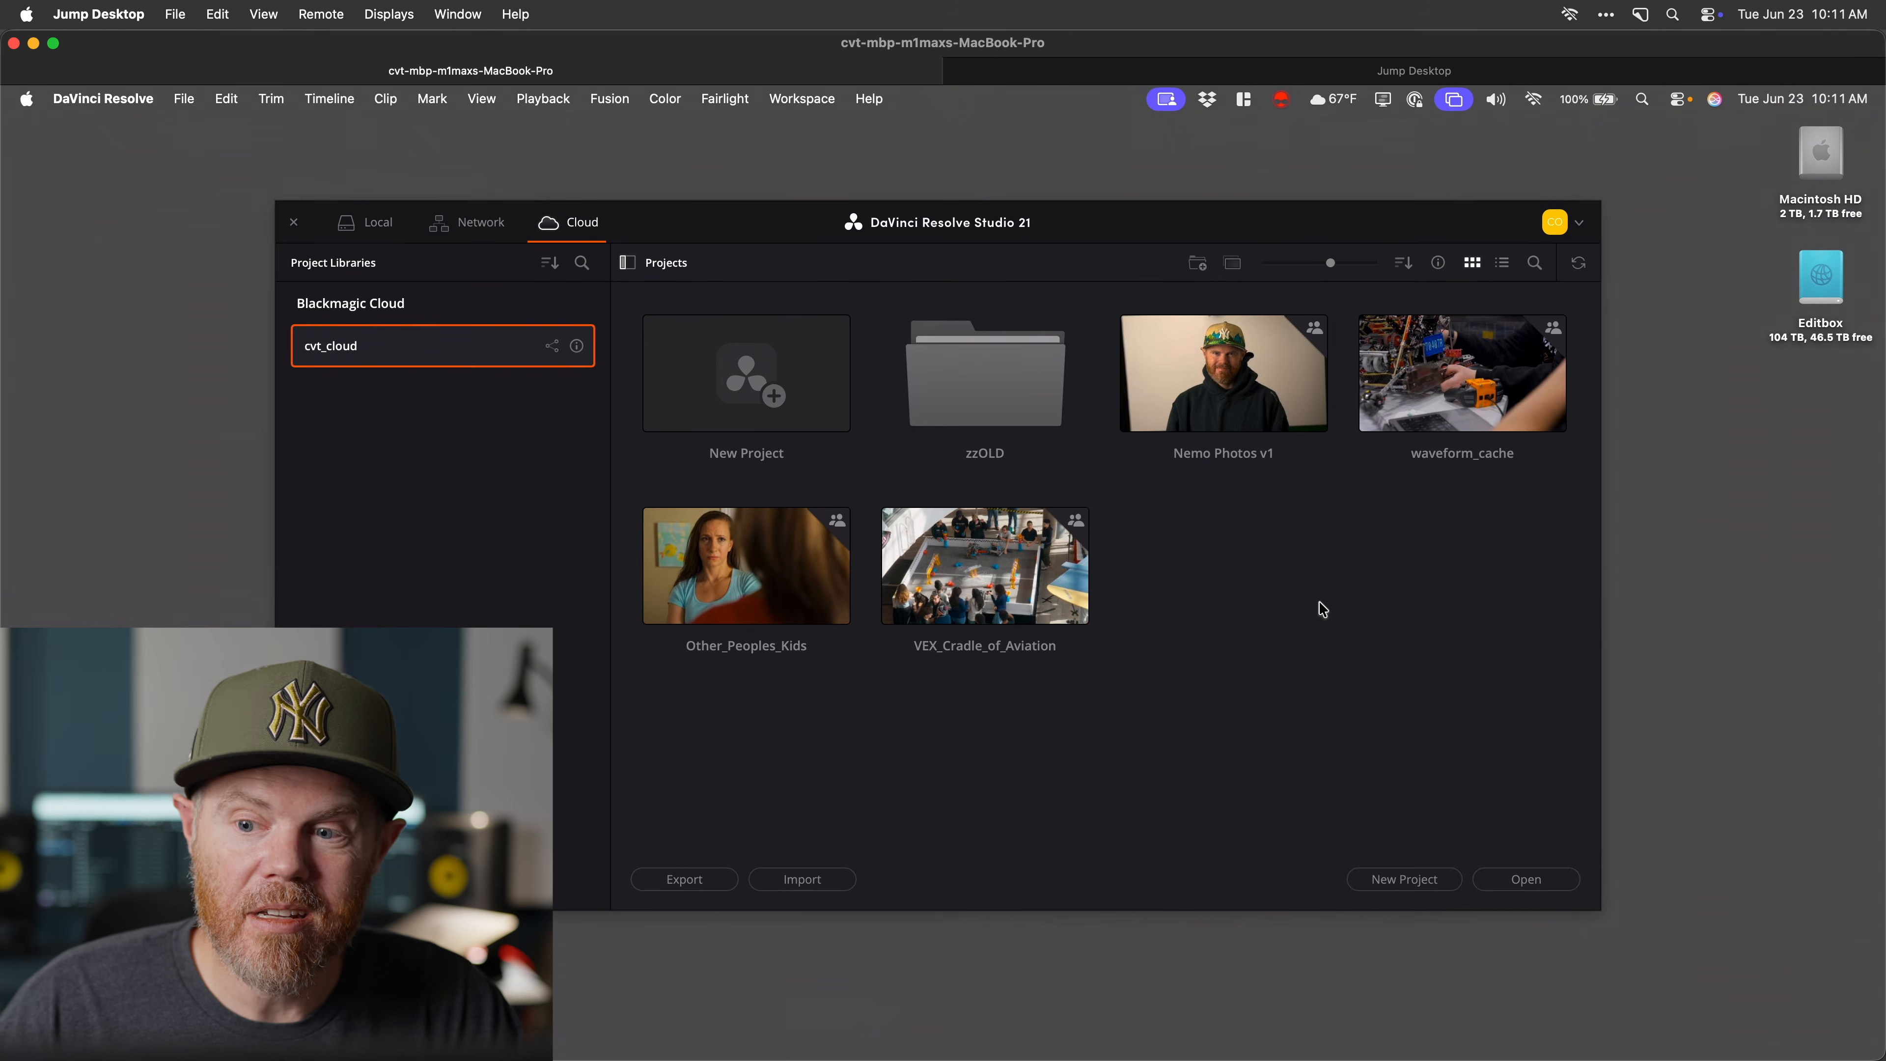
click(1579, 267)
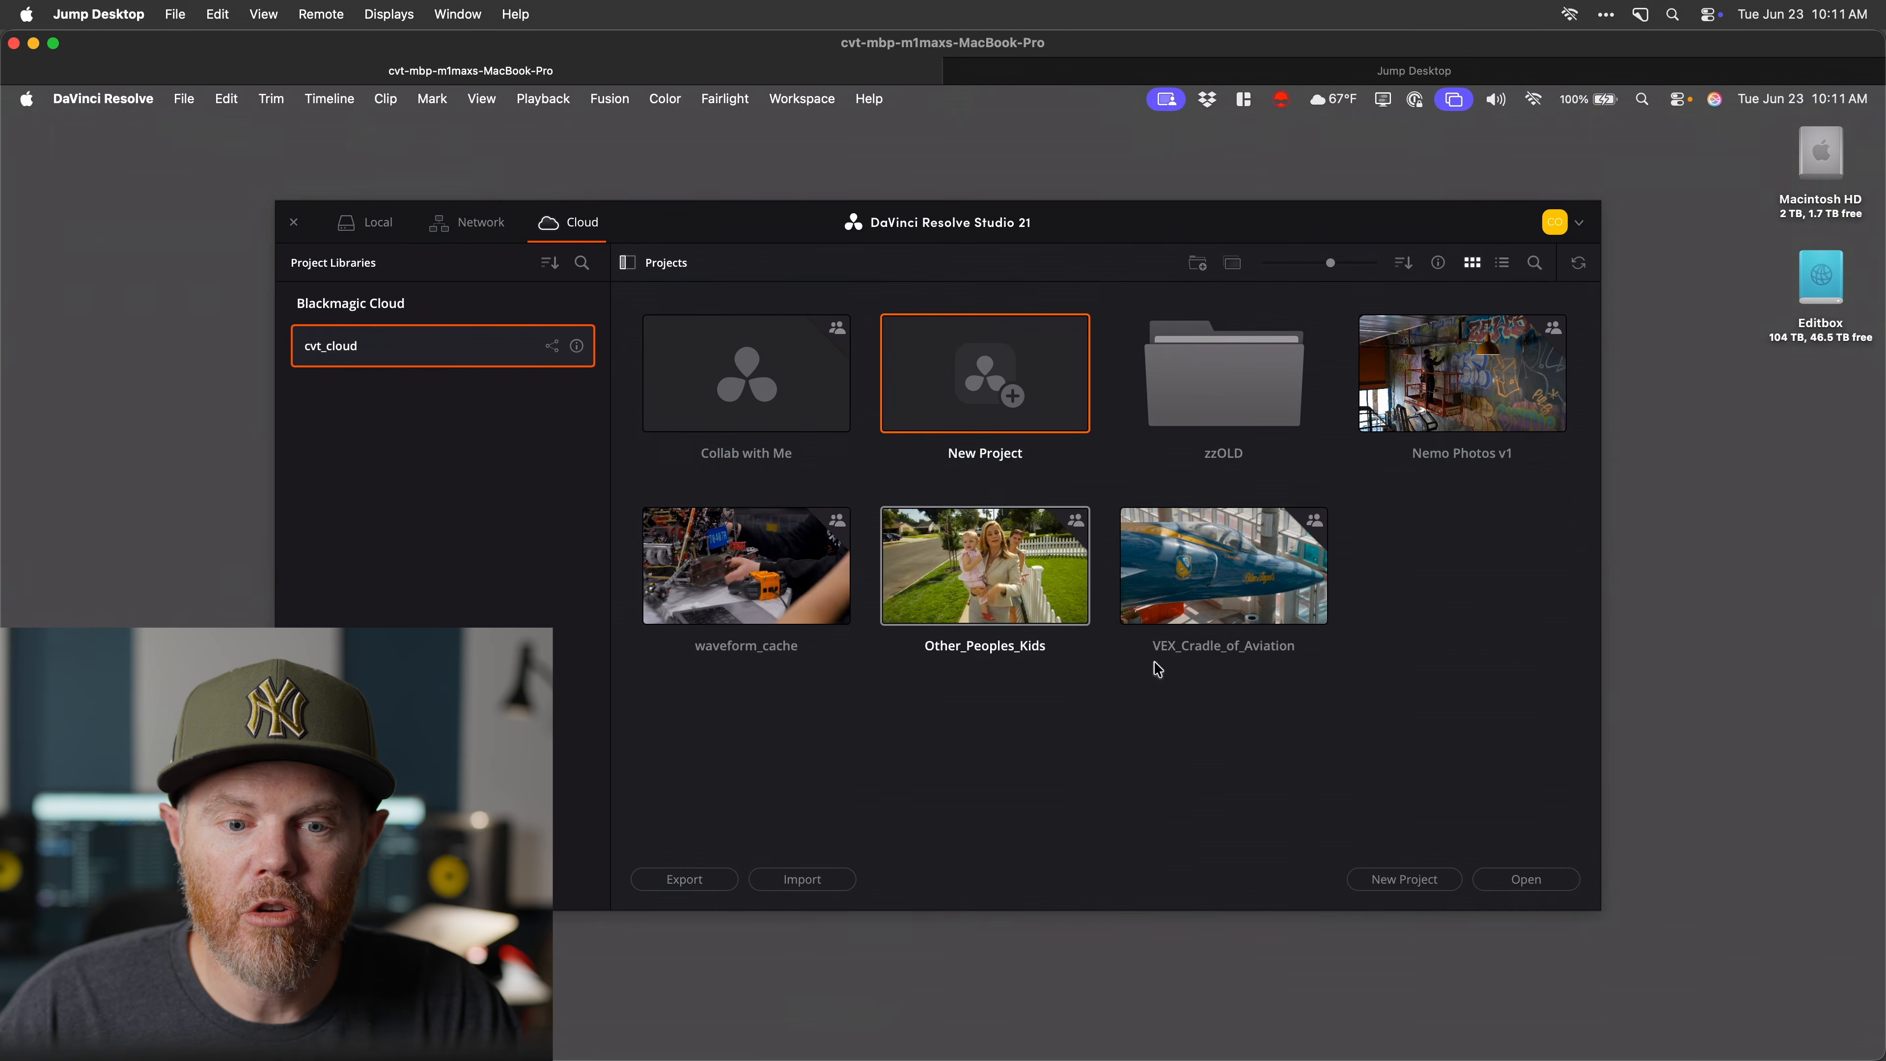
Open the Collab with Me cloud project on the remote computer with Sync Proxies Only and the default media location.
click(788, 404)
double_click(787, 403)
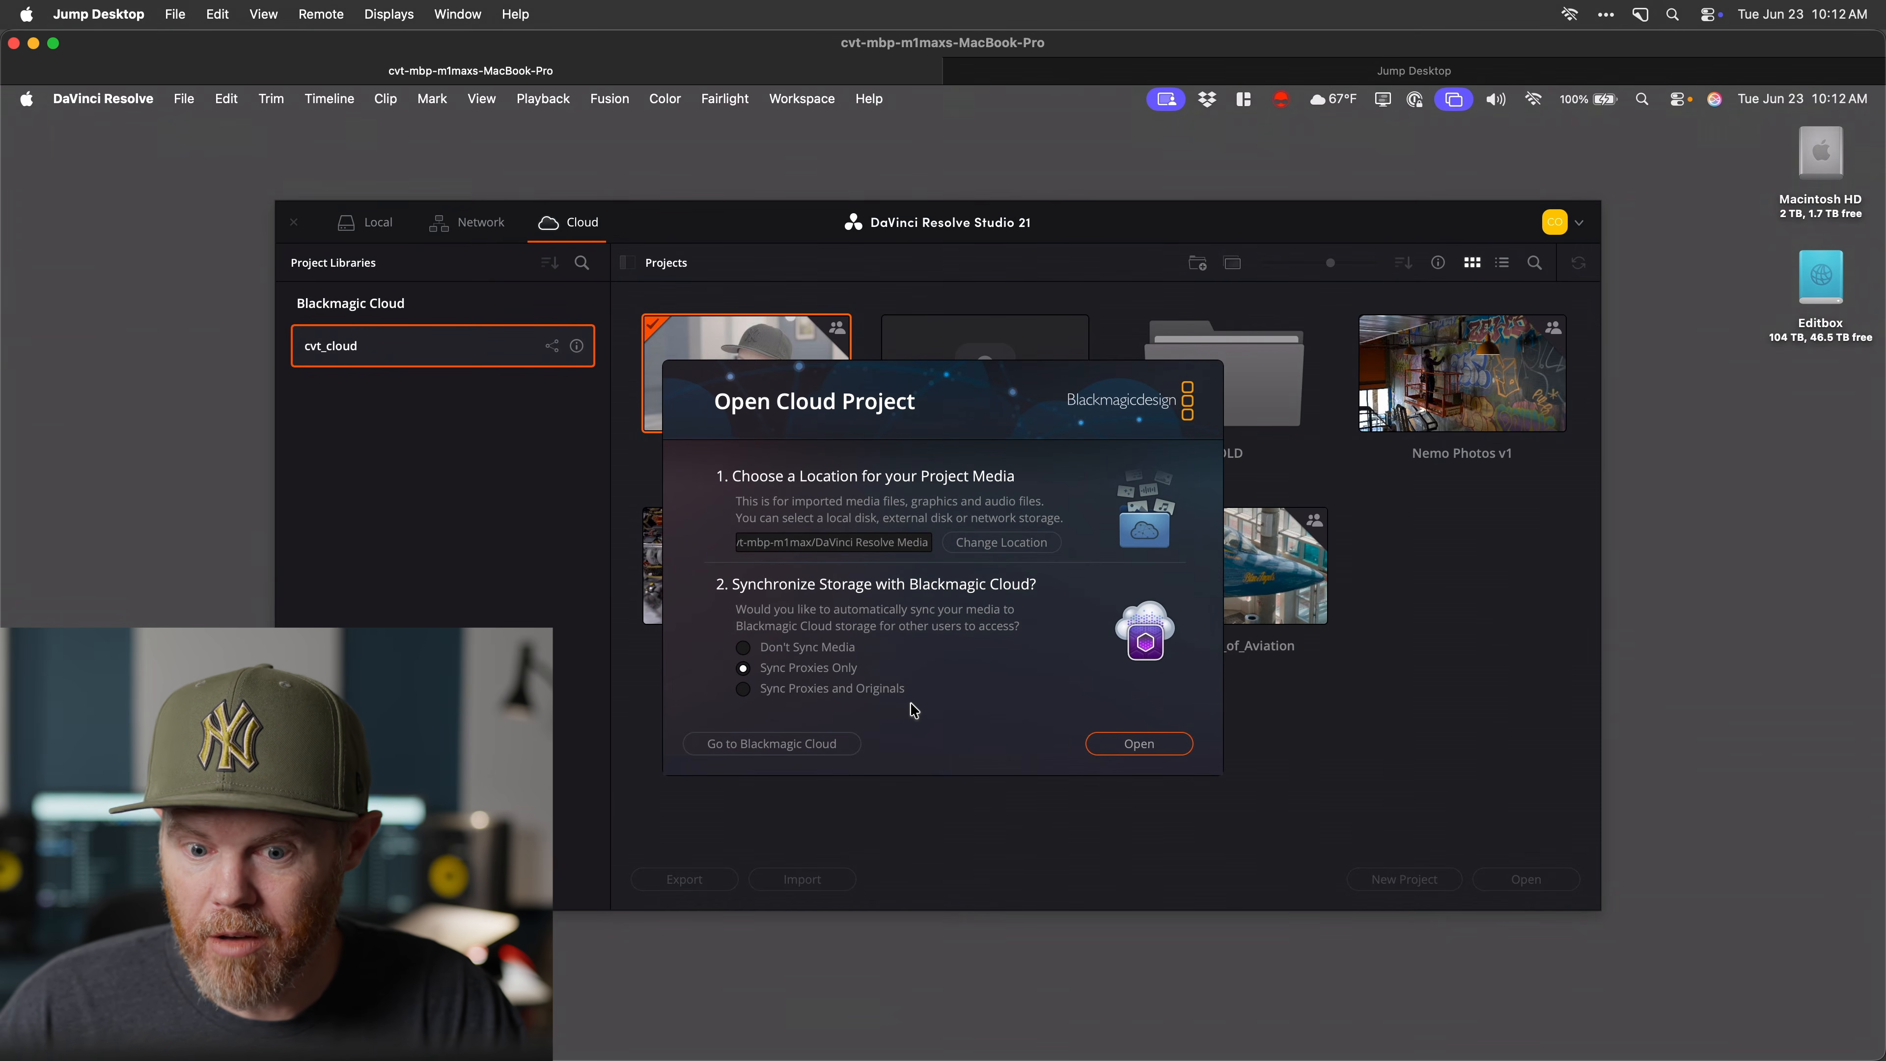
click(1136, 743)
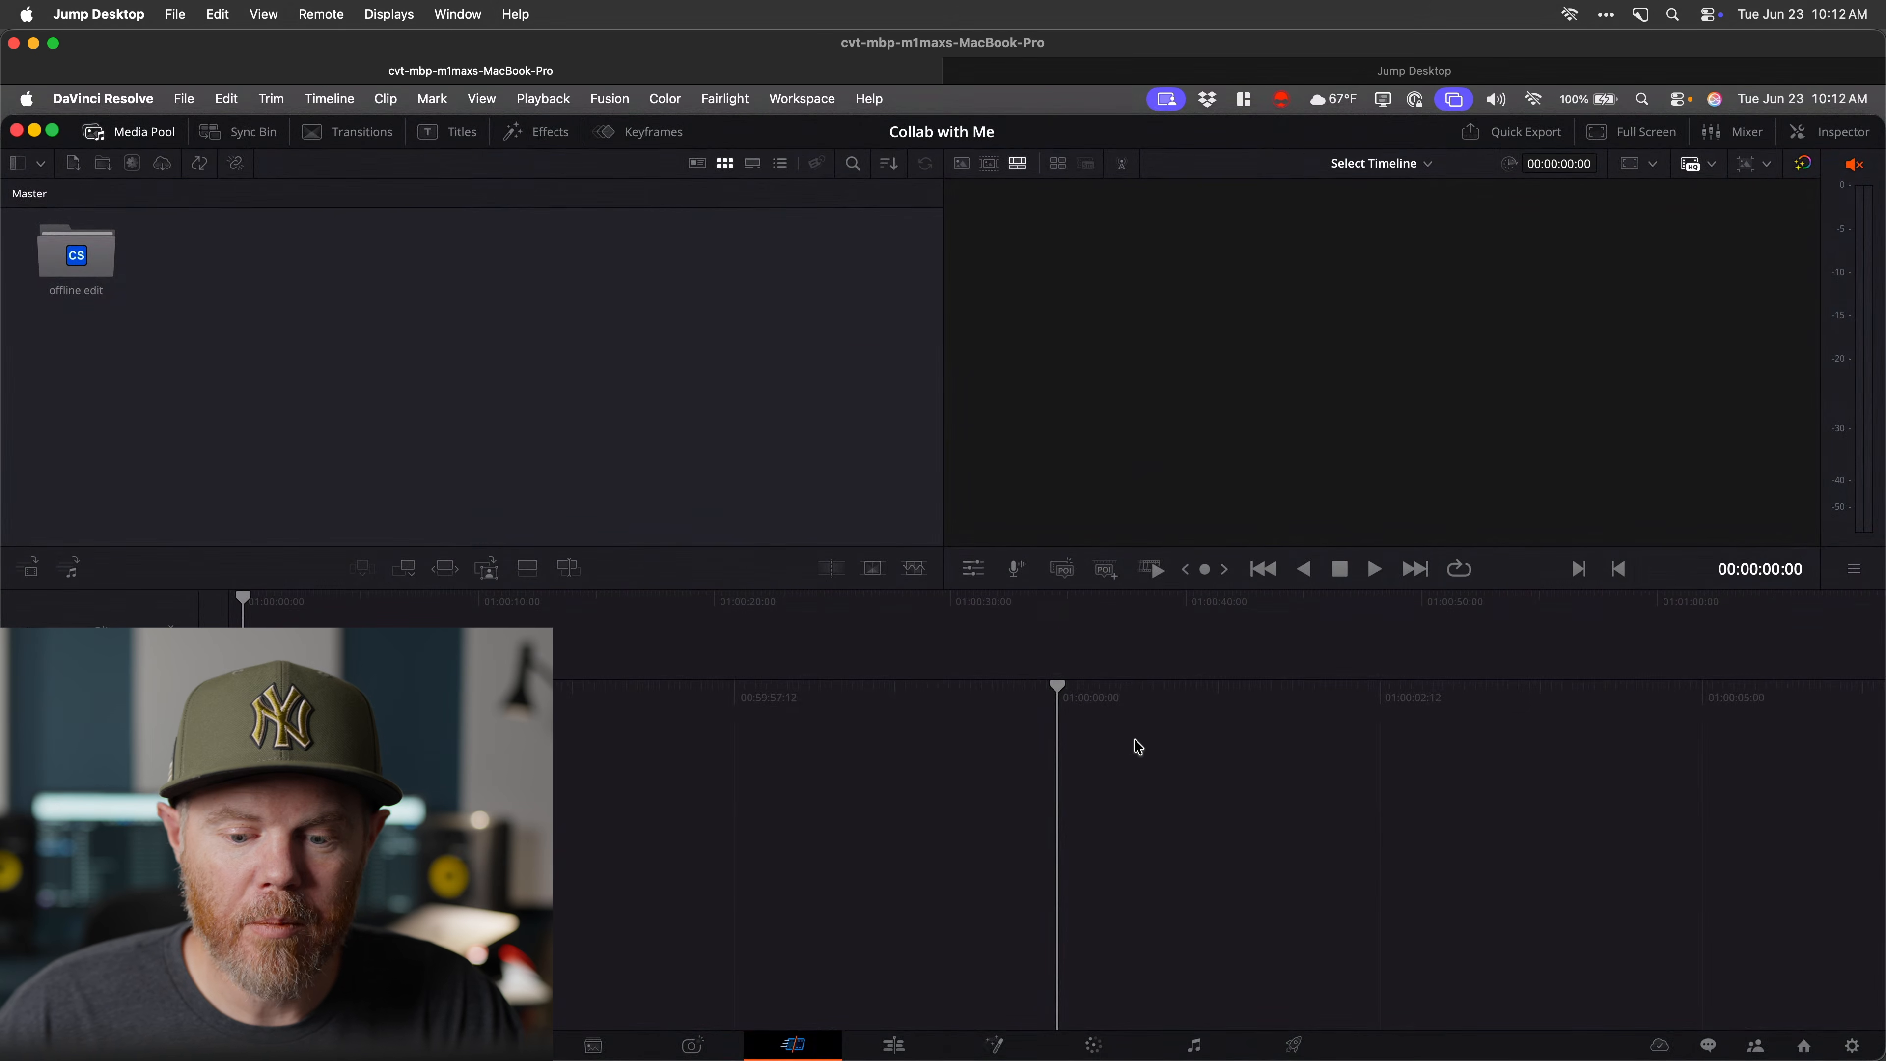
Show the Edit page on the remote computer and check the project's Blackmagic Cloud Sync status.
click(895, 1044)
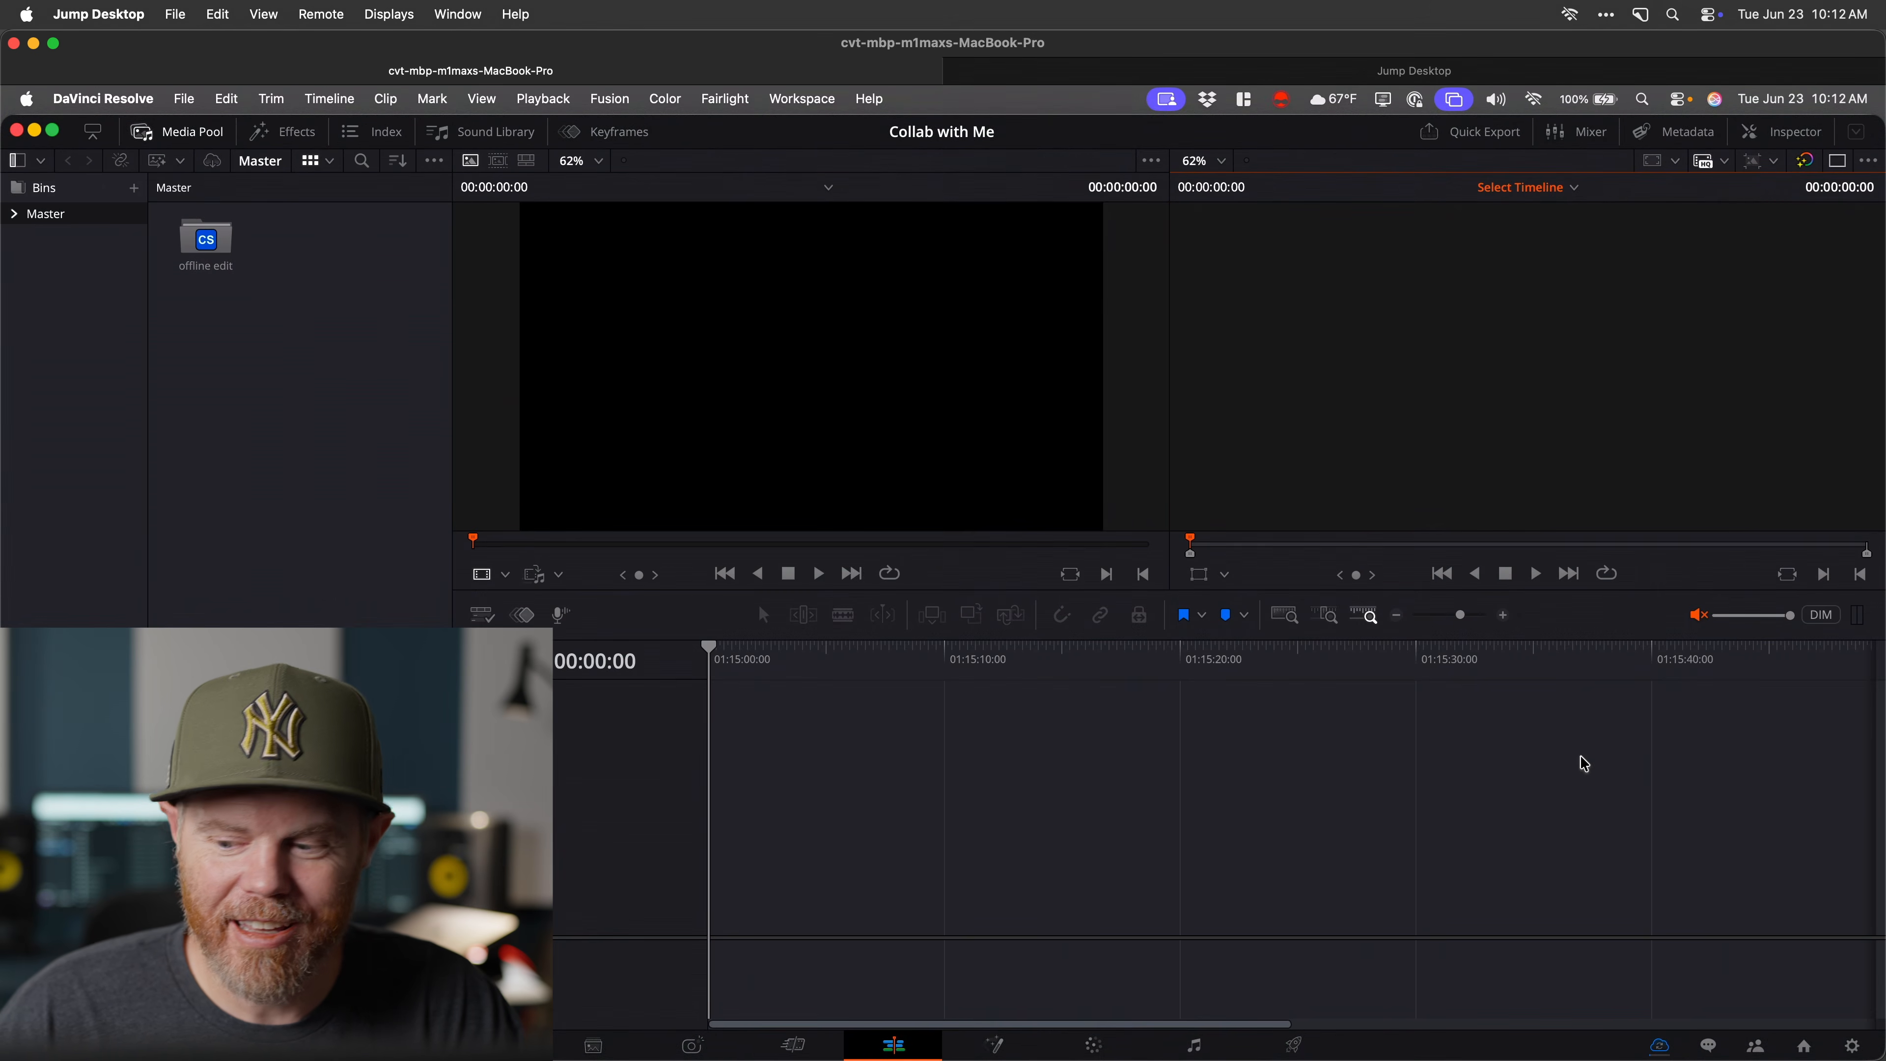
click(1661, 1046)
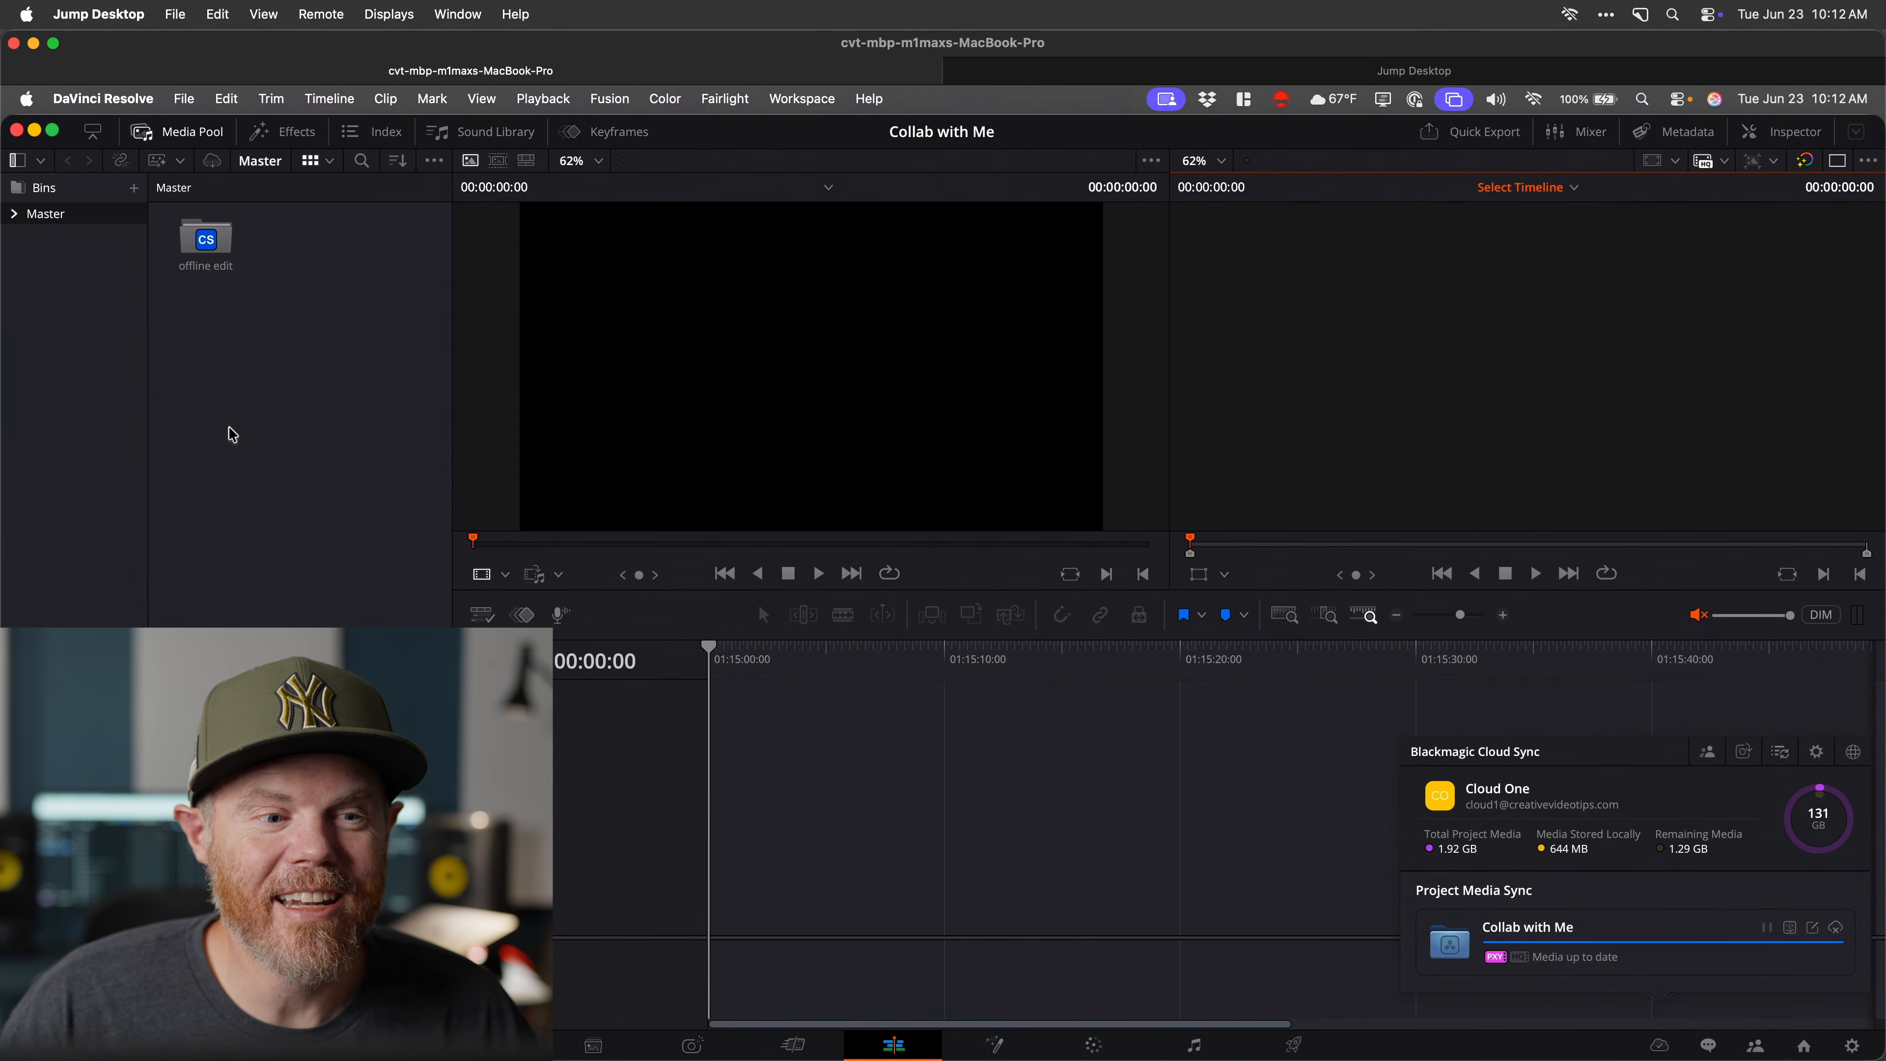
click(252, 446)
Open the offline edit bin under Master and load the Please Manage Me timeline.
click(14, 214)
click(69, 236)
click(398, 309)
double_click(400, 310)
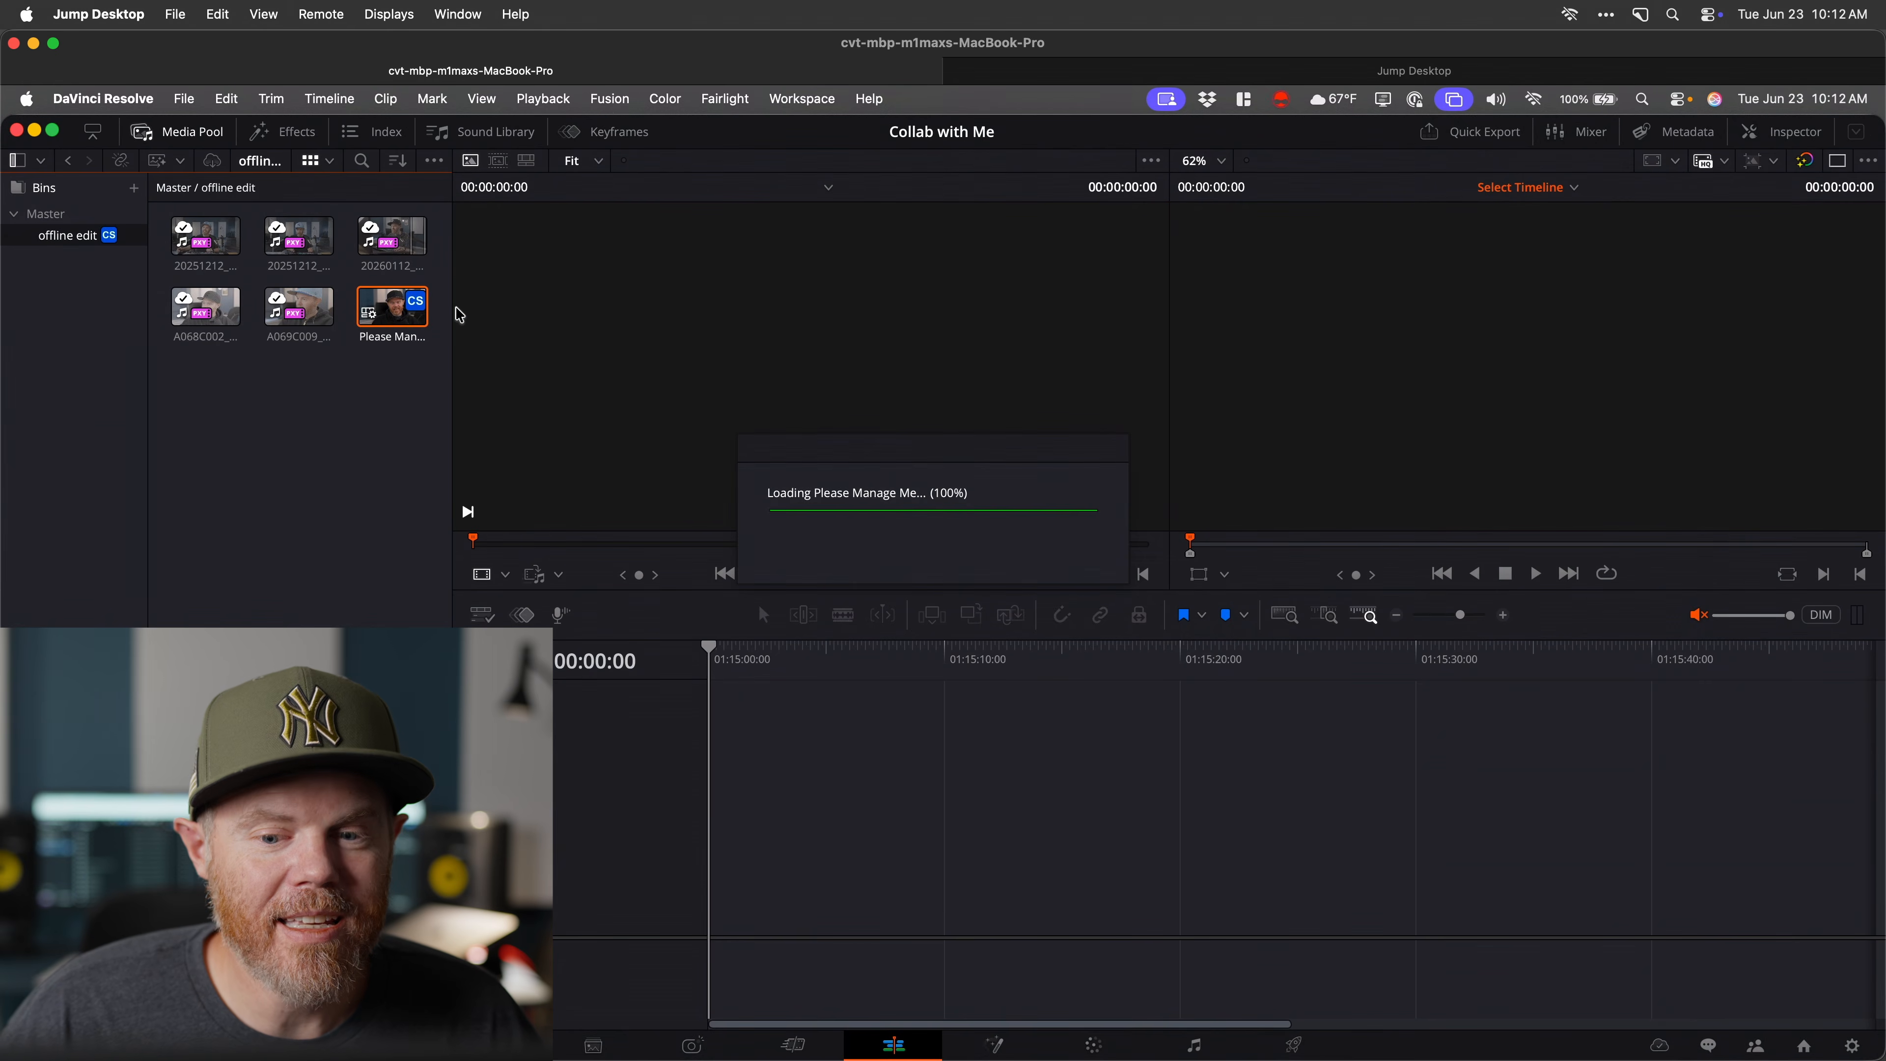
Fit the whole timeline in view and scrub through the middle clips to check that the media plays.
click(1146, 653)
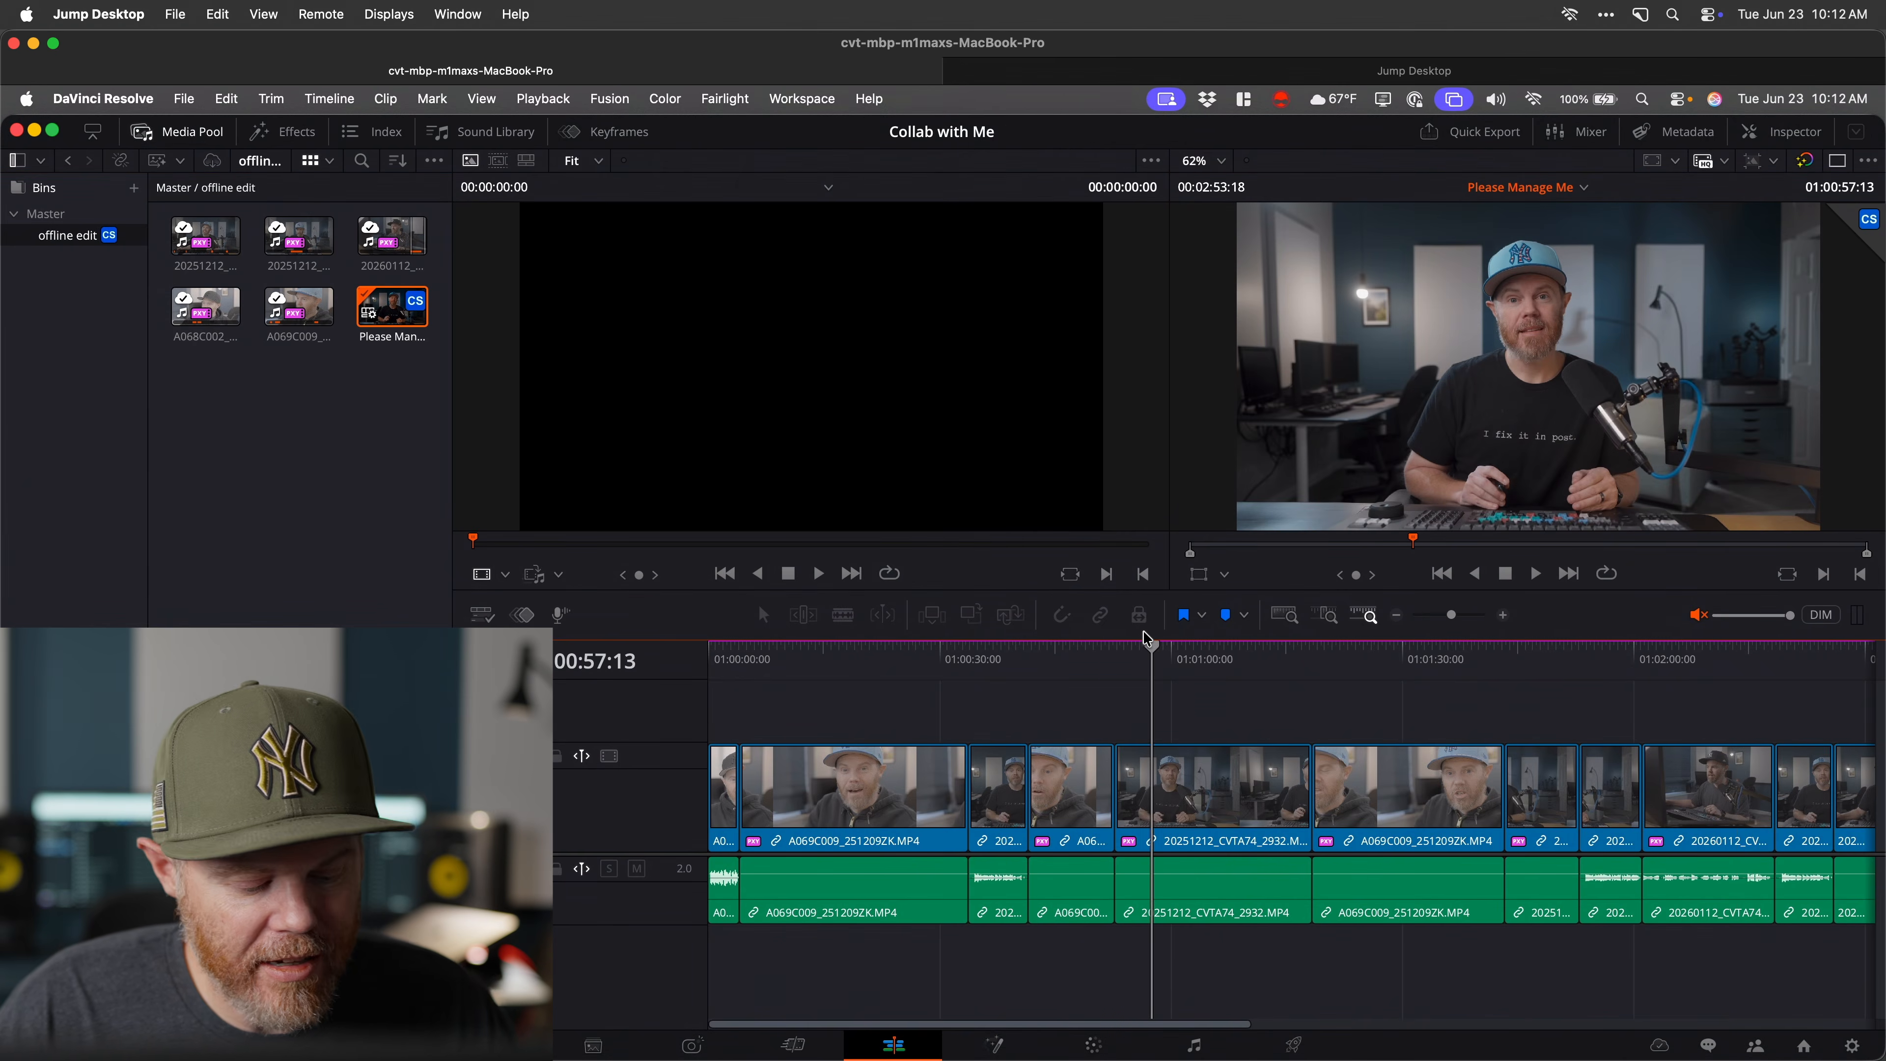
key(shift+z)
drag(1126, 655, 1259, 699)
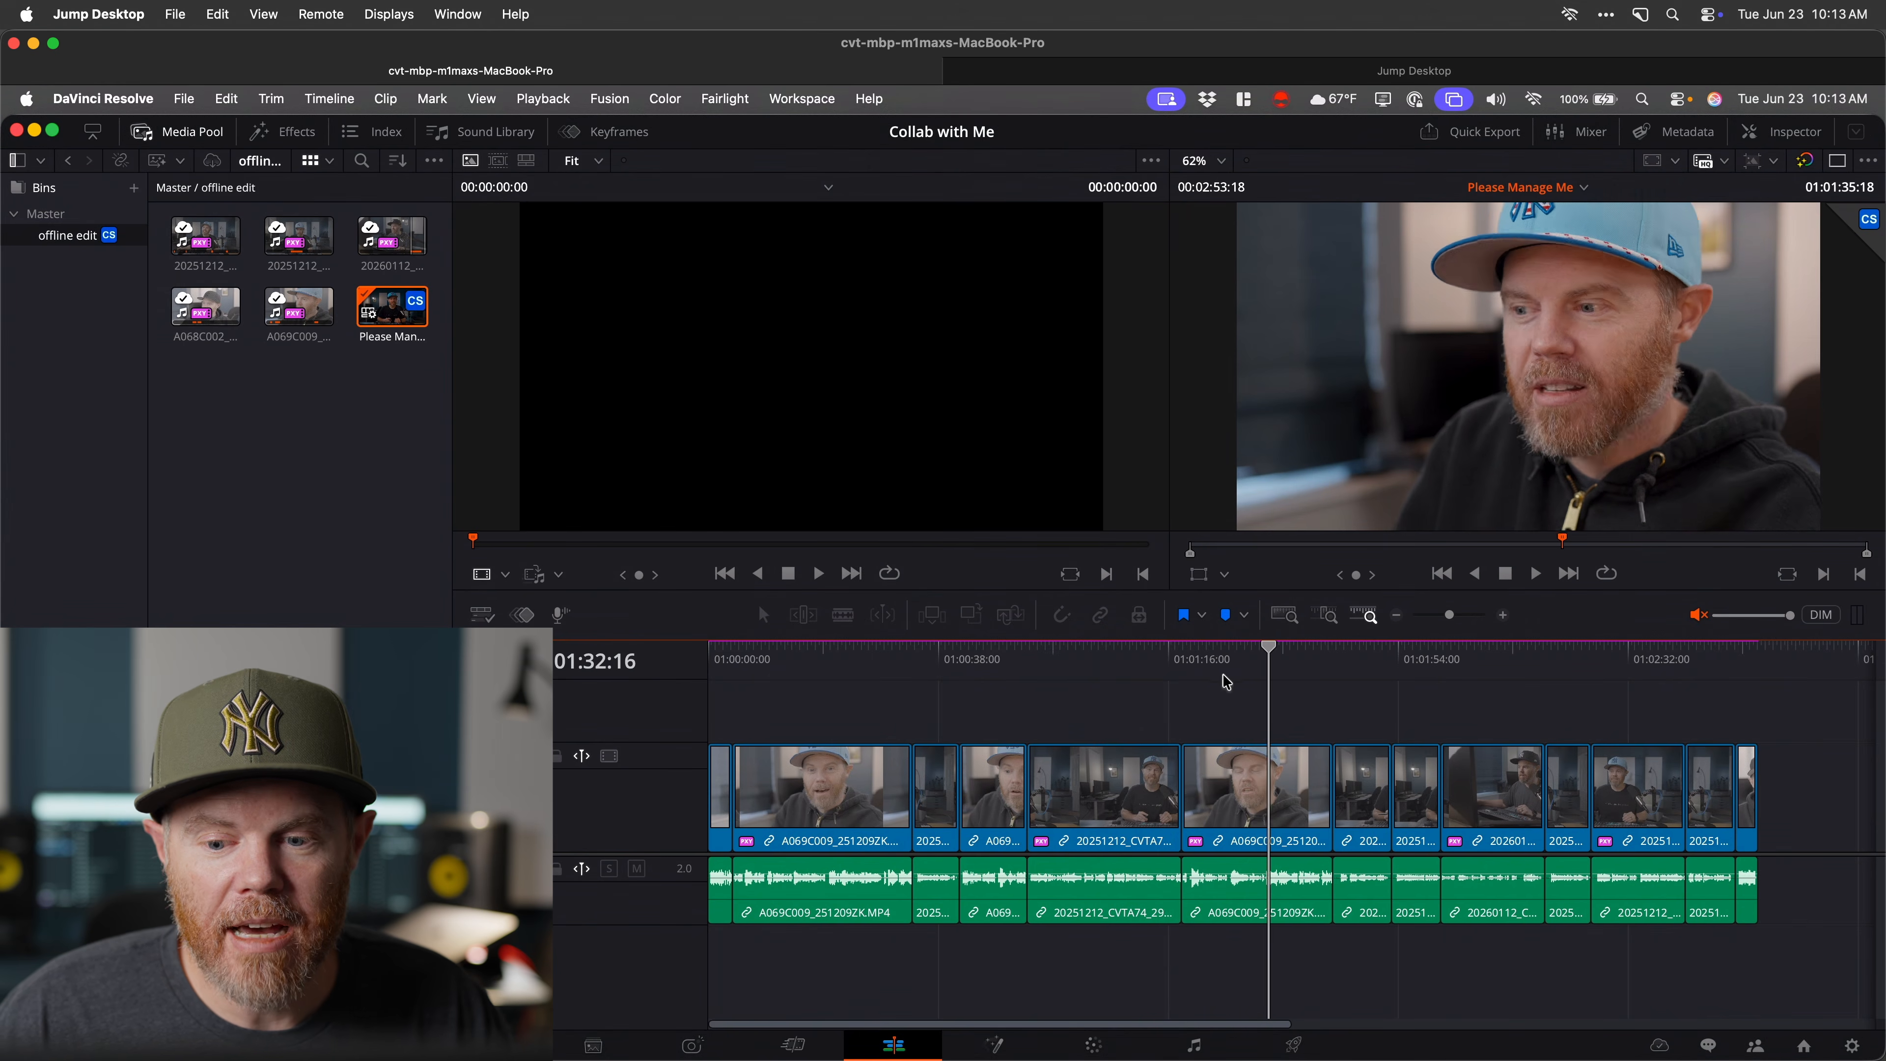
click(1184, 672)
click(1081, 672)
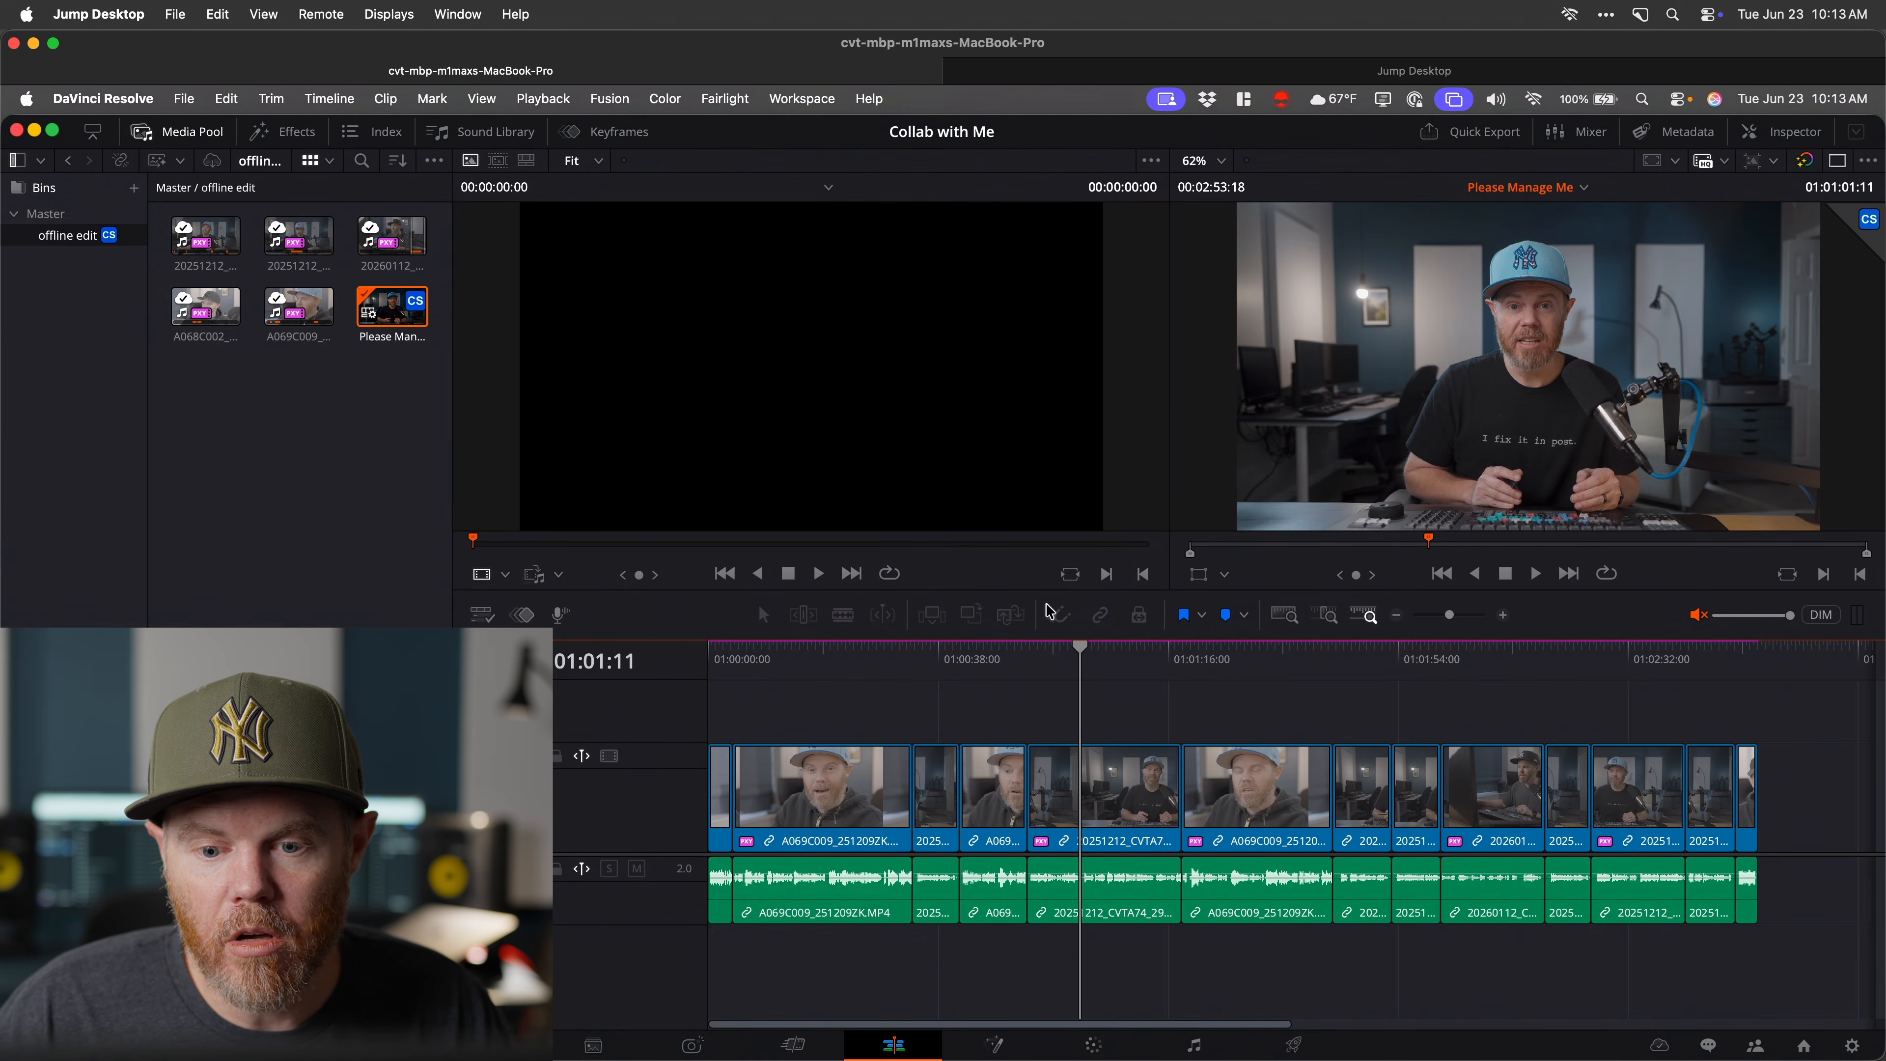
drag(1117, 660, 1308, 896)
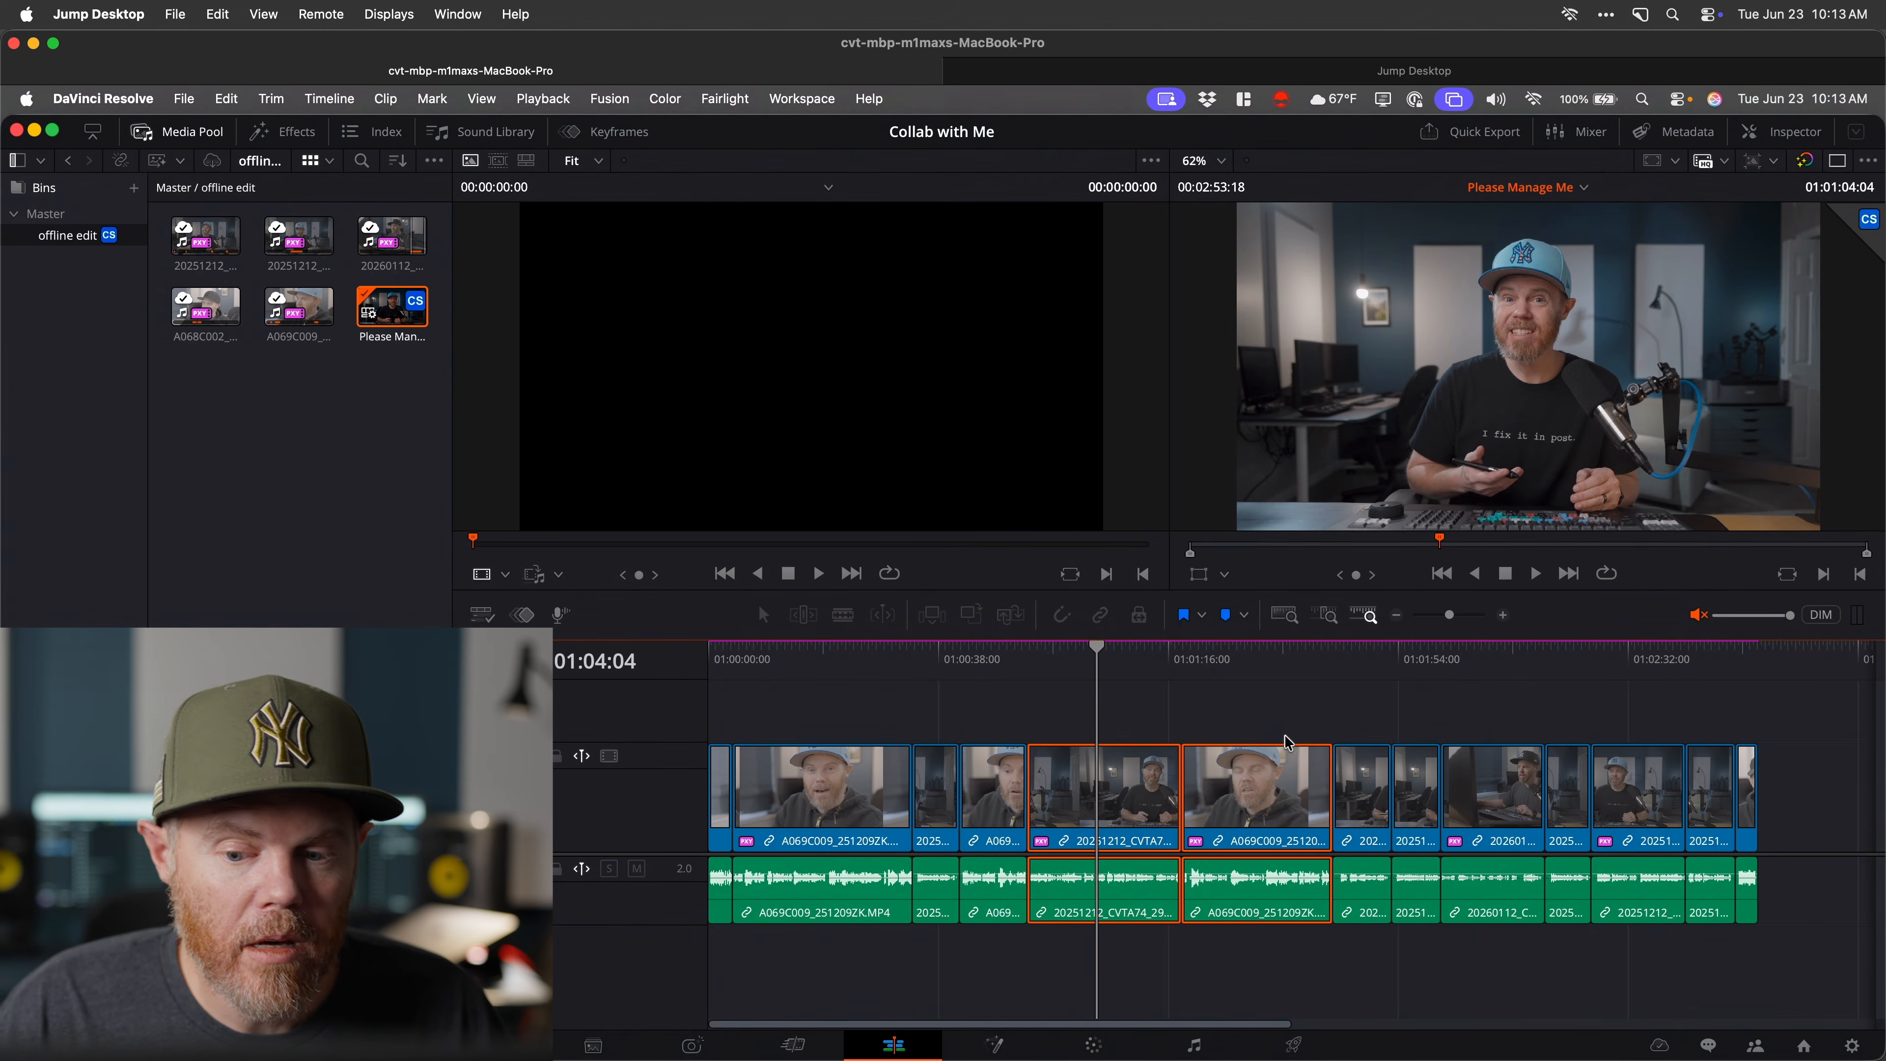
click(1241, 688)
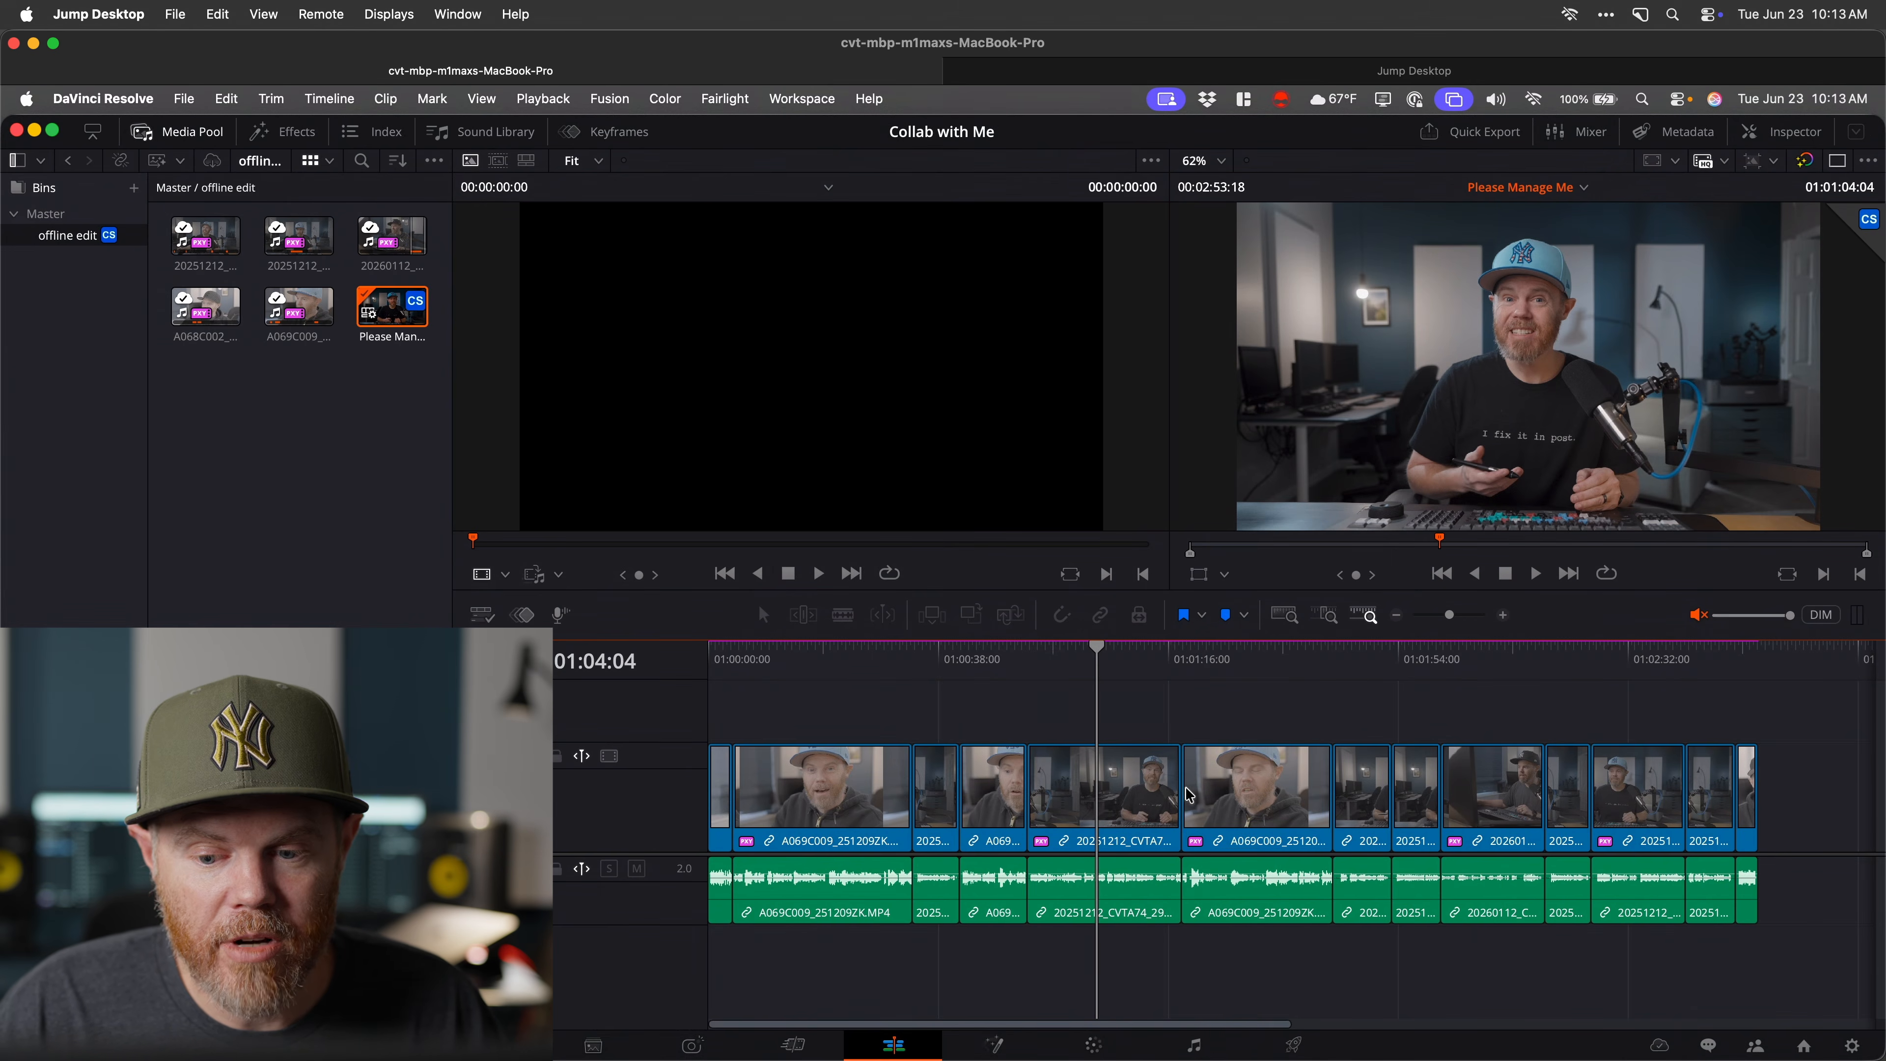
drag(1210, 658, 1117, 672)
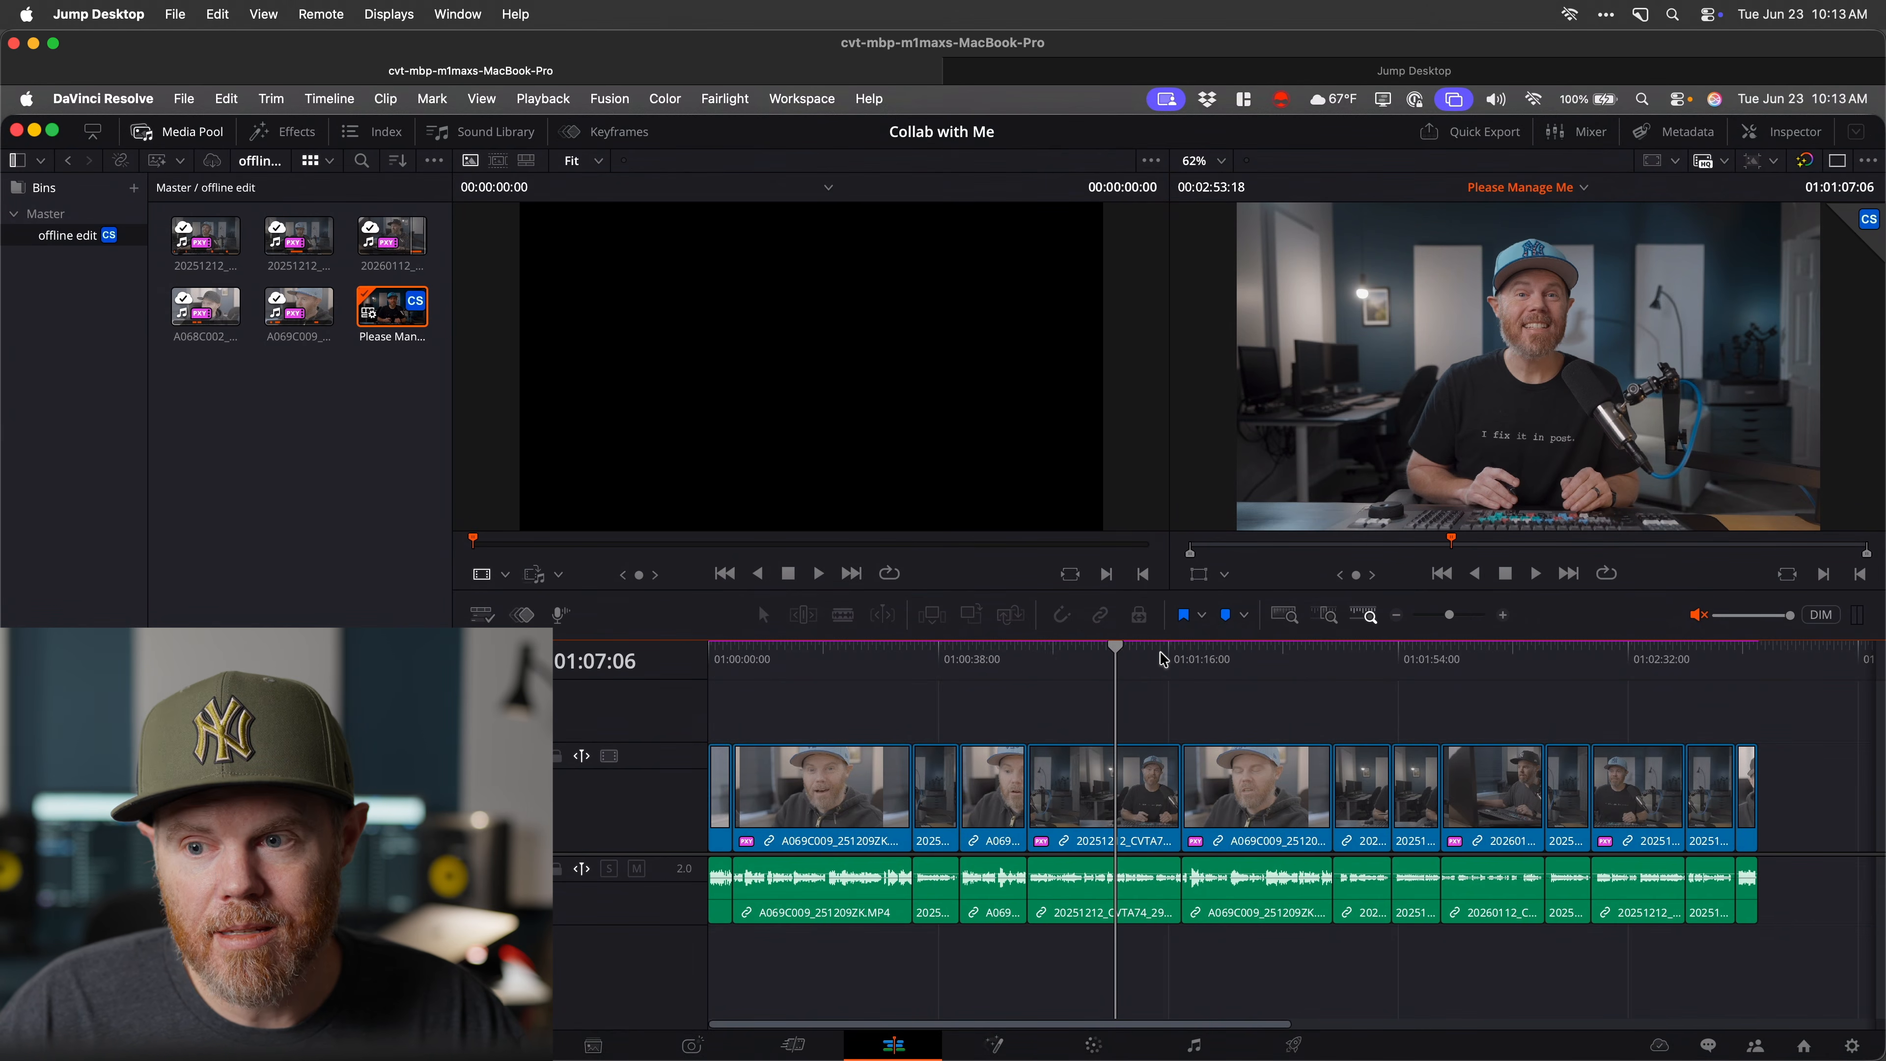
Disable all proxies on the remote computer and scrub the timeline to check the camera originals.
click(1705, 165)
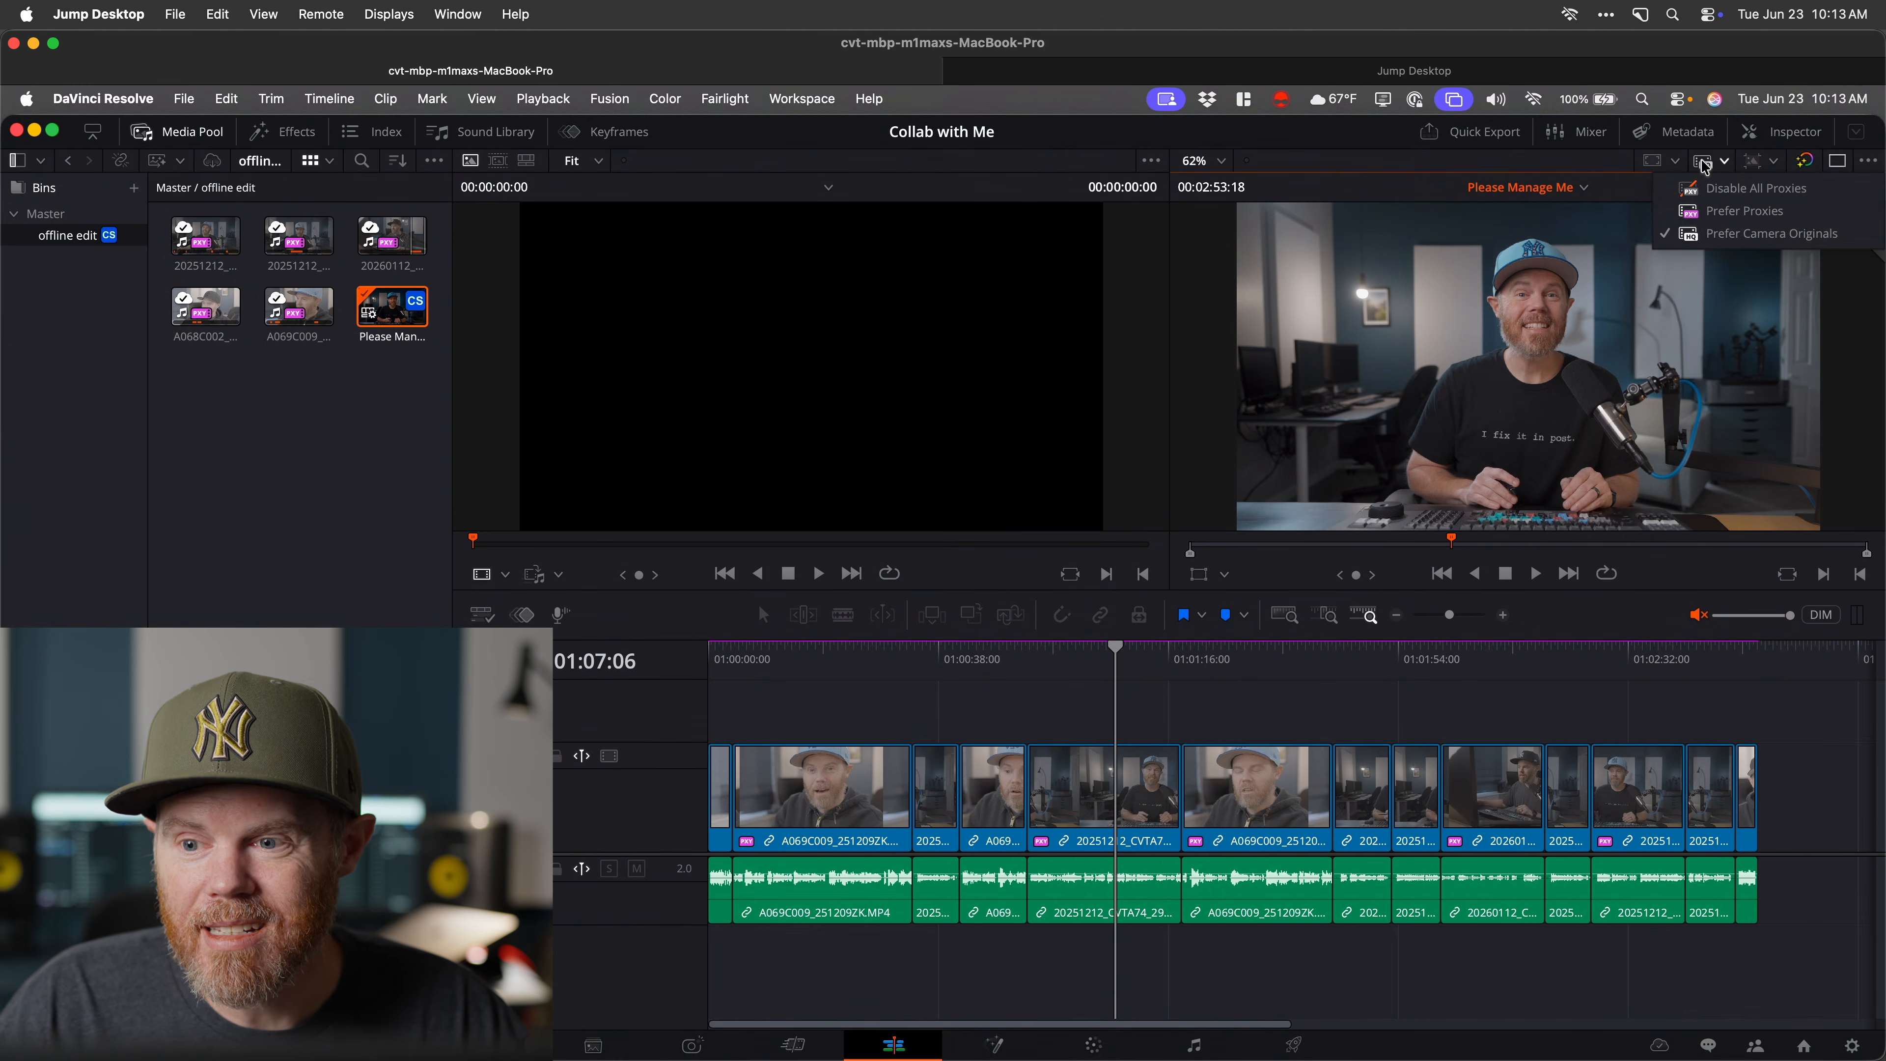
click(1724, 190)
drag(1473, 687, 1130, 724)
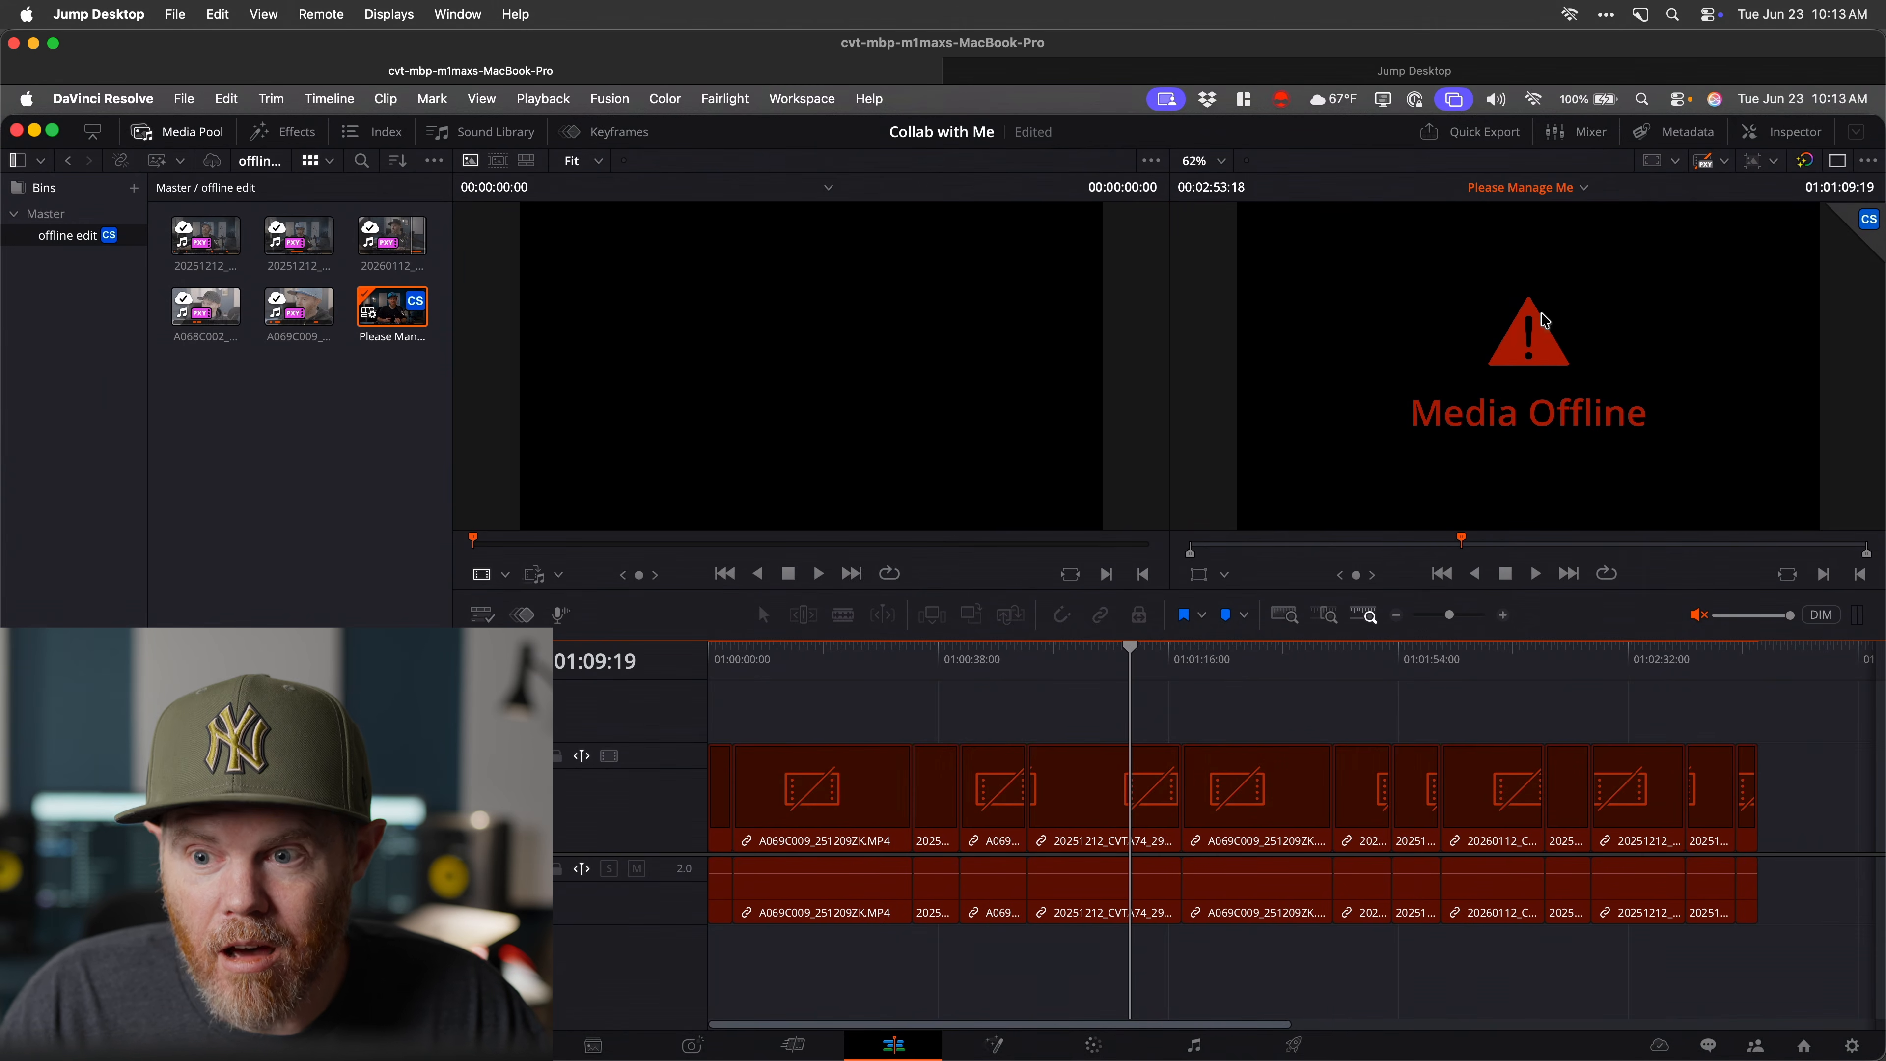
Re-enable proxies on the remote computer with Prefer Proxies and switch playback to Prefer Camera Originals.
click(1726, 163)
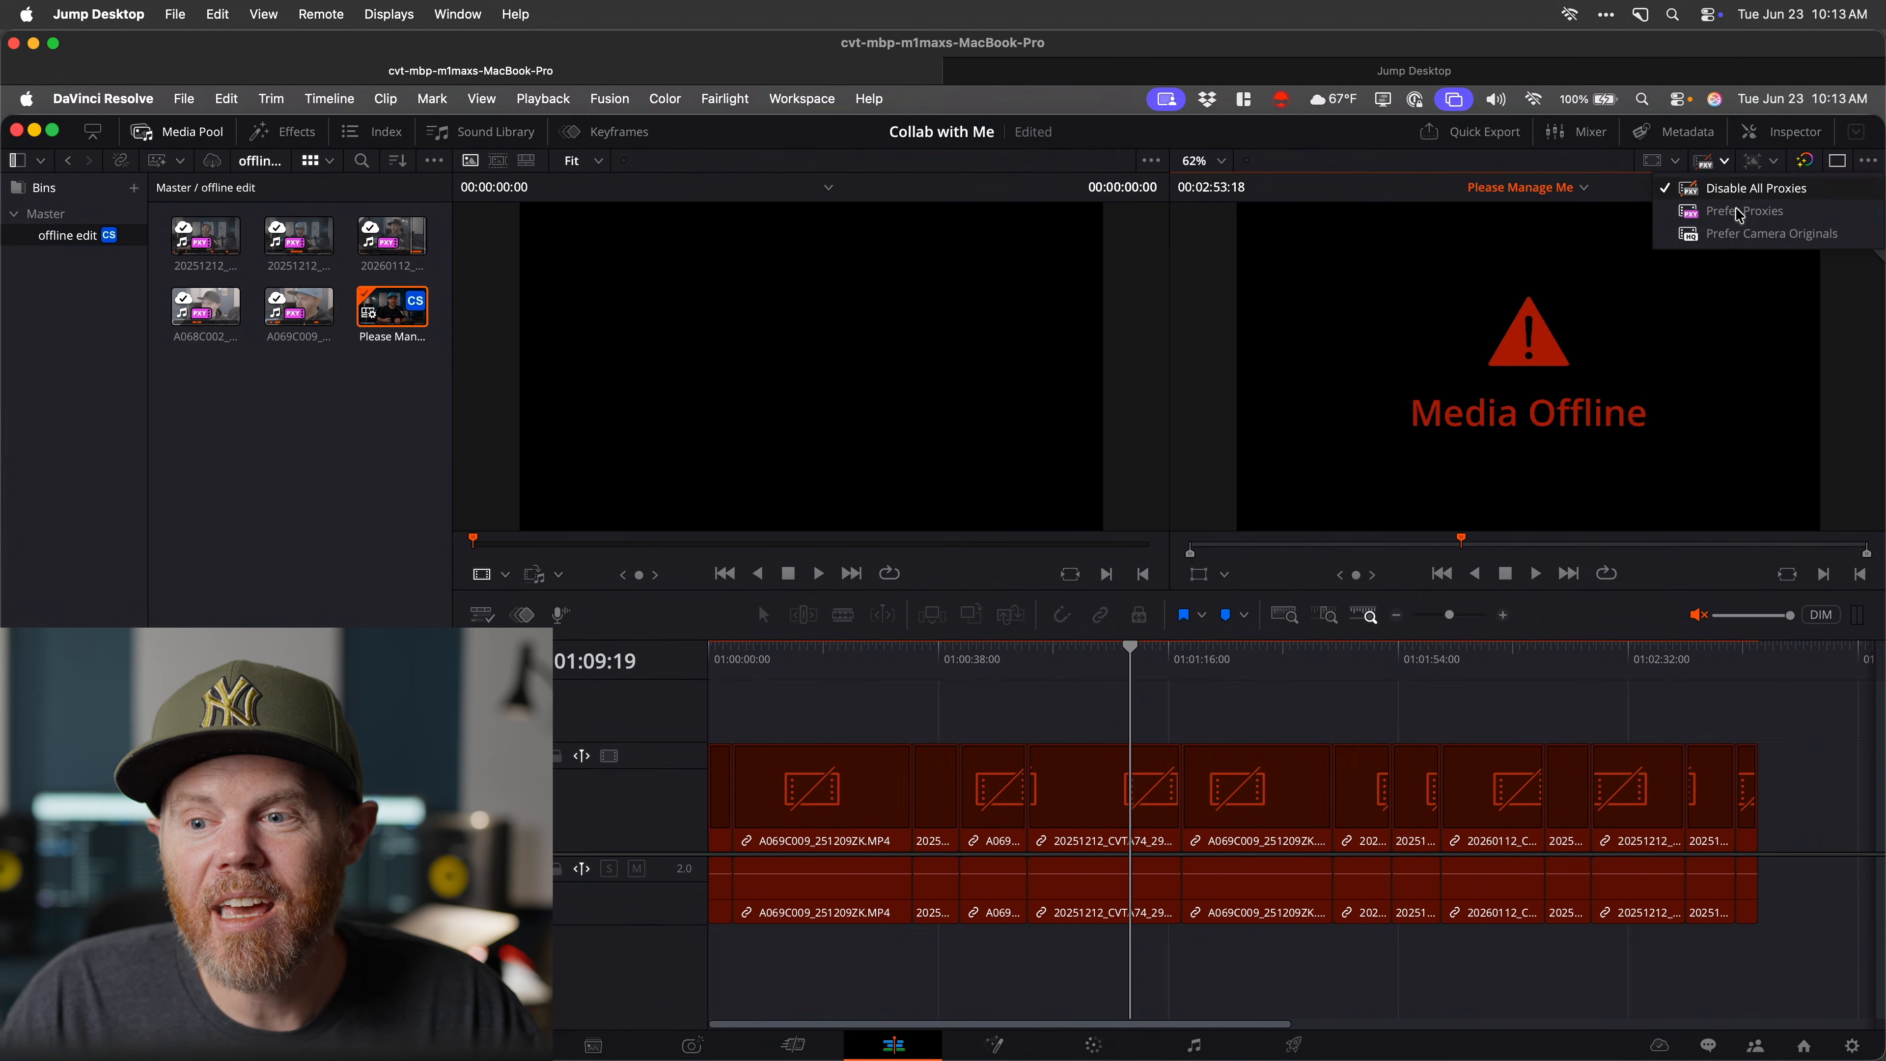
click(1723, 211)
click(1724, 162)
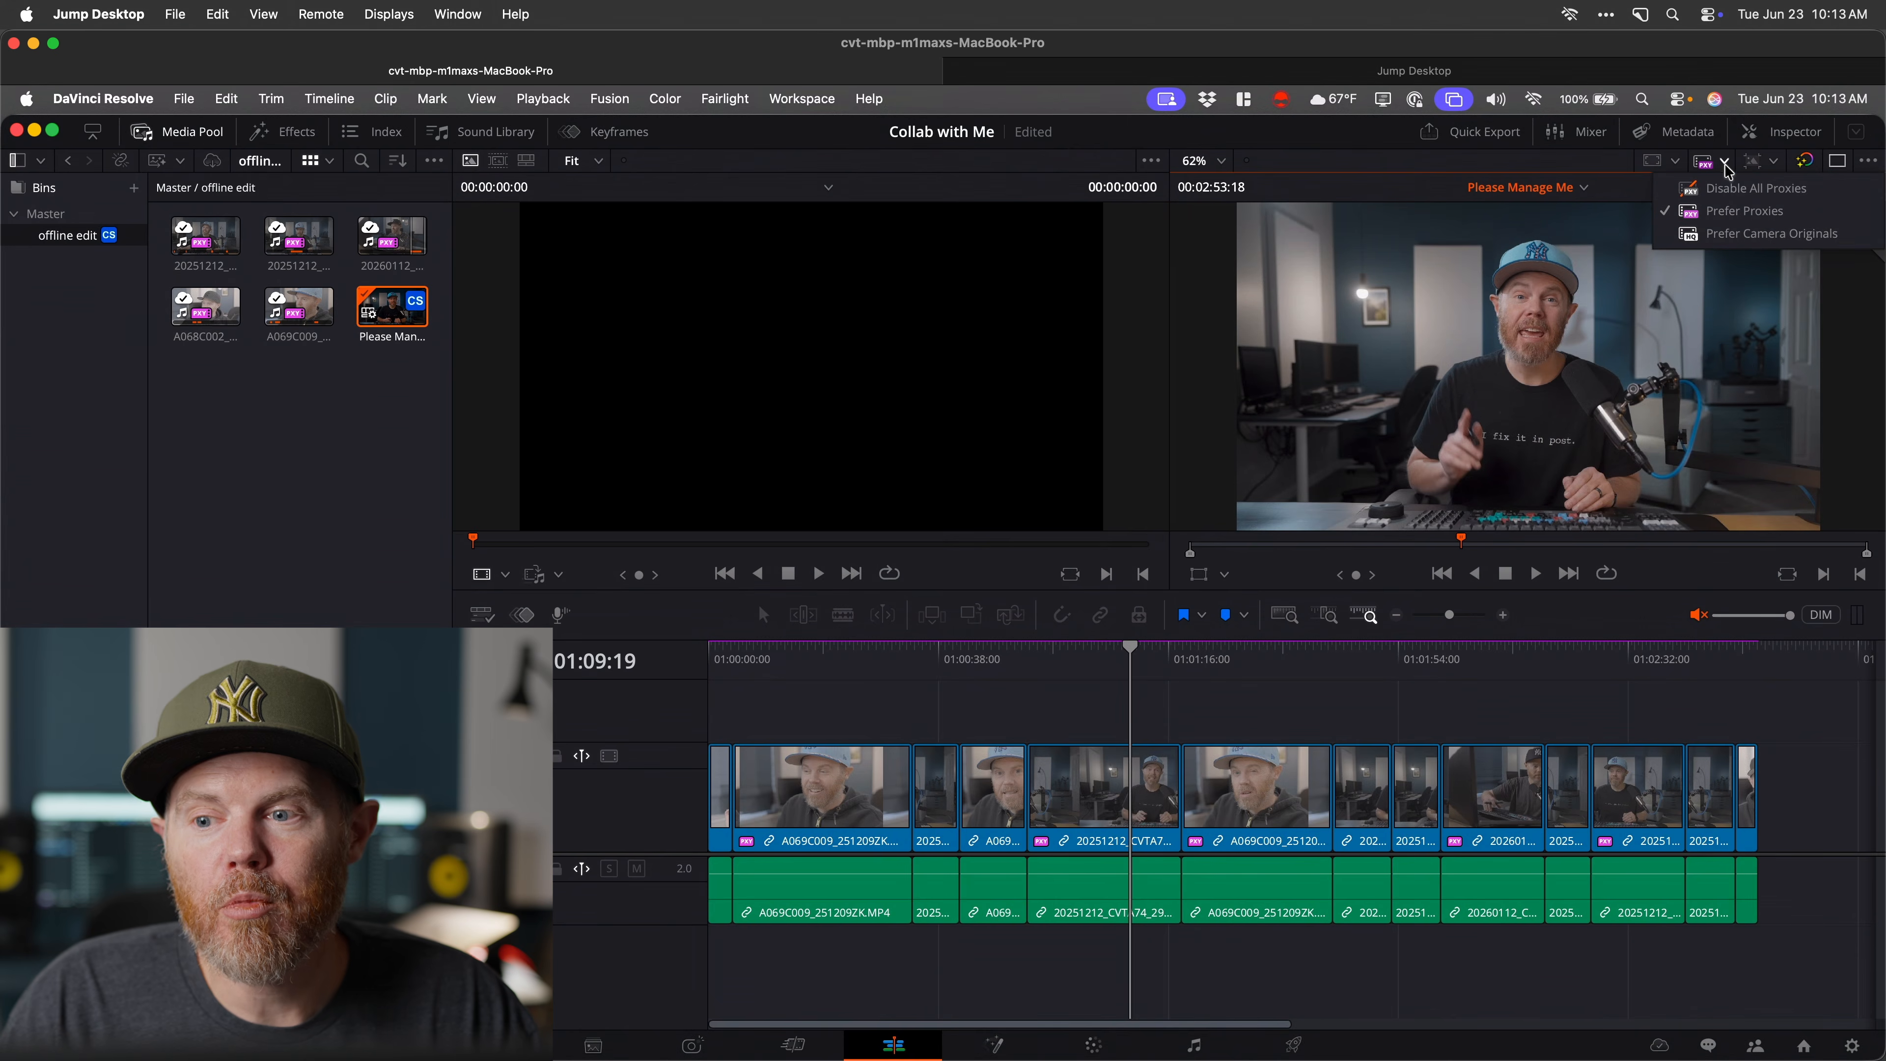
click(1753, 235)
Scrub the remote timeline across several clips to check that they play from the synced proxies.
click(790, 686)
drag(787, 681, 1120, 666)
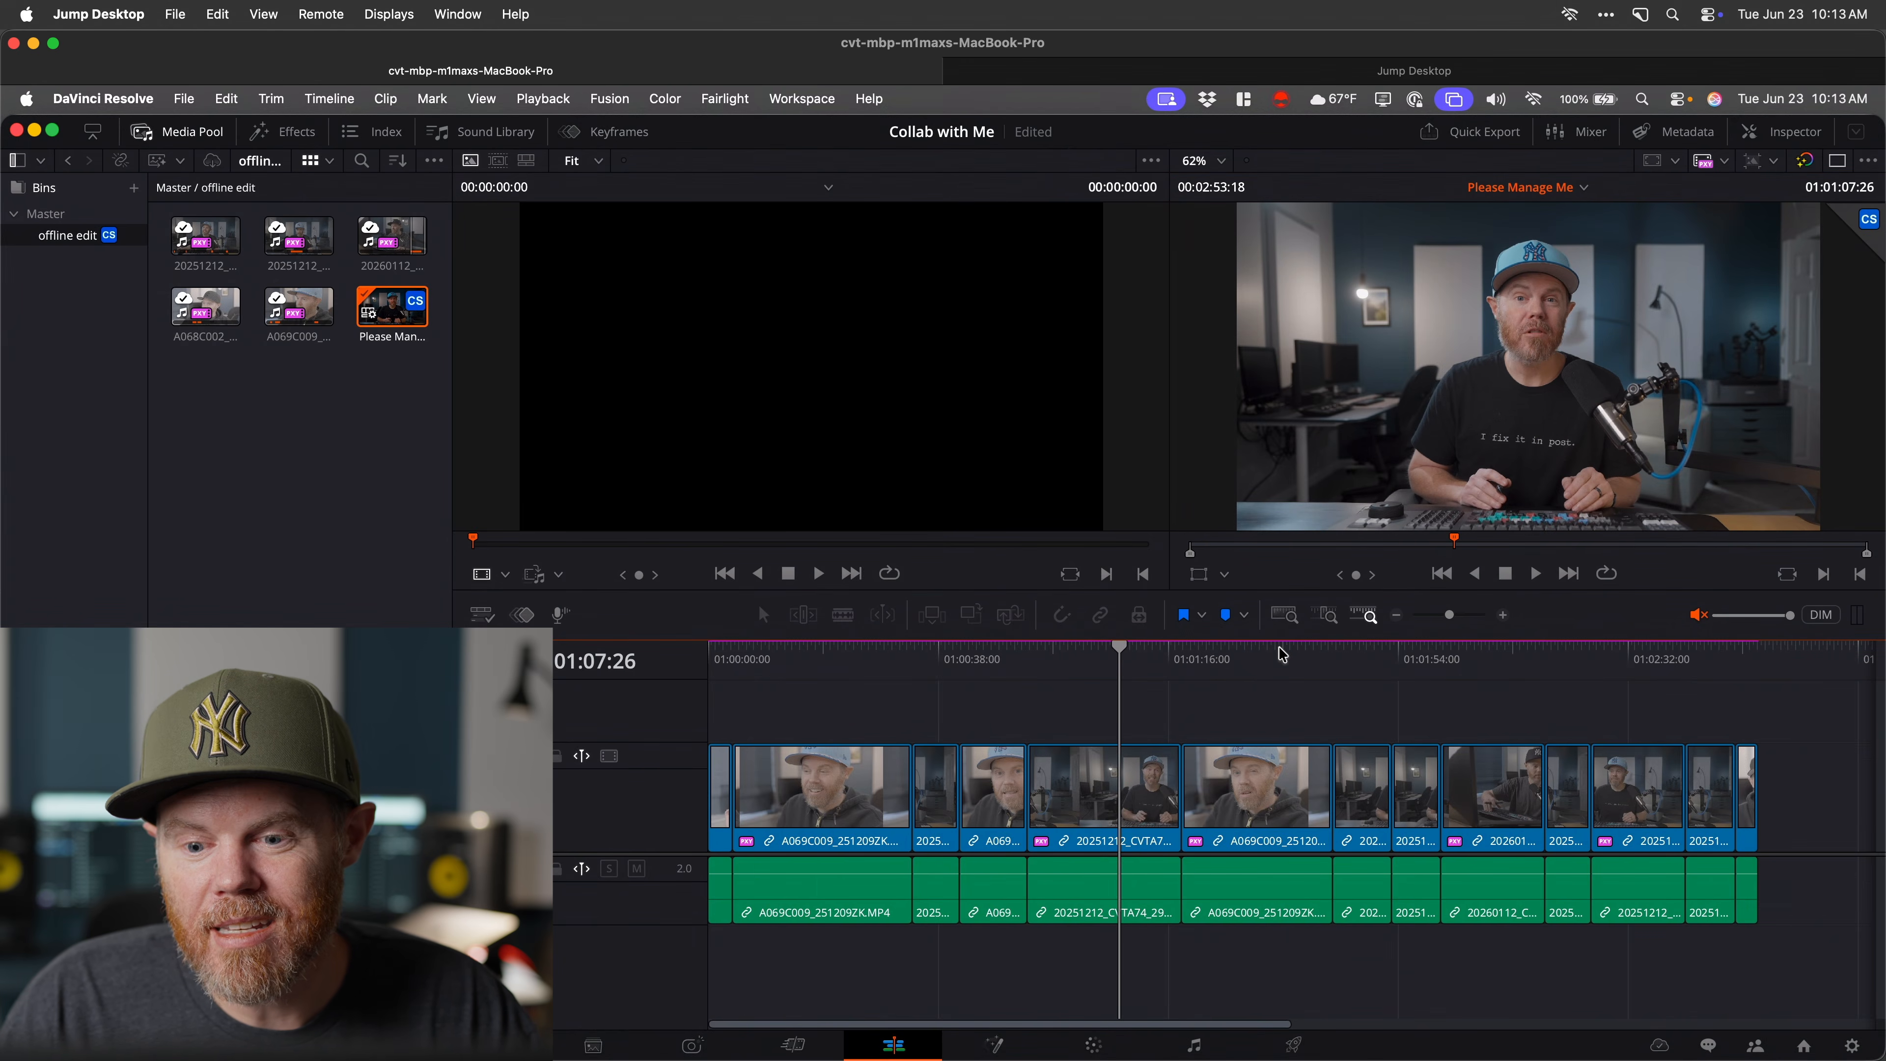
drag(1236, 662, 1249, 661)
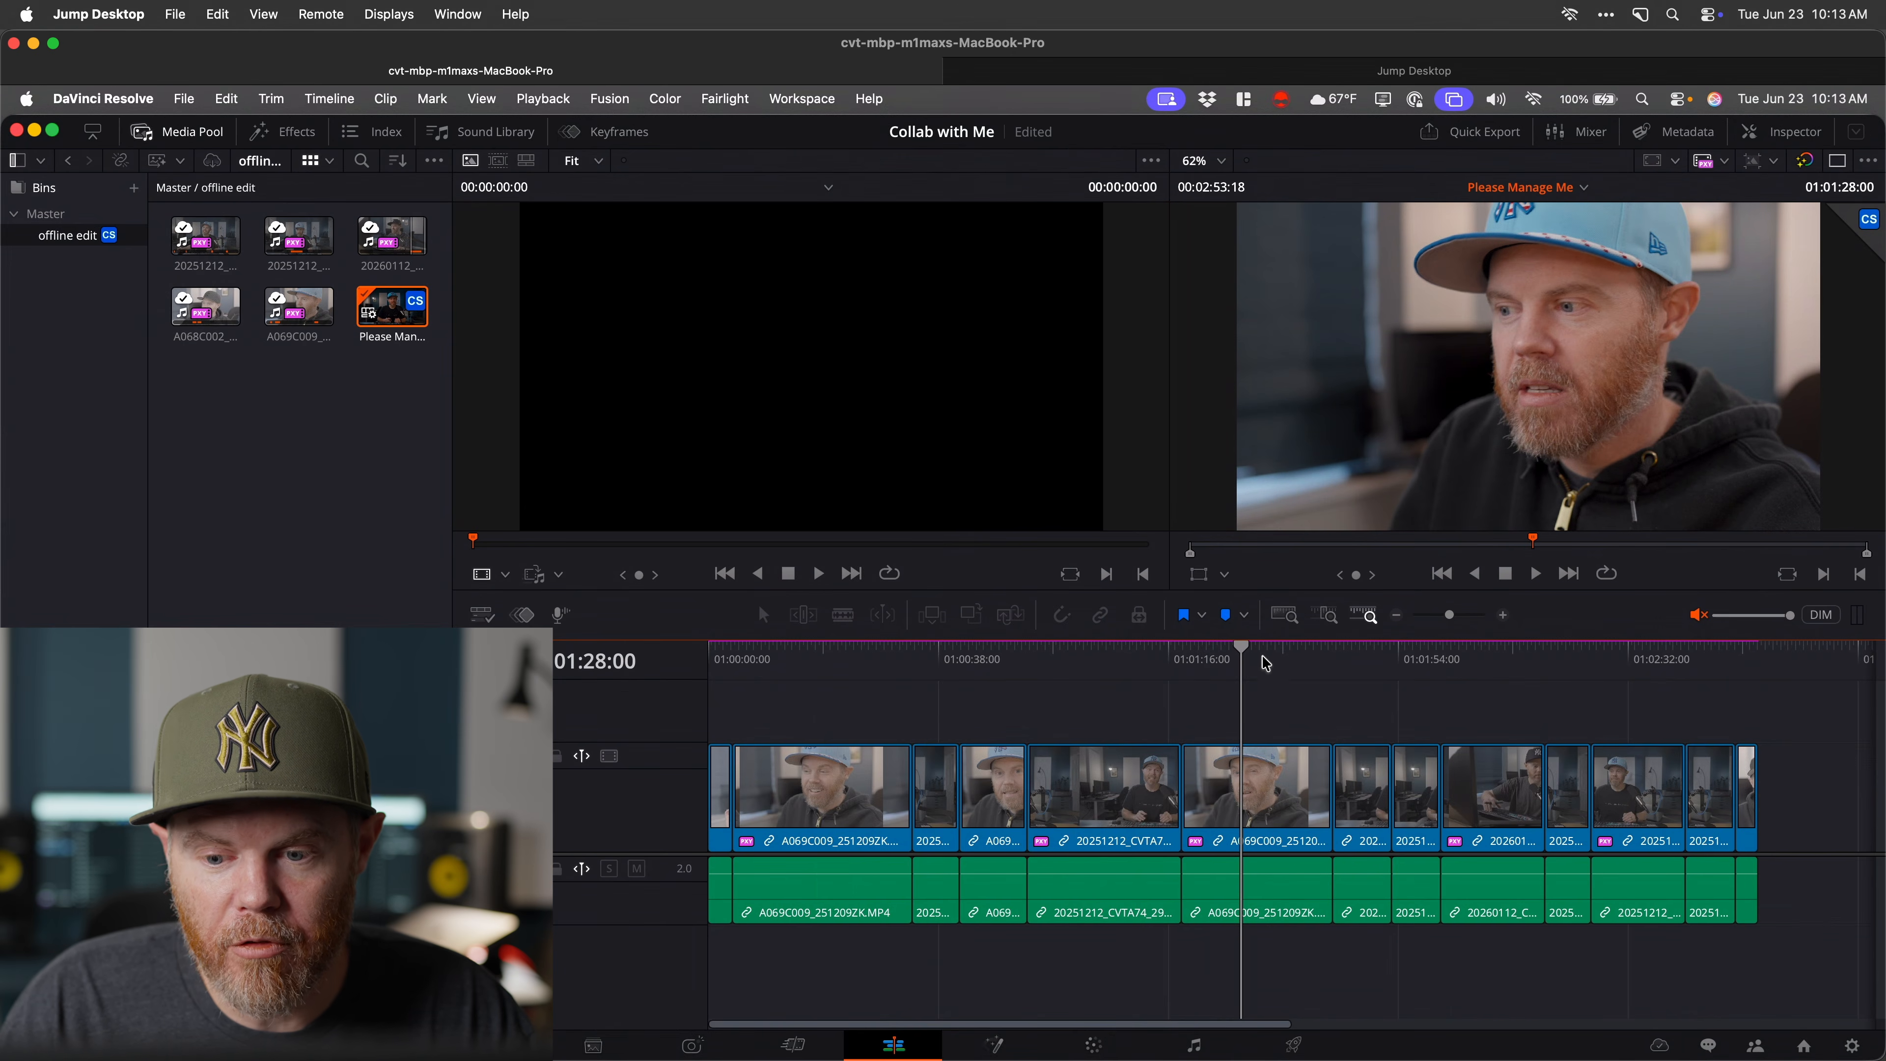
click(1262, 658)
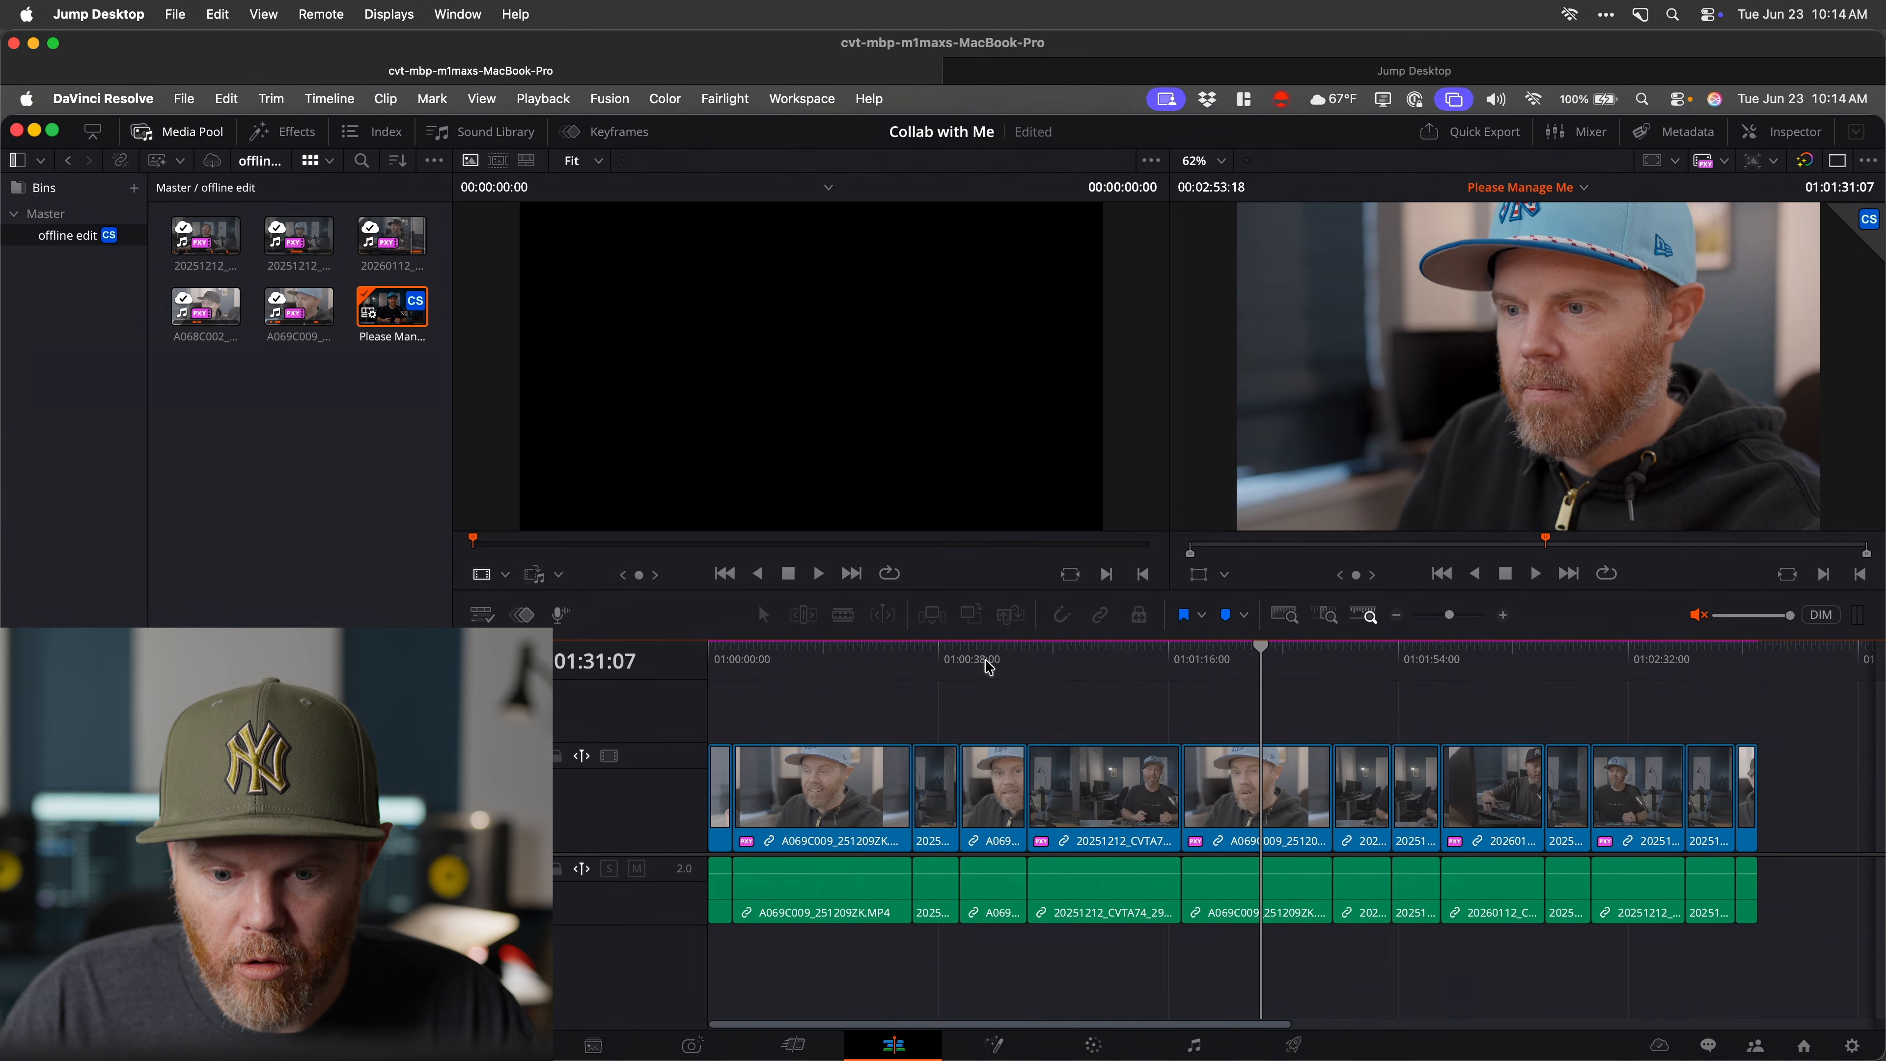
click(1115, 667)
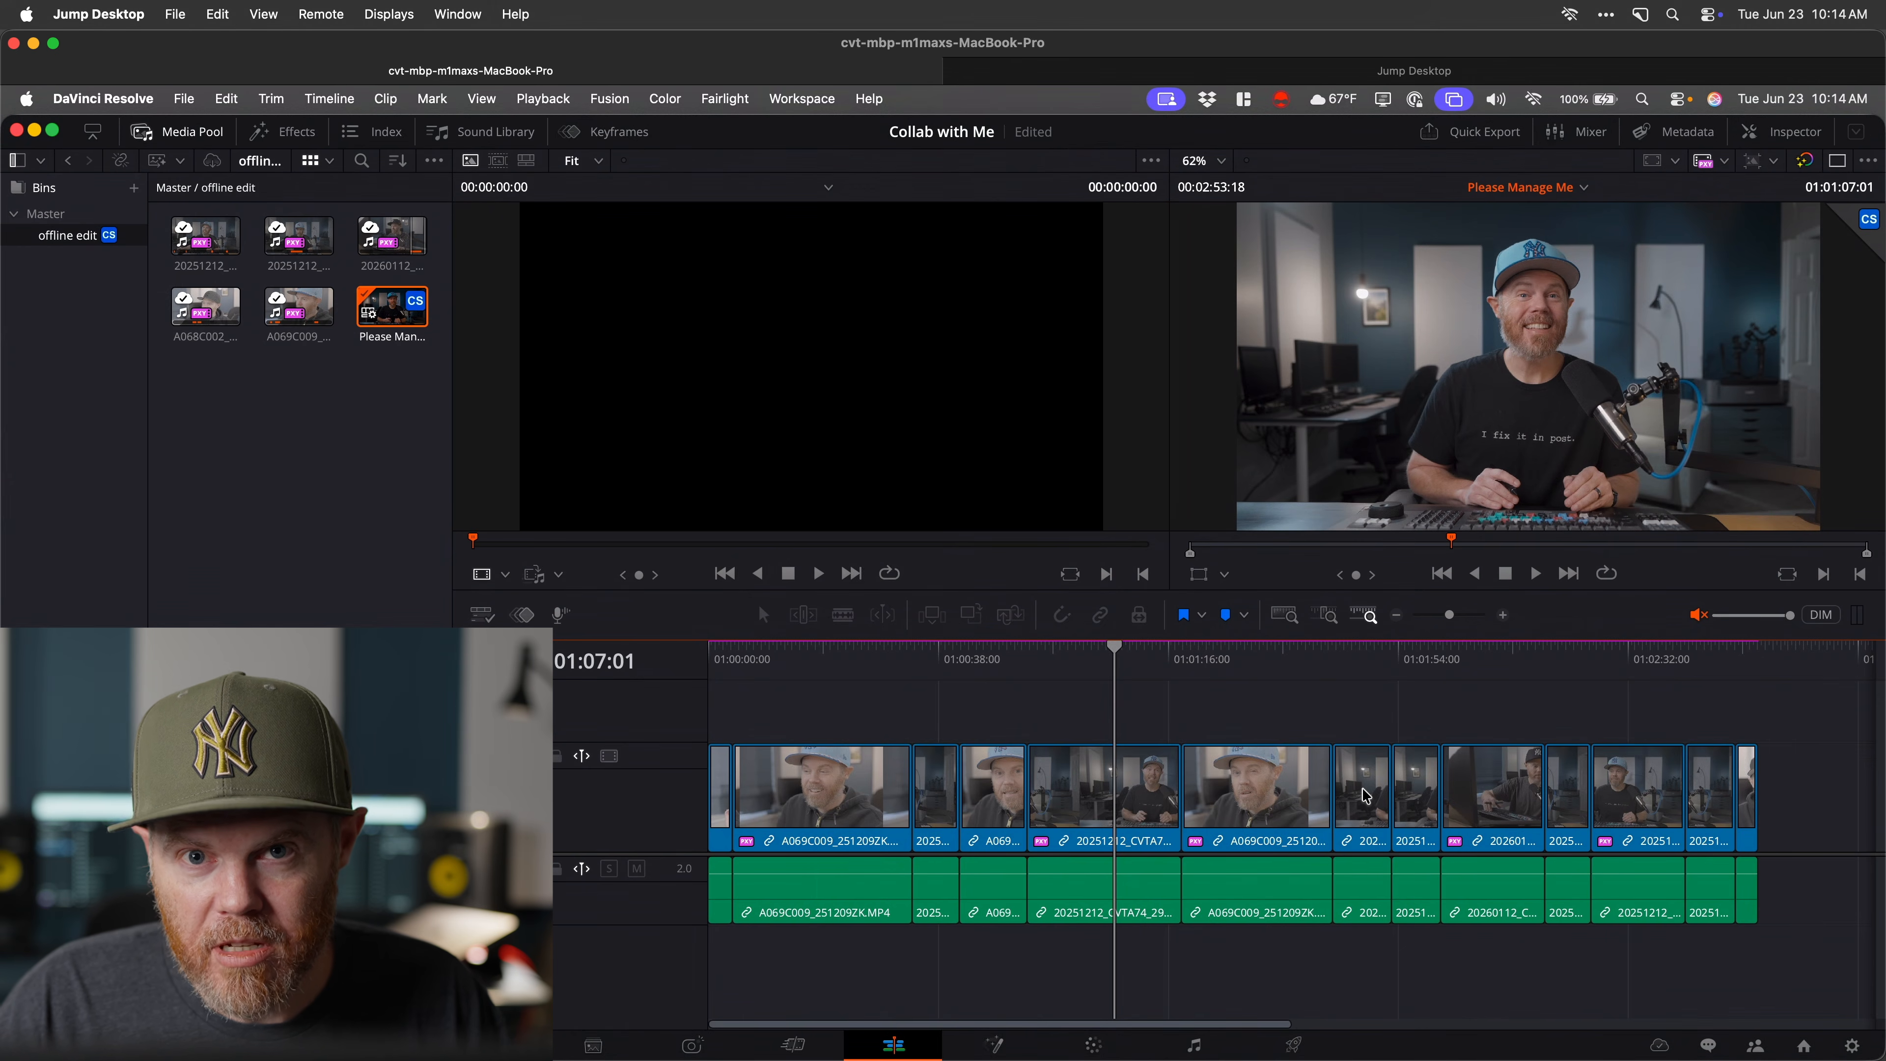
Switch to the main computer's DaVinci Resolve on Desktop 2 and move the Please Manage Me playhead to 01:01:47:19.
key(ctrl+Up)
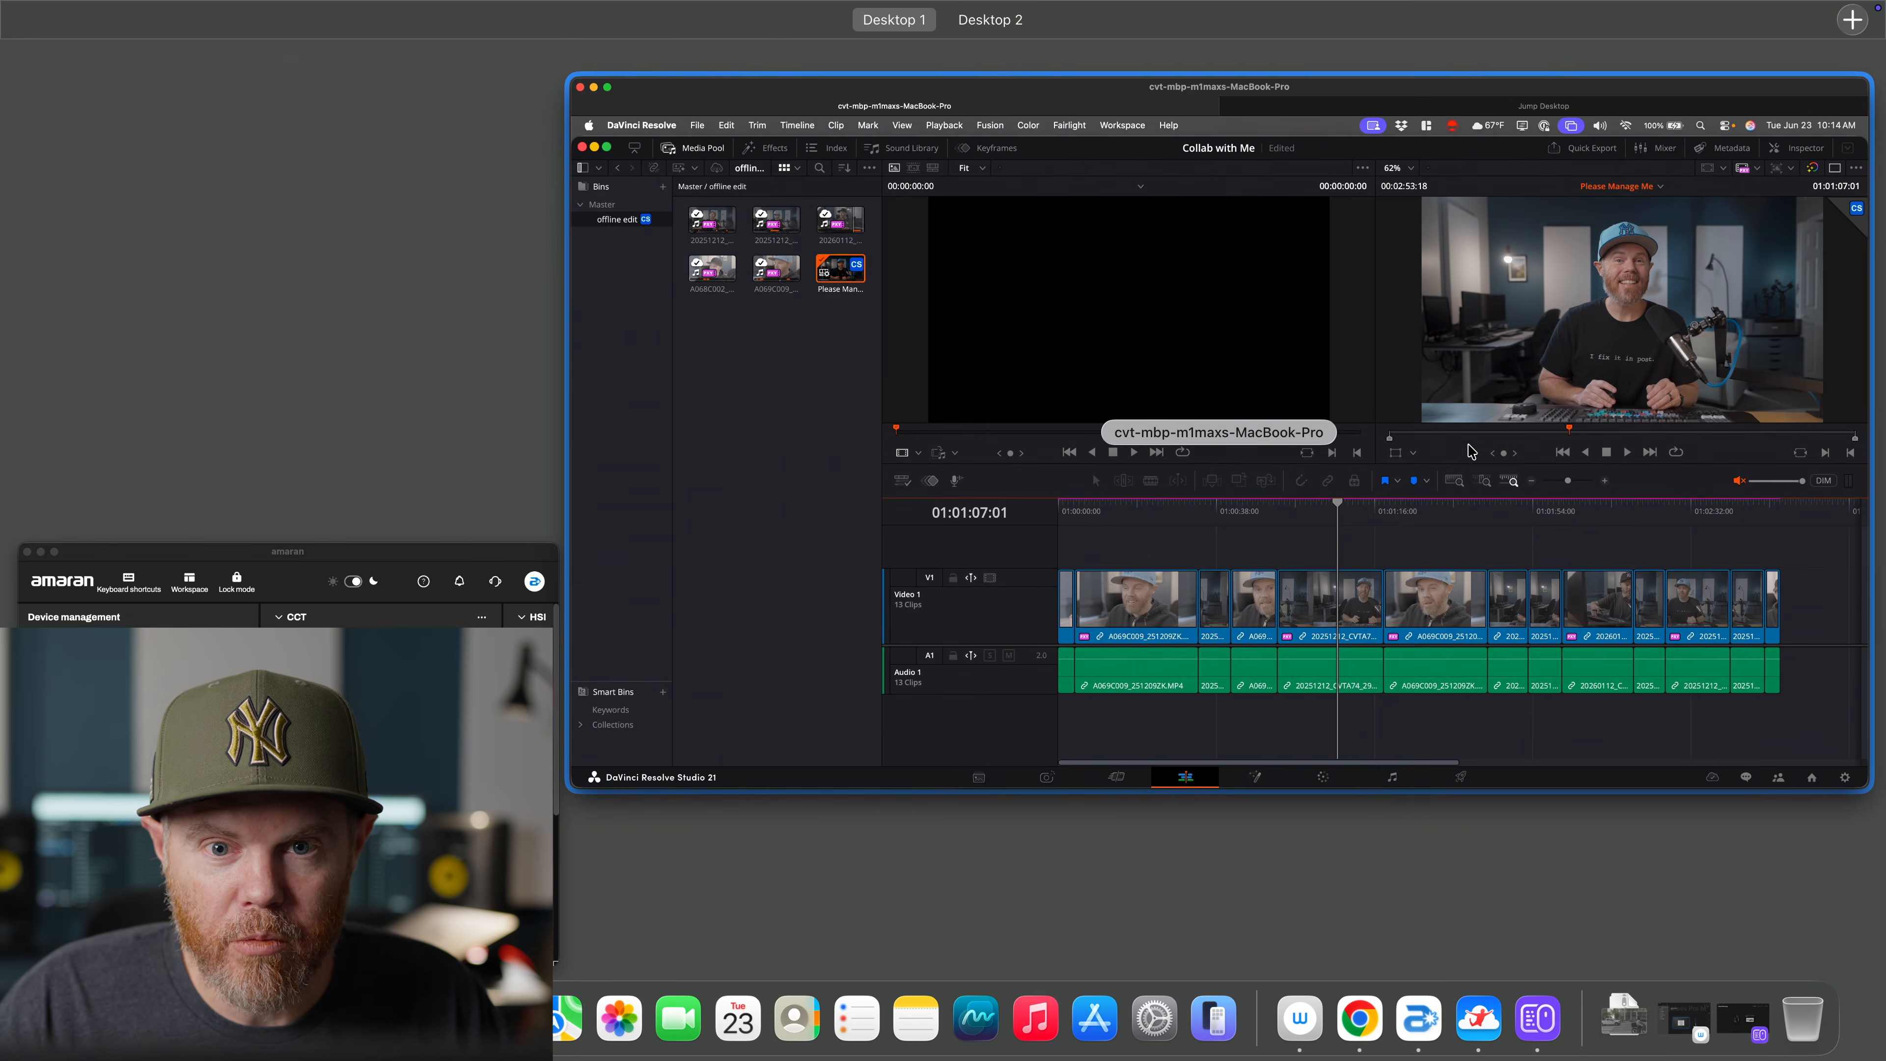
click(1469, 451)
key(ctrl+Up)
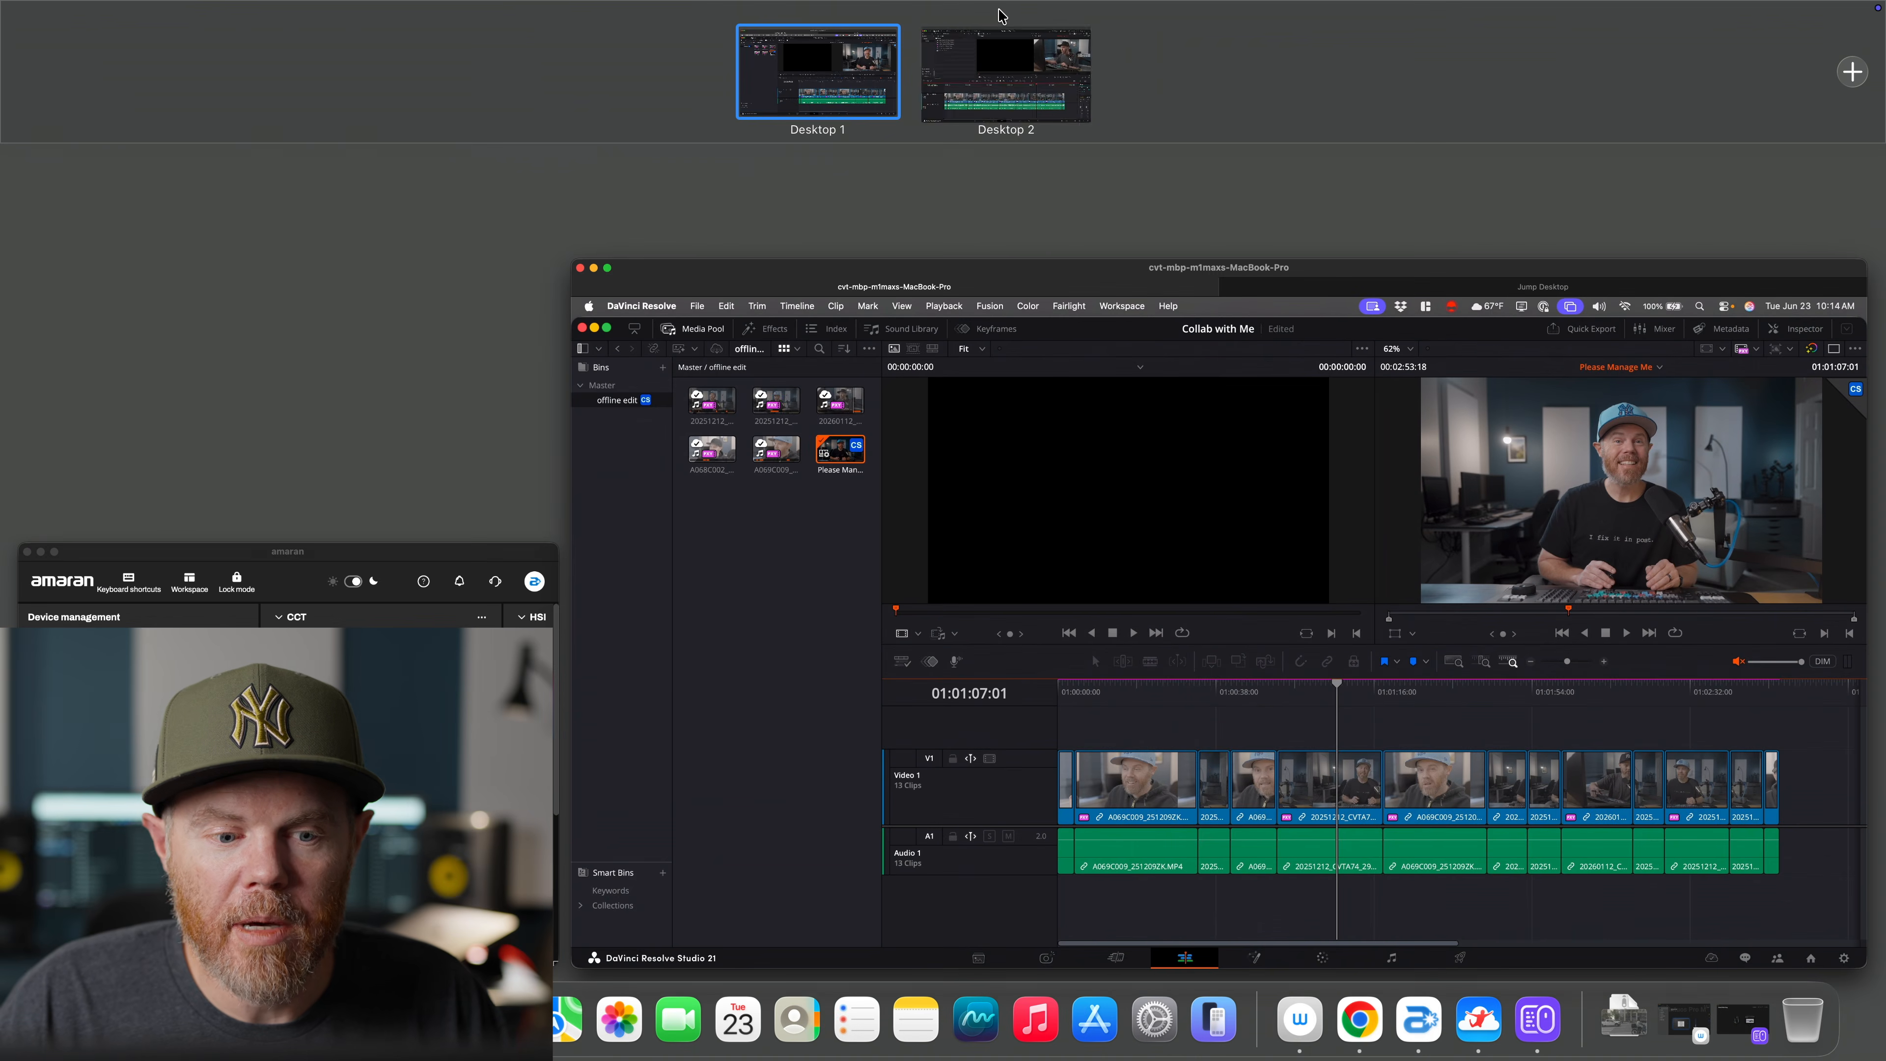
click(998, 60)
click(180, 265)
drag(1062, 645, 1101, 674)
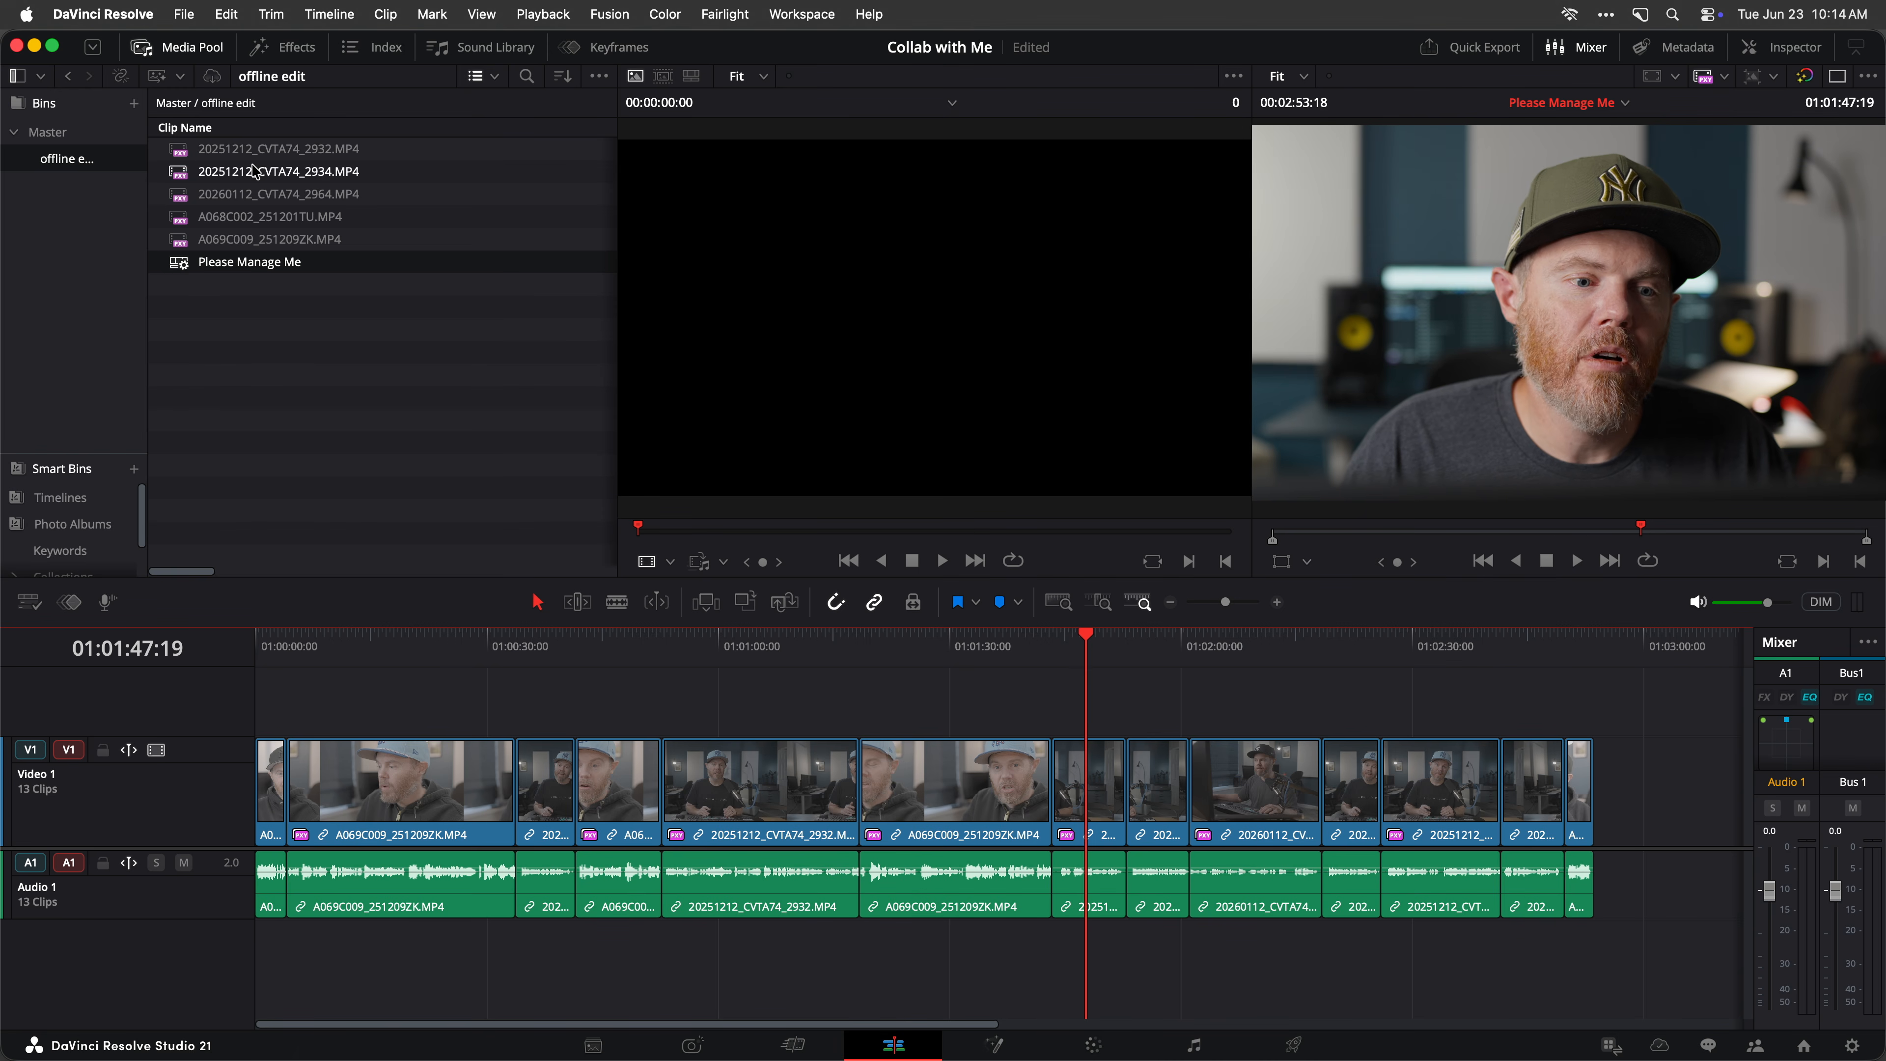
Check the Transcode video options in Media Management and copy the Please Manage Me timeline's used media to the Desktop, trimmed with 4-frame handles.
click(184, 14)
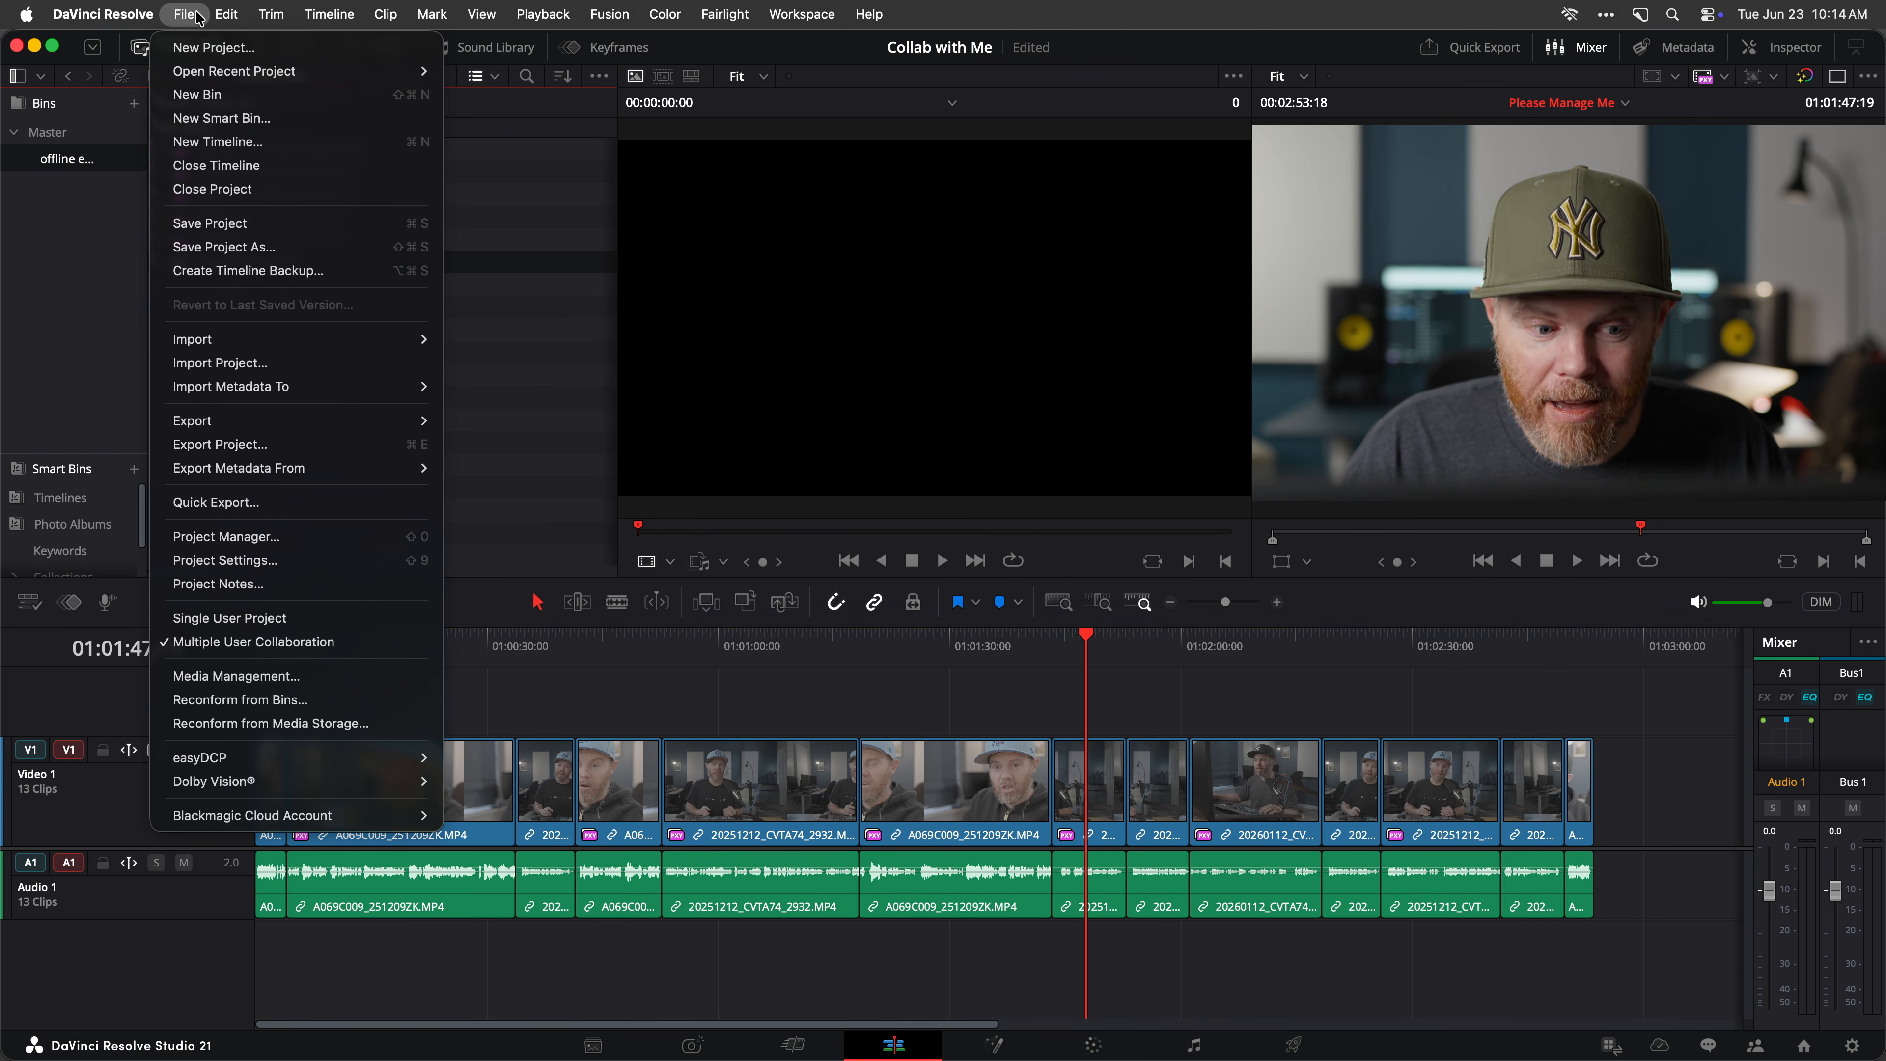
click(332, 675)
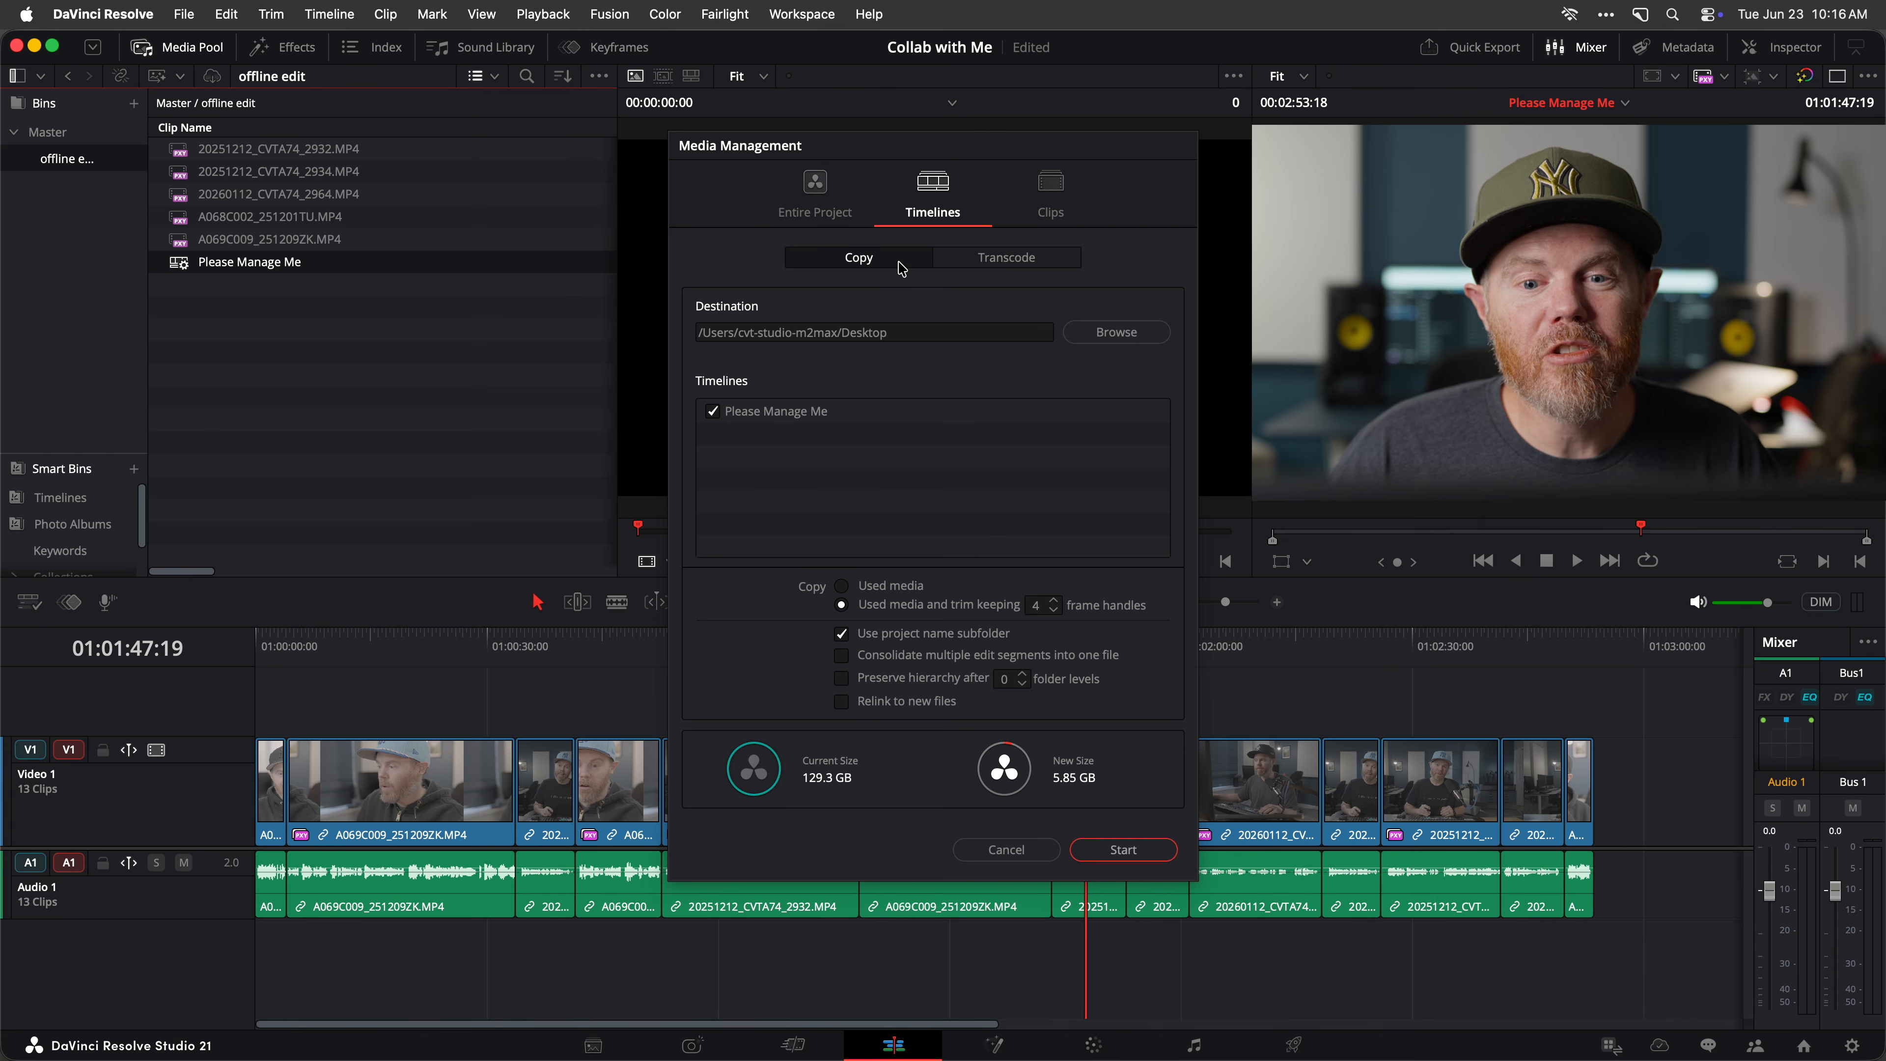
click(1050, 260)
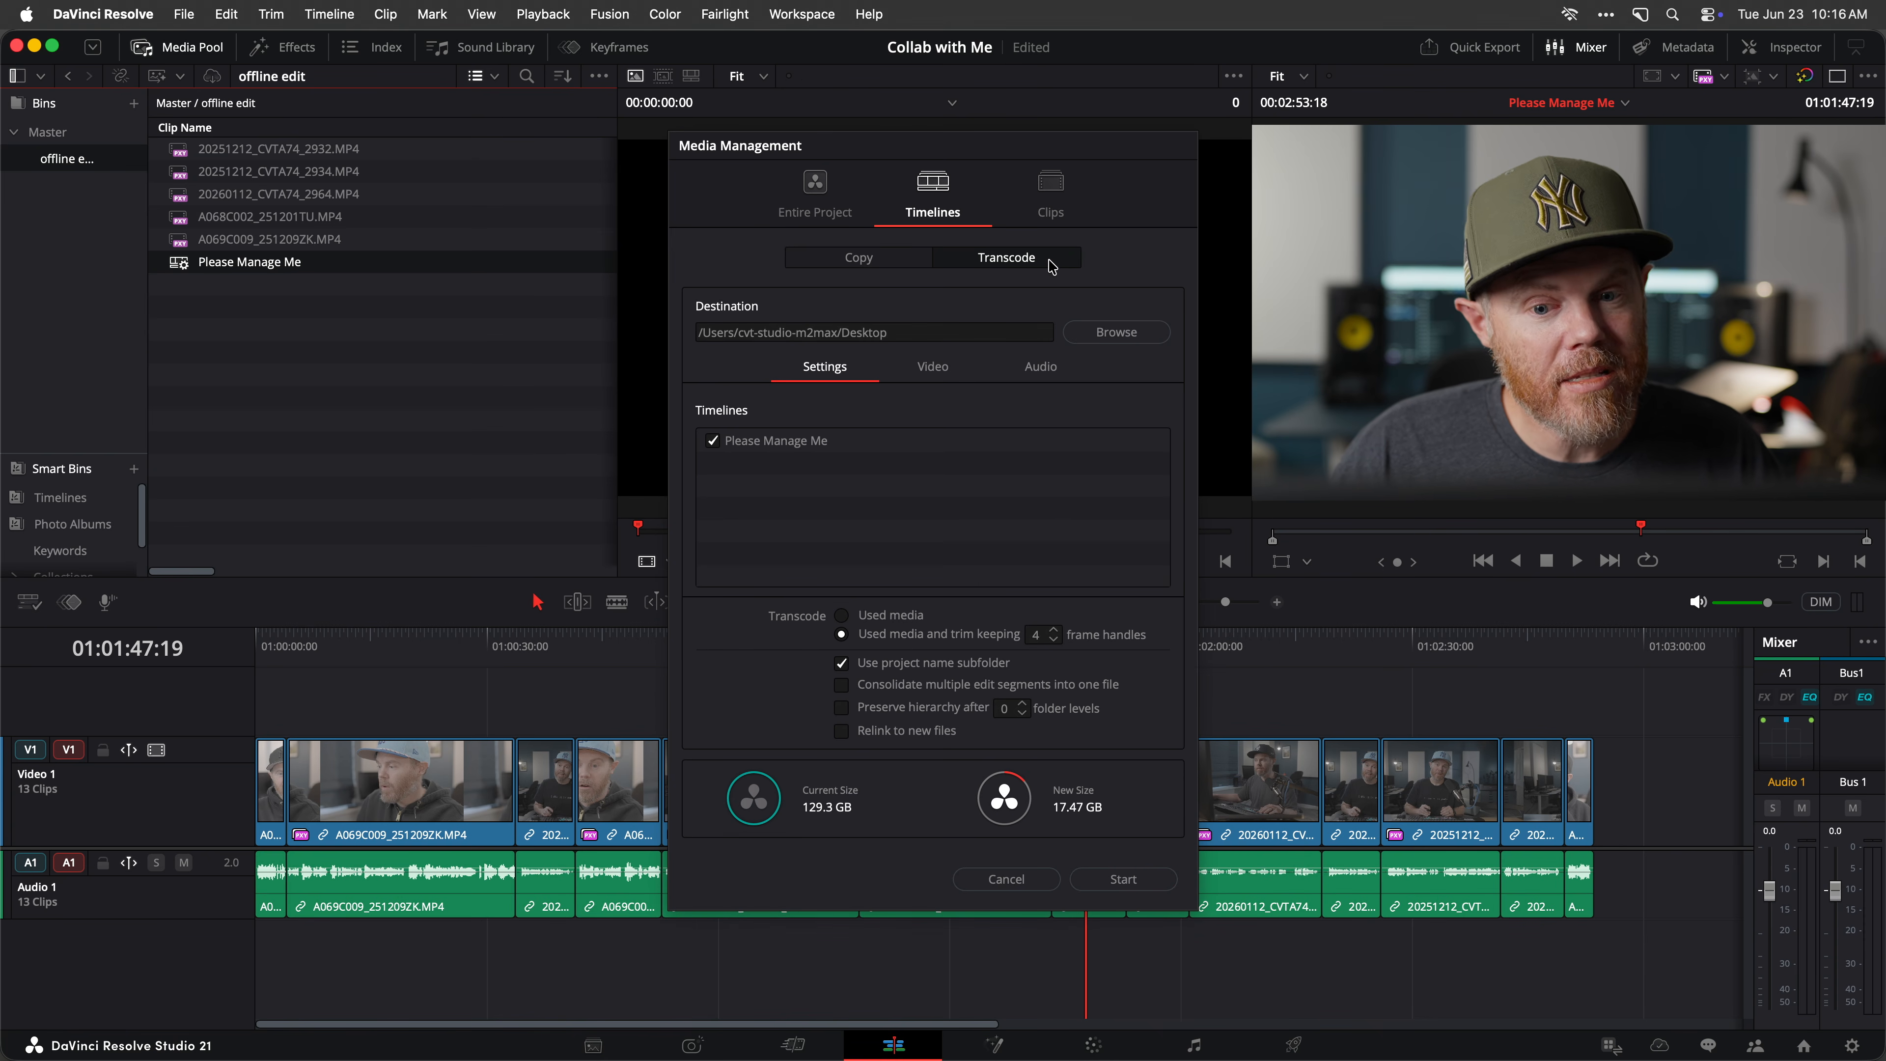
click(934, 367)
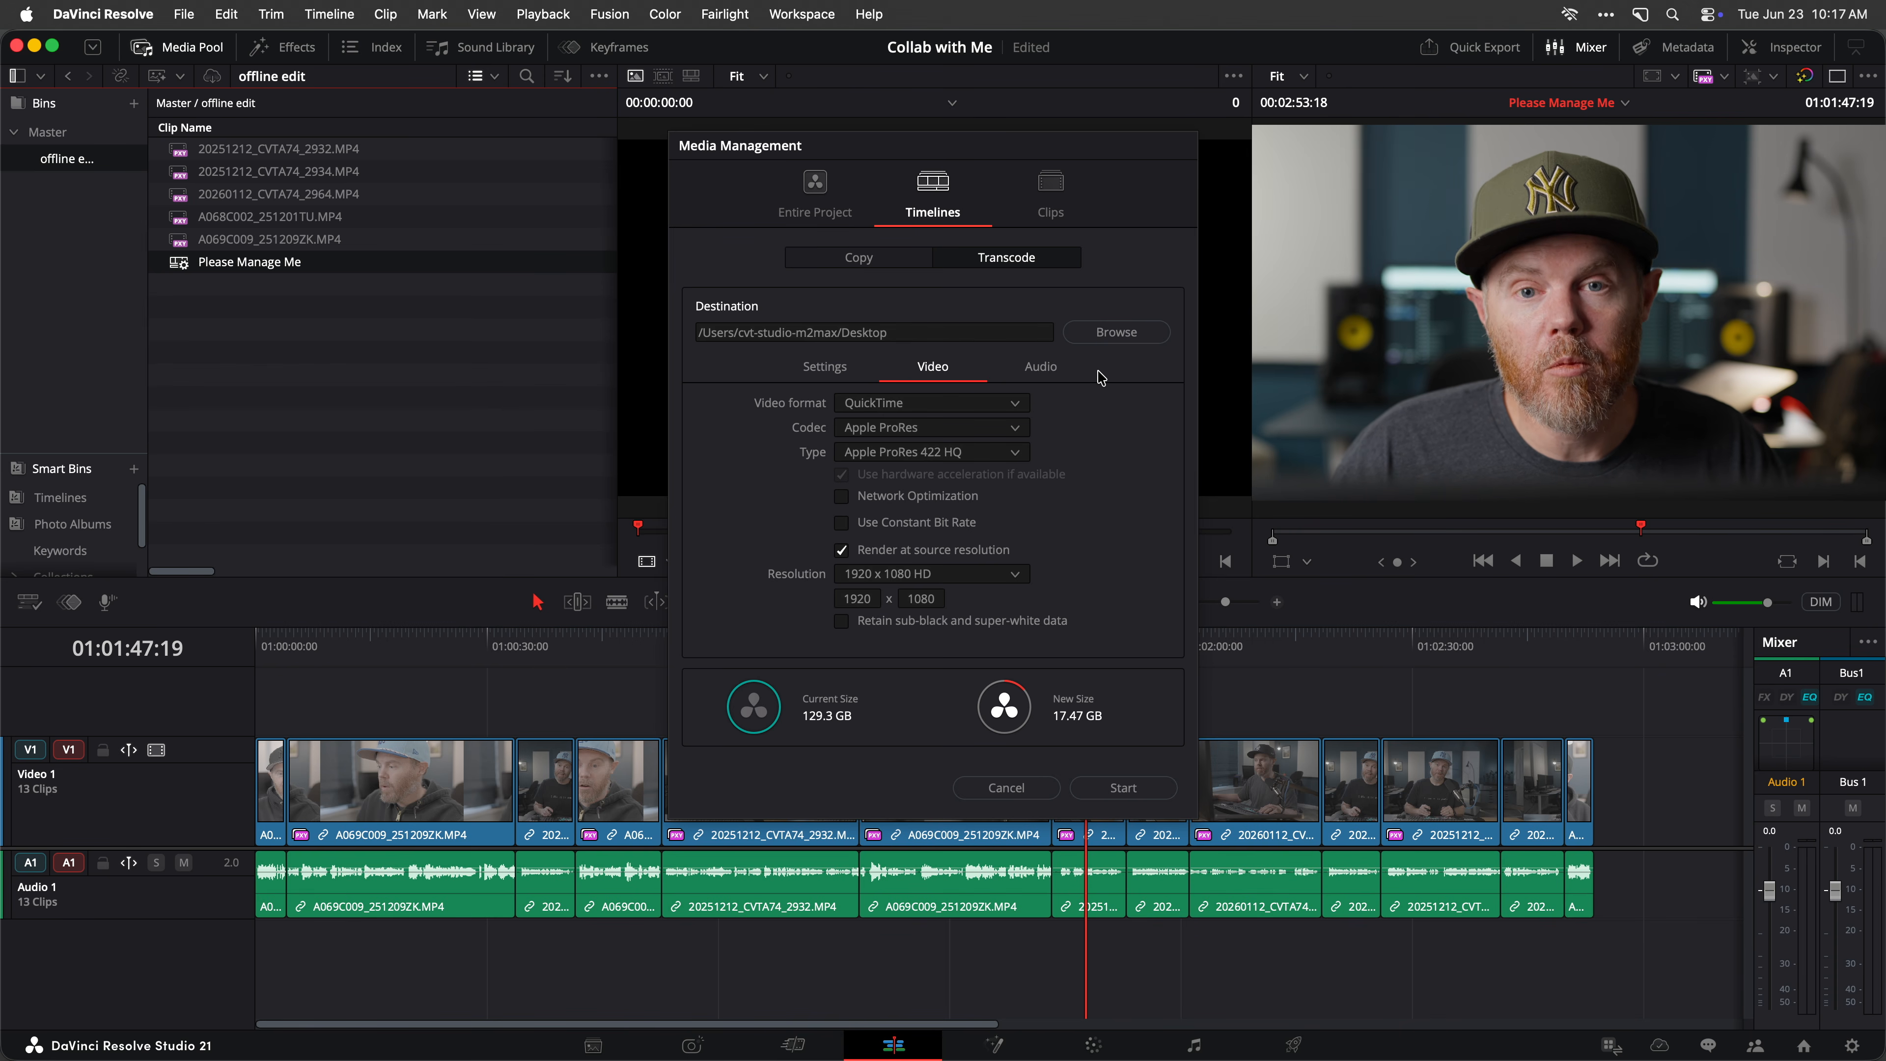
click(899, 260)
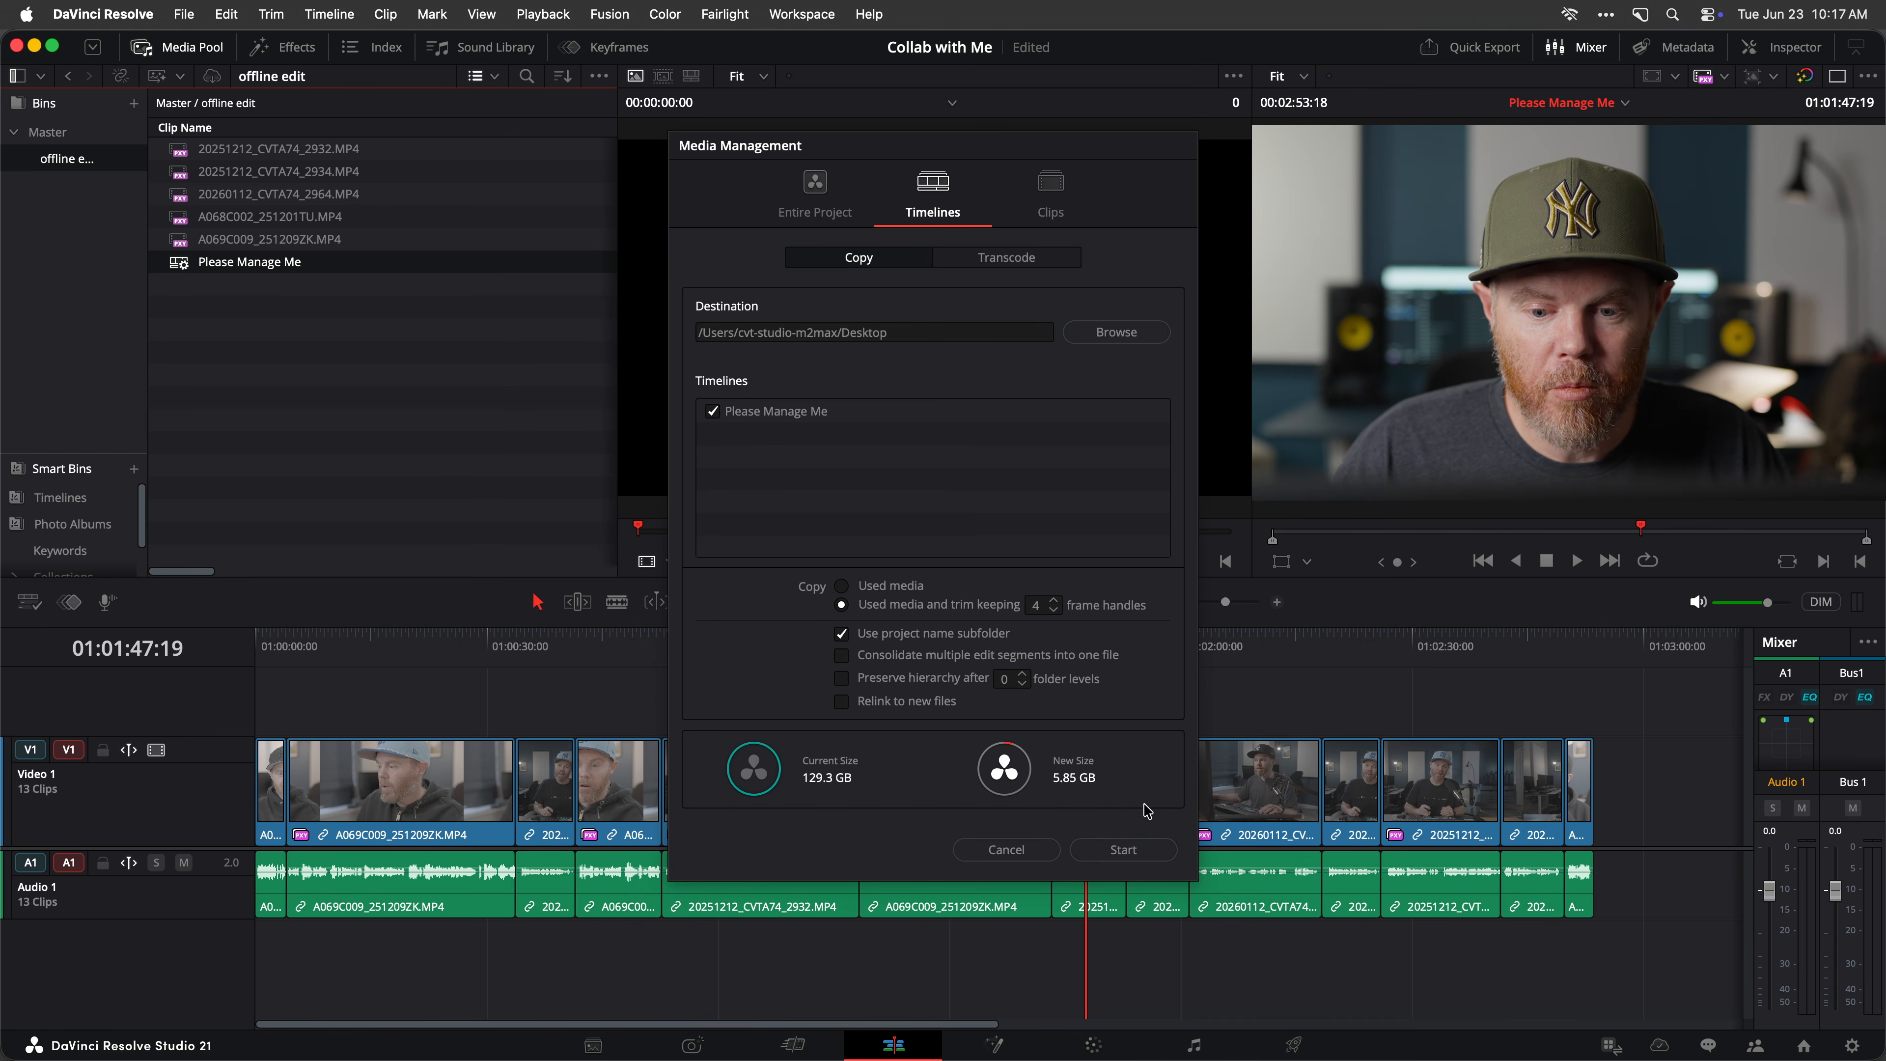
click(1148, 857)
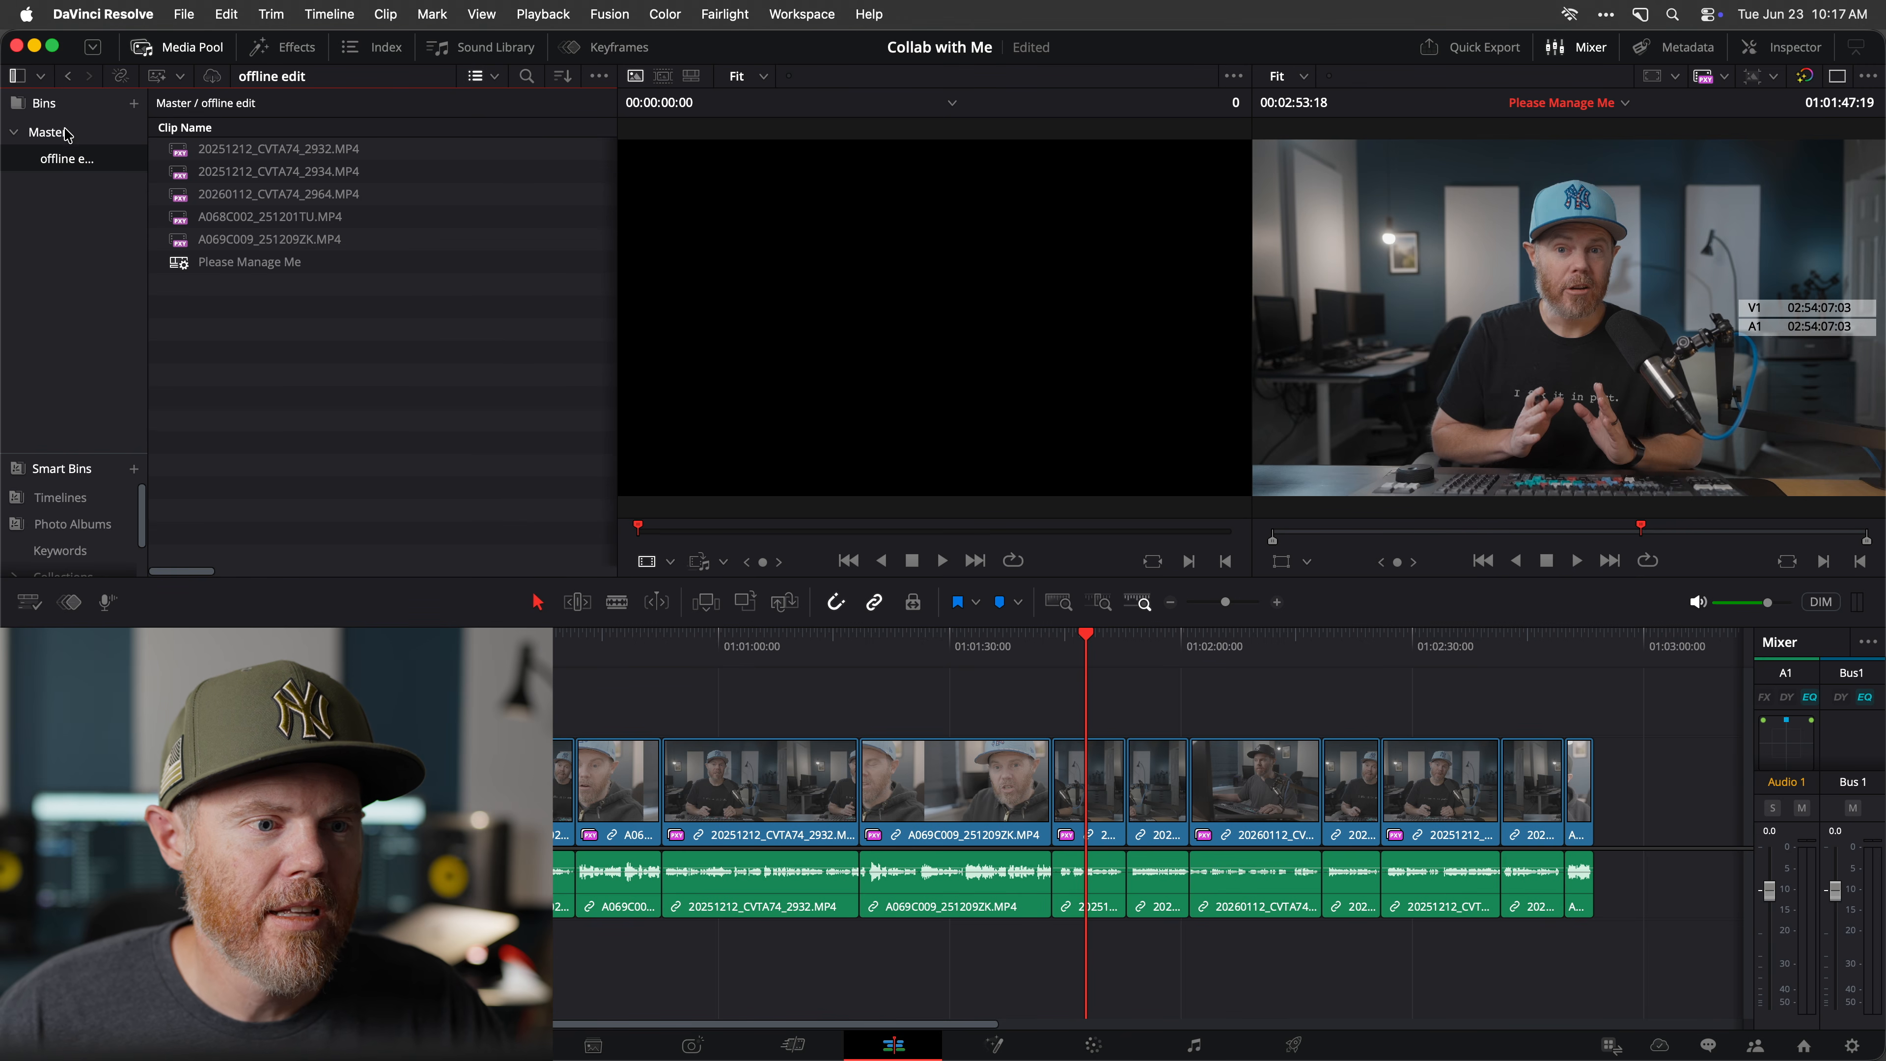
Create a bin named finishing under Master and open it.
click(65, 134)
key(super+shift+n)
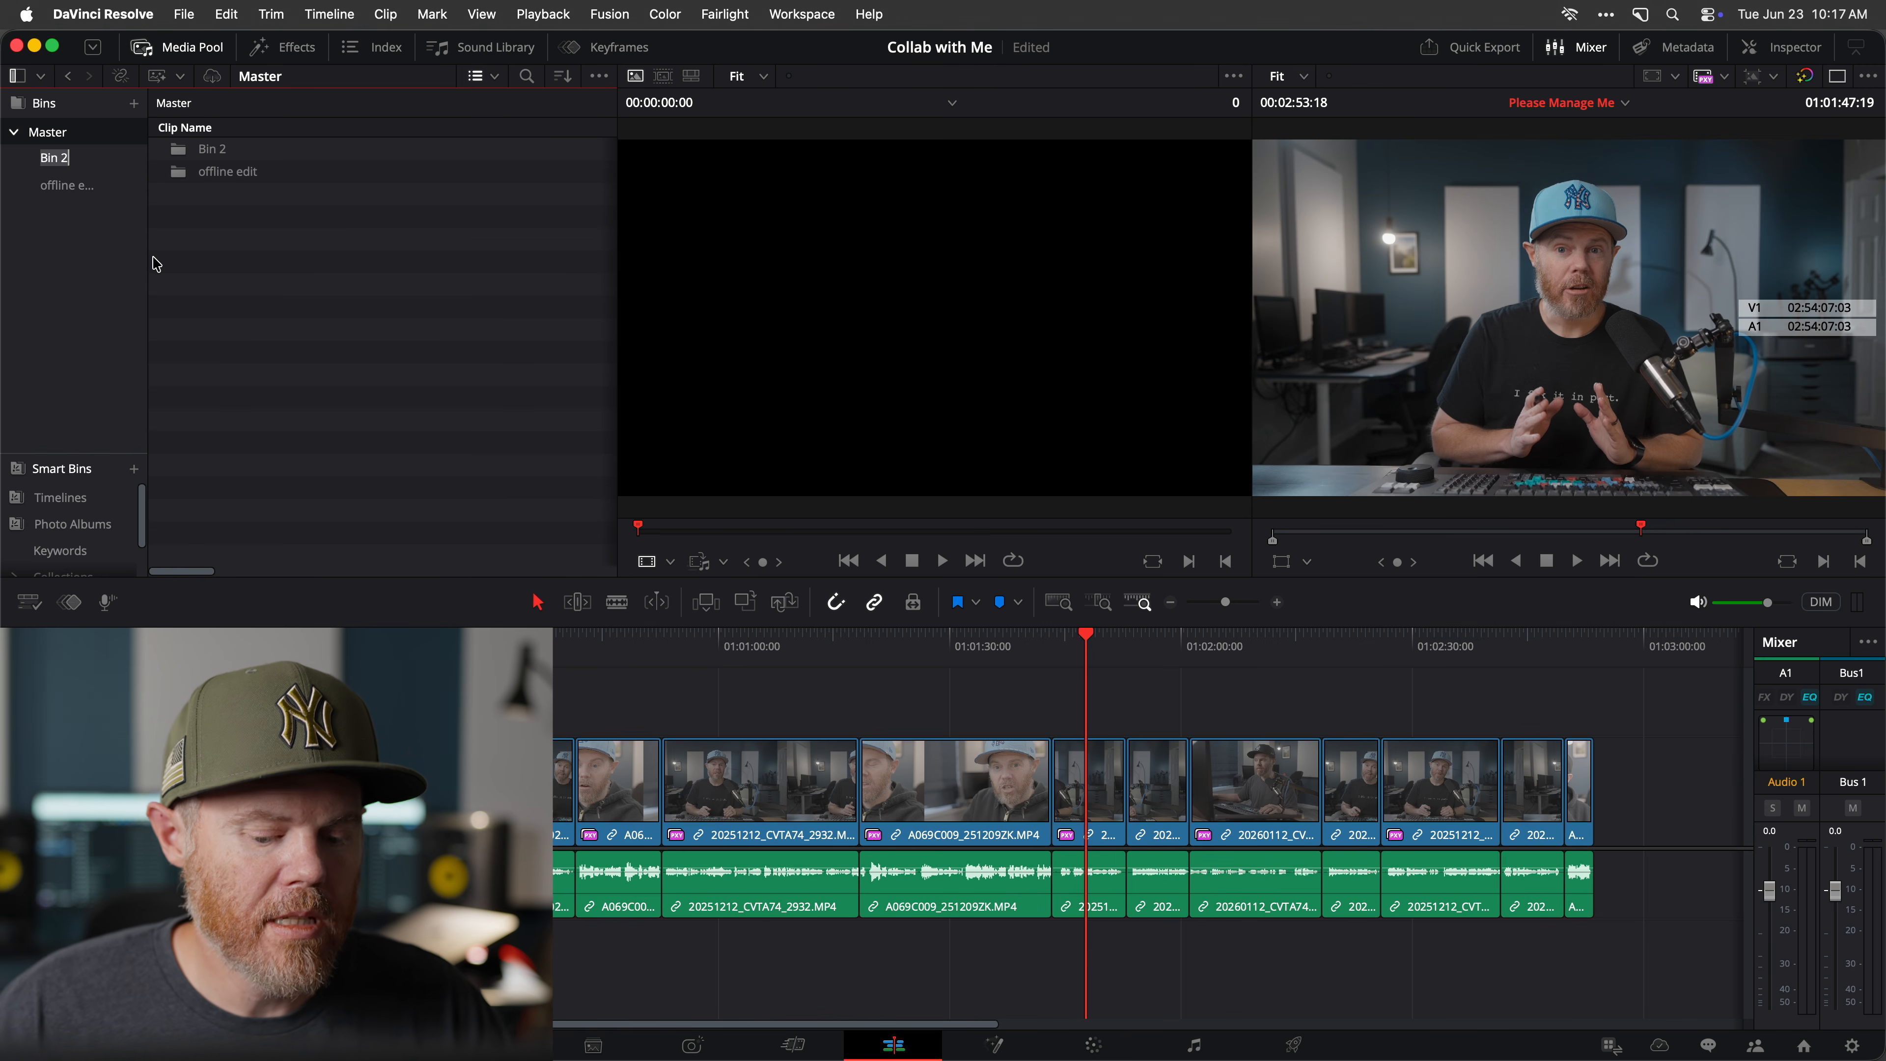
key(Return)
text(finishing)
key(Return)
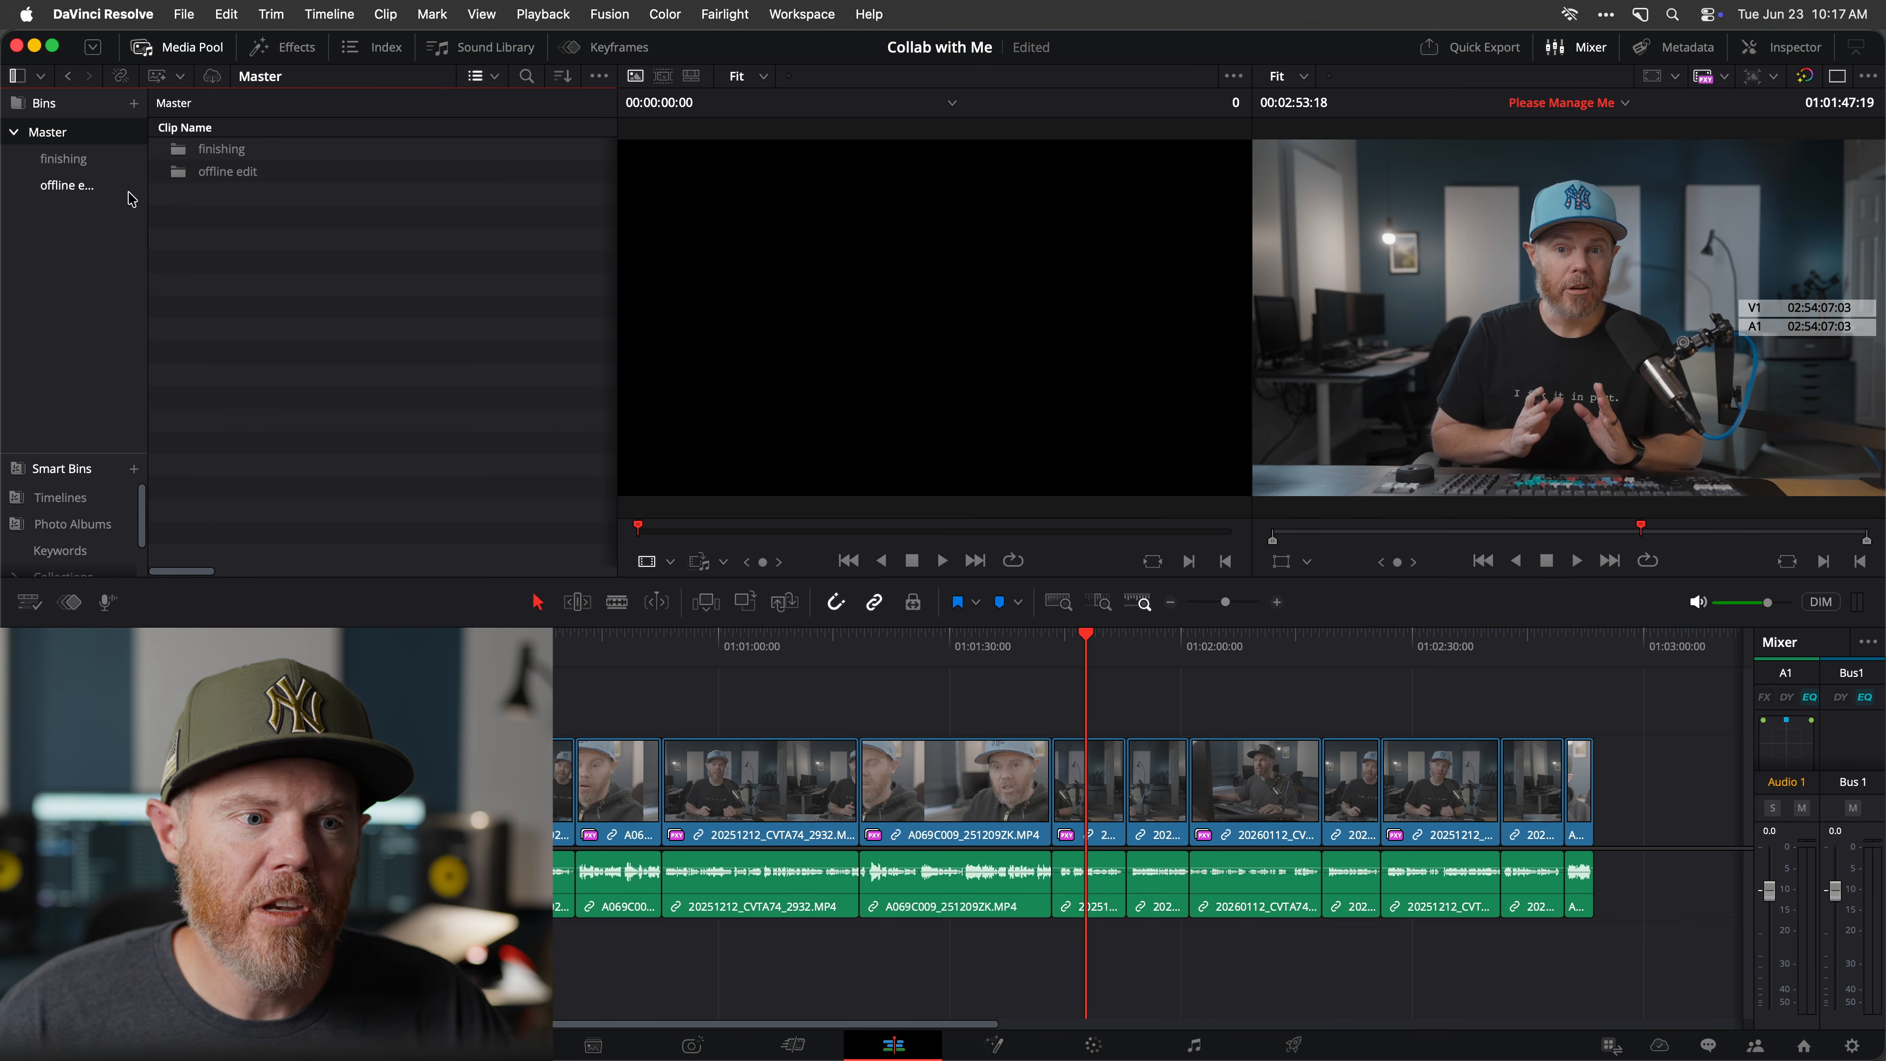
click(105, 154)
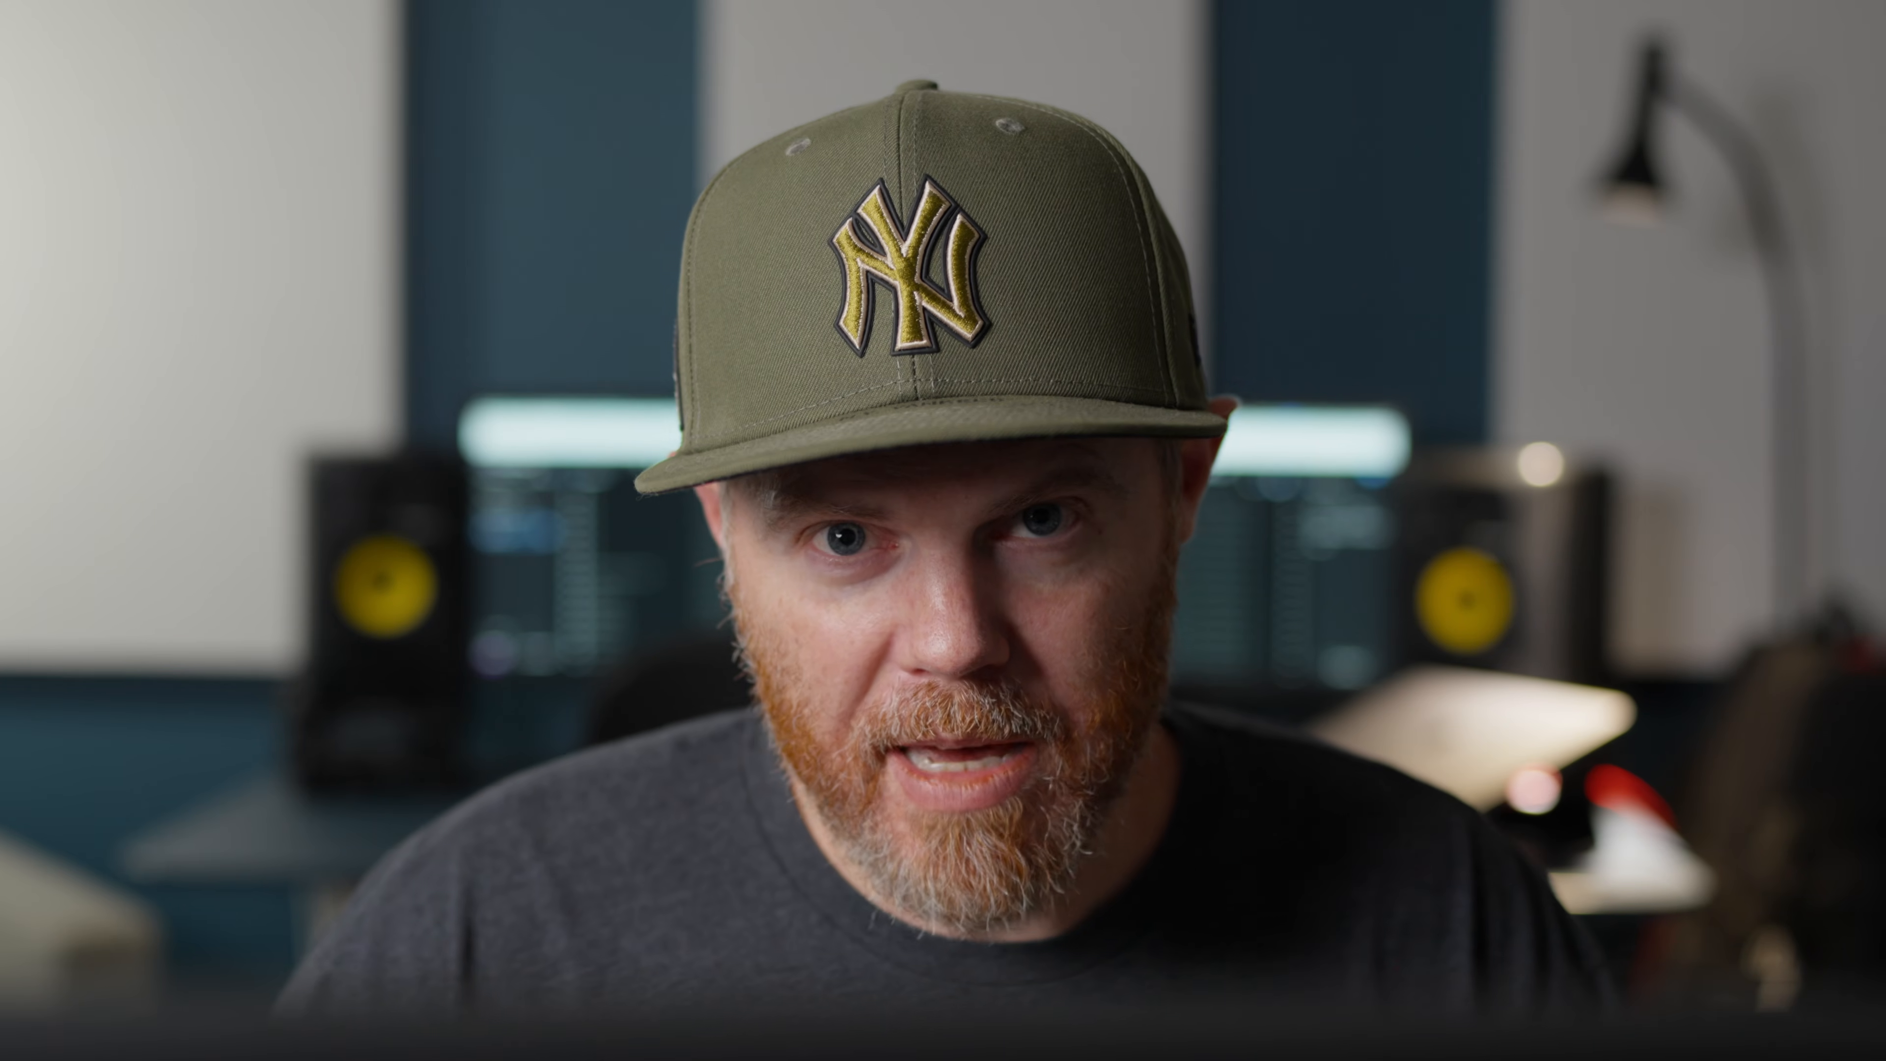
Open the Desktop's Collab with Me folder in a new Finder window and widen the name column to read the copied file names.
key(super+Tab)
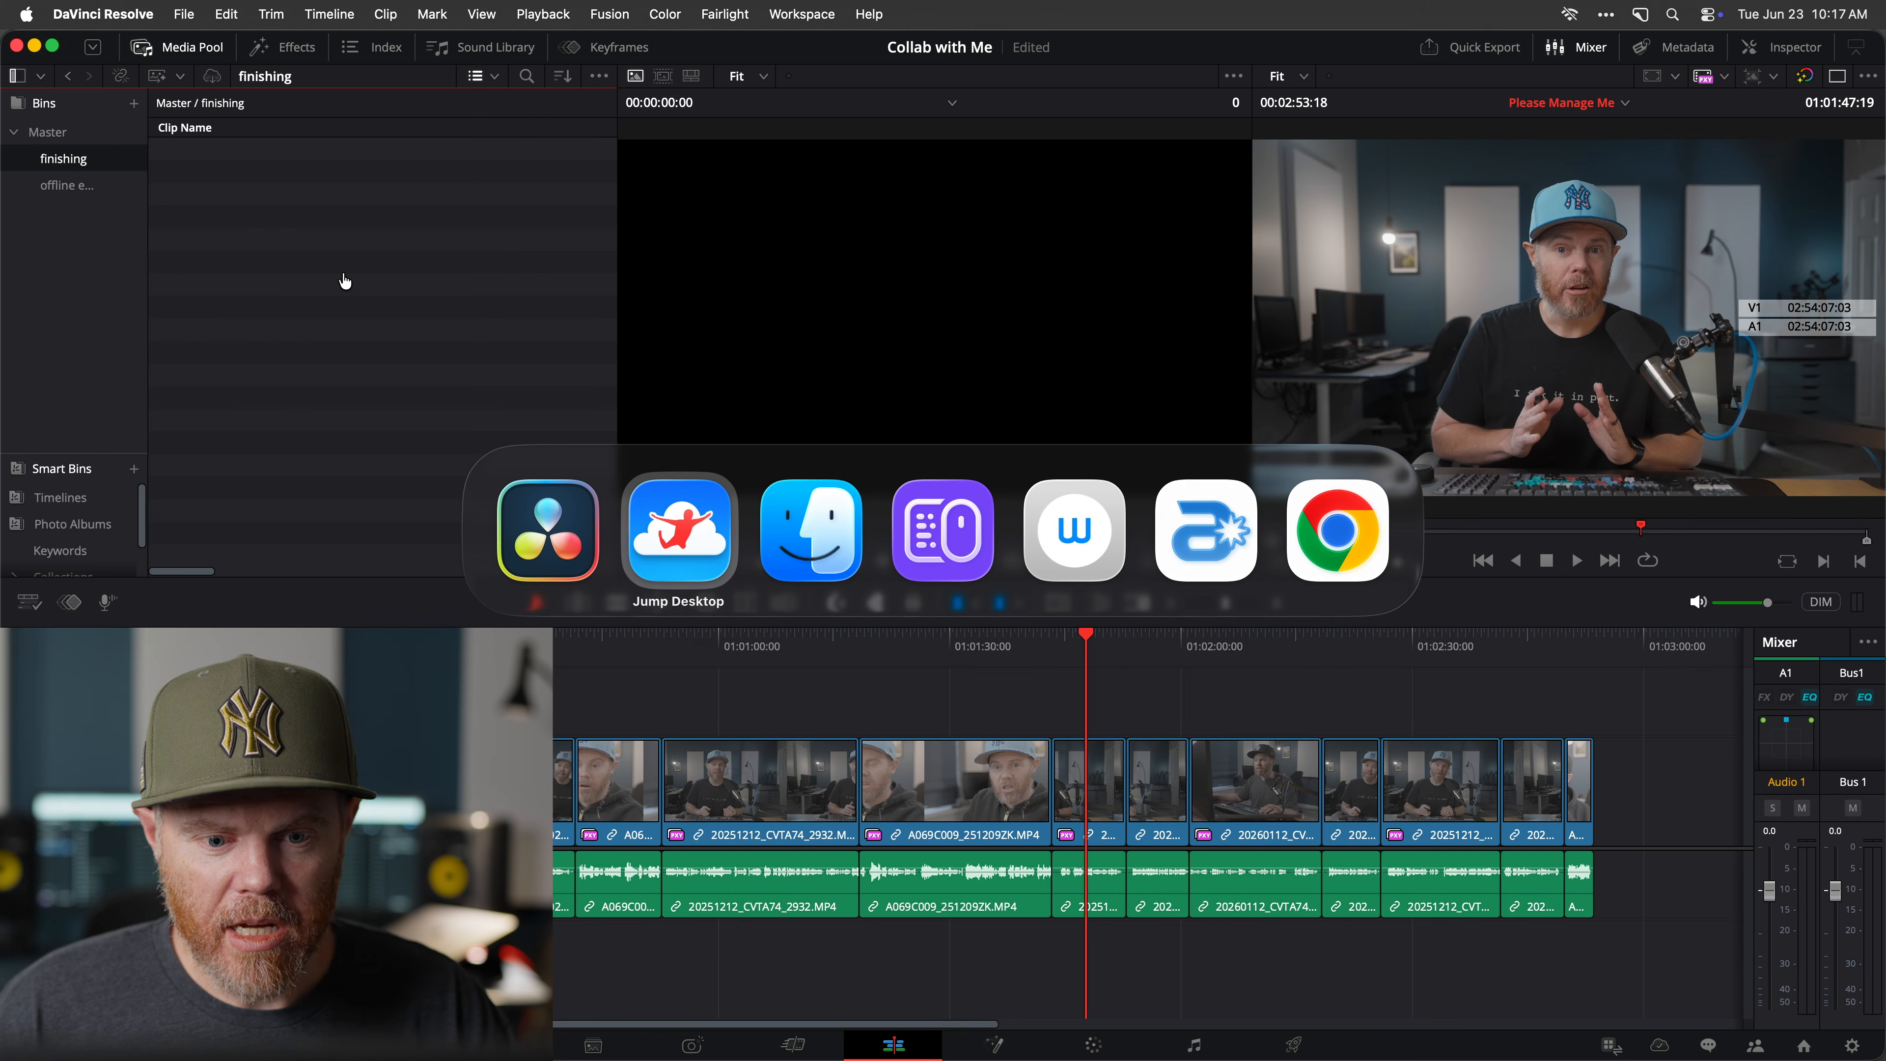
key(super+n)
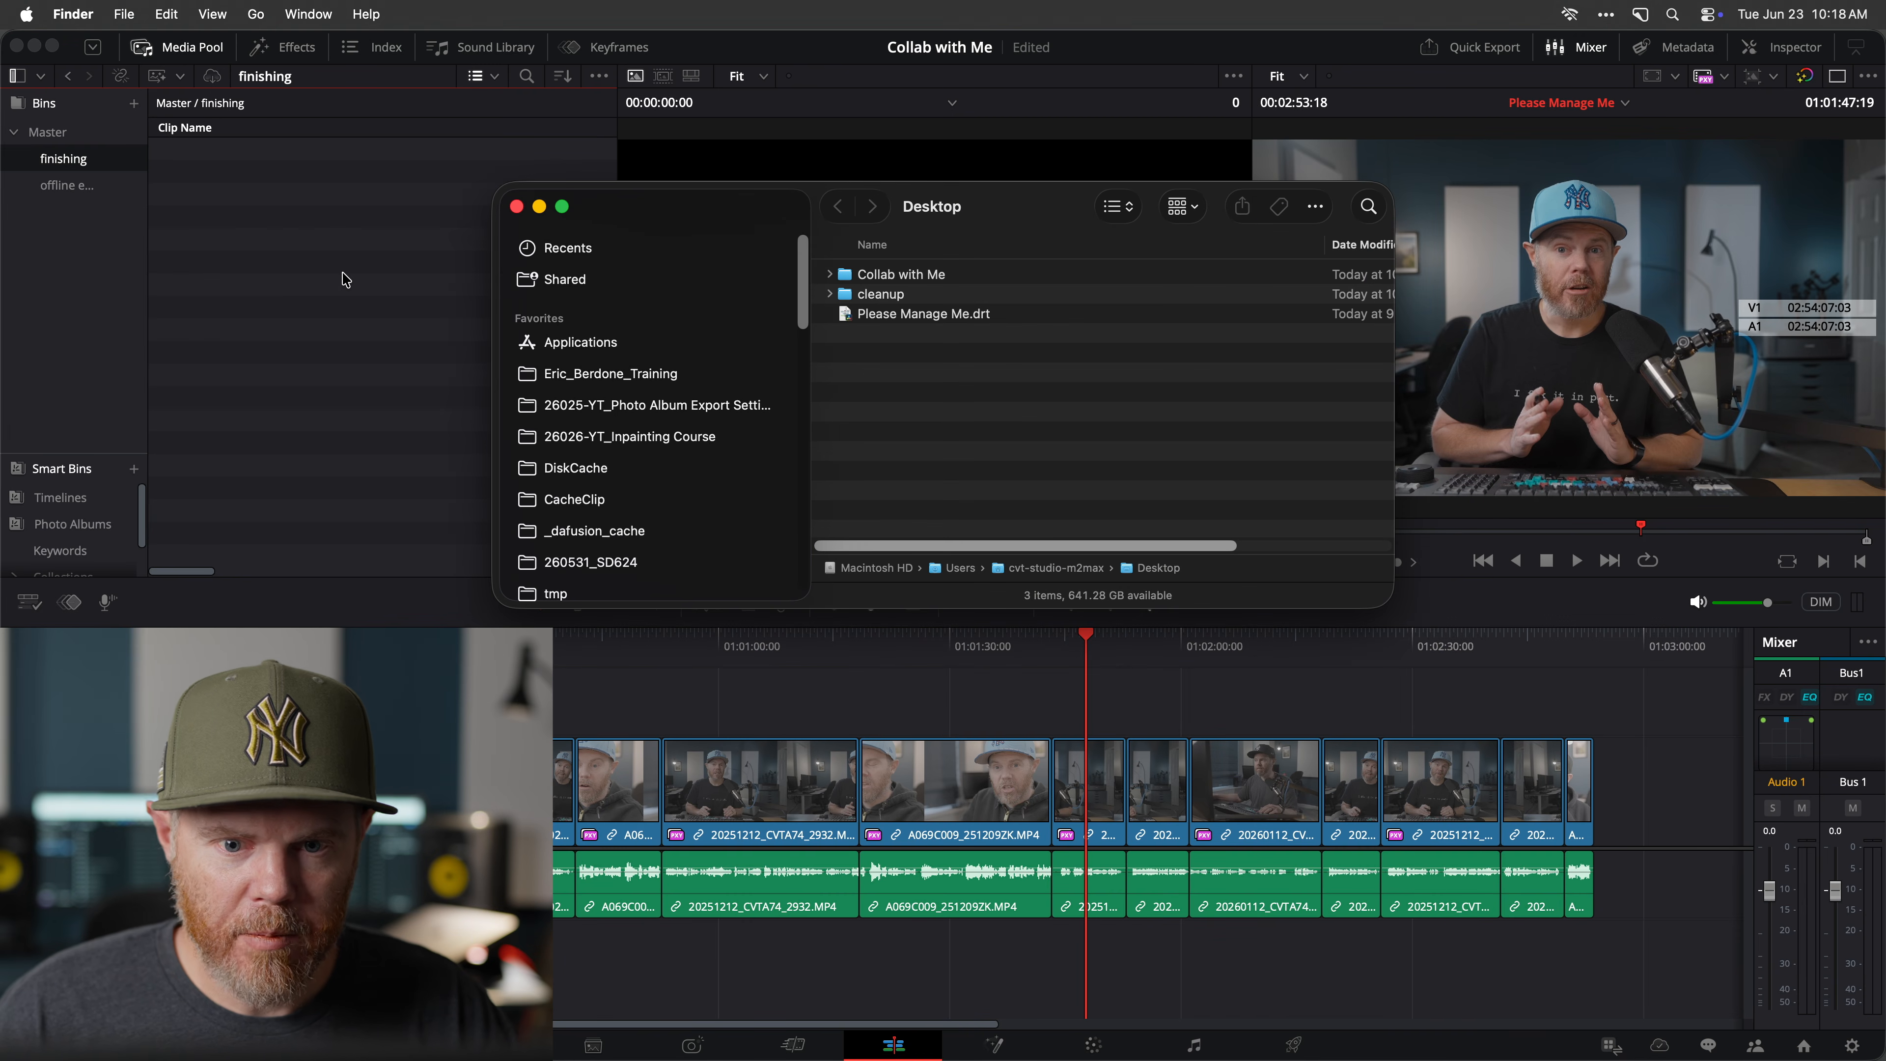
double_click(921, 275)
drag(1047, 206, 1236, 264)
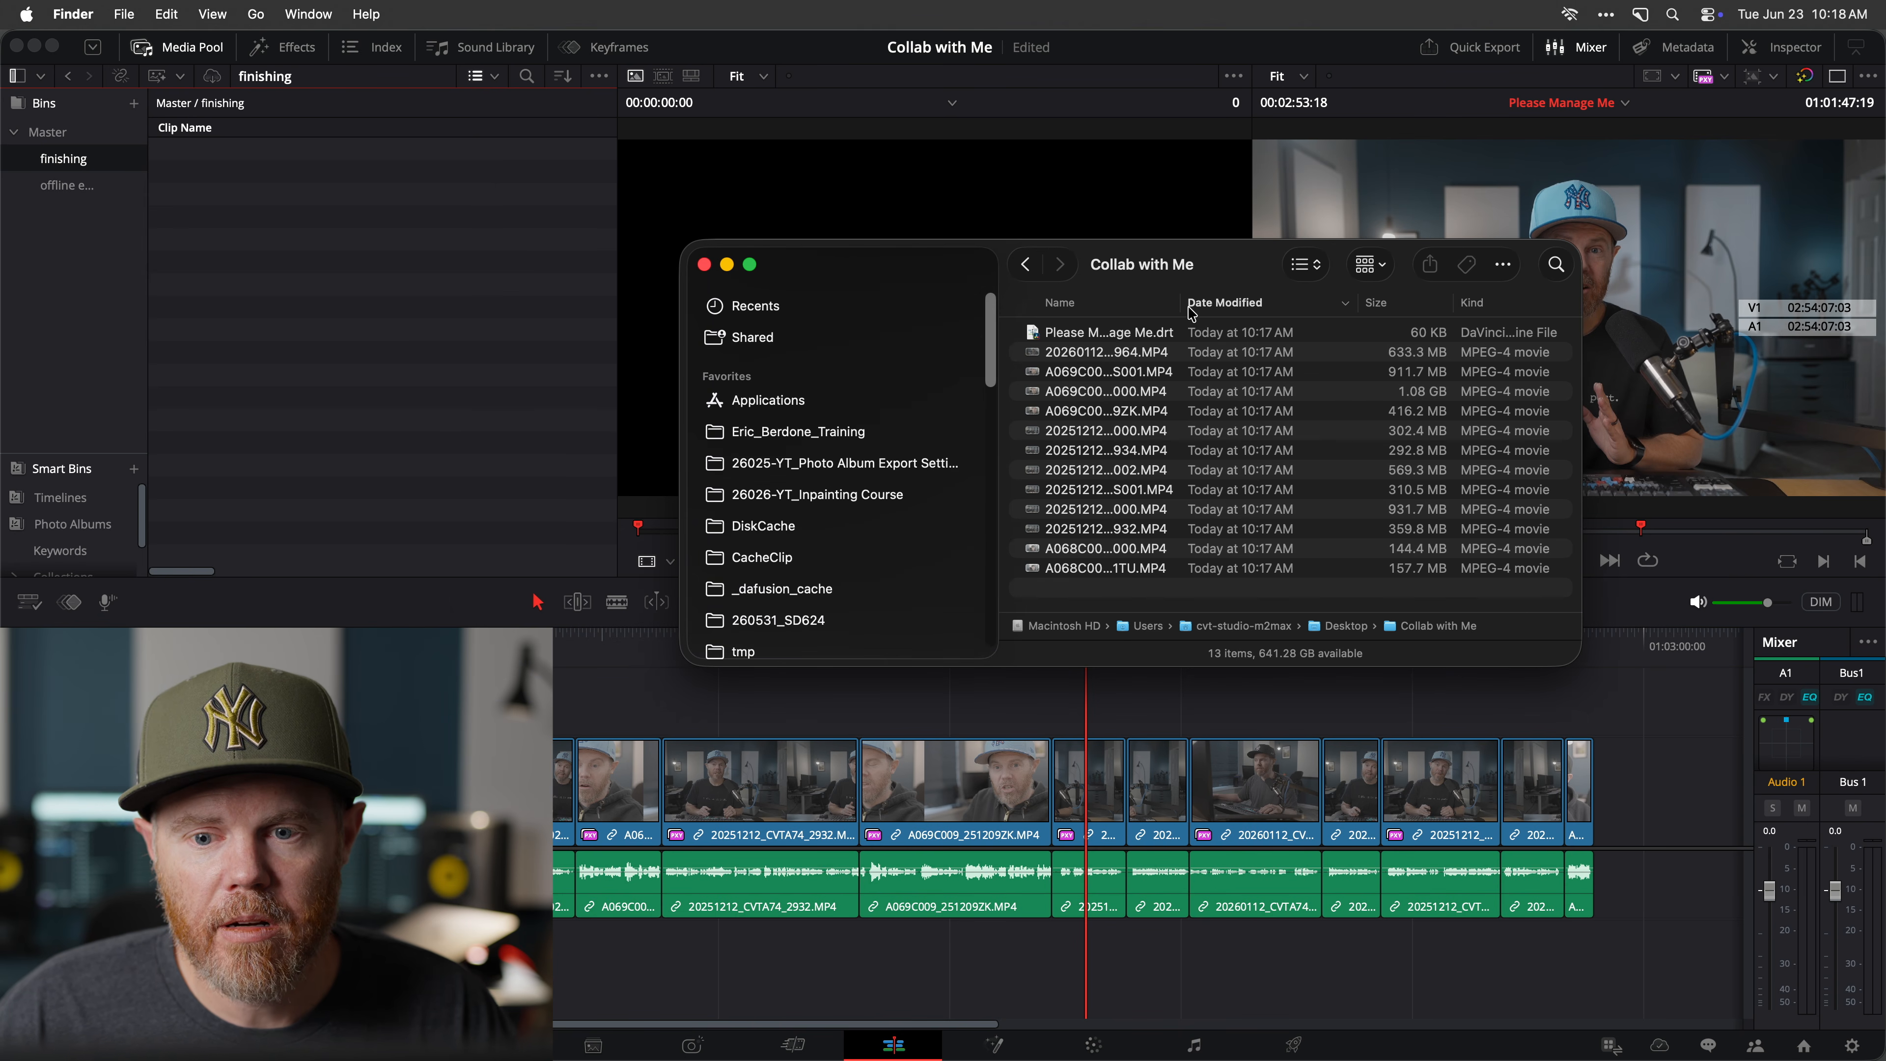
drag(1176, 299, 1340, 301)
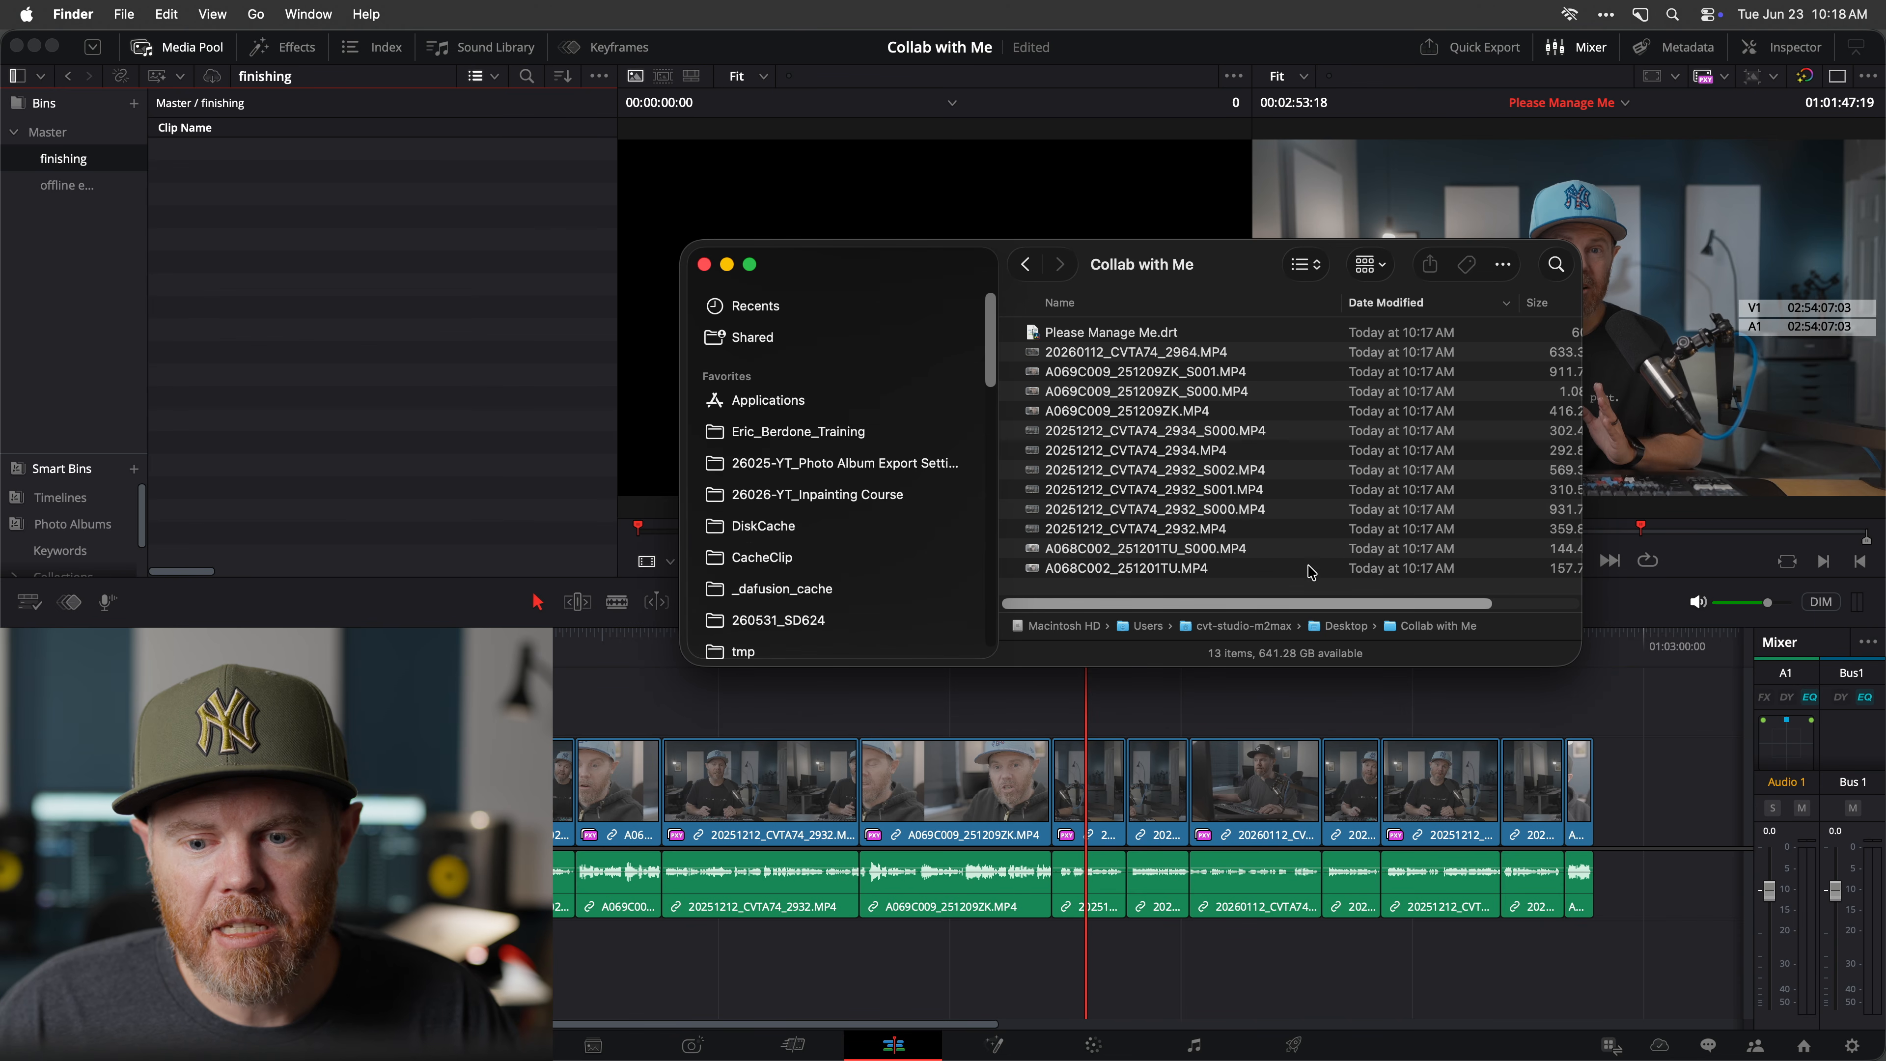
Check the total size of the Collab with Me folder in its info window.
key(super+Up)
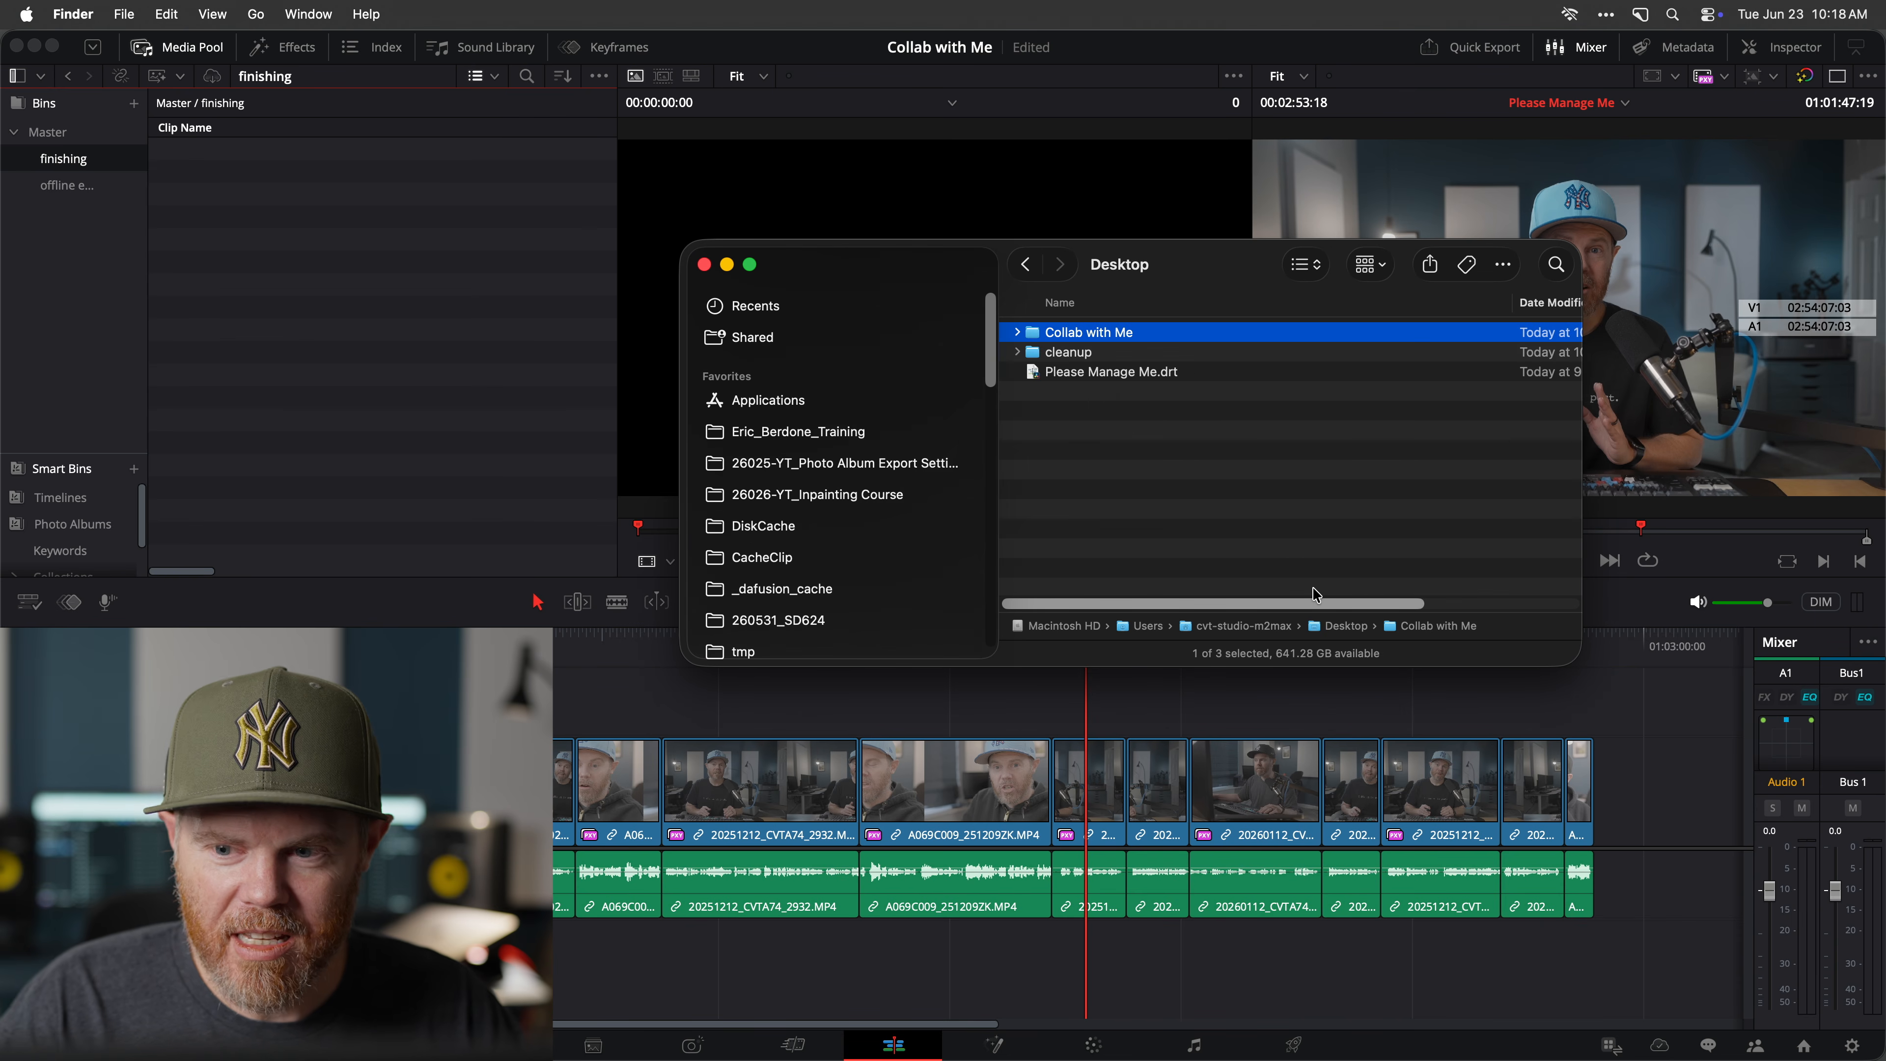
key(super+i)
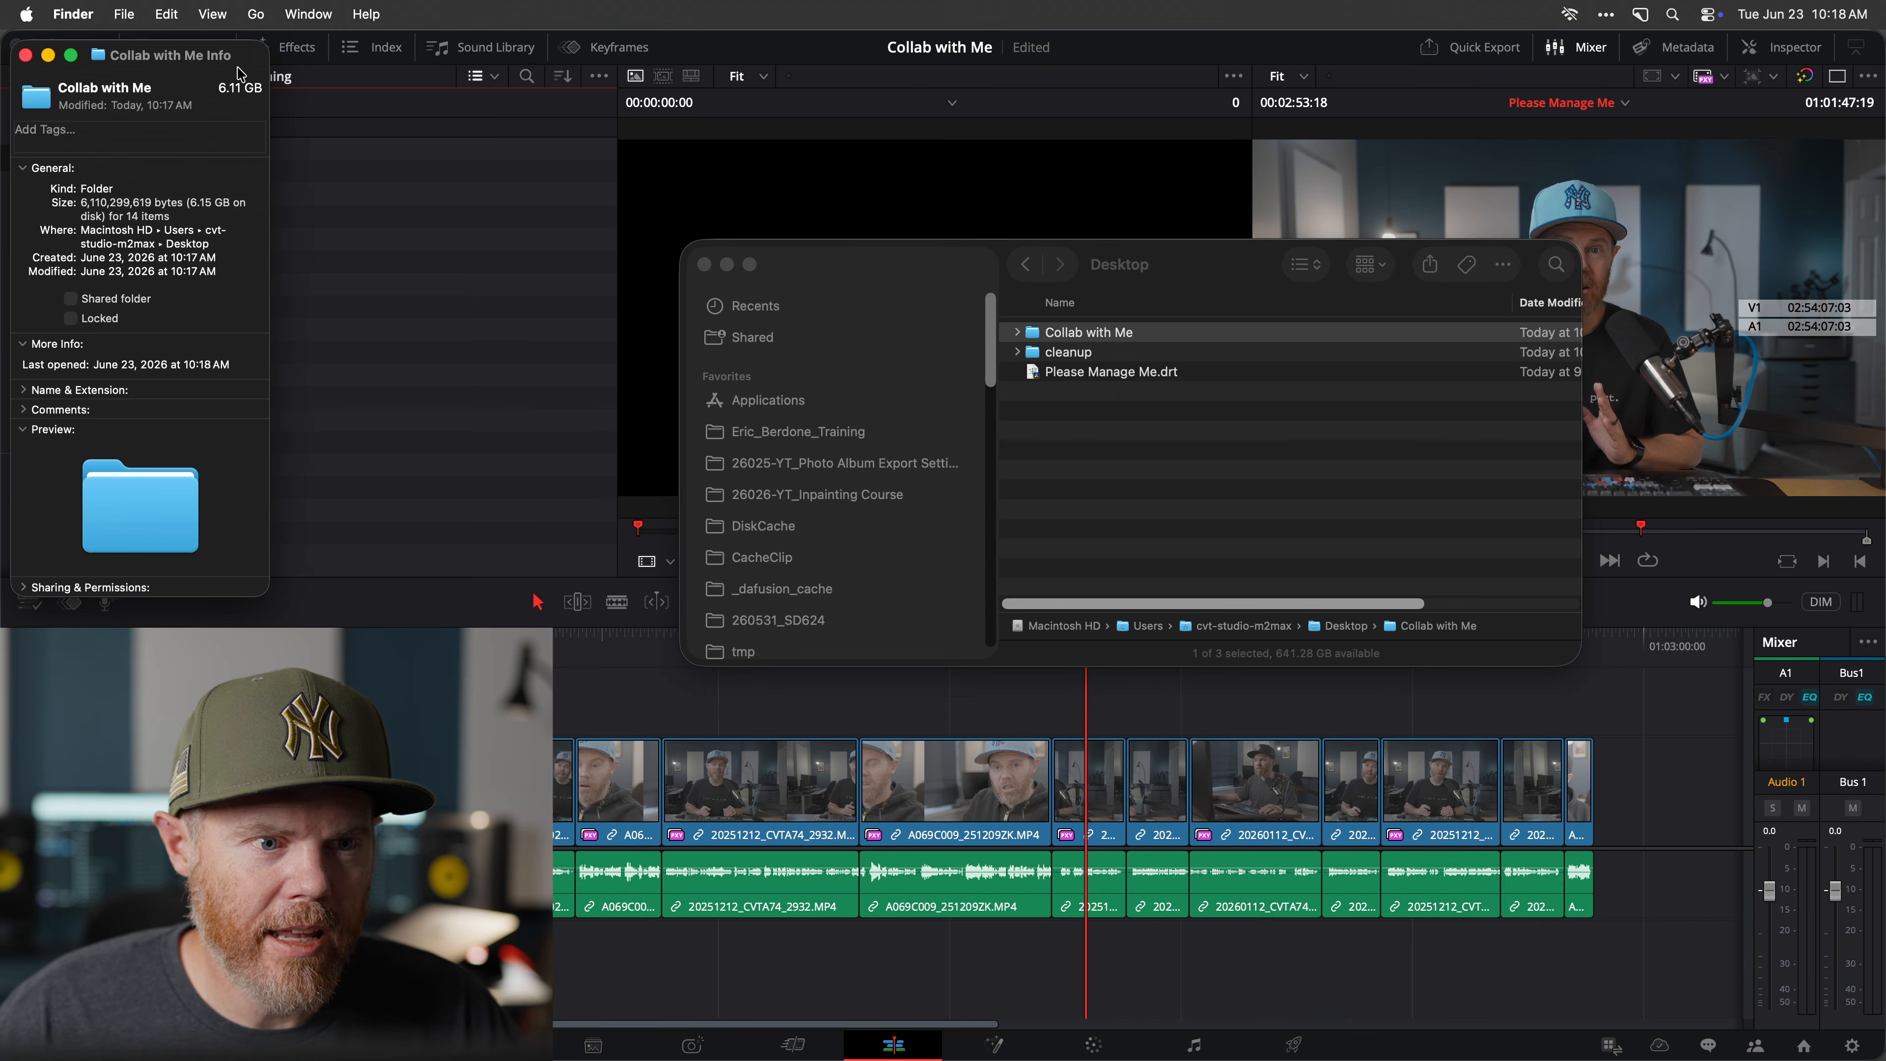
drag(245, 60, 1391, 119)
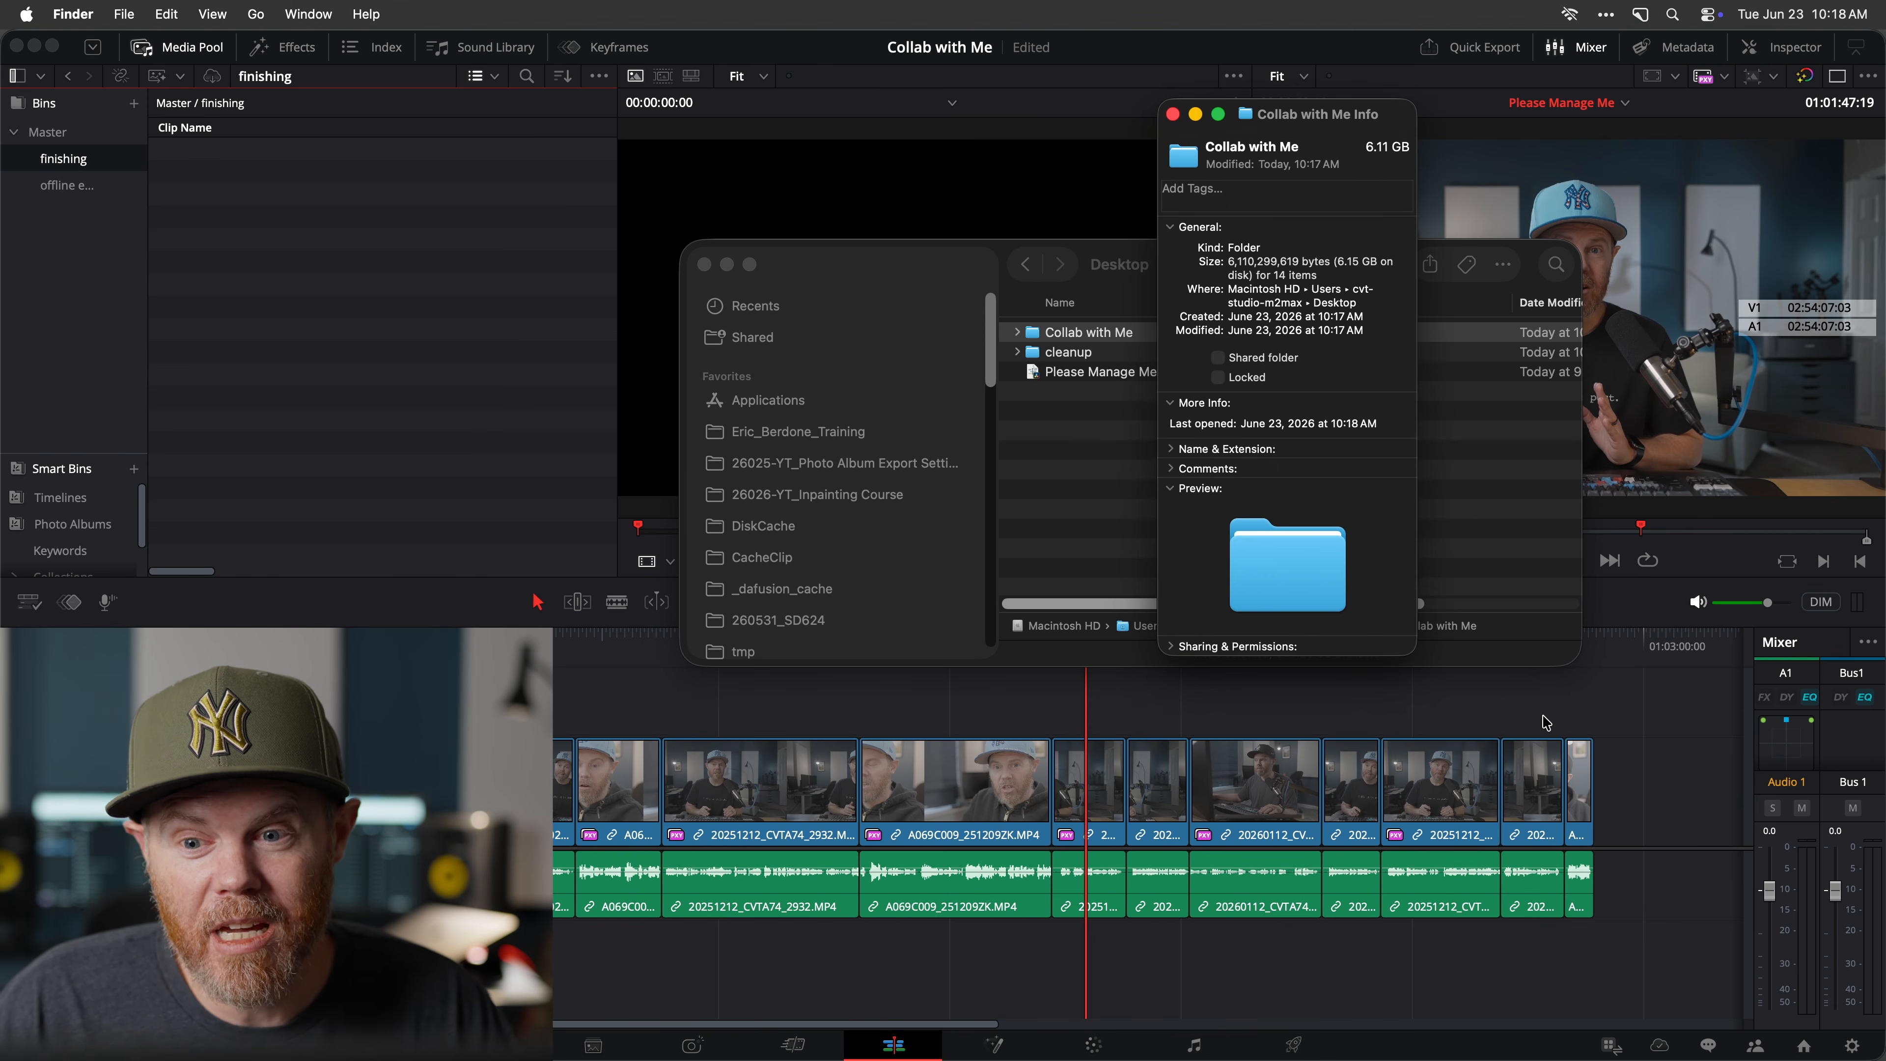
click(1173, 115)
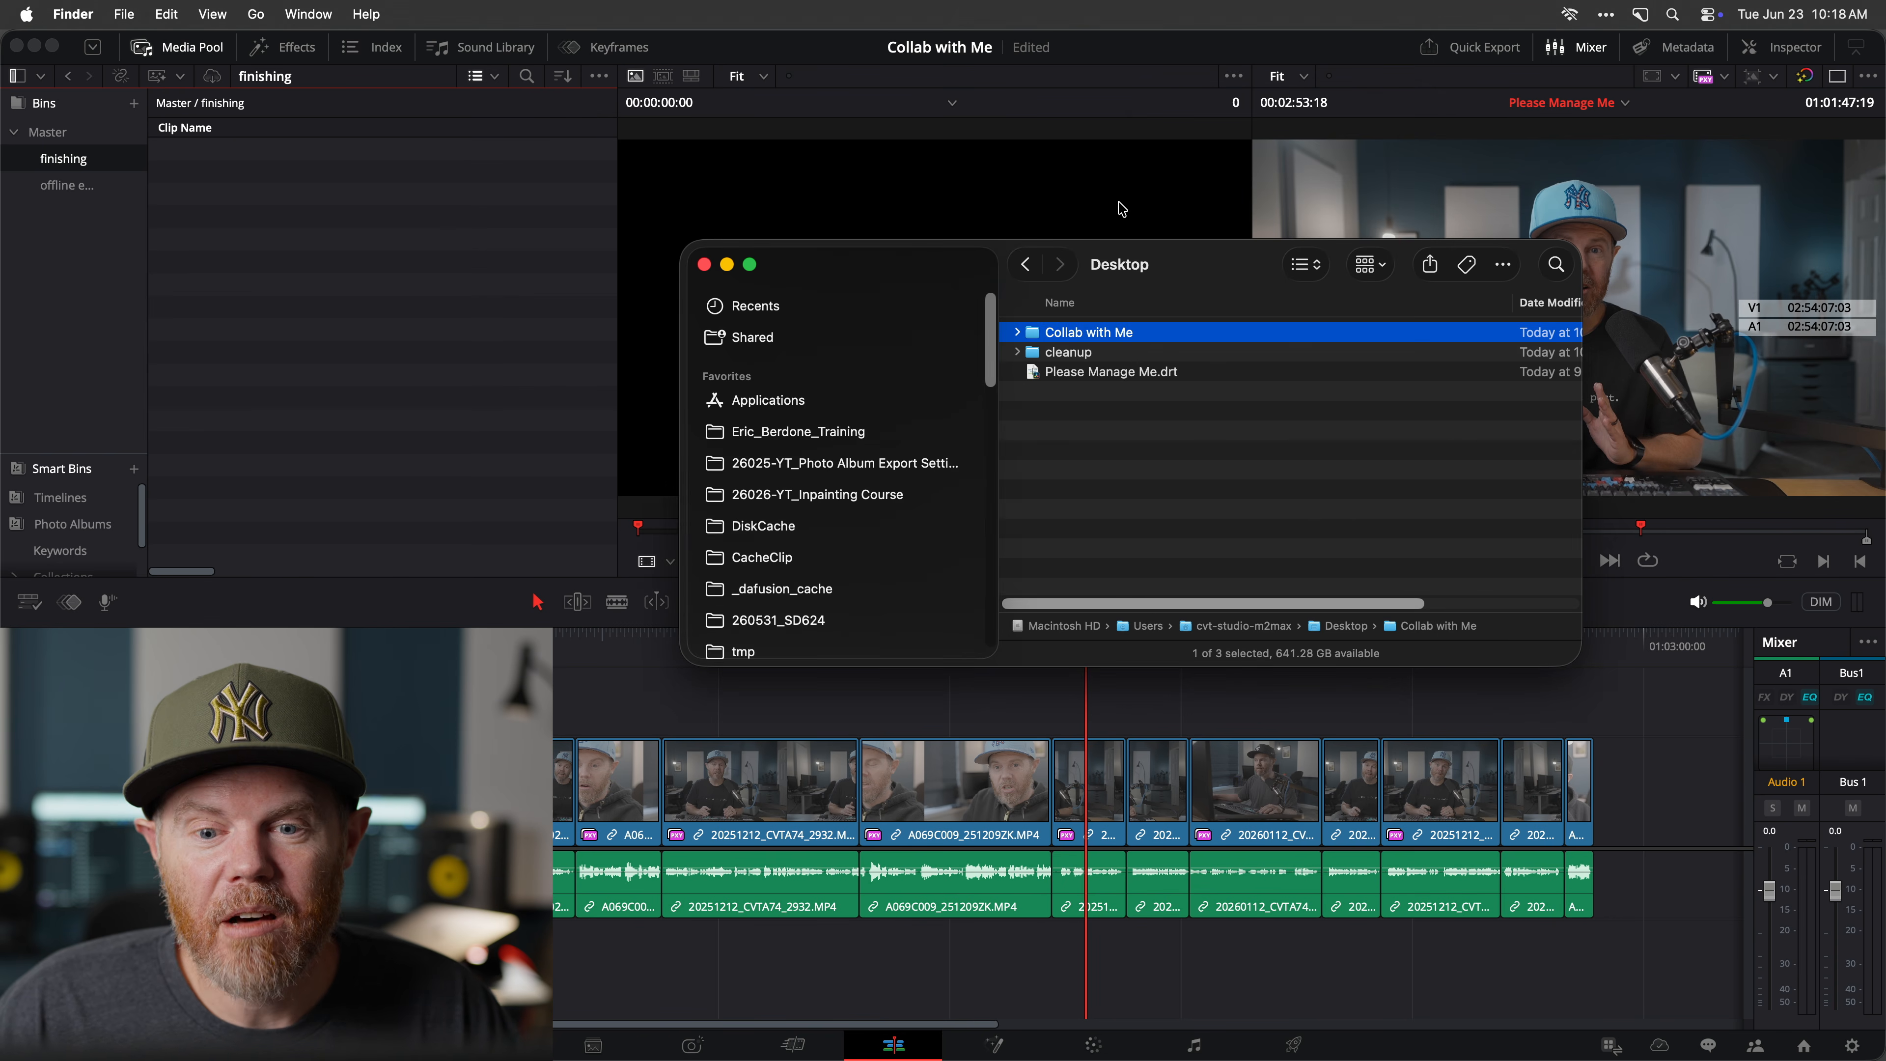
Import all the MP4 clips from the Collab with Me folder into the finishing bin, leaving out the DRT file.
click(1017, 332)
click(1199, 375)
scroll(1229, 475, down, 2)
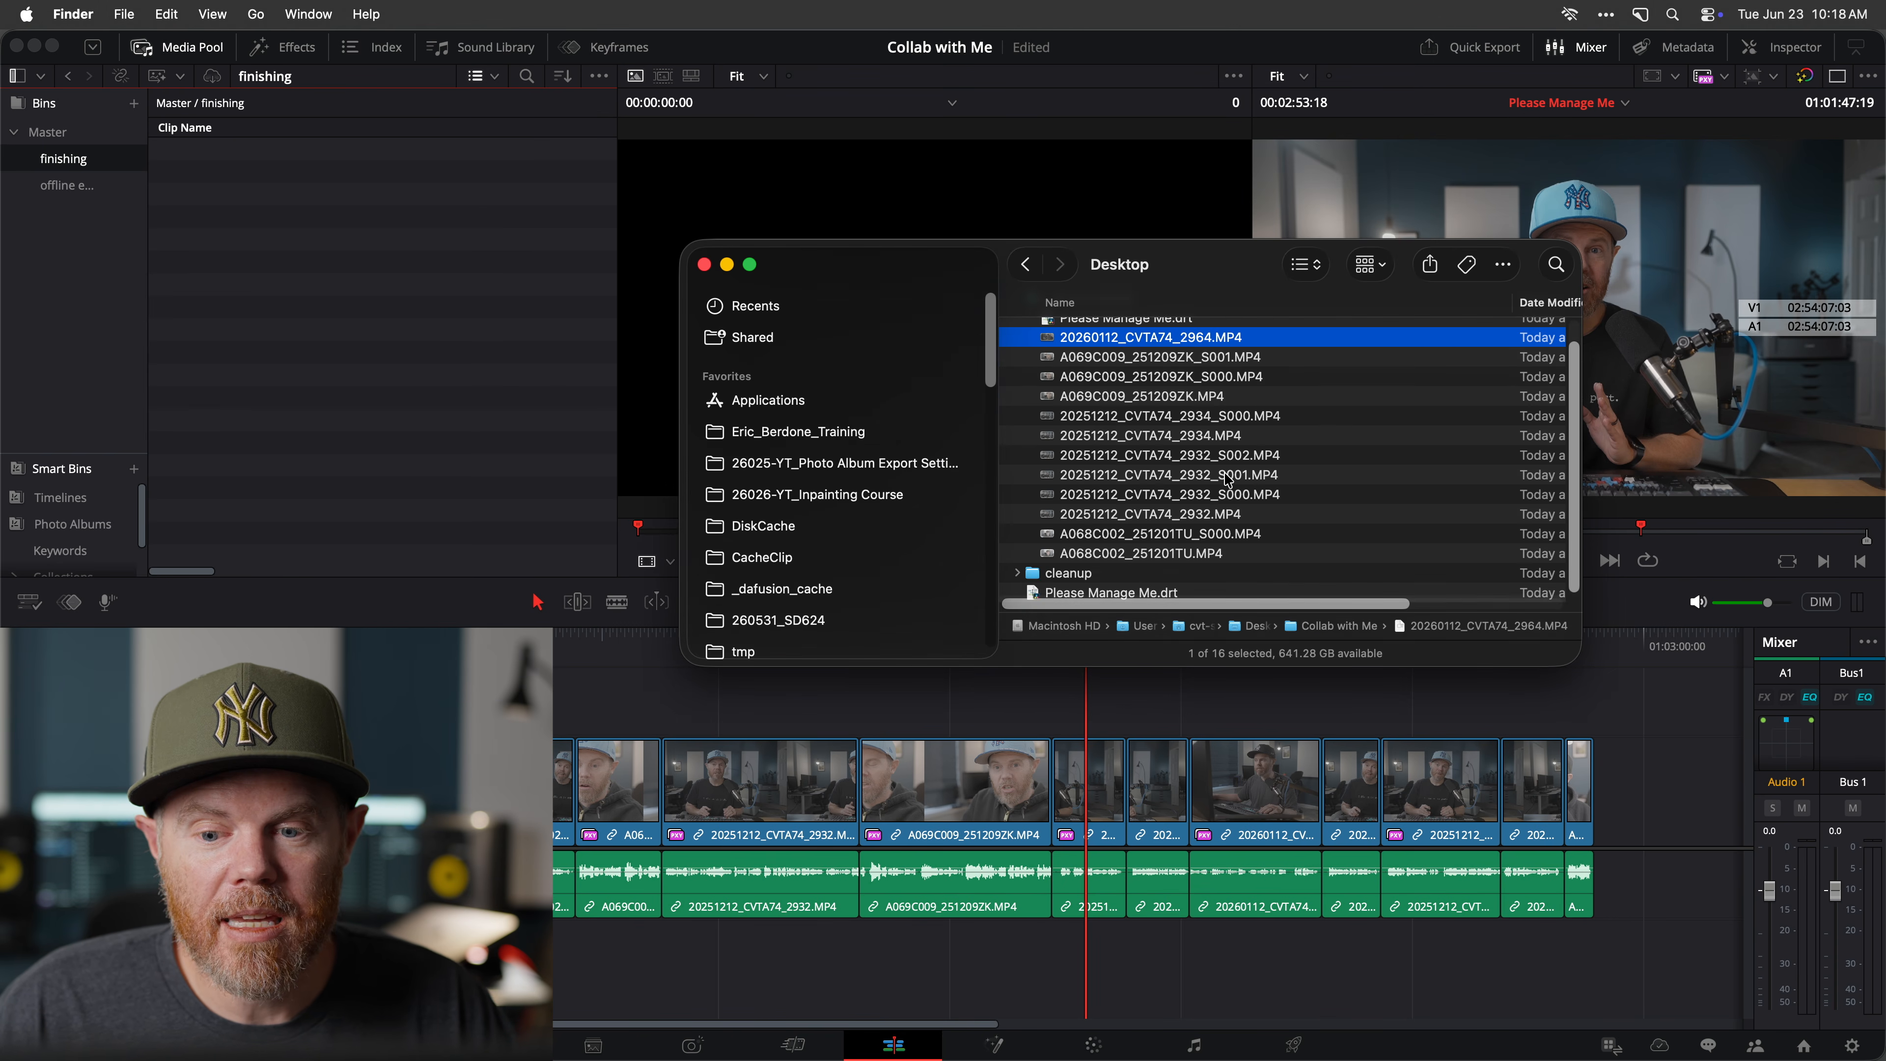
shift+click(1210, 553)
scroll(1210, 554, up, 2)
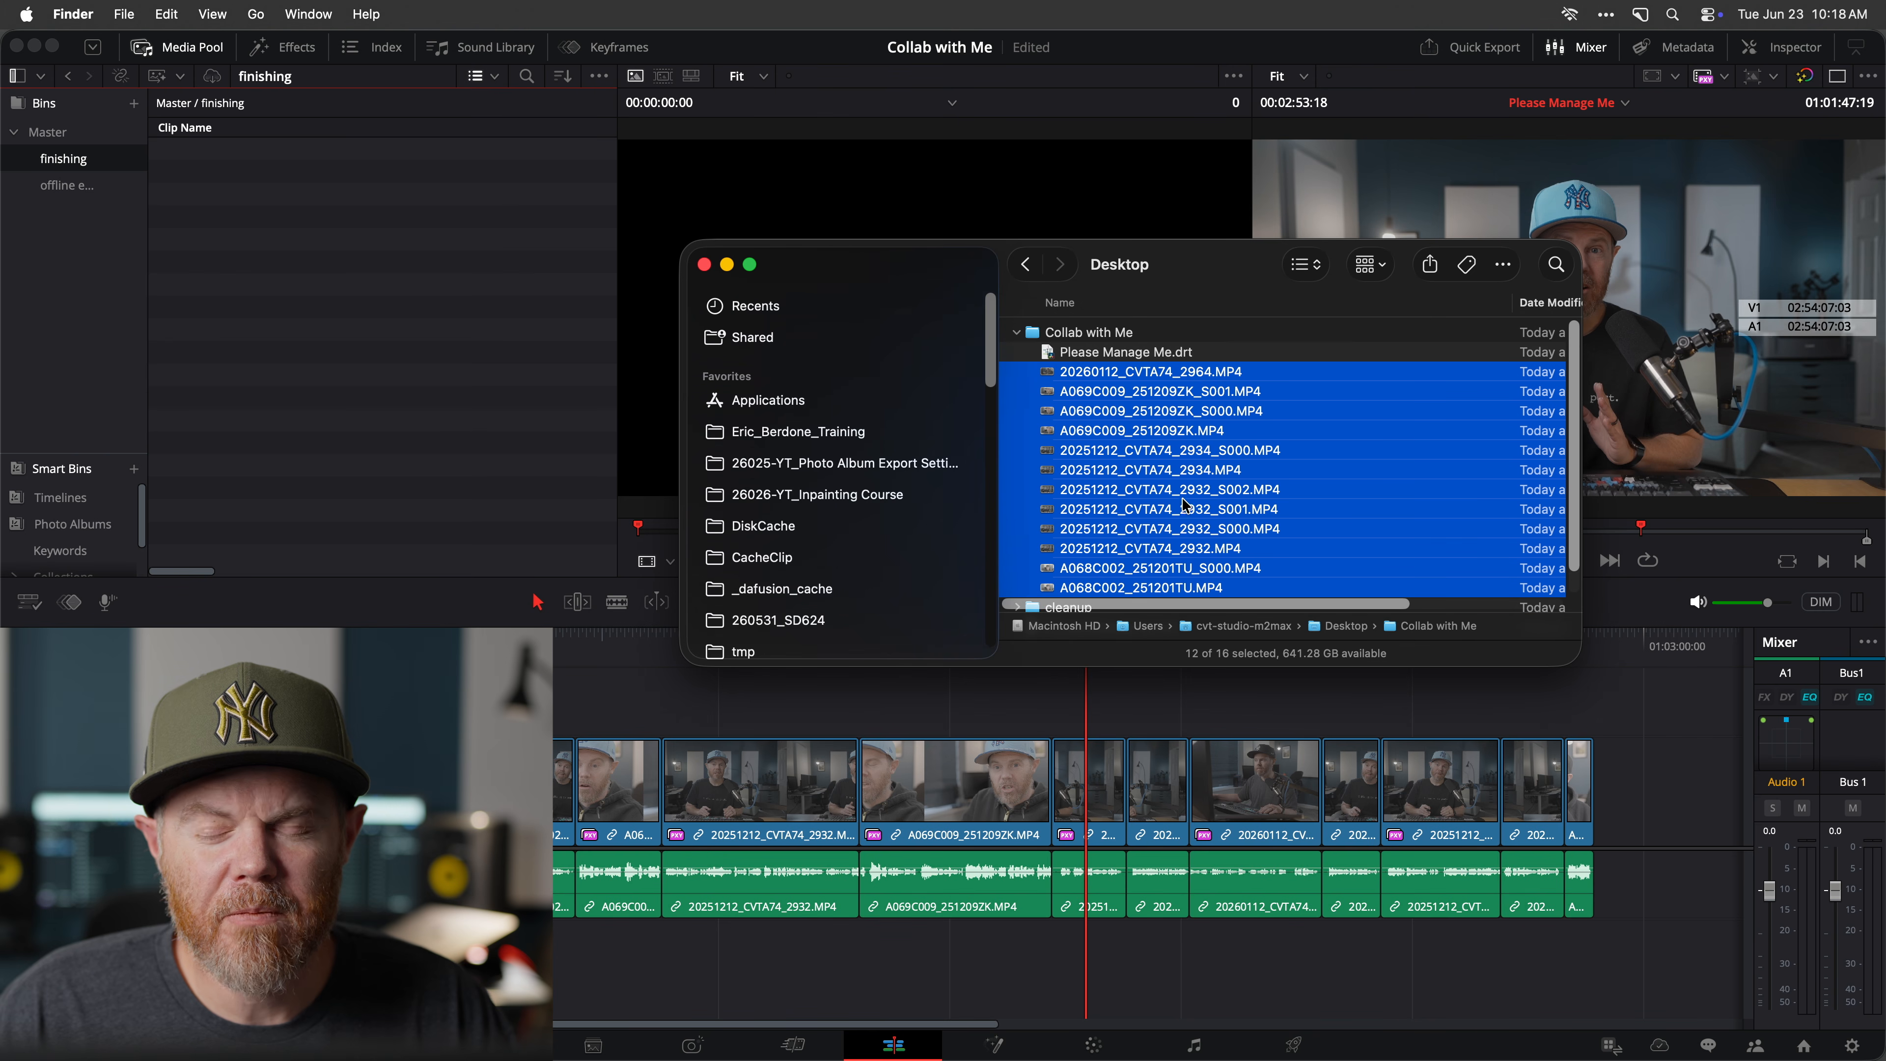
drag(1154, 435, 374, 301)
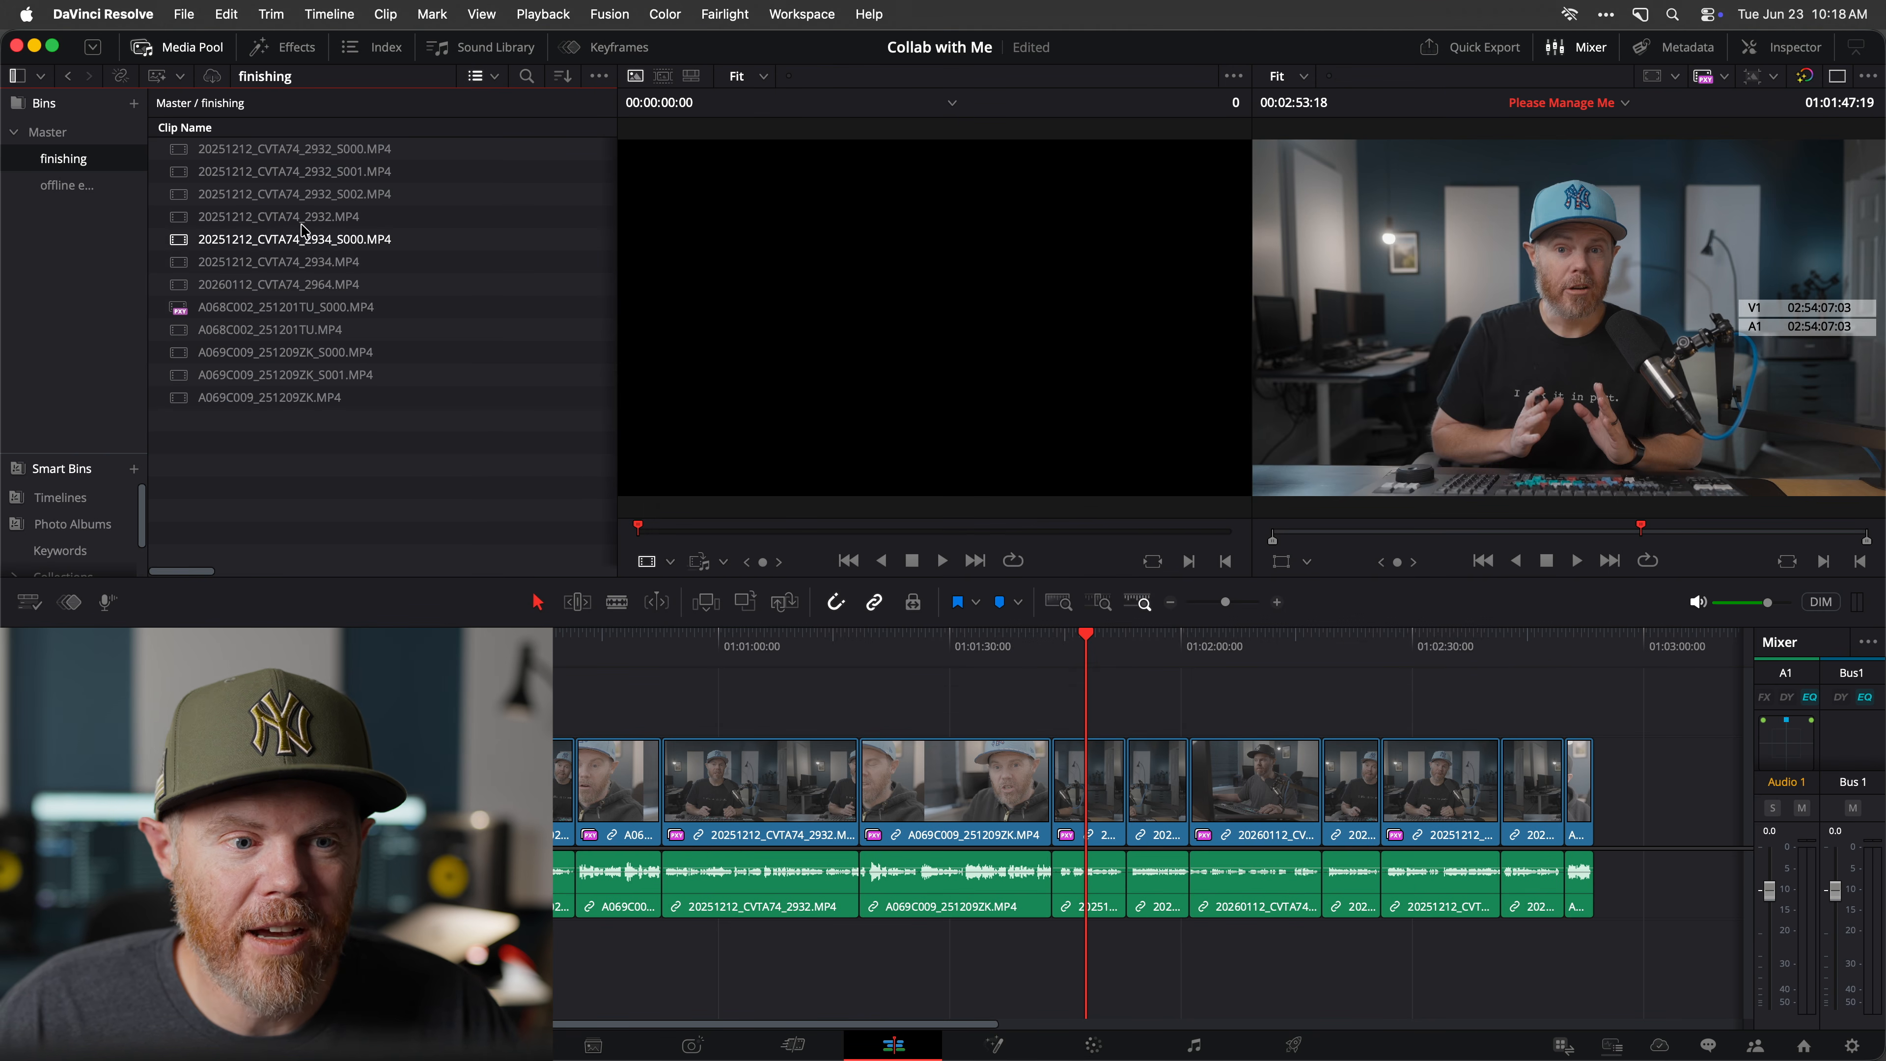
Preview the clip 20251212_CVTA74_2932_S000.MP4 from the finishing bin in the source viewer.
click(320, 216)
click(327, 149)
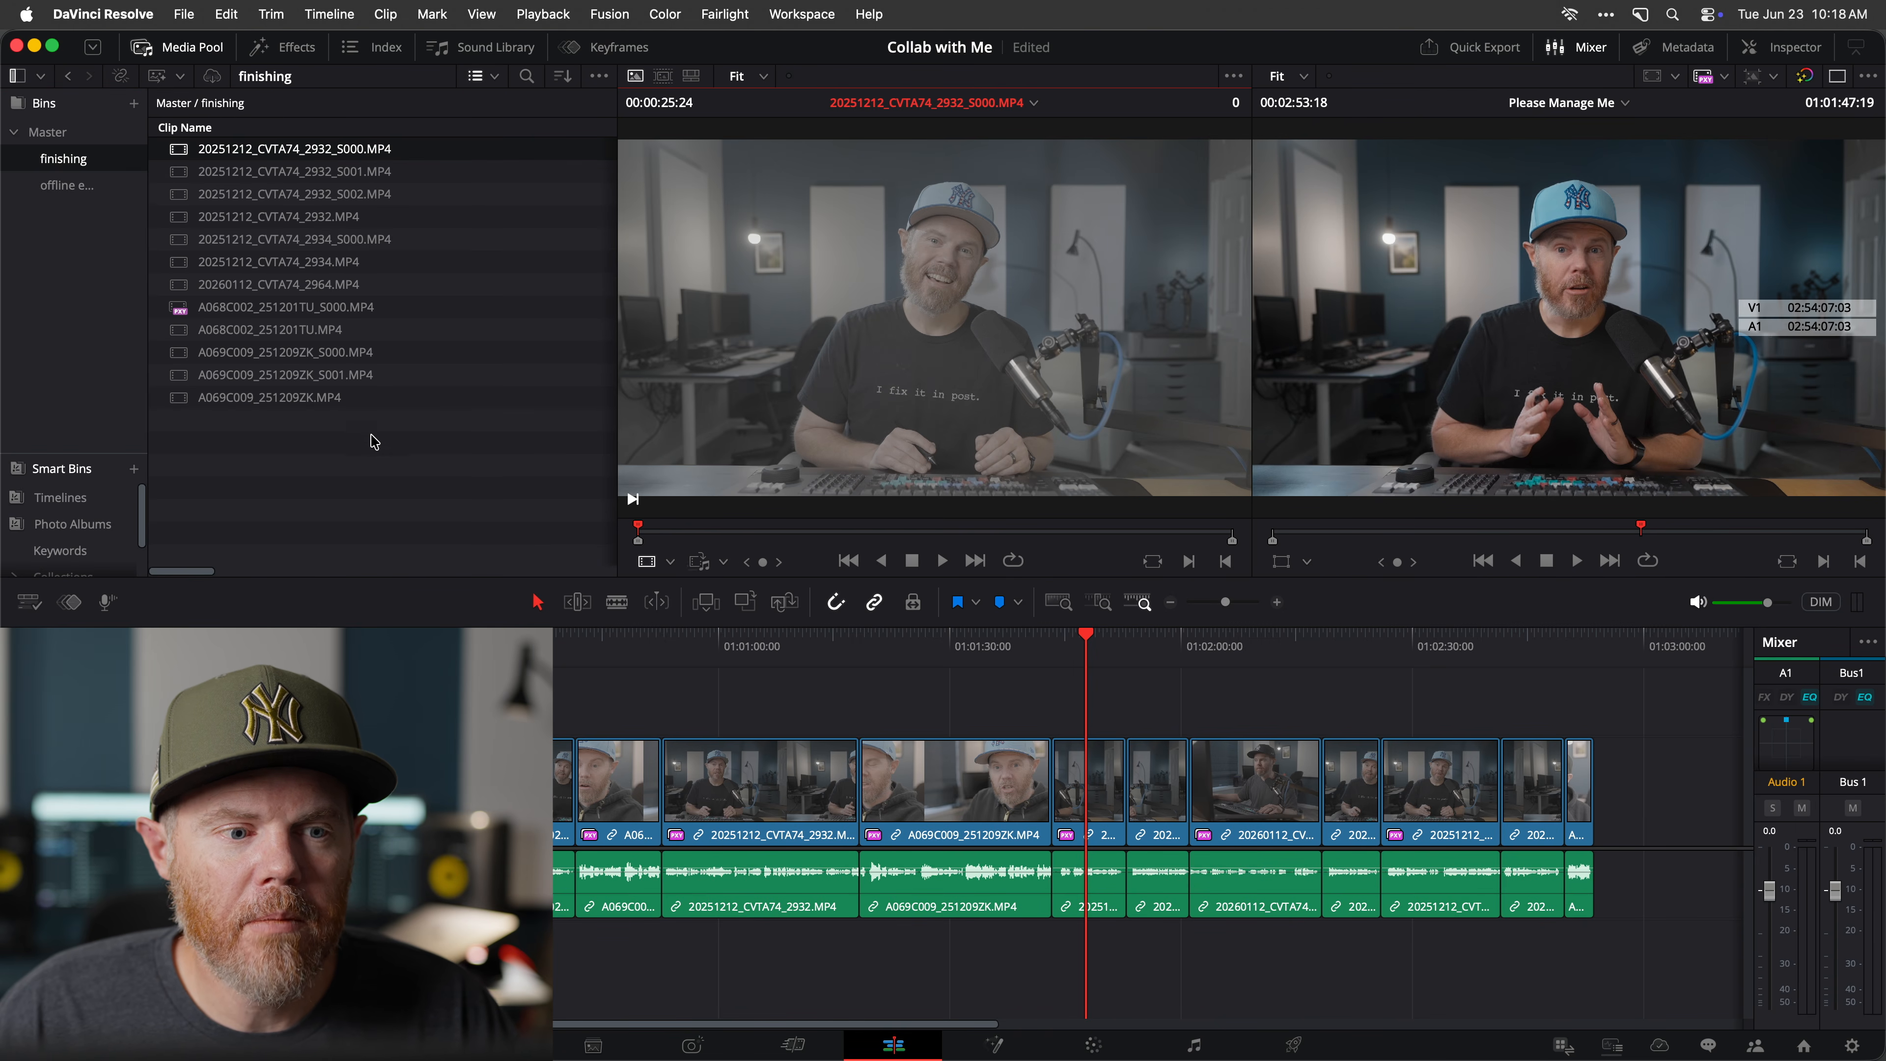
key(super+a)
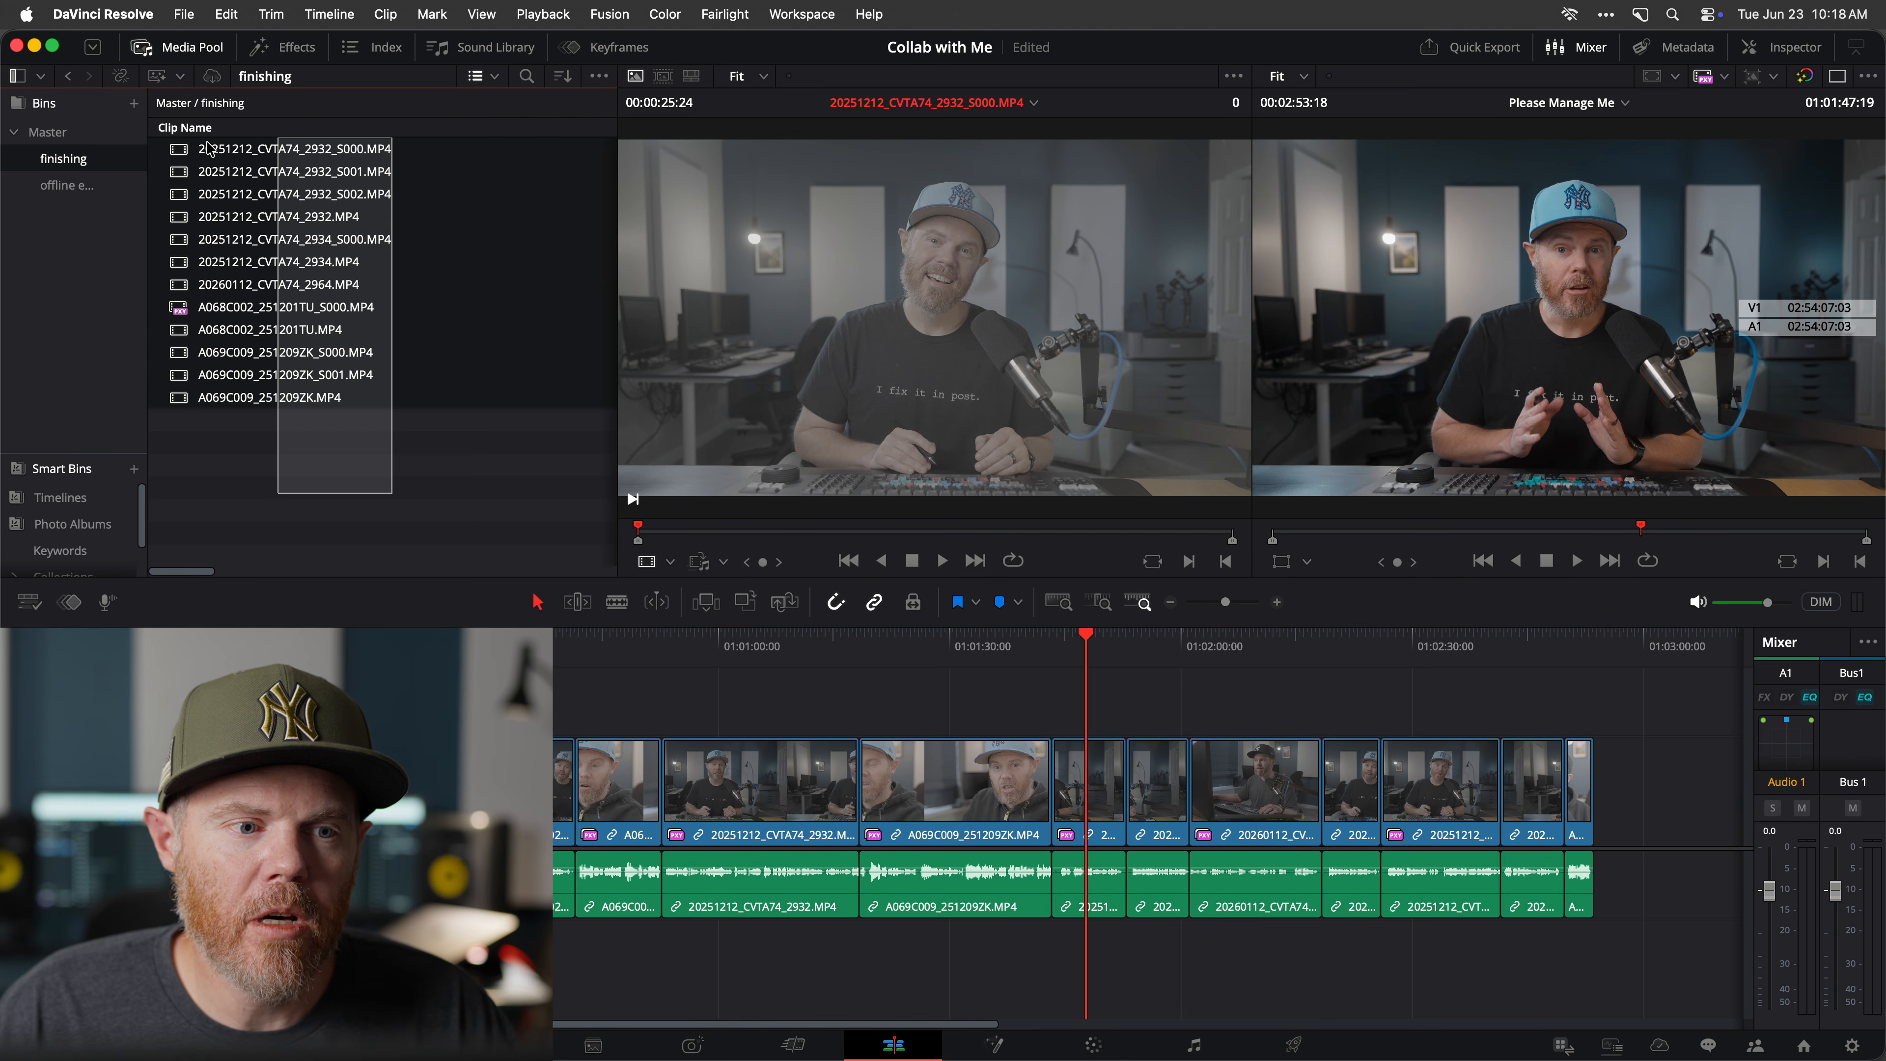
right_click(251, 199)
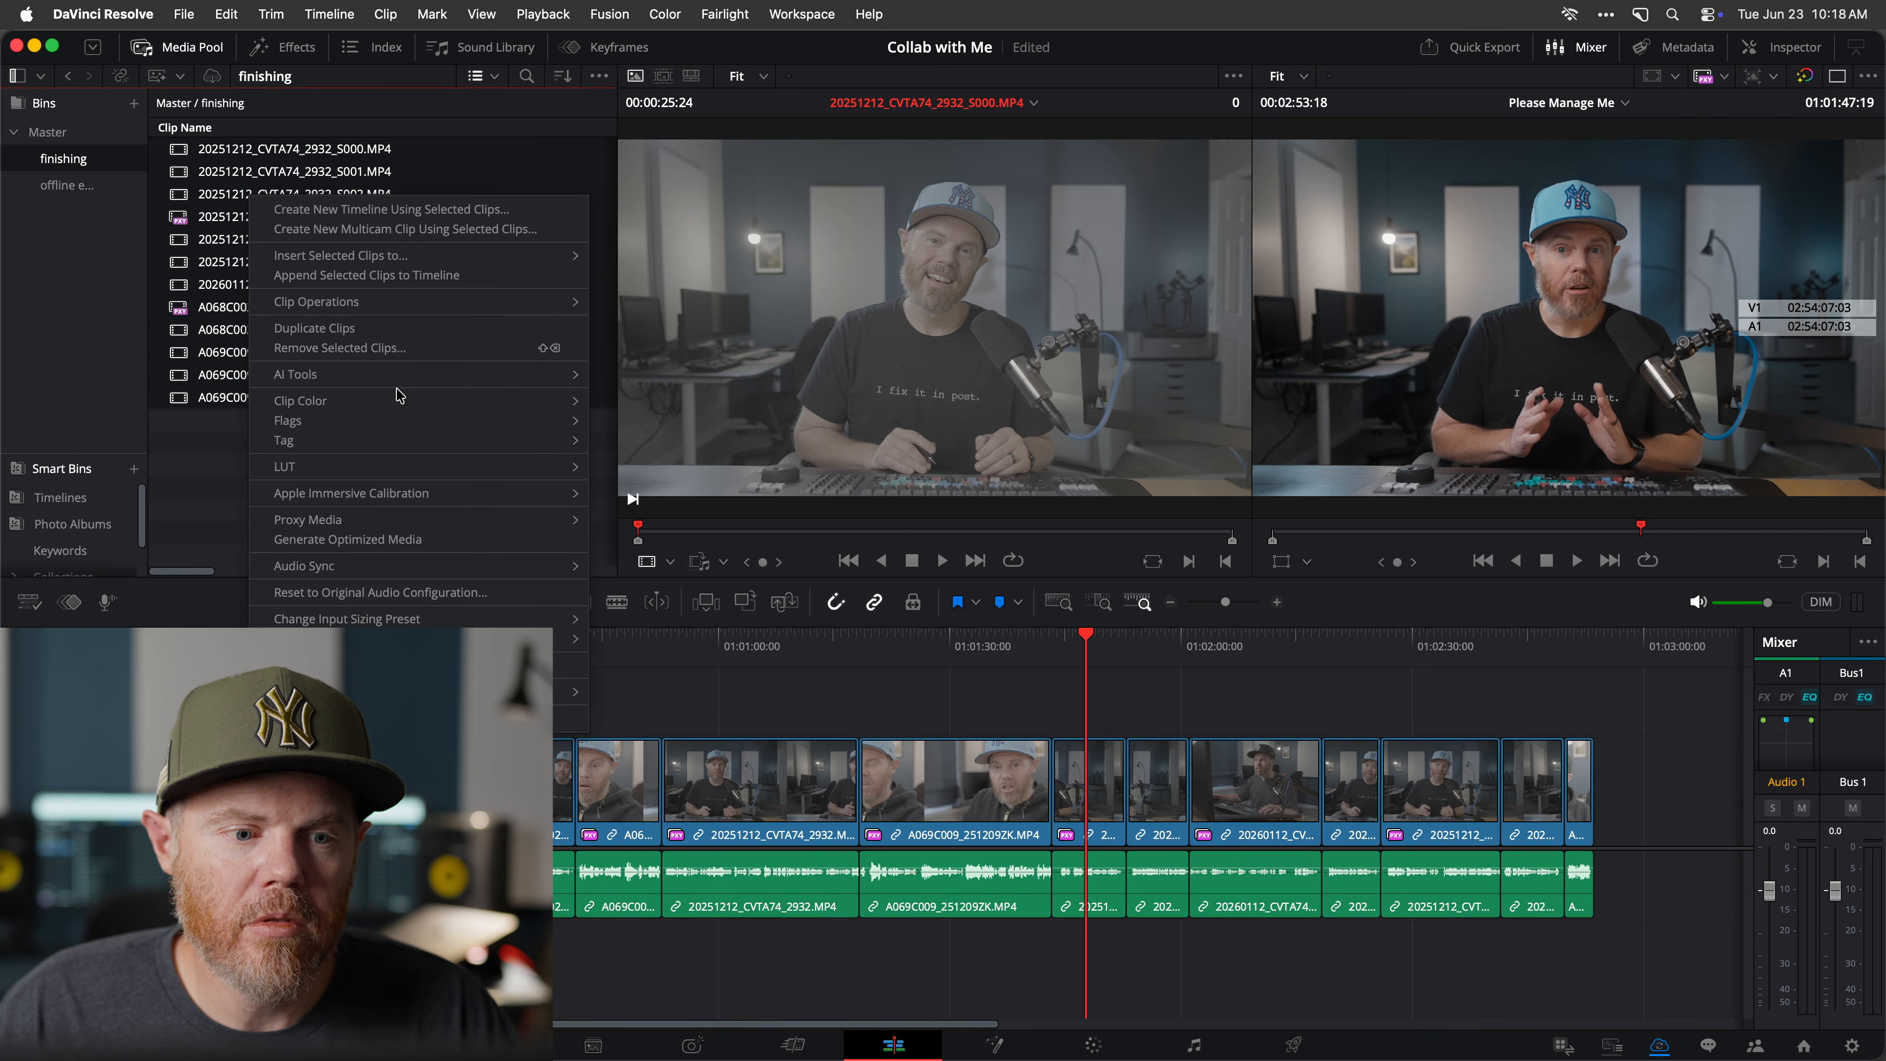
mouse_move(398, 399)
click(242, 477)
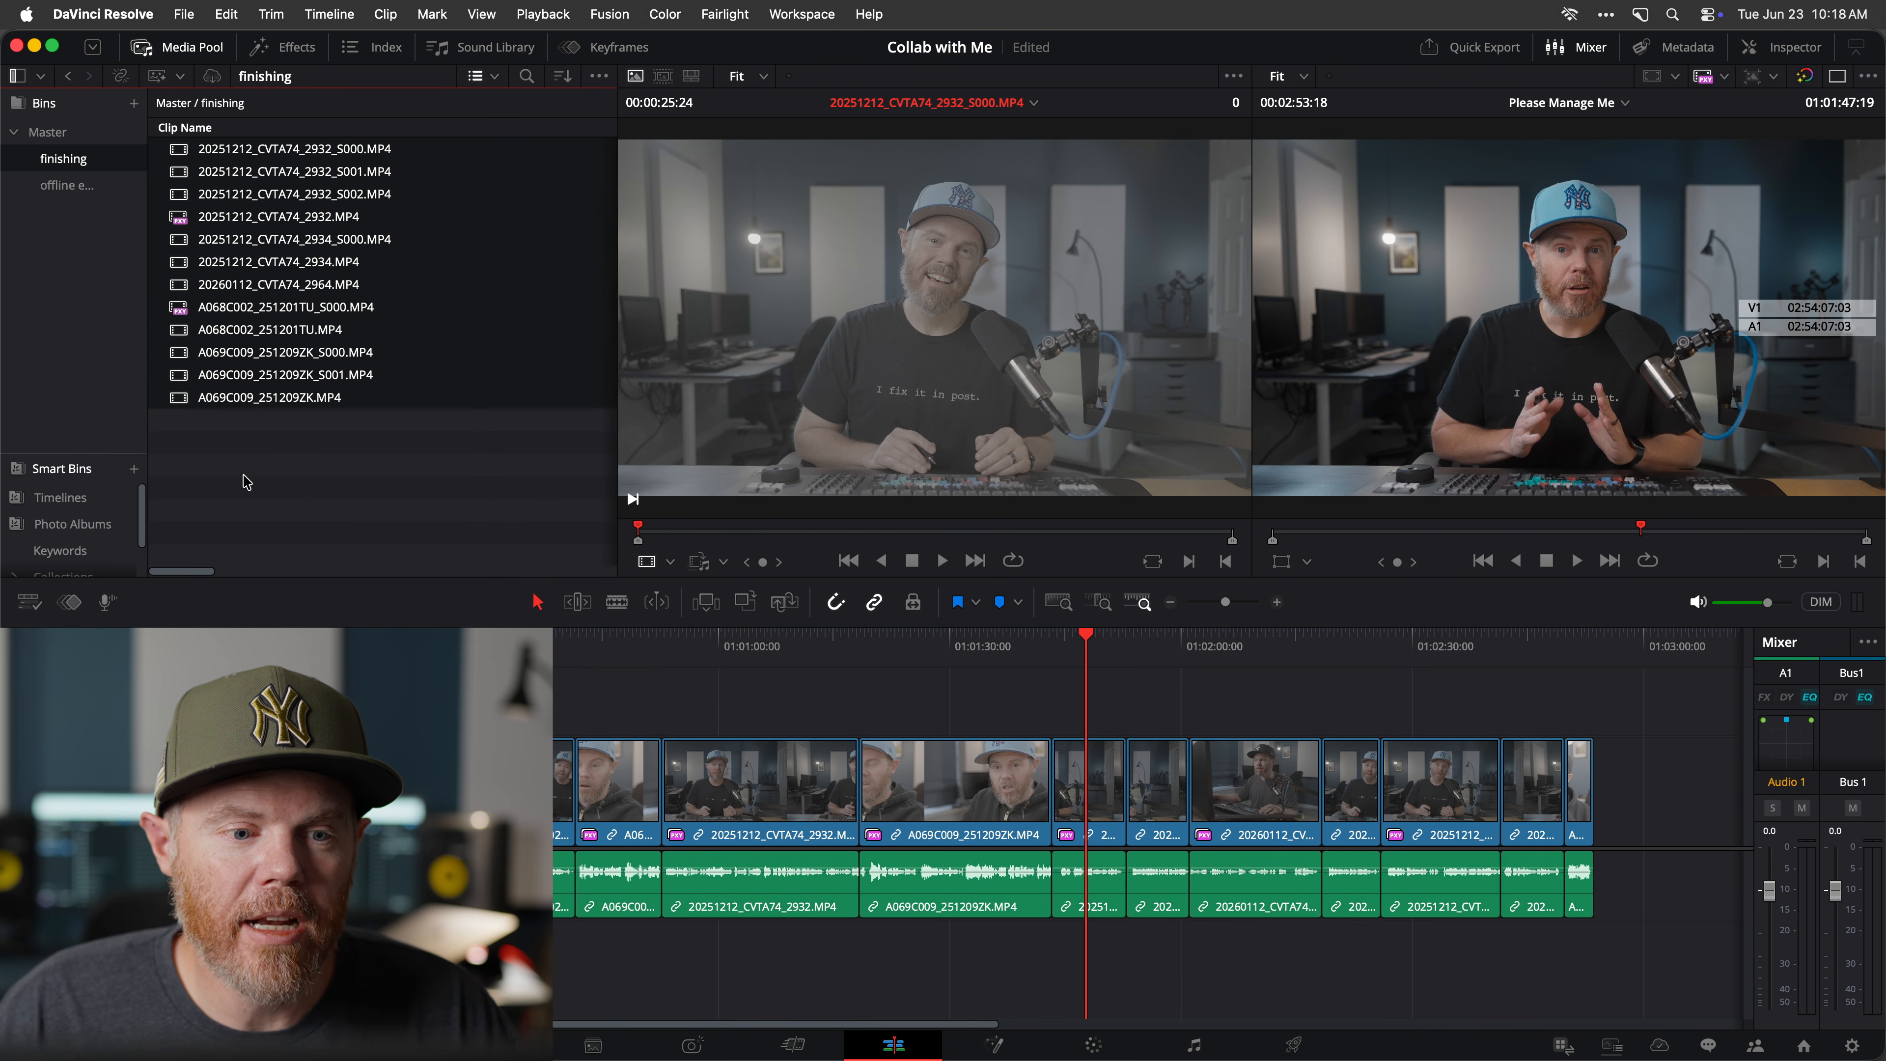
click(247, 477)
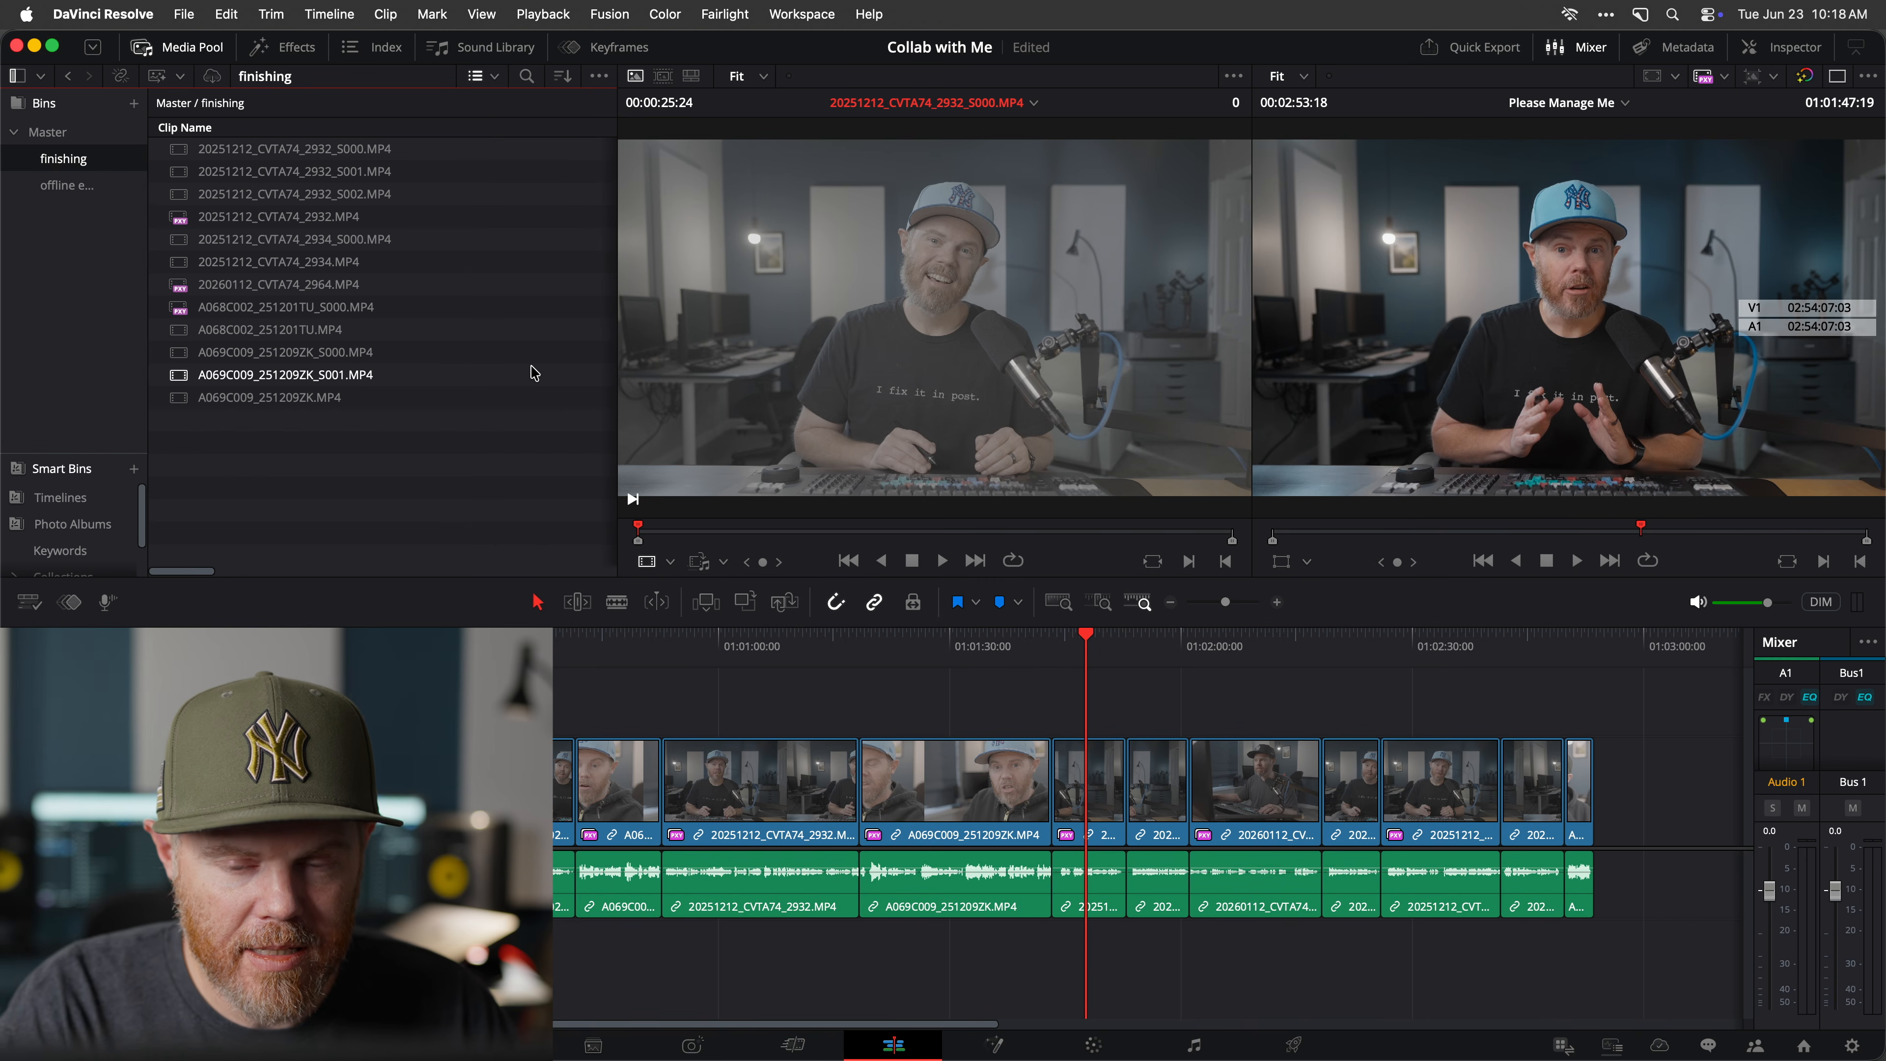
Review the project's Blackmagic Cloud proxy settings without changing them, and check the proxy generation jobs in the background tasks.
key(shift+9)
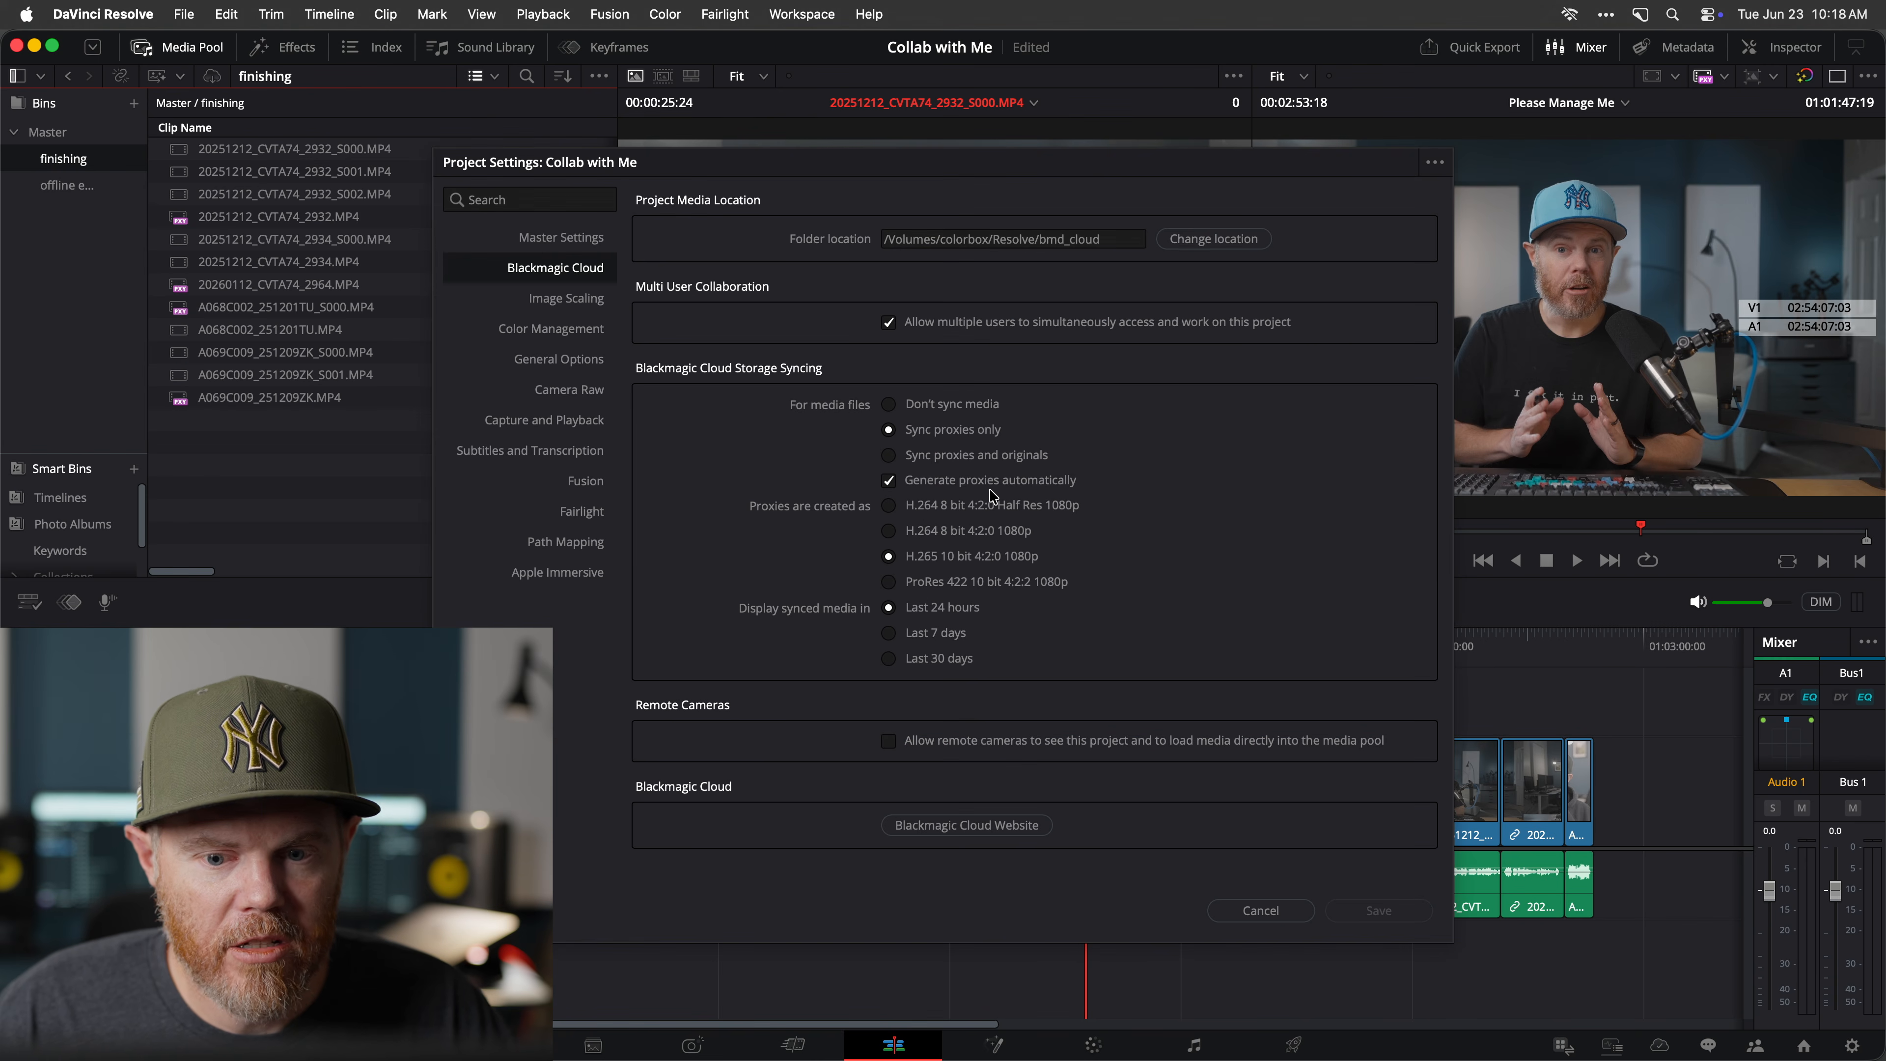
click(1271, 910)
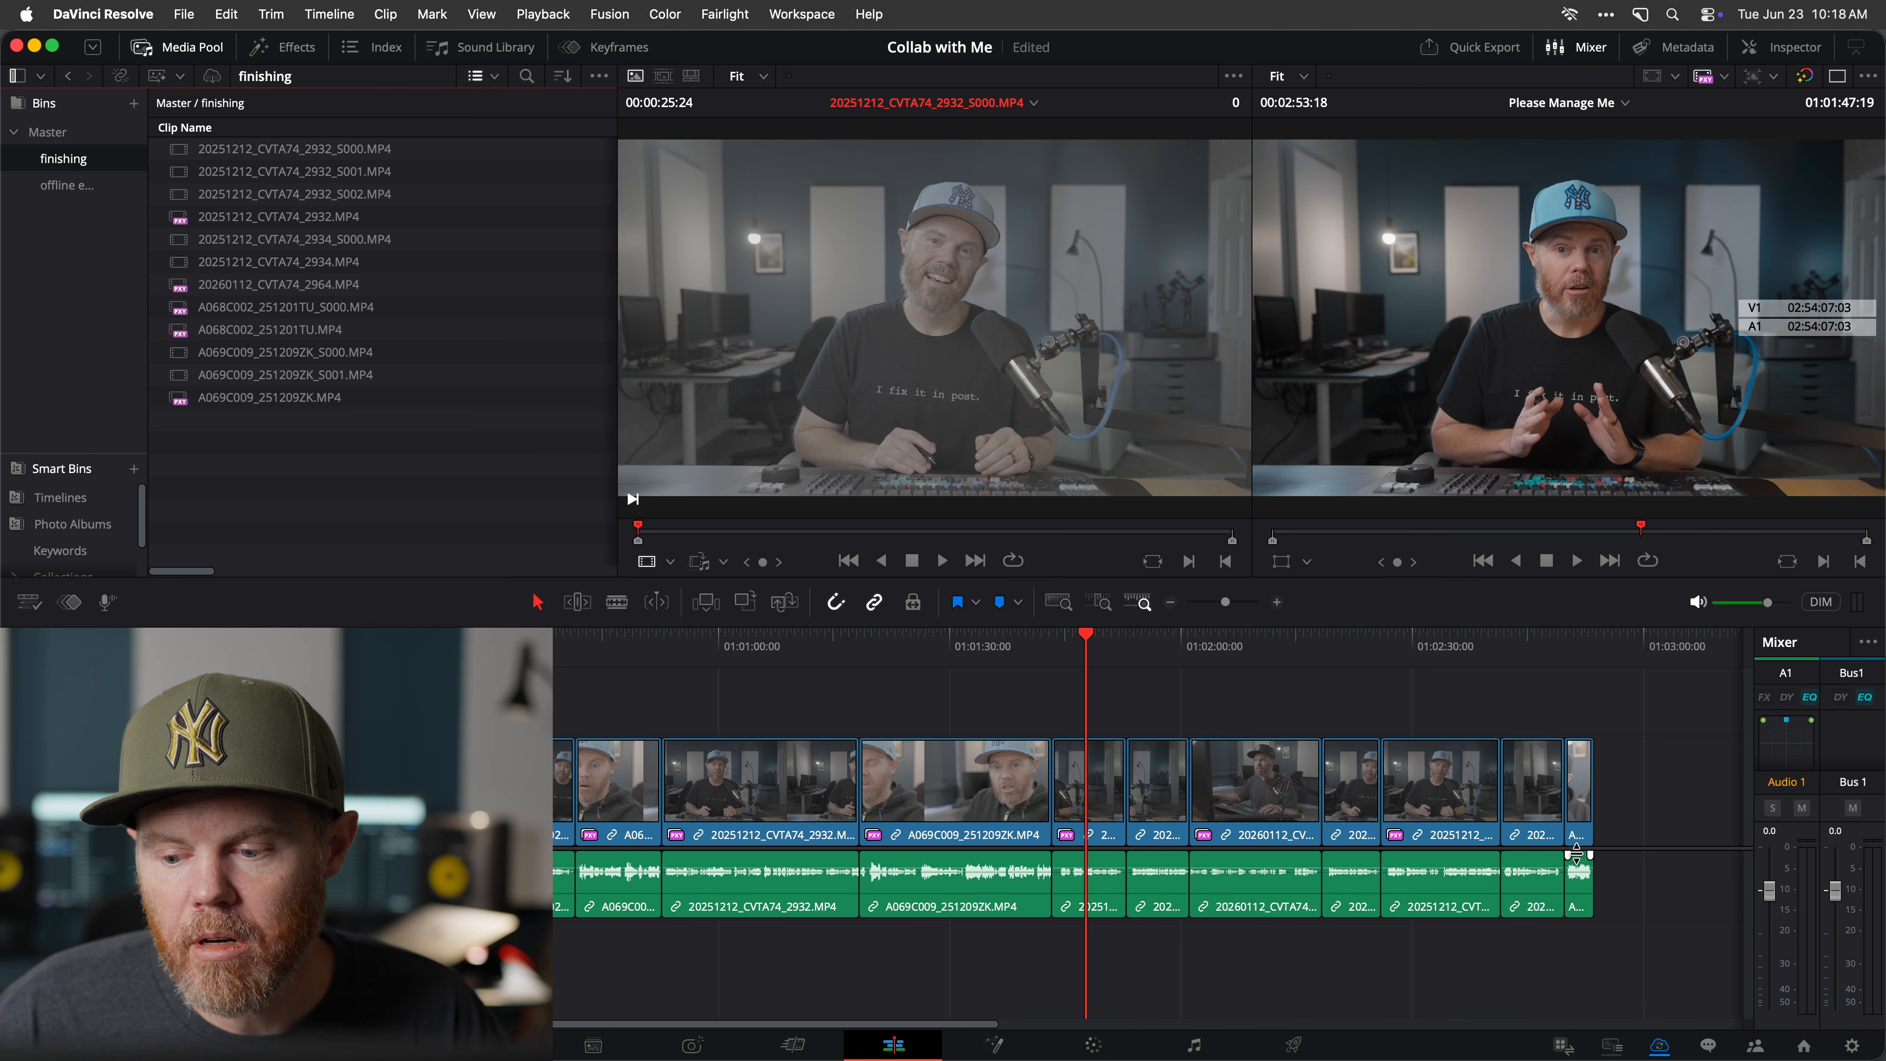
click(1617, 1047)
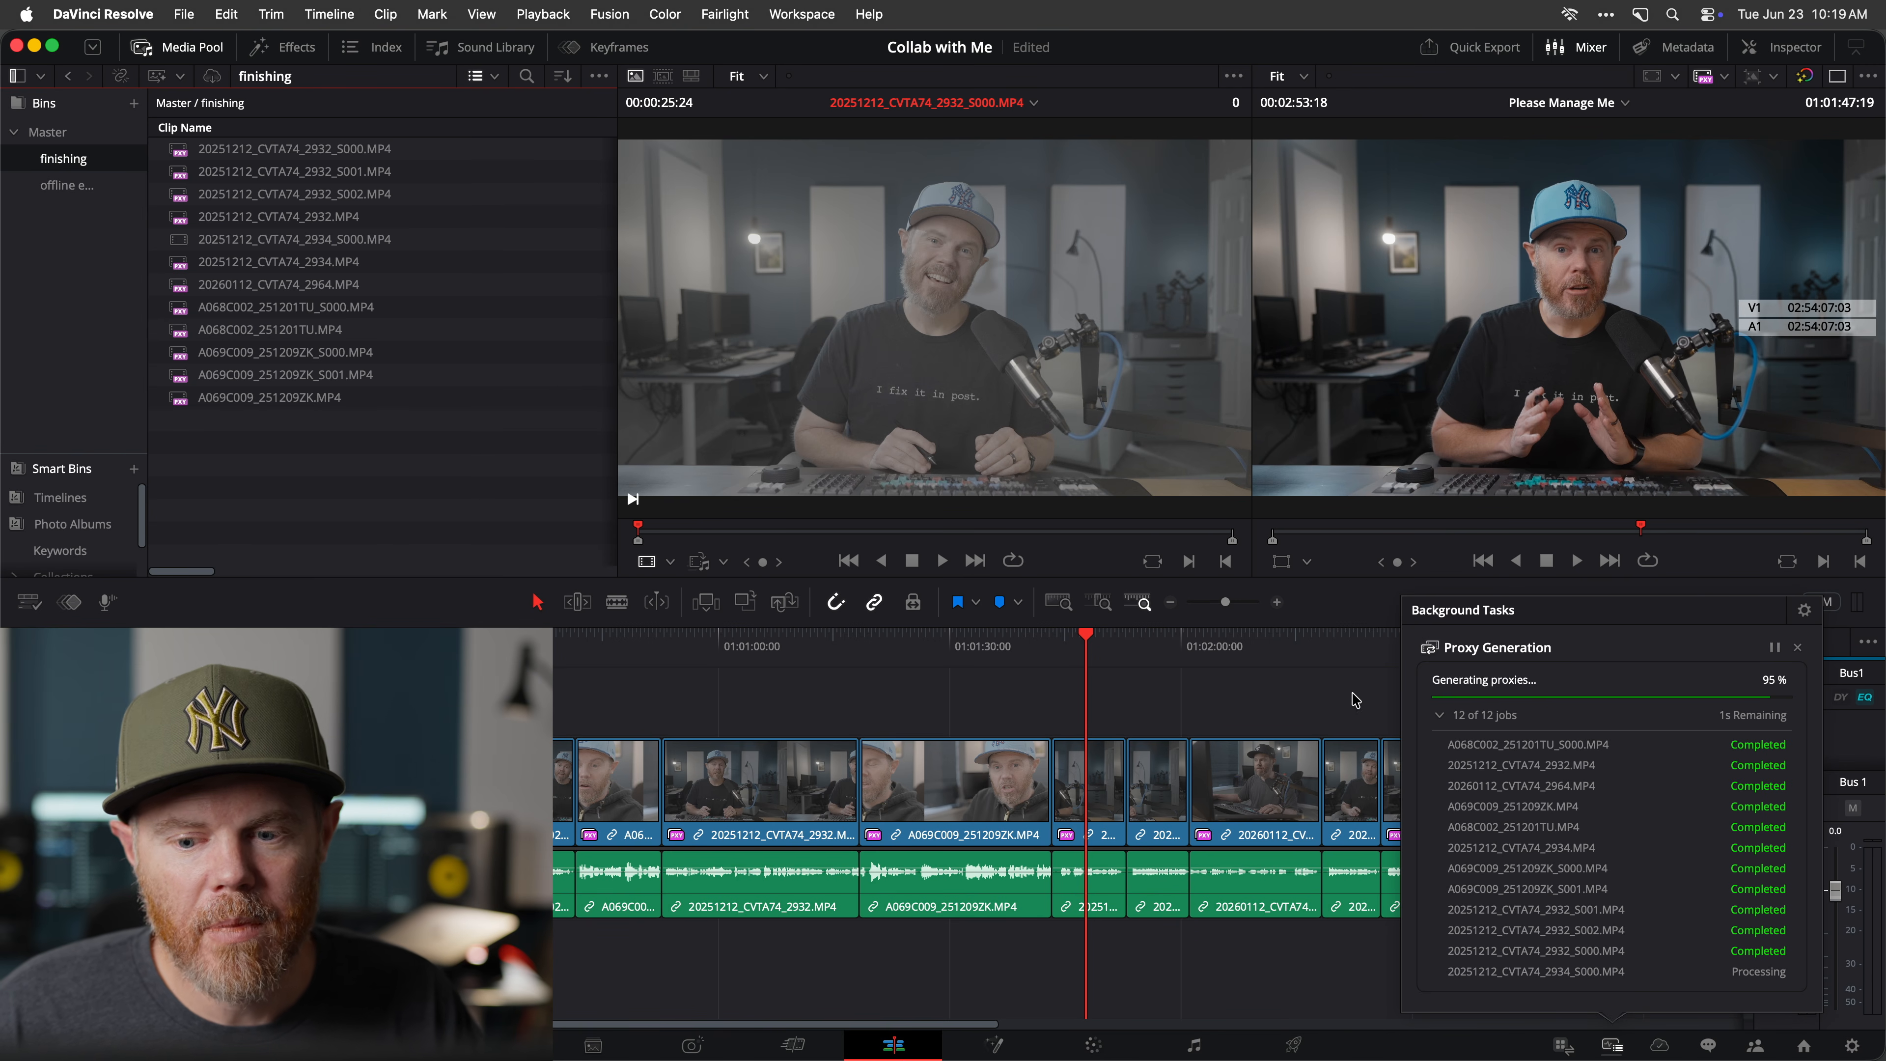
click(1281, 693)
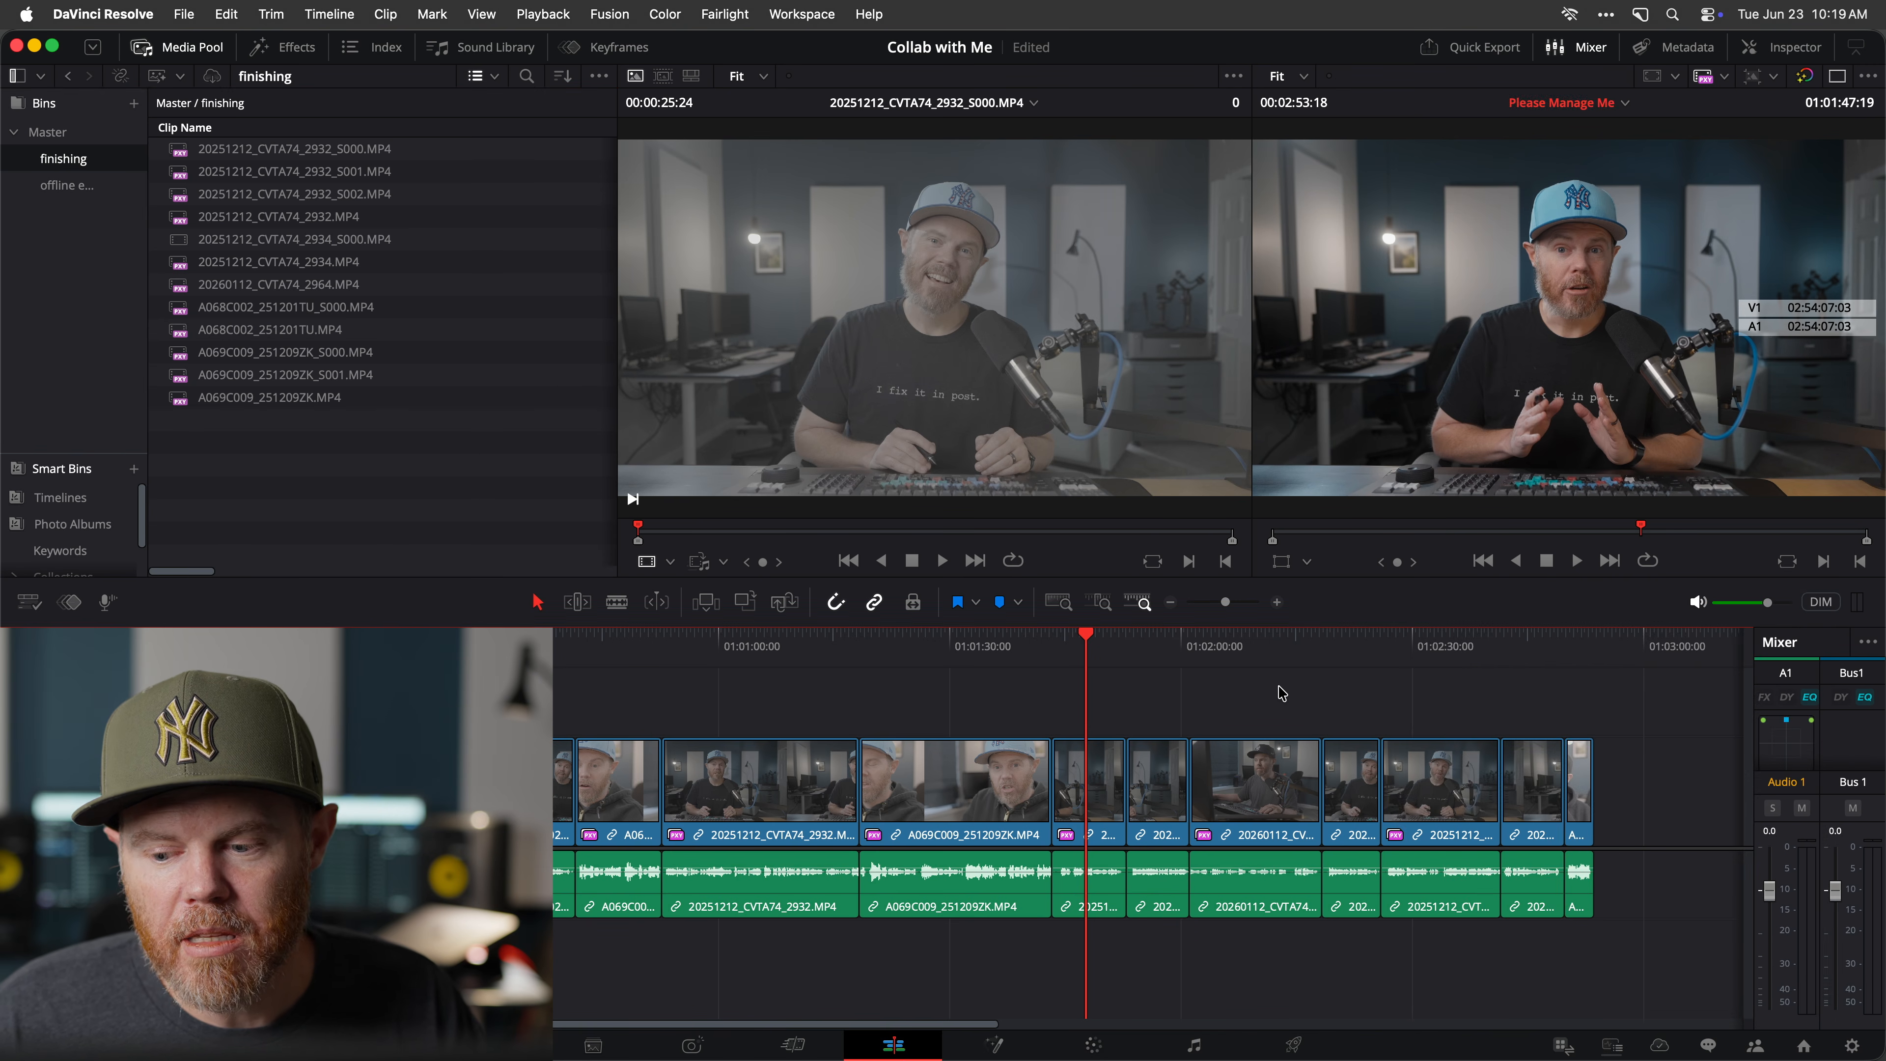
Check the Blackmagic Cloud sync progress of the Collab with Me project's media.
click(1662, 1047)
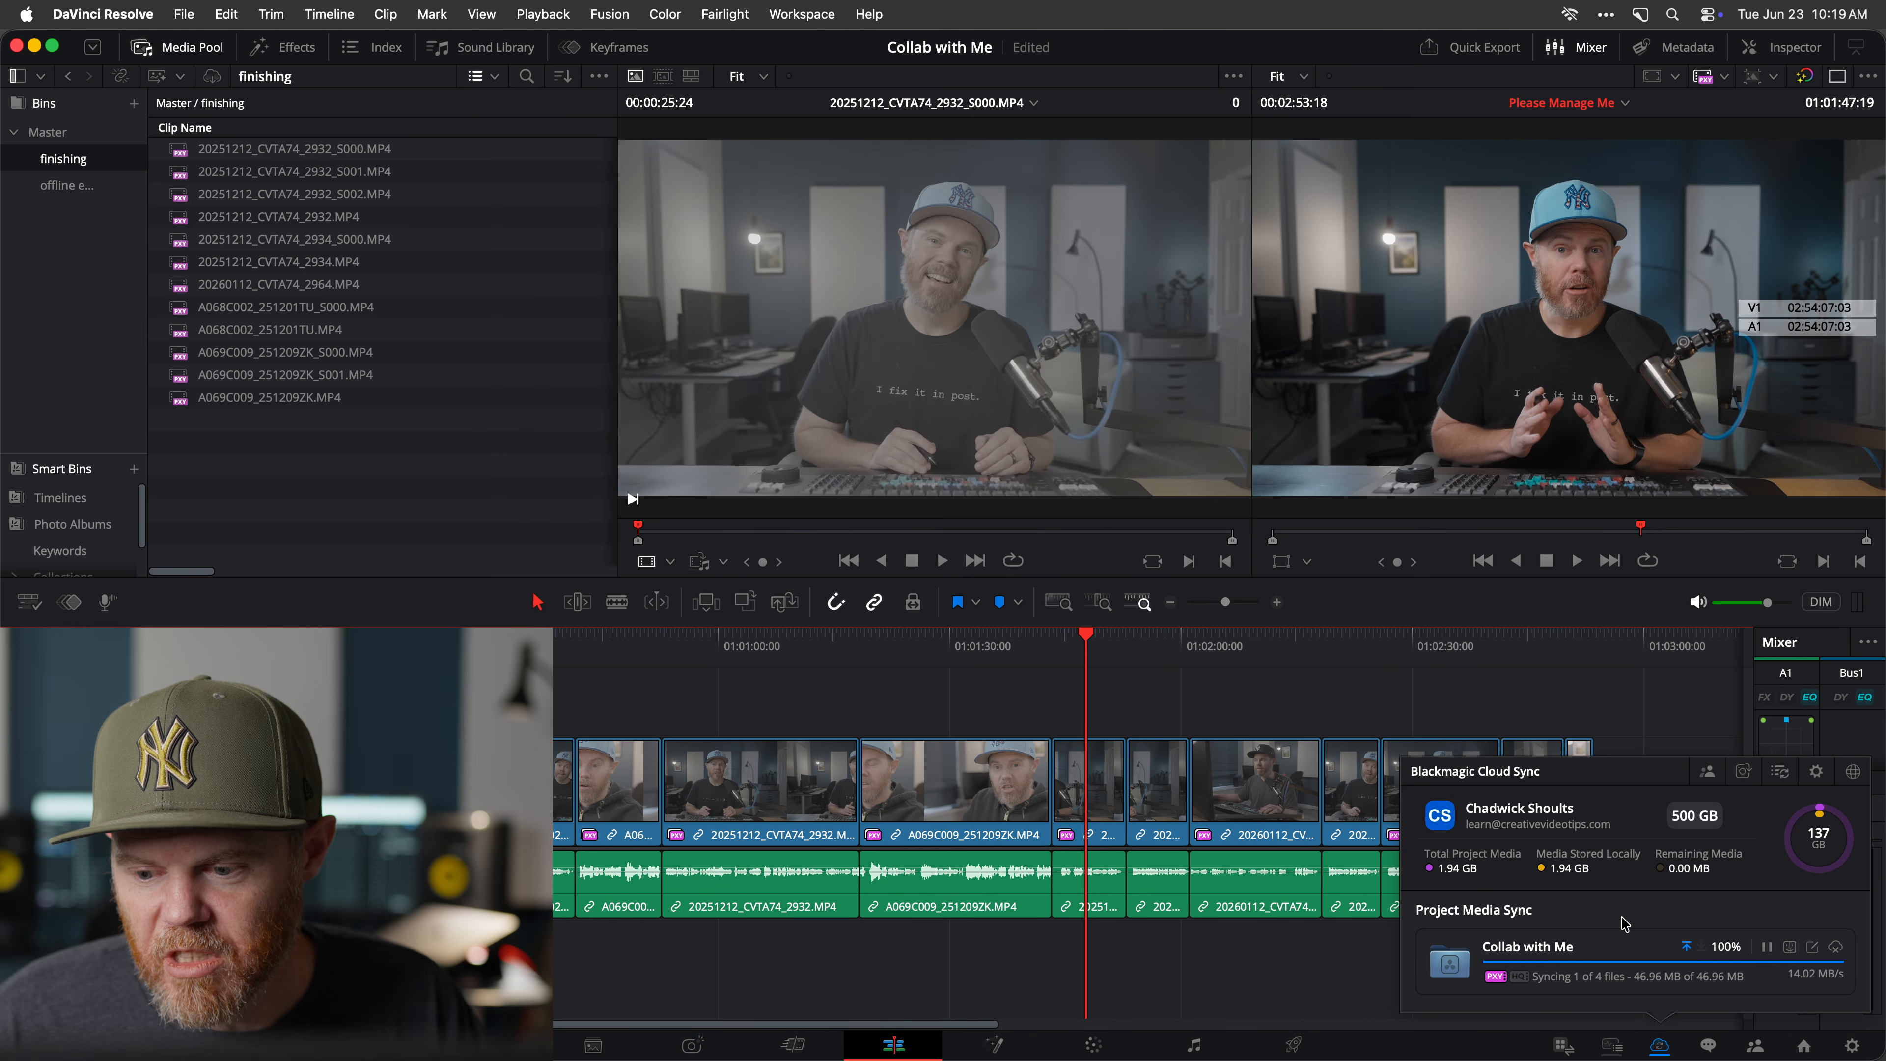
click(1459, 700)
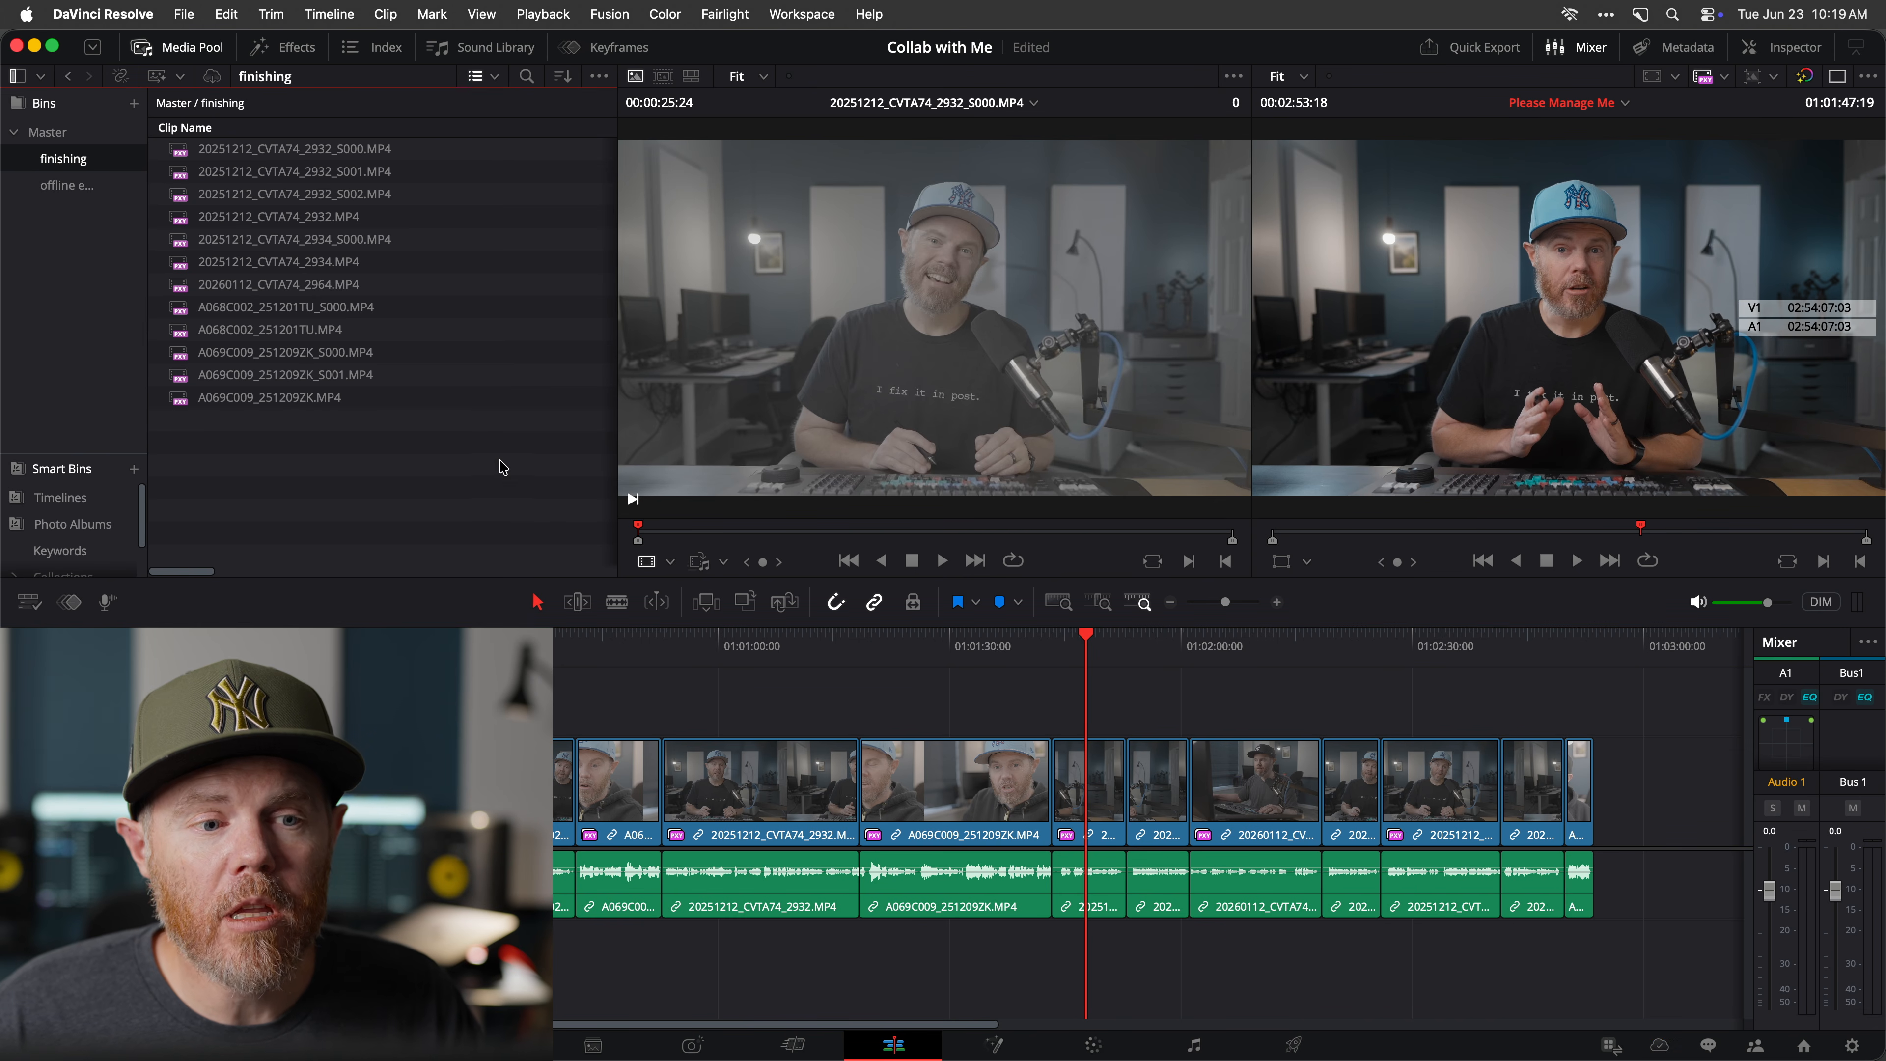
click(269, 147)
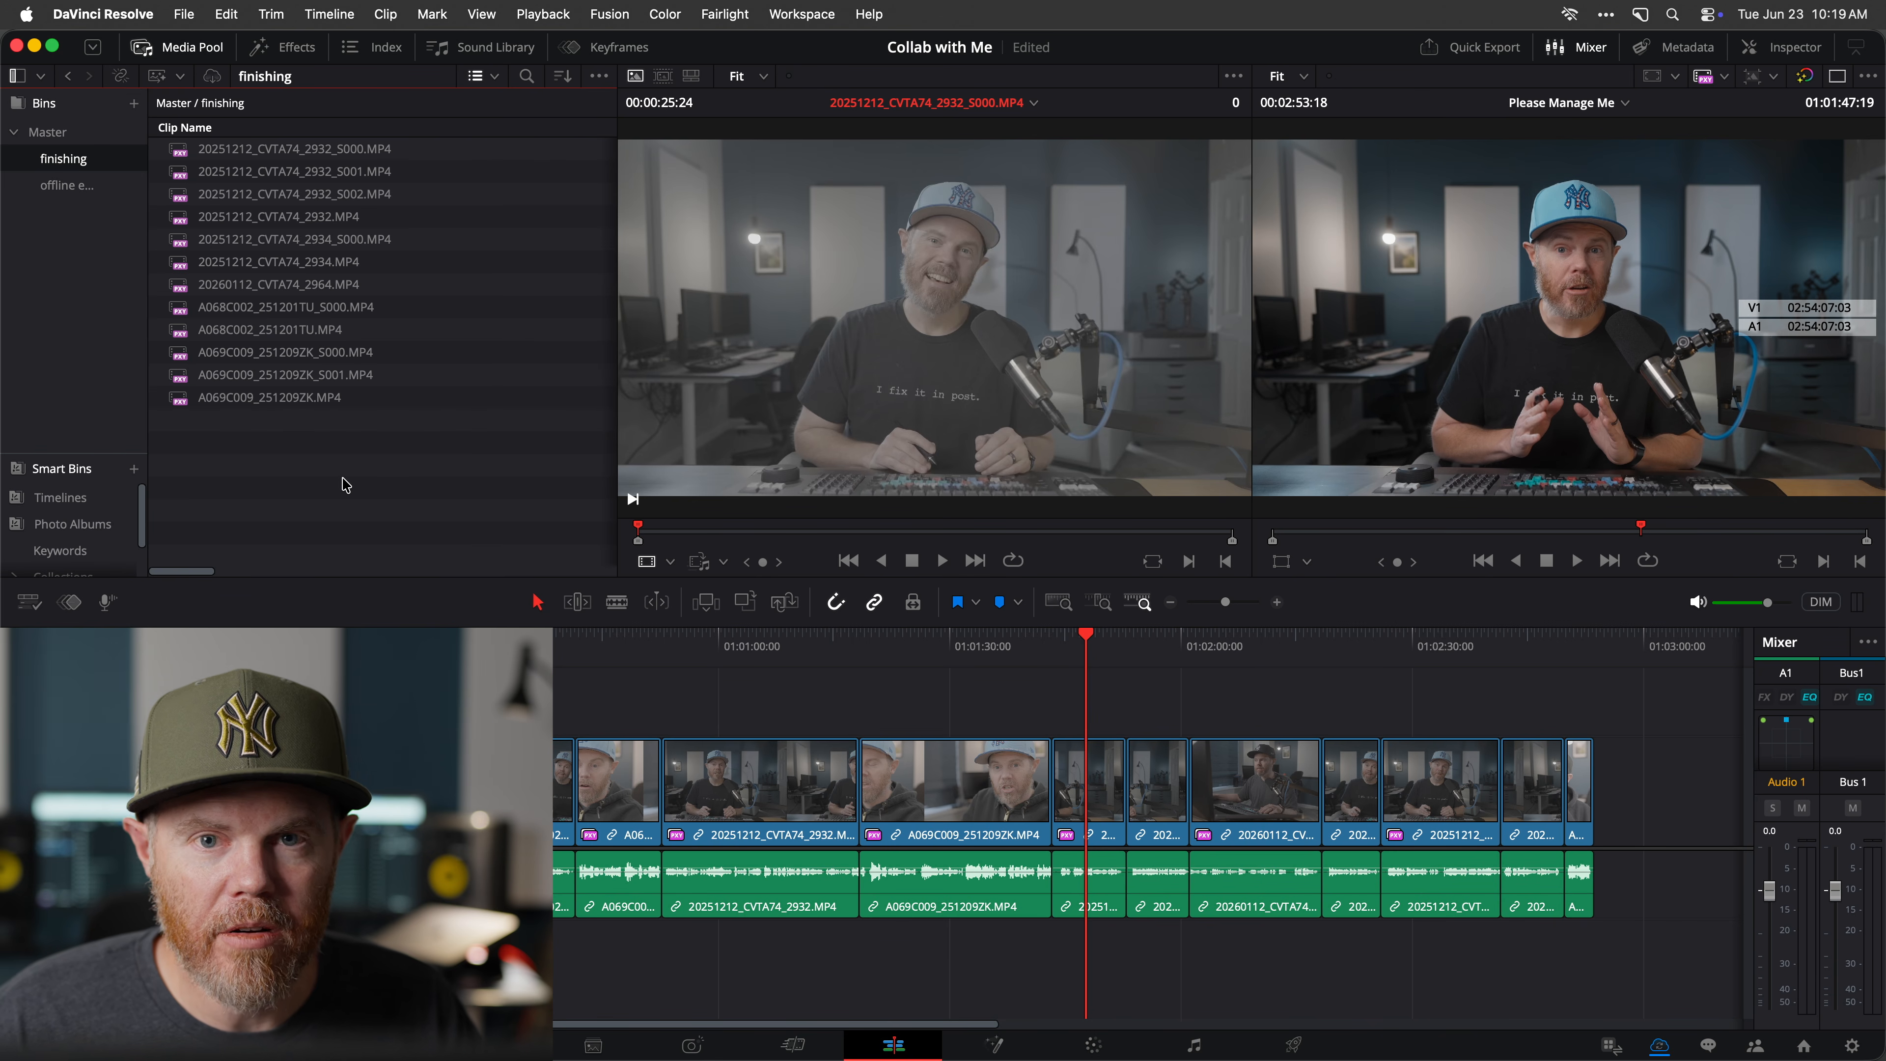
Import the timeline file Please Manage Me.drt from the Collab with Me folder into the finishing bin.
key(super+Tab)
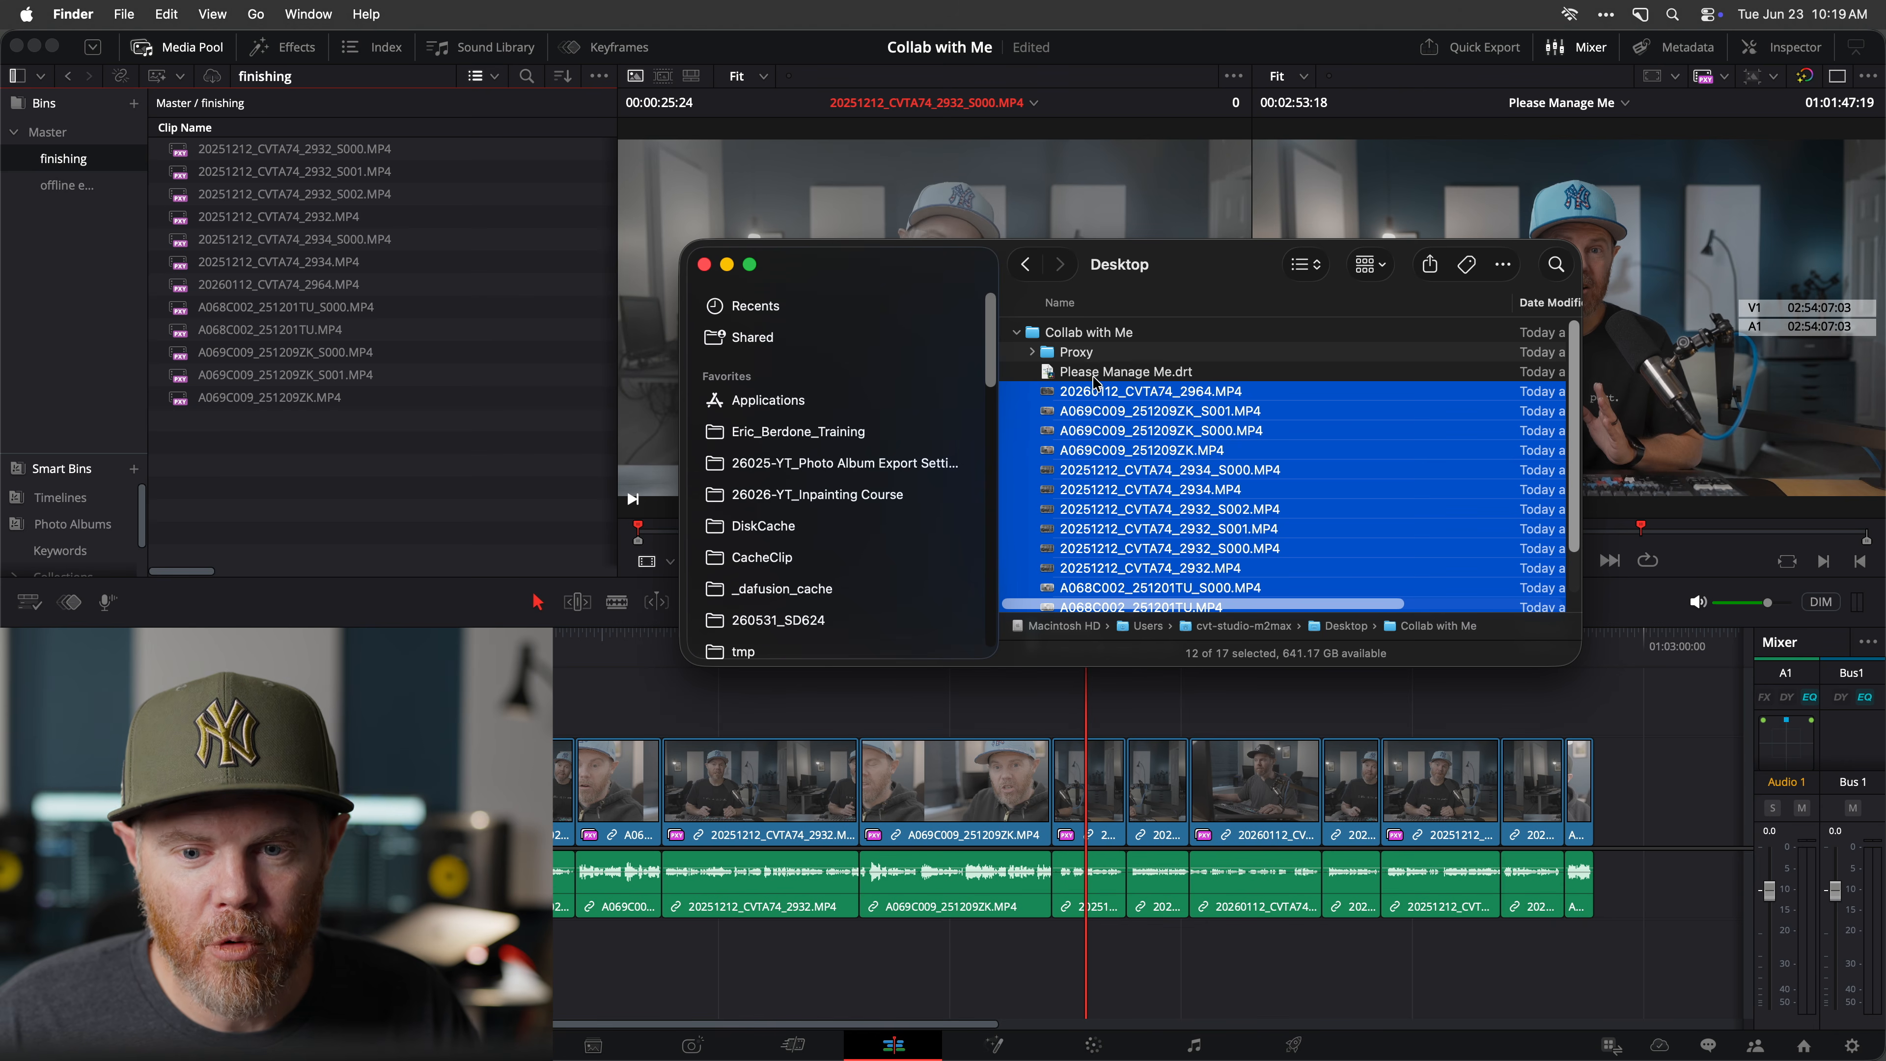
click(1094, 376)
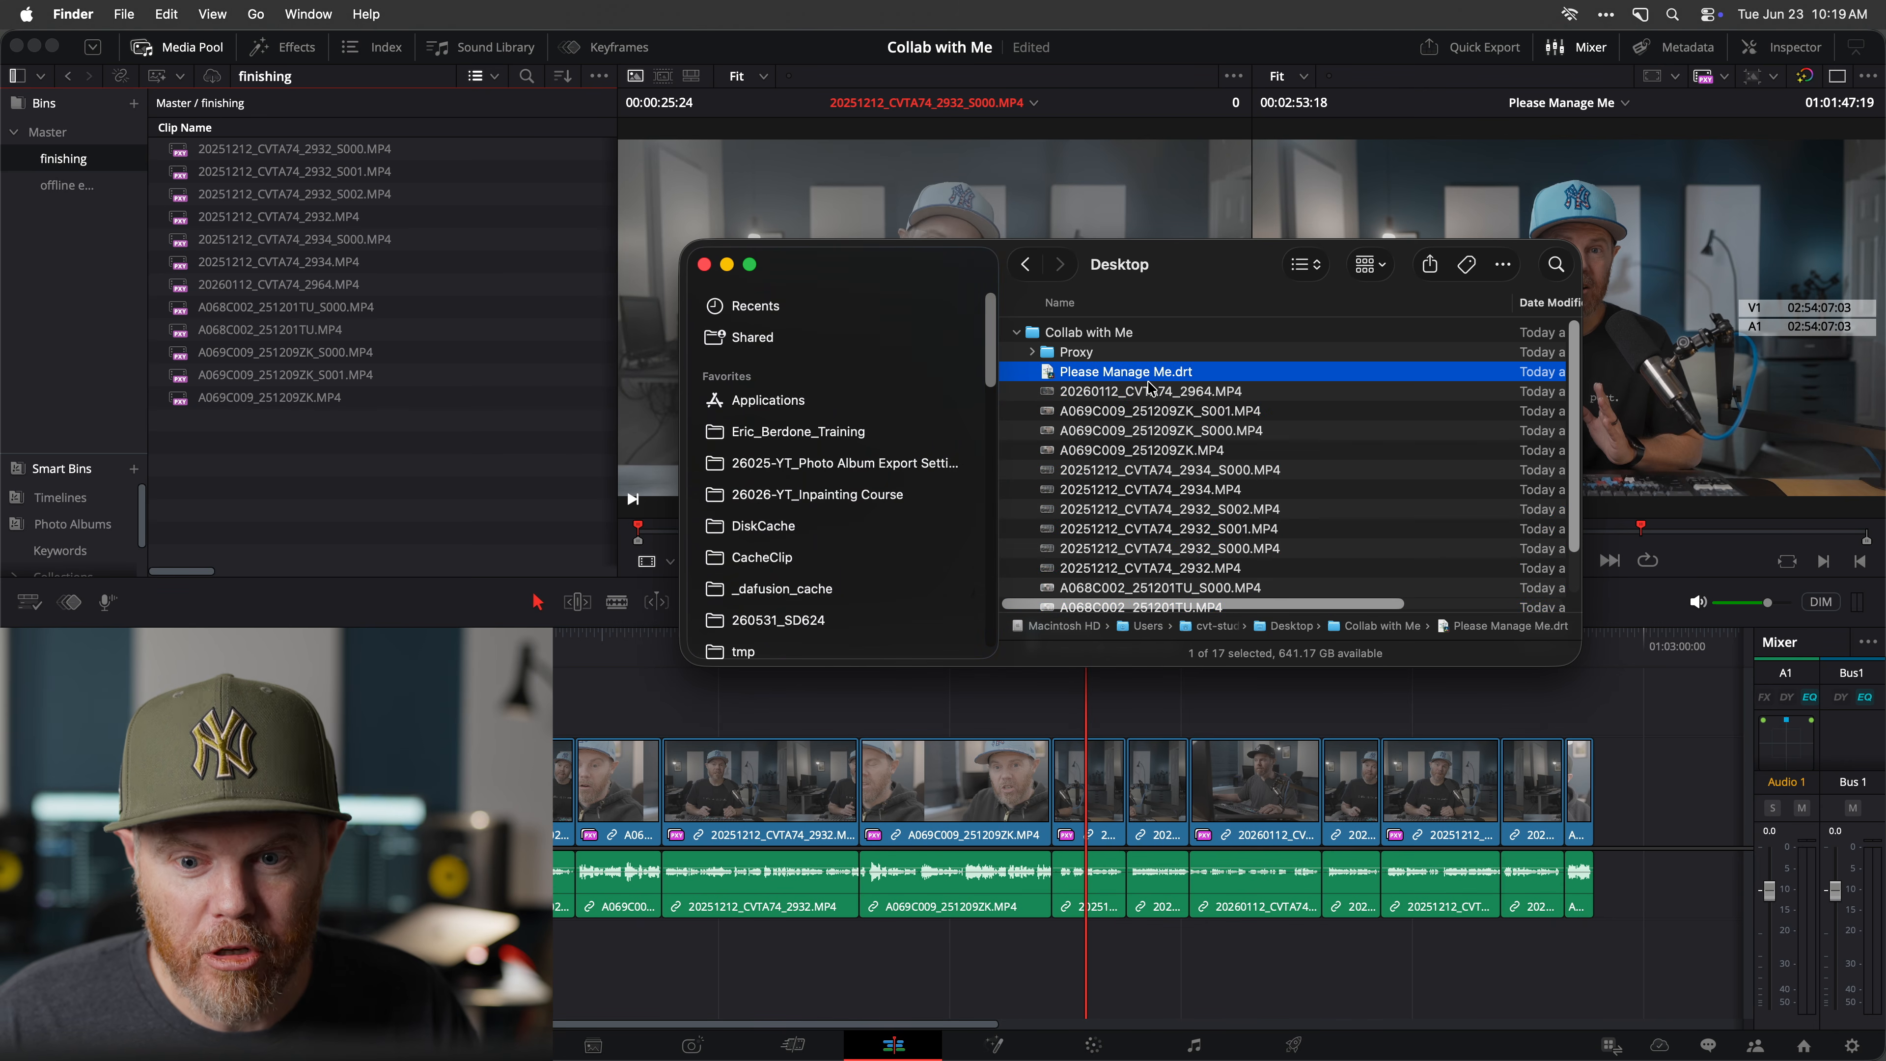
drag(1056, 378, 235, 463)
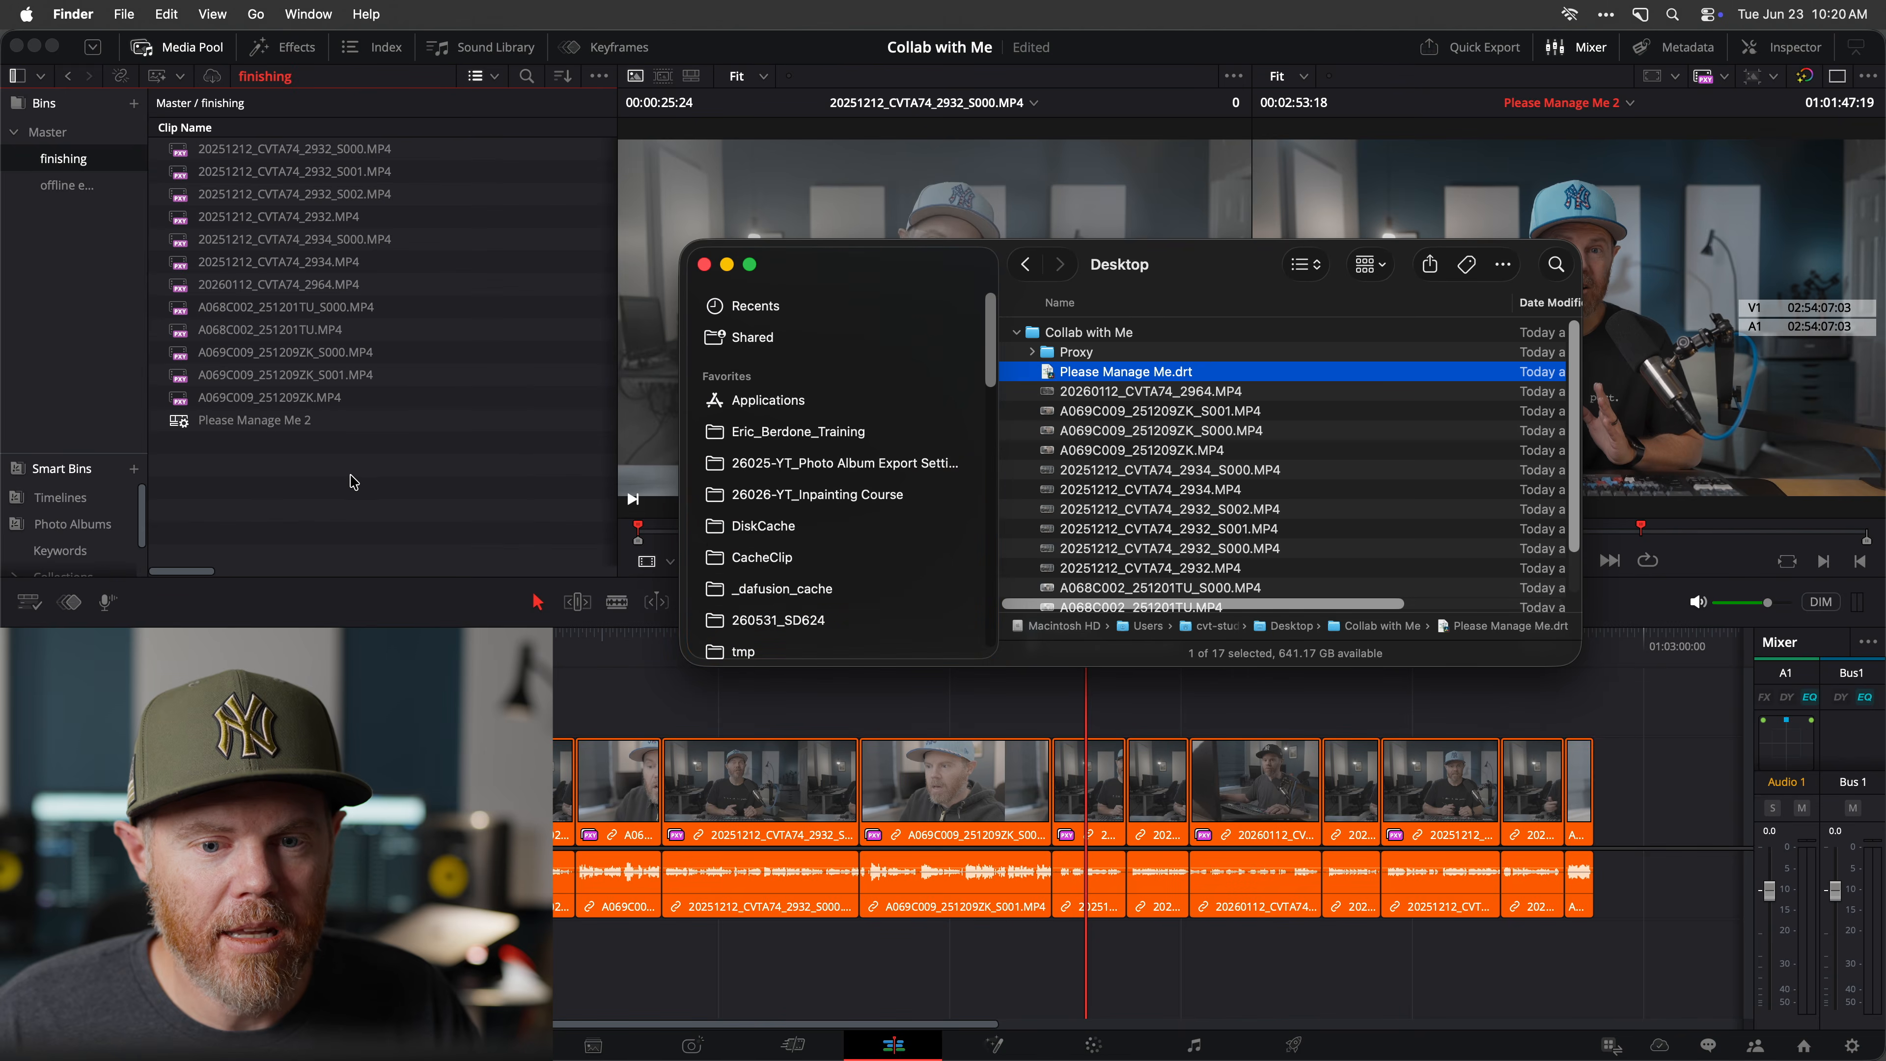
click(359, 476)
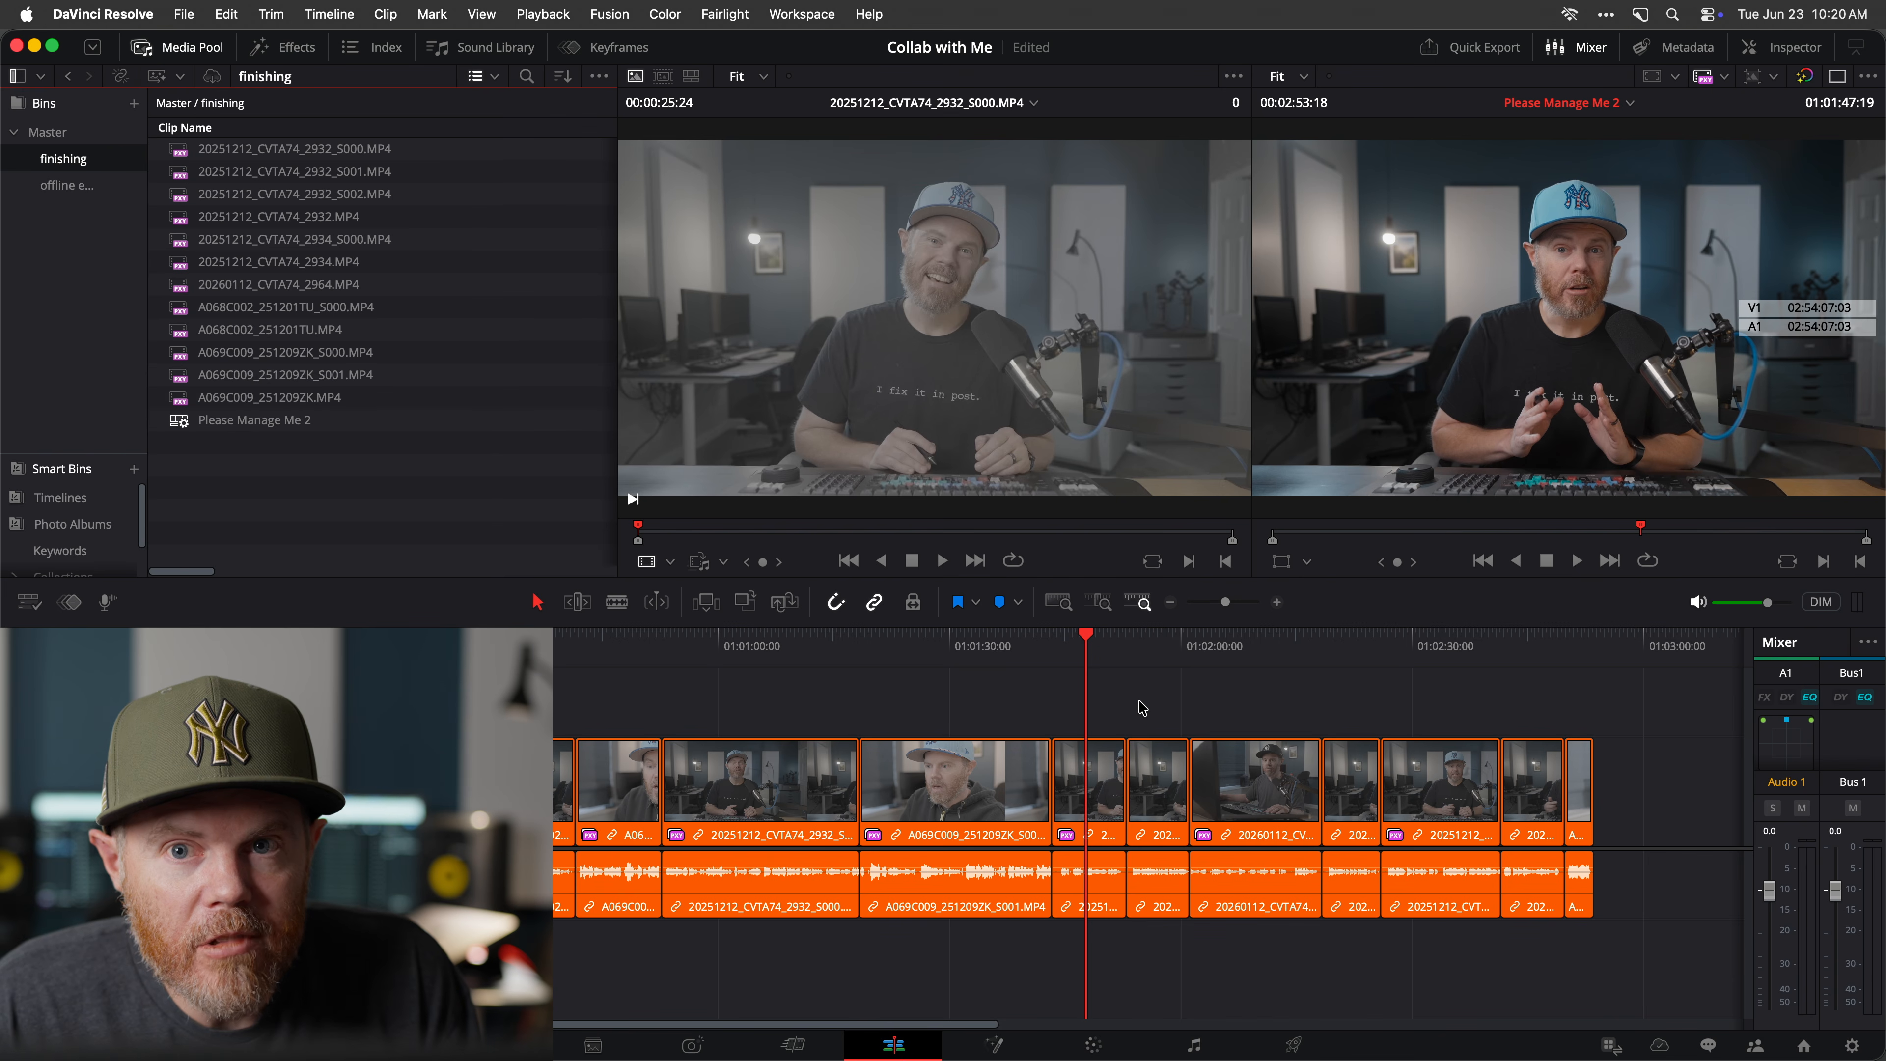
Find the timeline clip 20251212_CVTA74_2932_S000.MP4 in the media pool and reveal its source file in Finder to check its location.
drag(1059, 651, 1311, 711)
drag(989, 654, 805, 651)
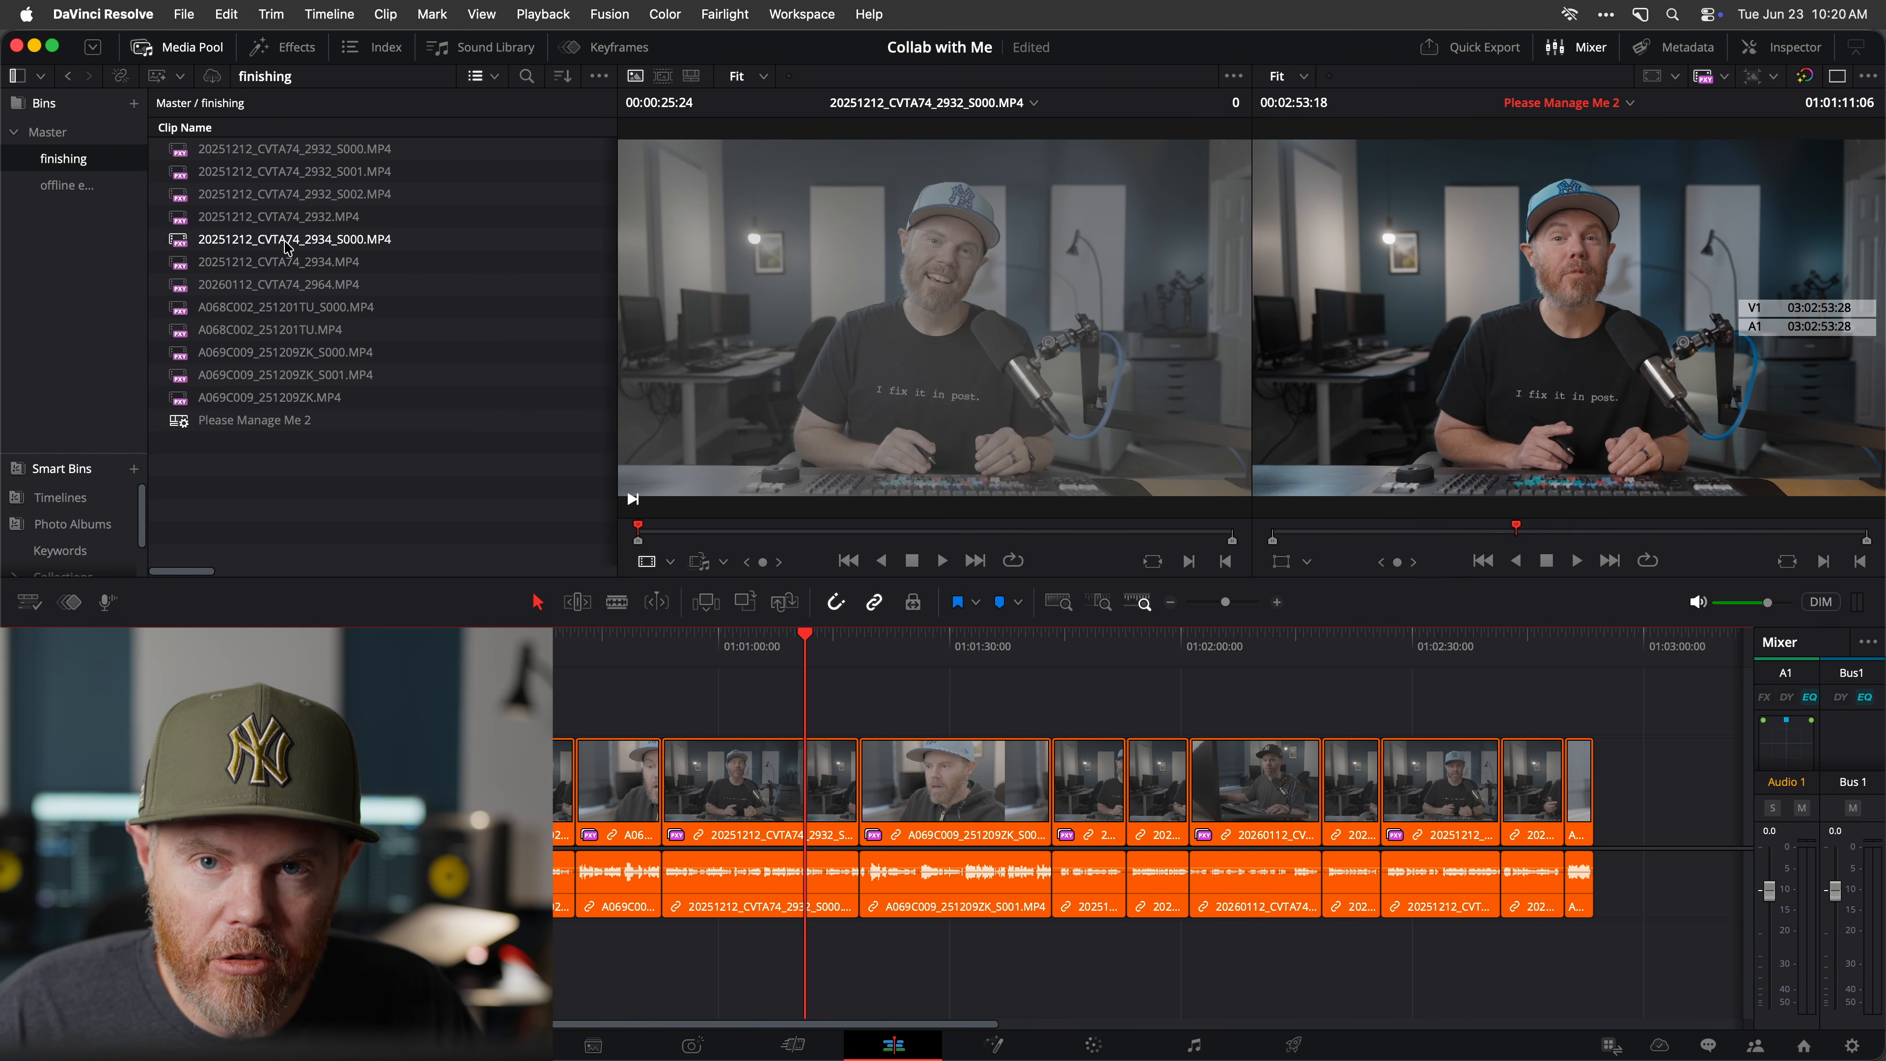
click(771, 766)
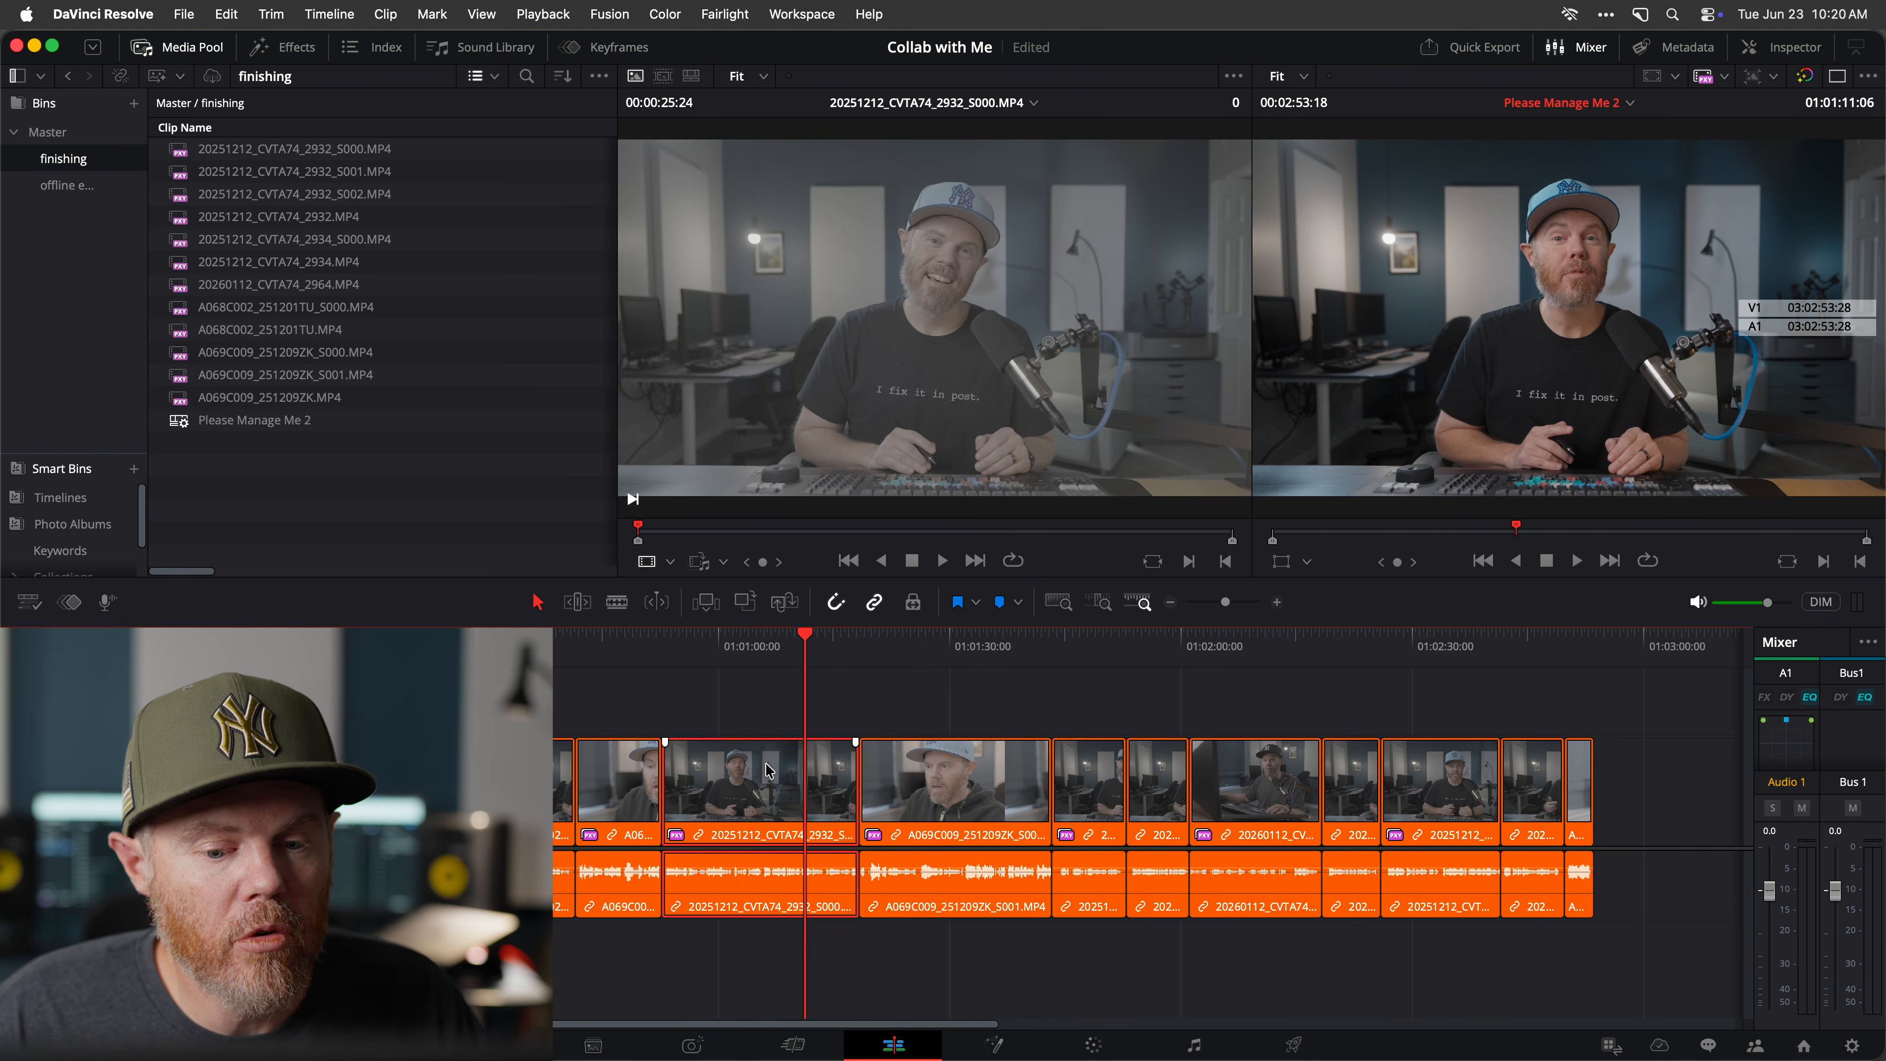
right_click(768, 769)
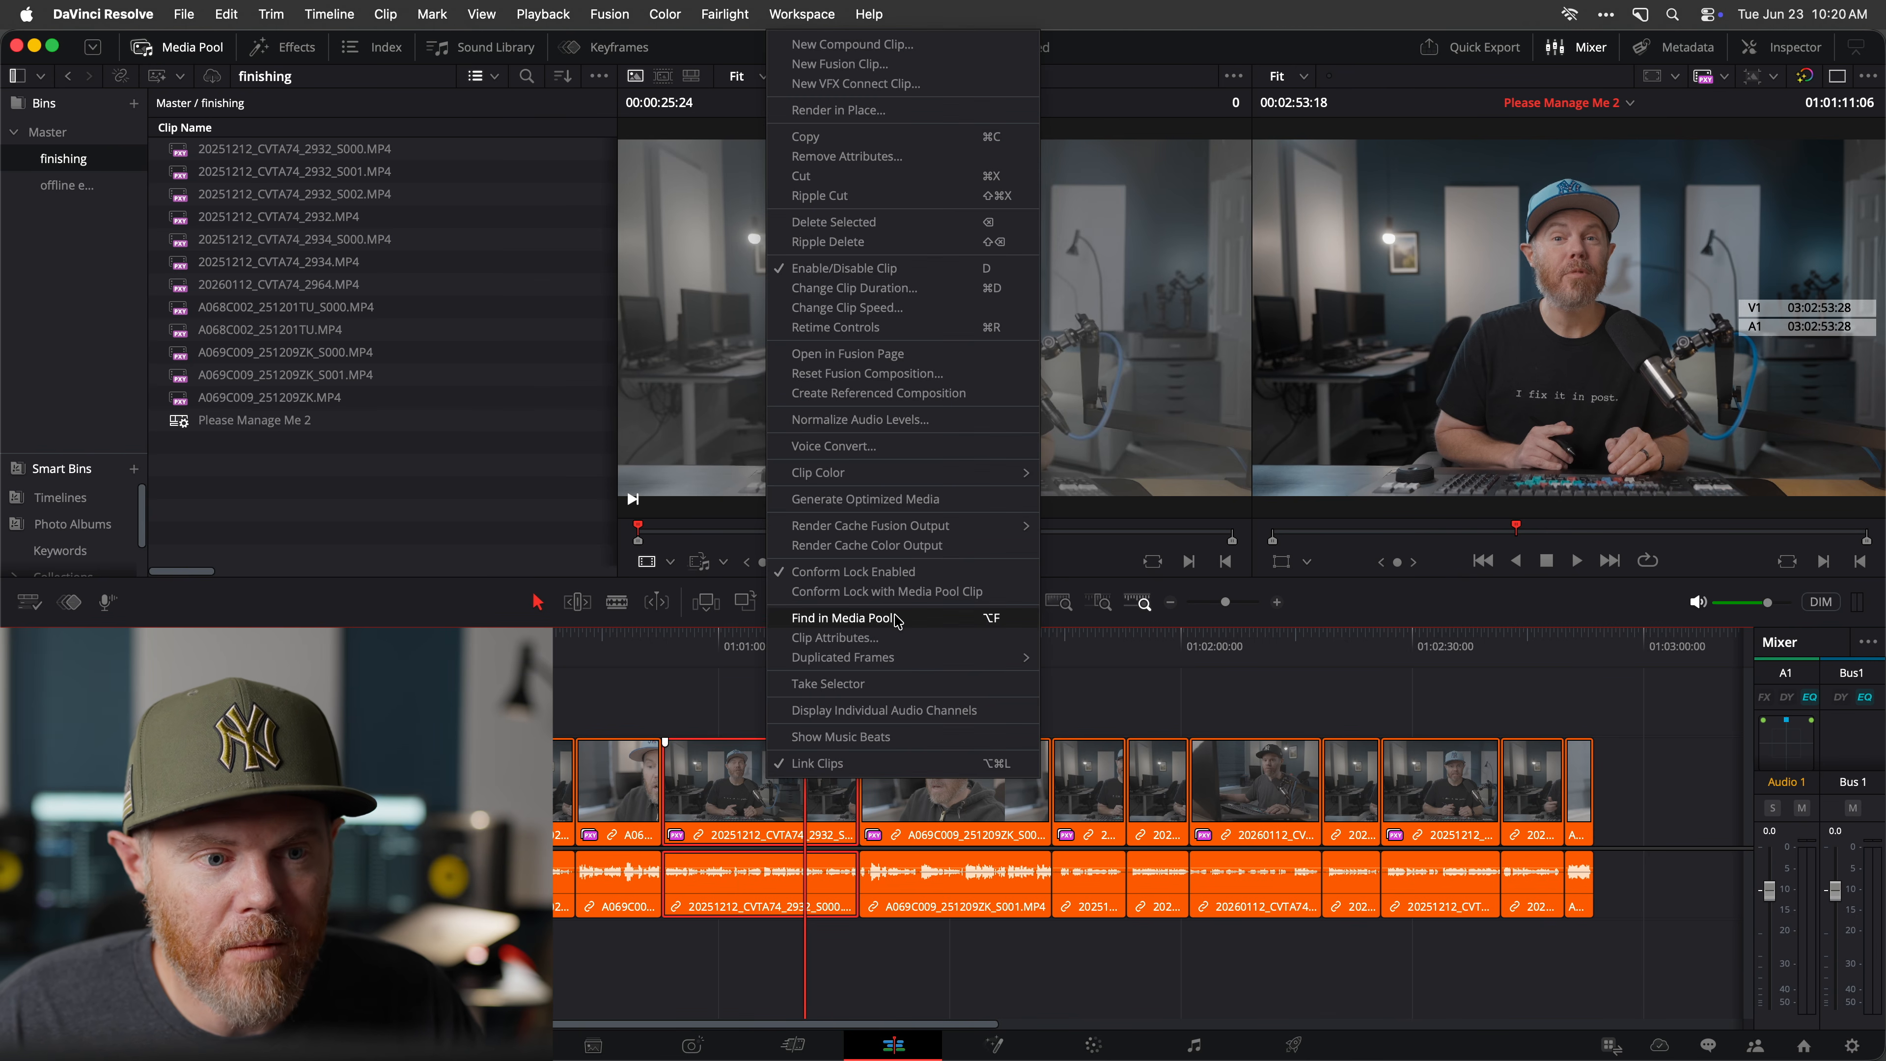
click(838, 617)
right_click(407, 155)
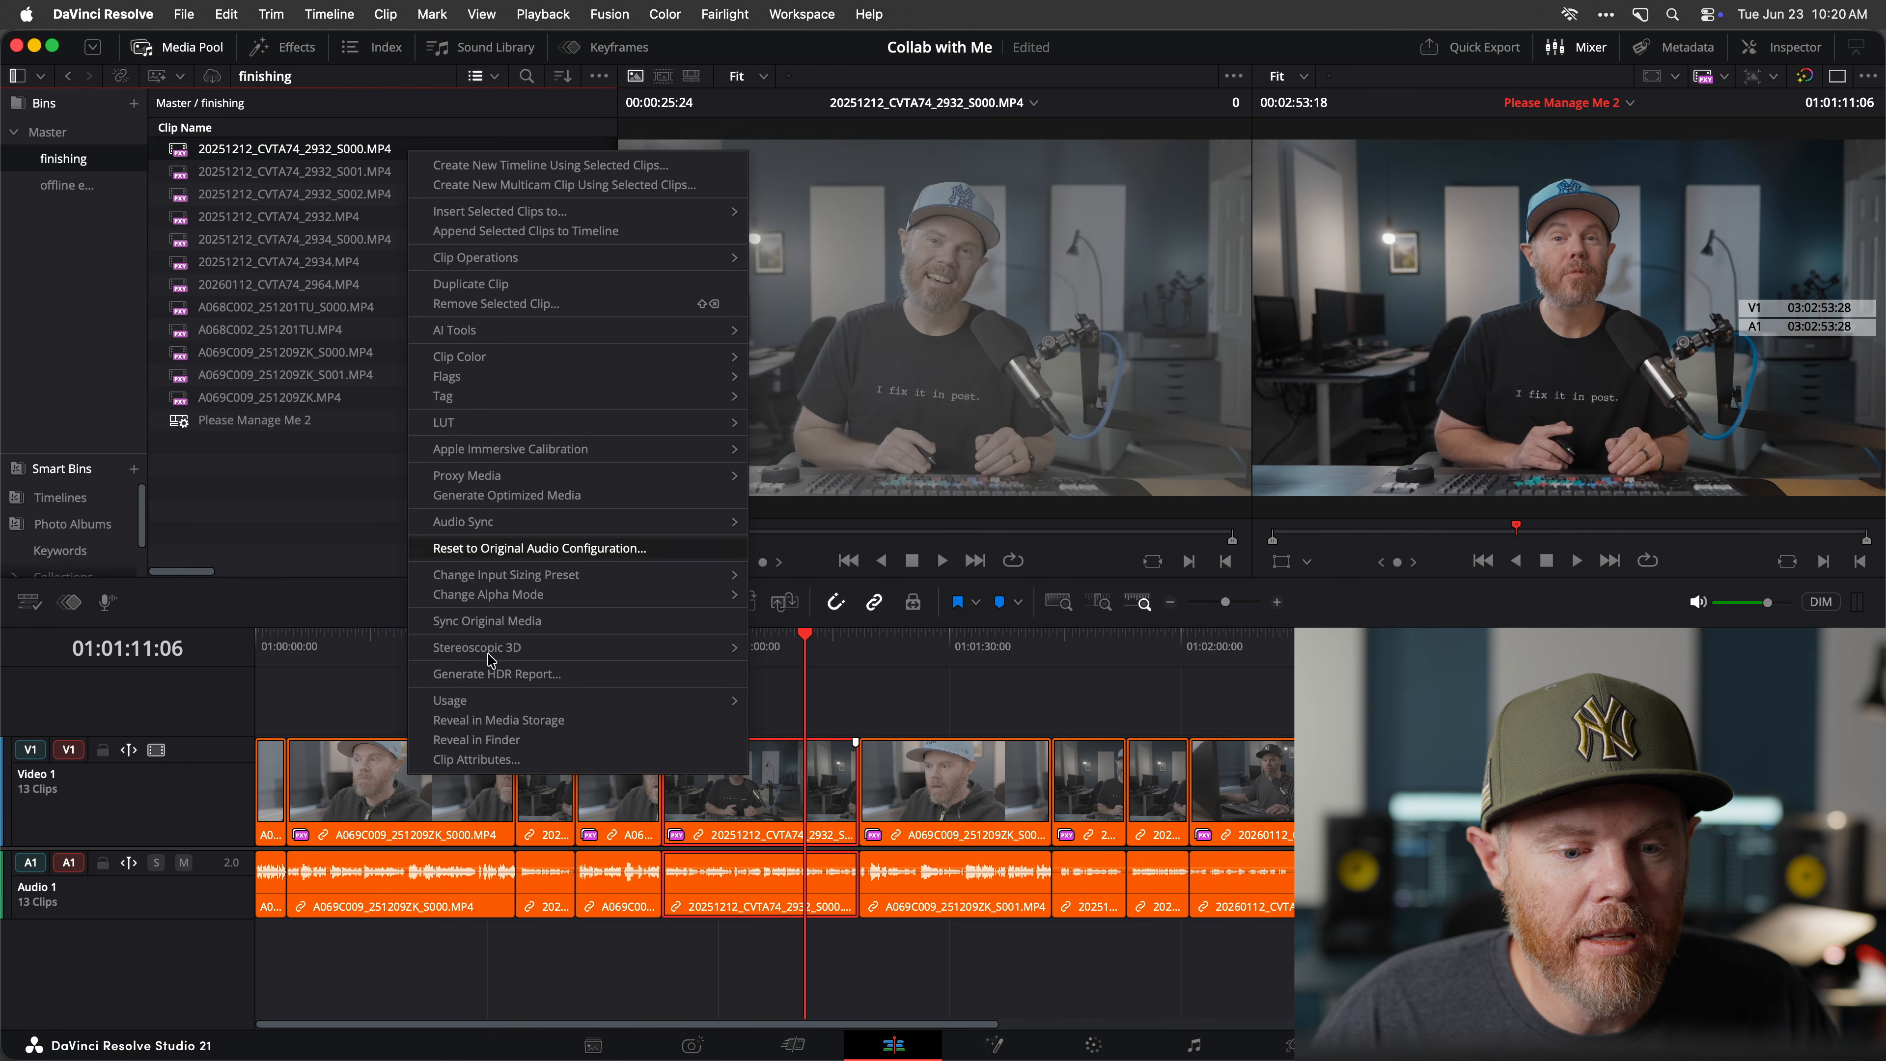
click(505, 732)
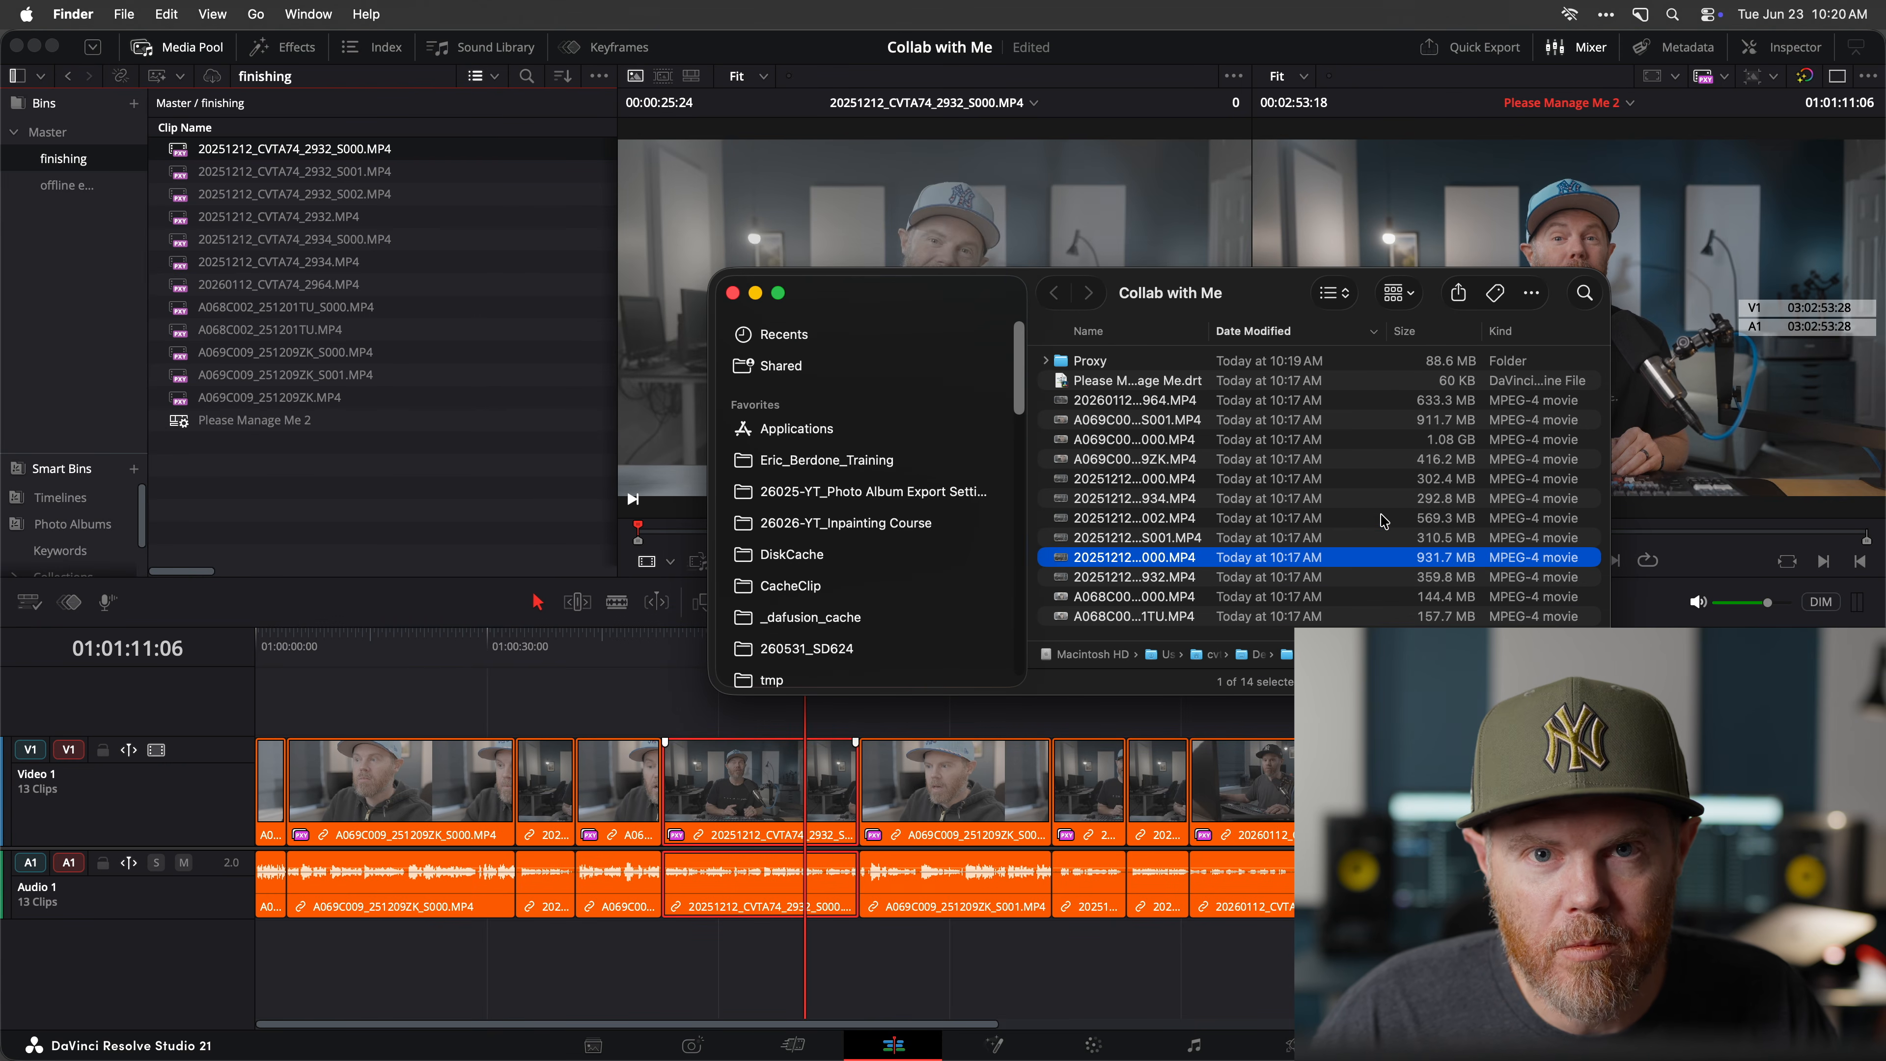
click(375, 502)
Copy all Video 1 clips from the Please Manage Me timeline and return to the Please Manage Me 2 timeline.
drag(806, 647, 794, 647)
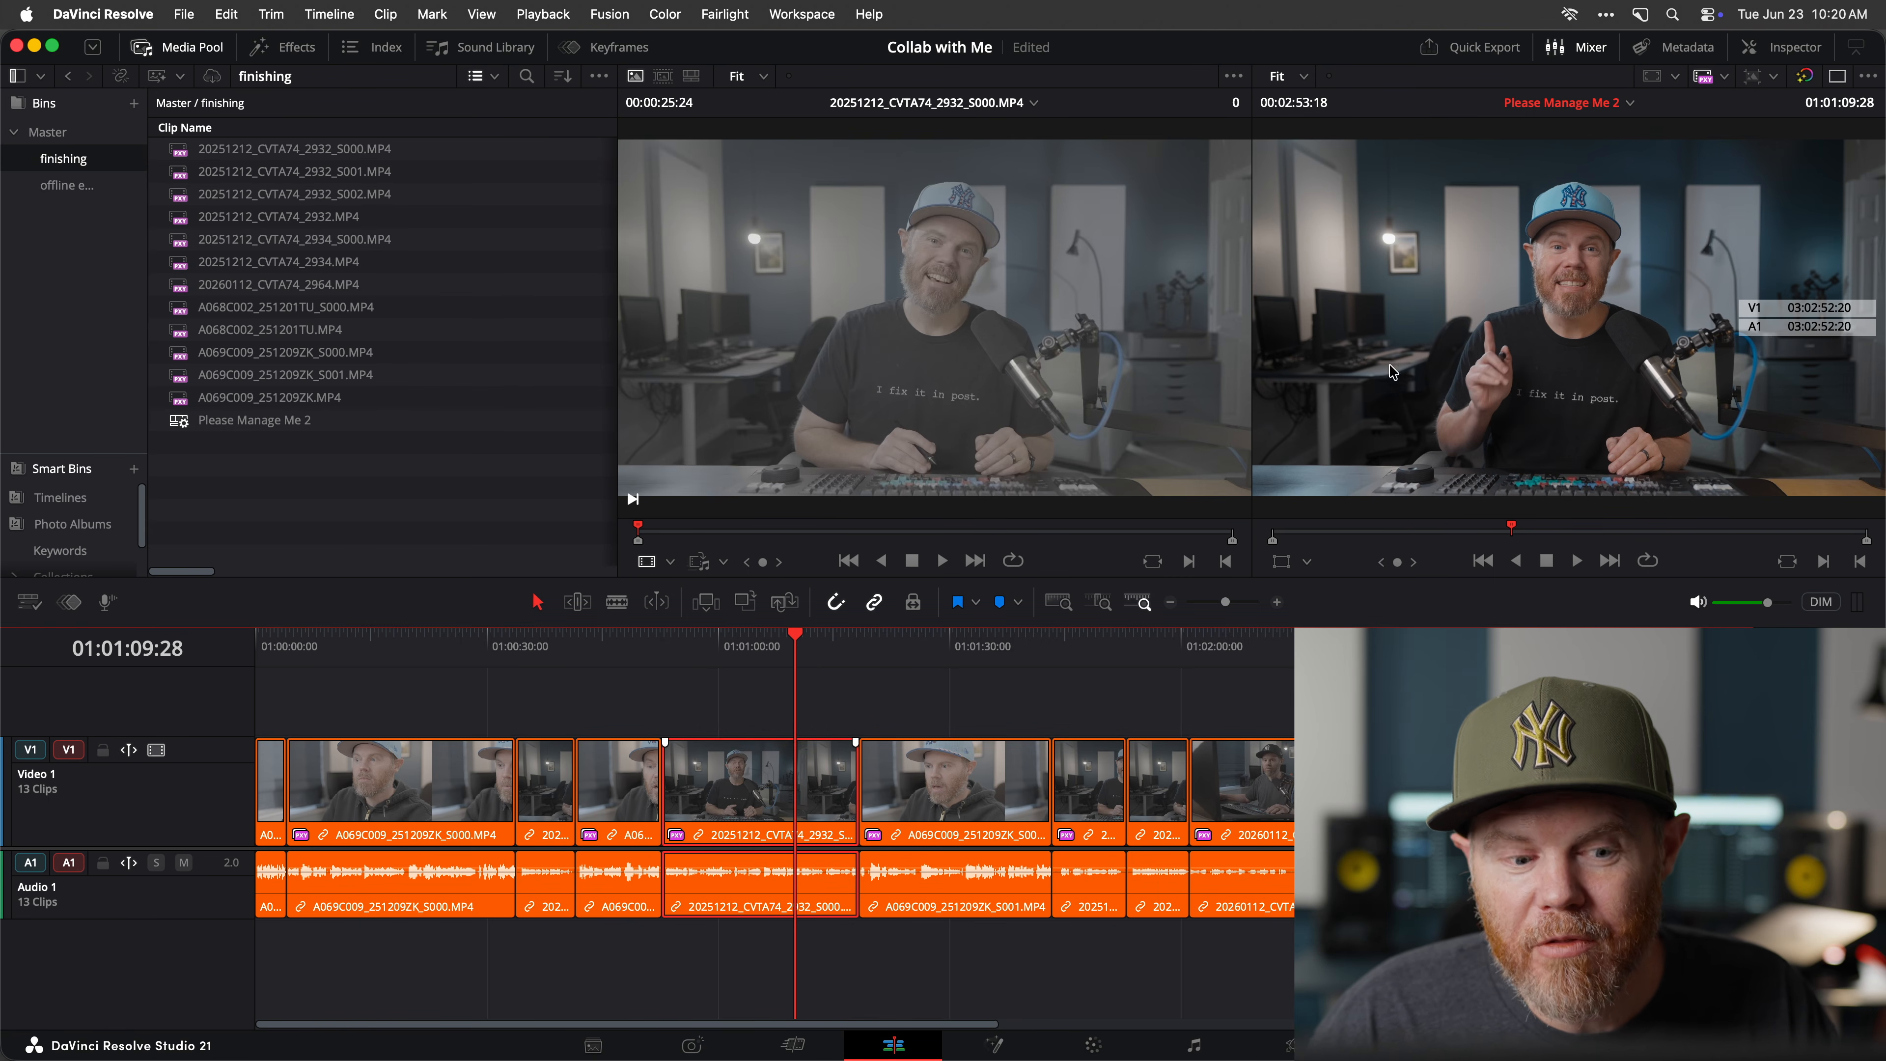
drag(217, 846, 218, 878)
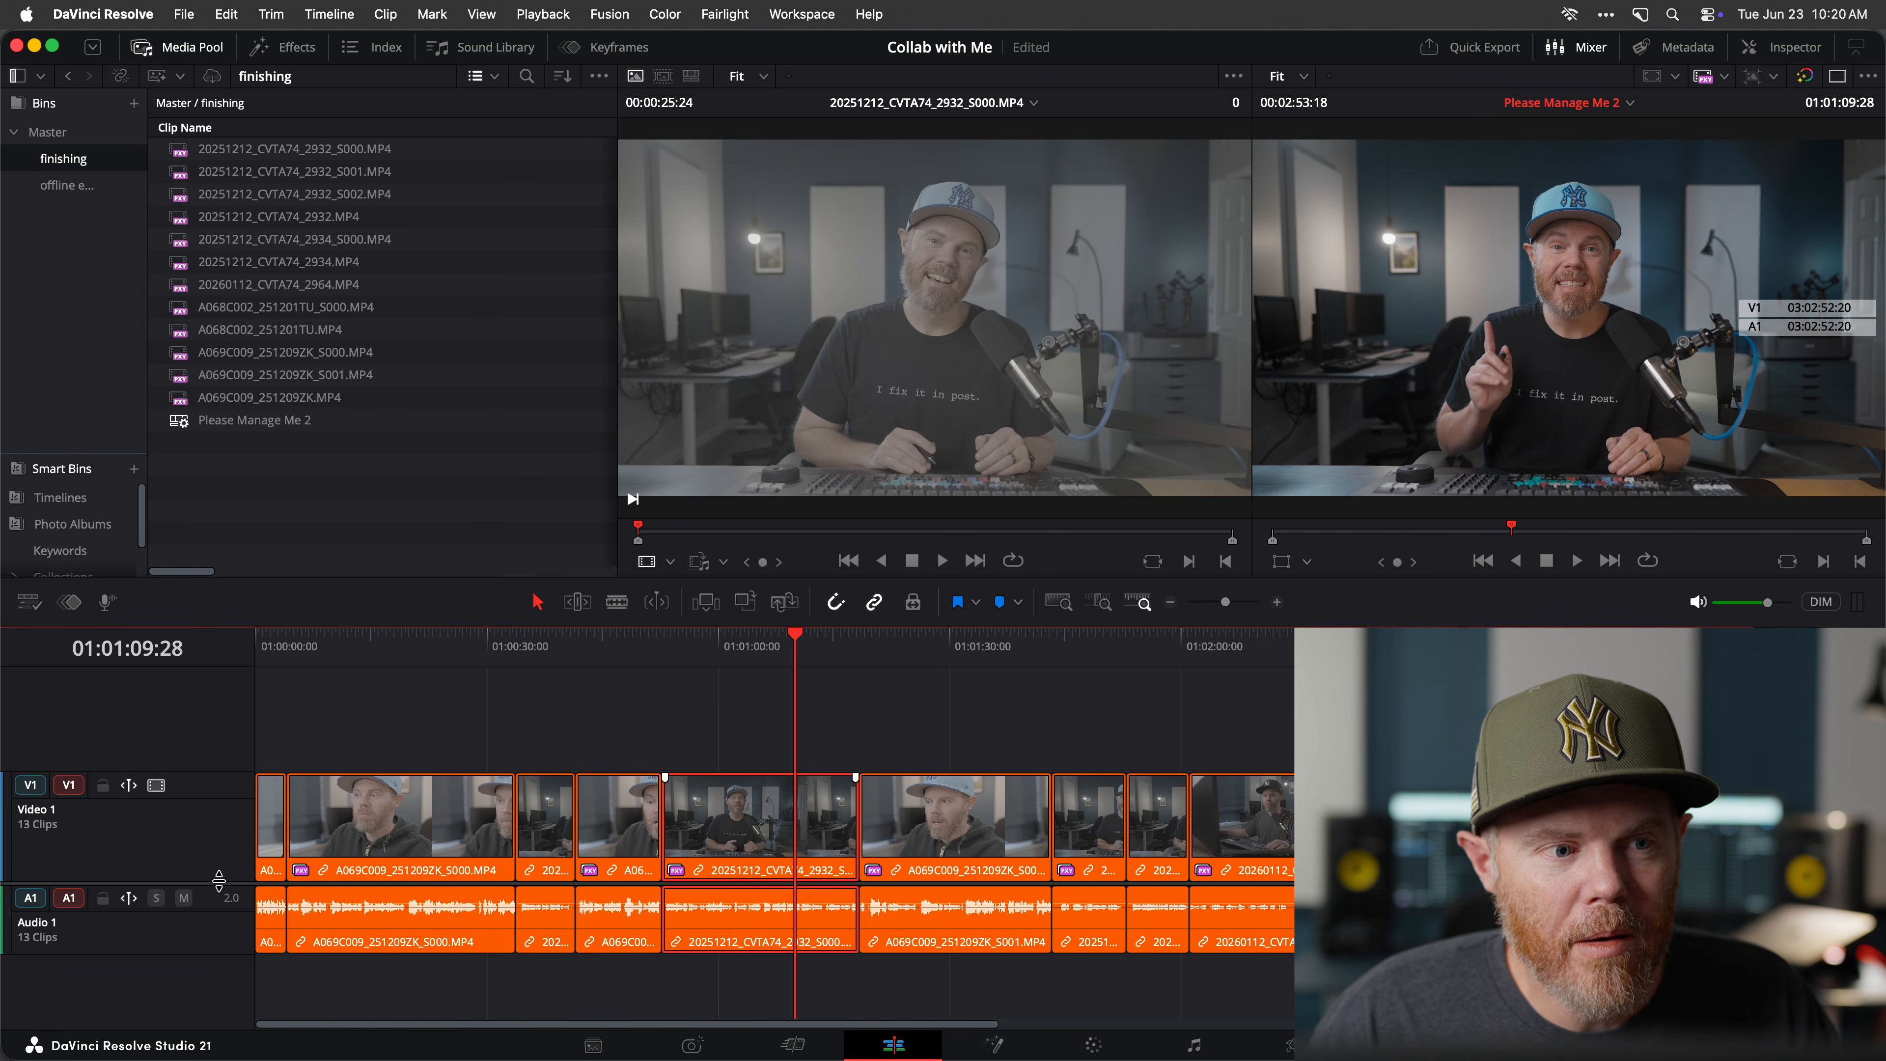
click(1604, 110)
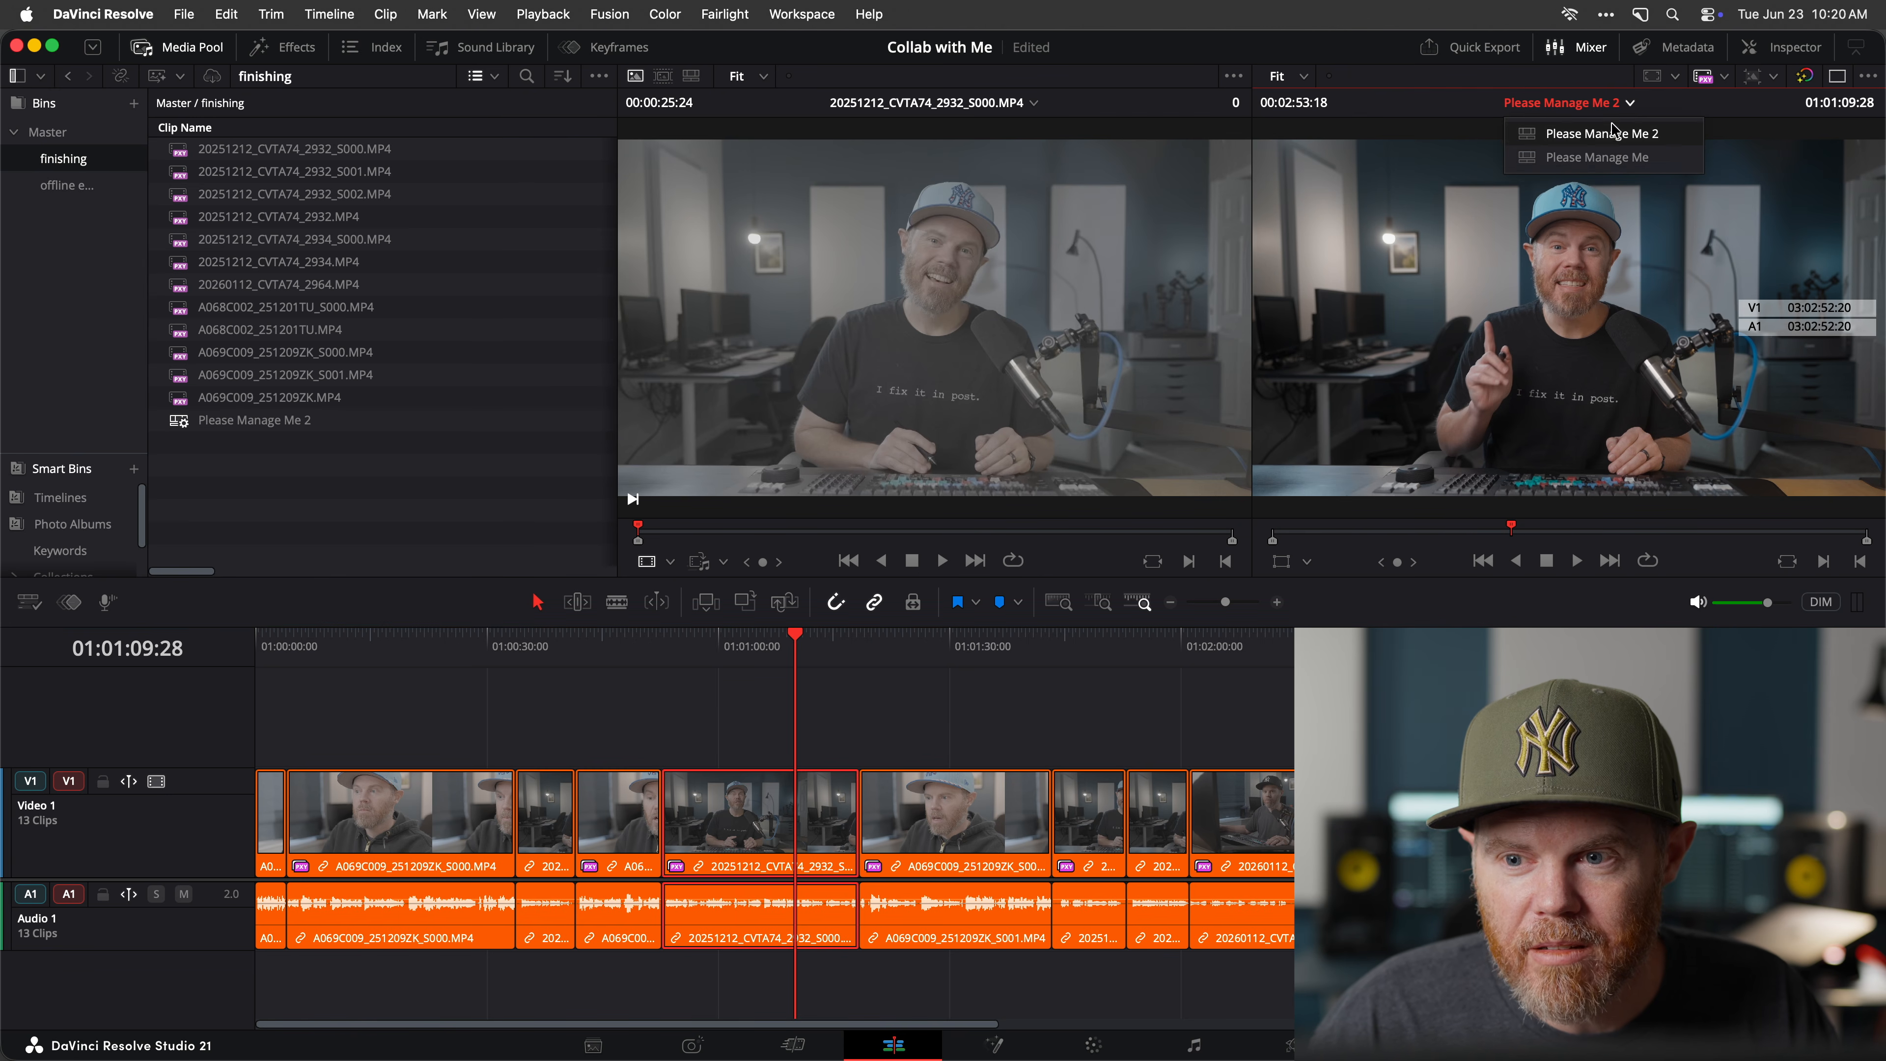
click(1662, 158)
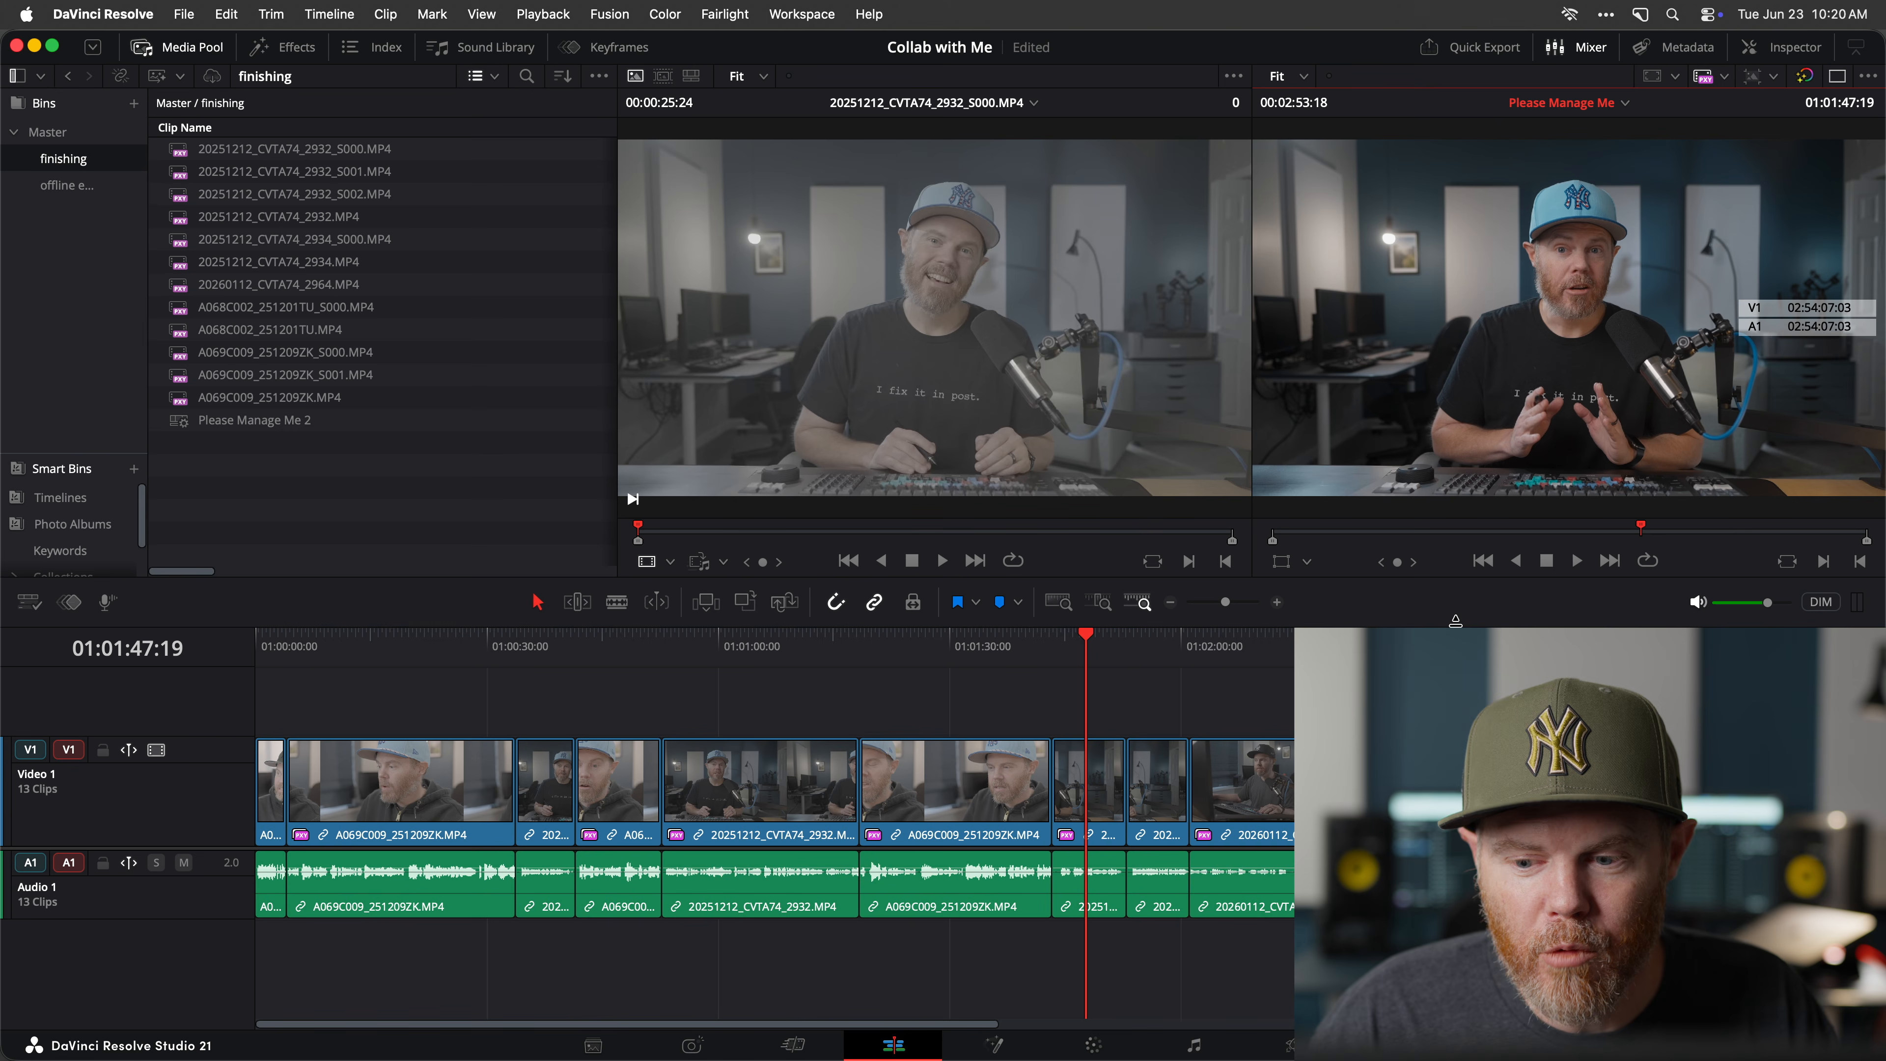
click(151, 836)
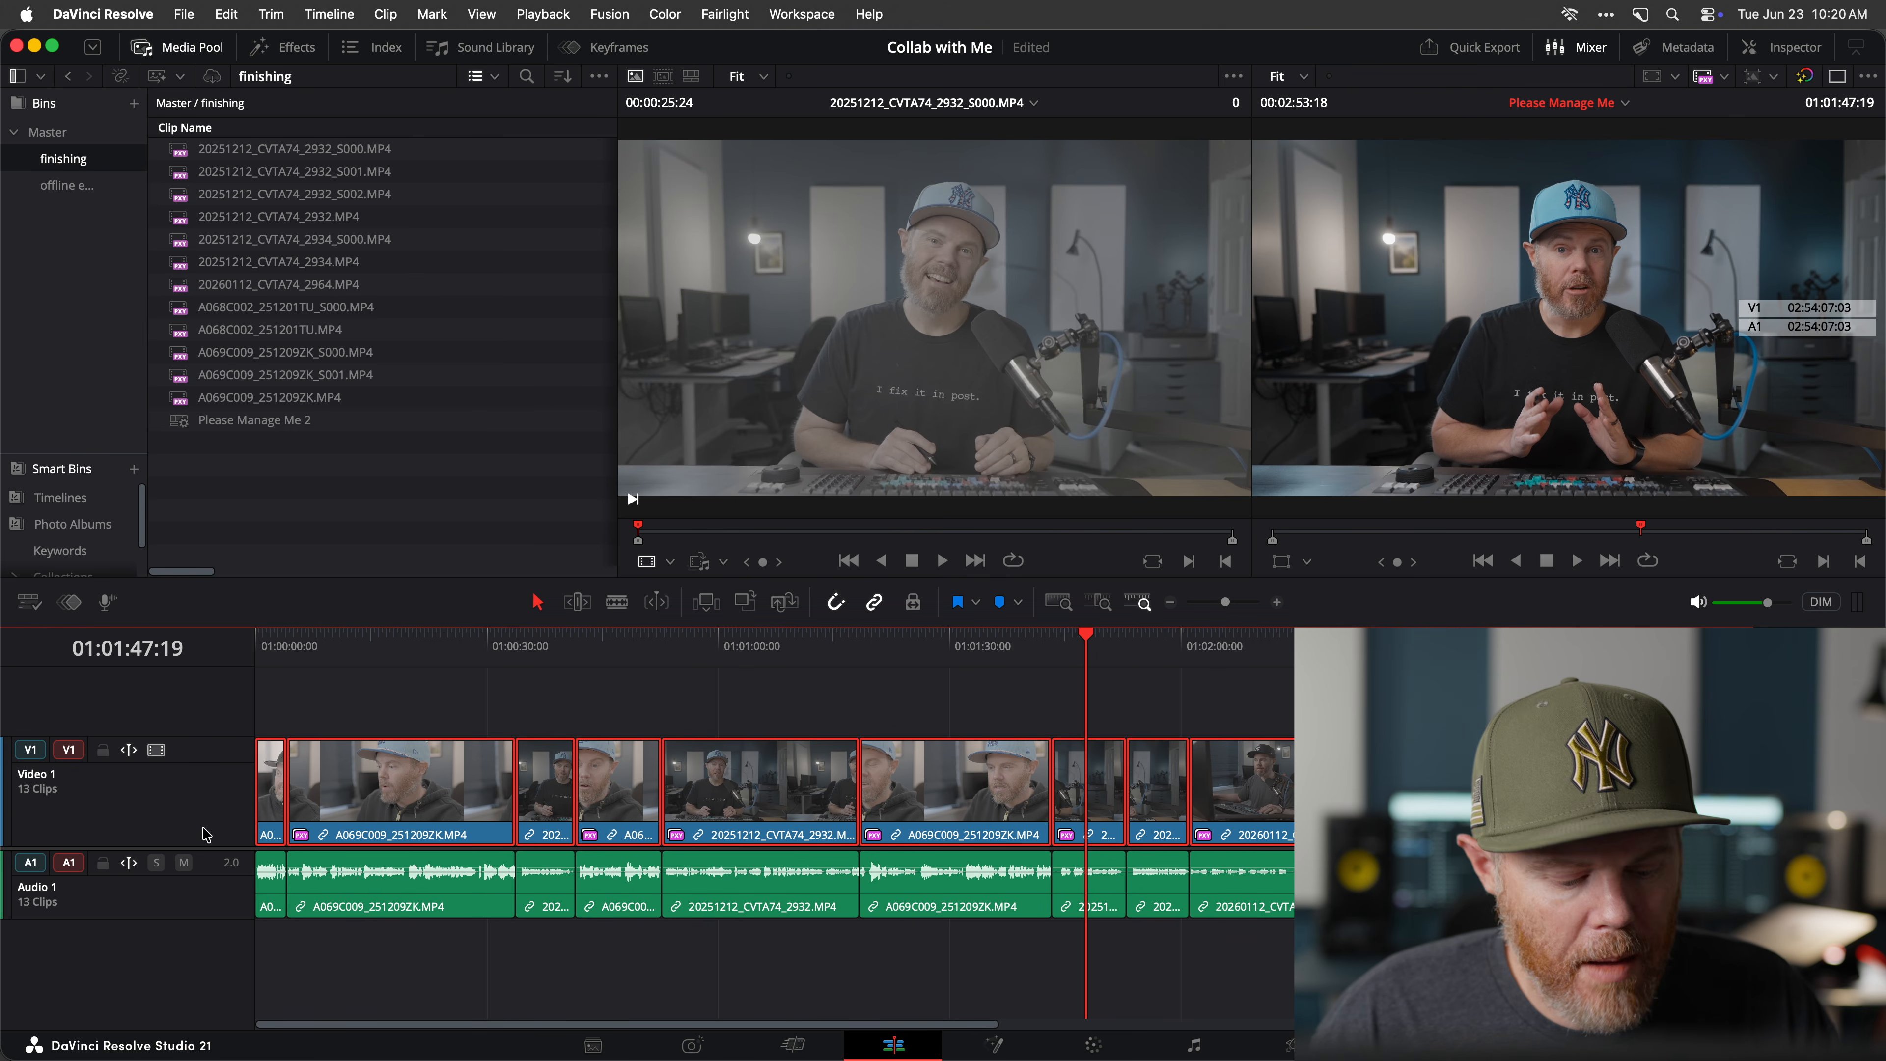
click(1507, 105)
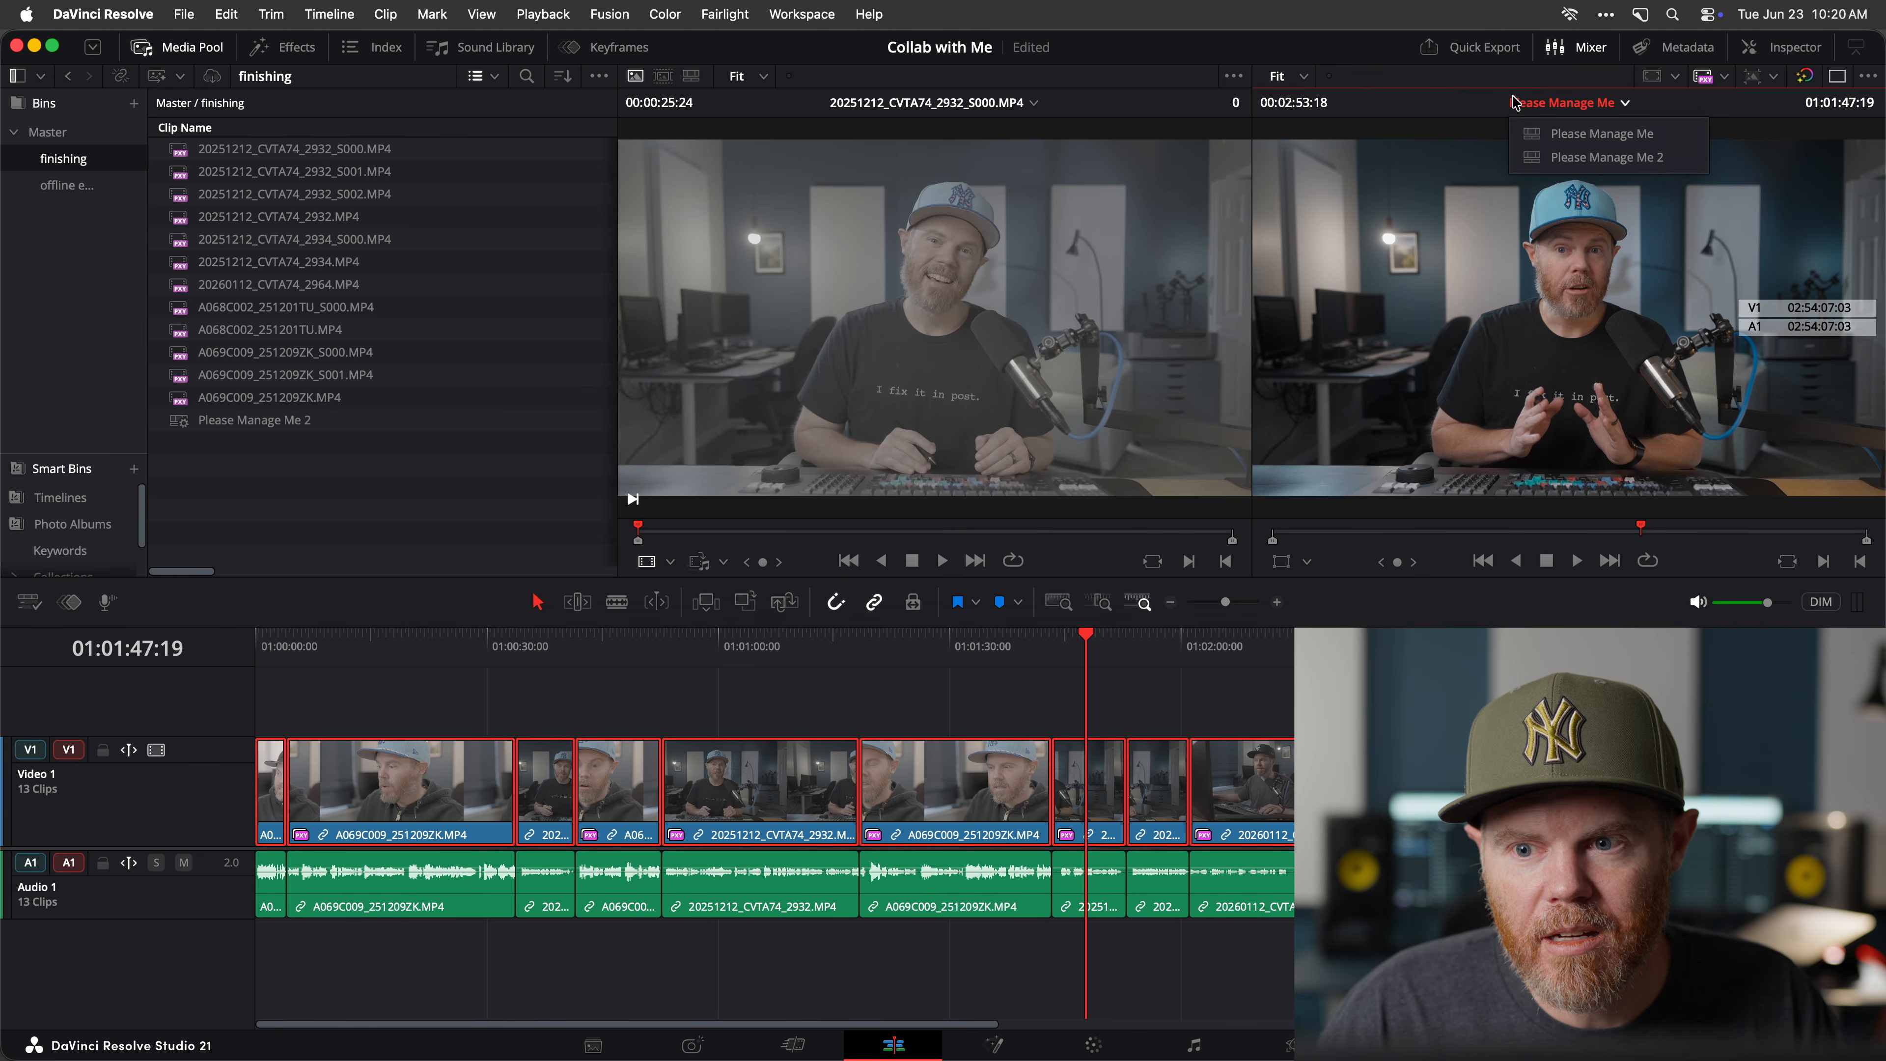
click(1565, 159)
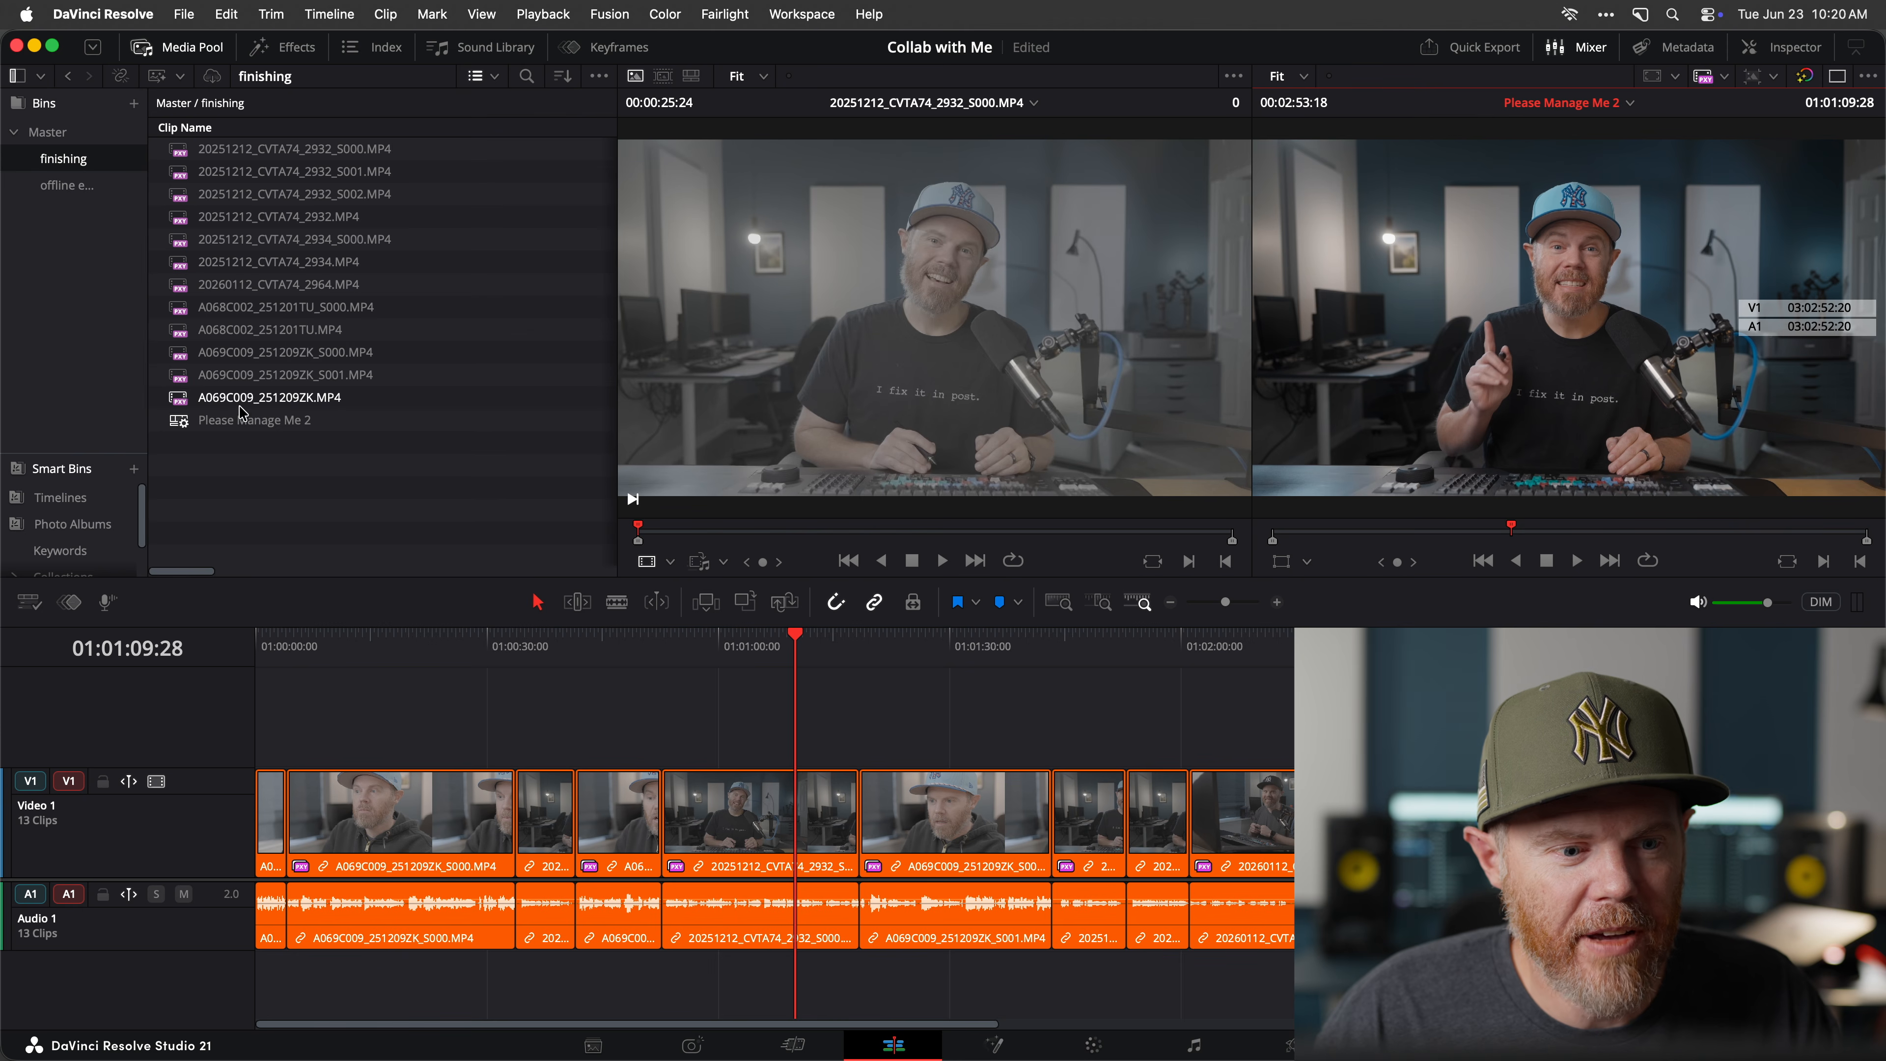
Rename the Please Manage Me 2 timeline in the finishing bin as Finishing.
click(344, 420)
click(343, 421)
text(Fins)
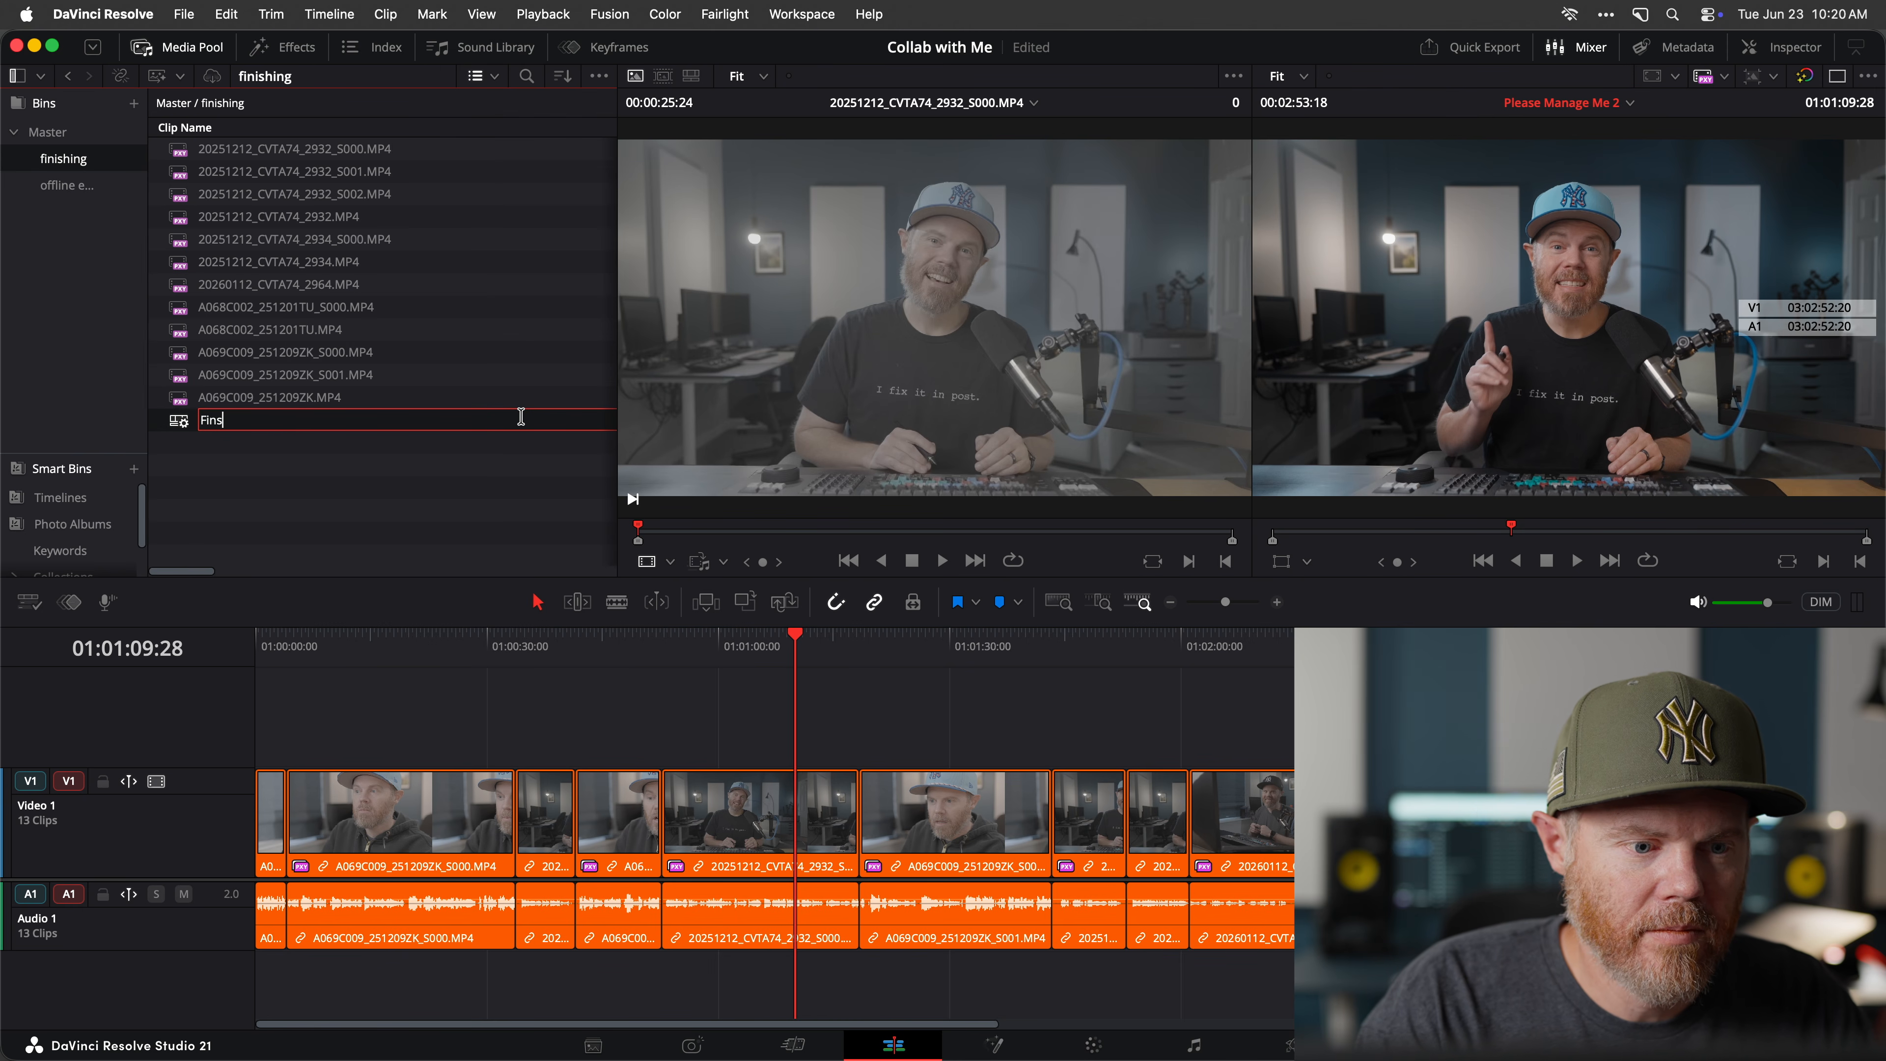
text(ihng)
key(Return)
Add a second video track to the Finishing timeline and paste the copied clips onto it from 01:00:00:00.
drag(590, 648, 140, 741)
right_click(140, 742)
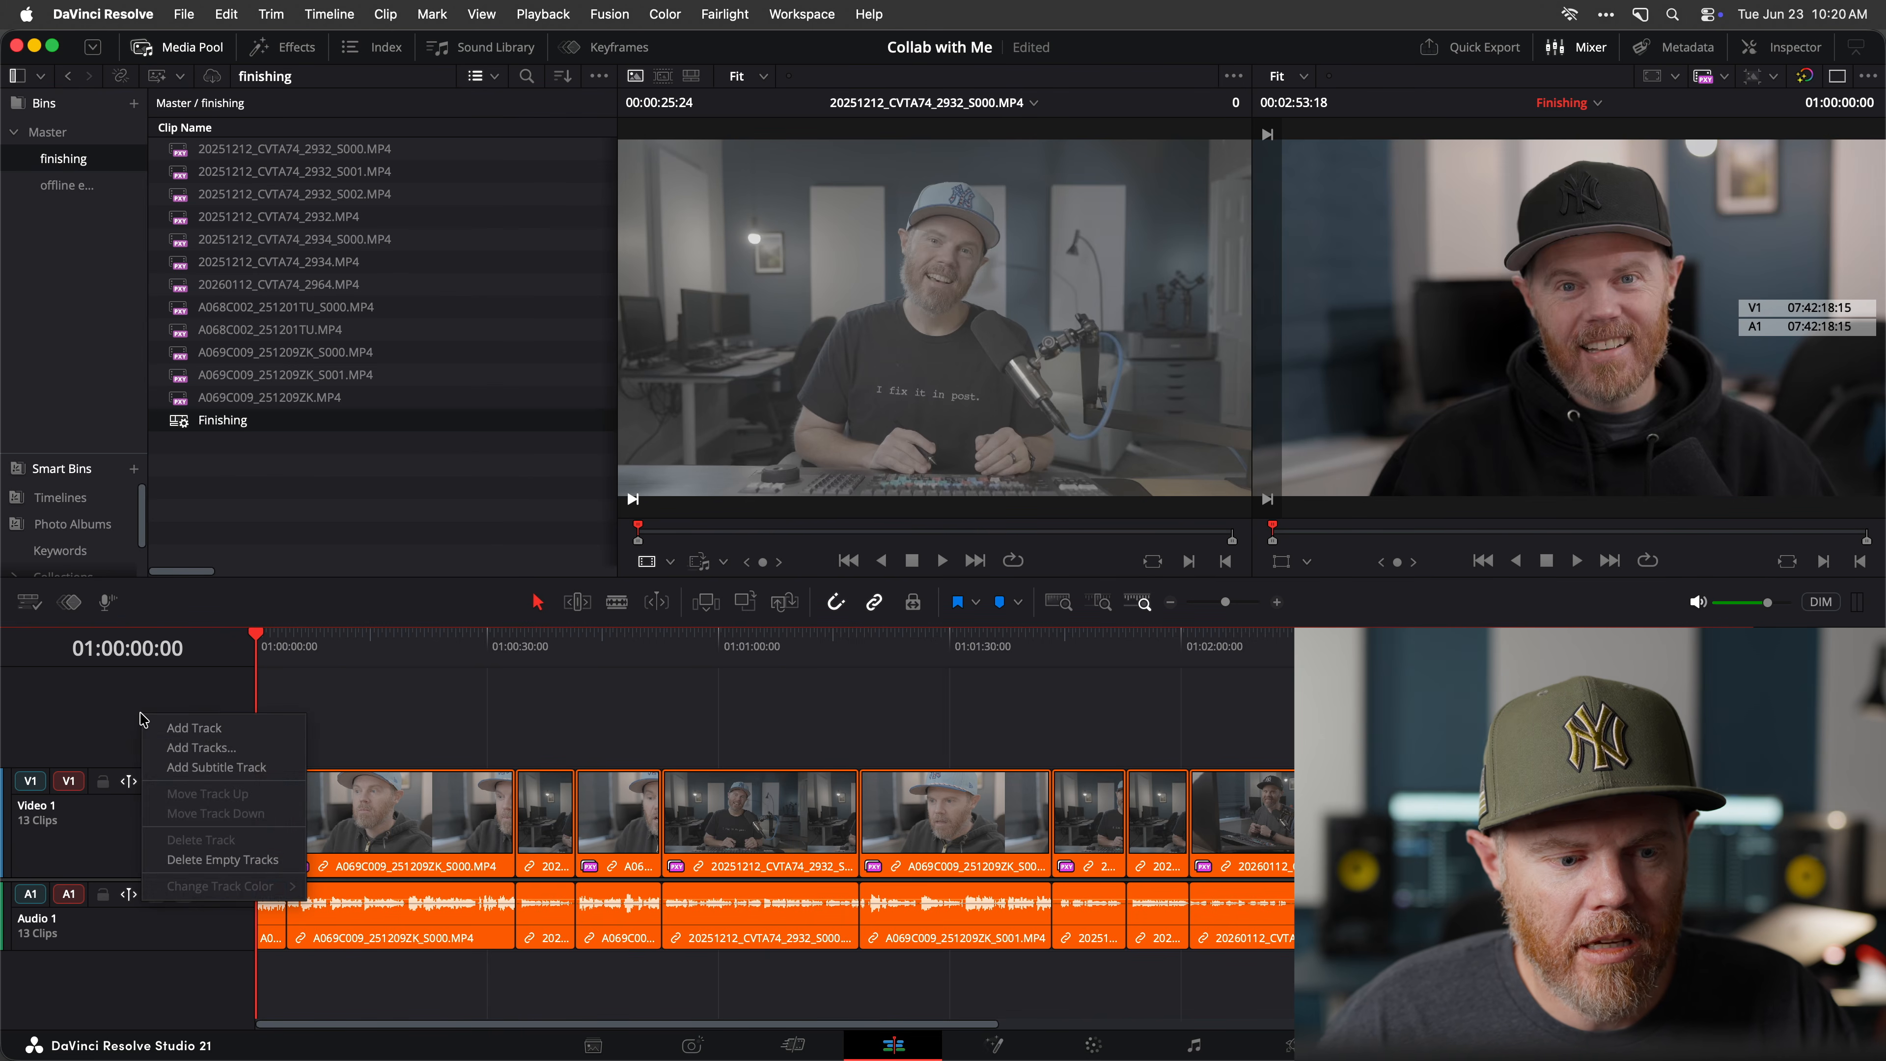
click(184, 728)
key(super+v)
Set the Finishing timeline's proxy handling to Prefer Camera Originals.
drag(635, 646, 1262, 634)
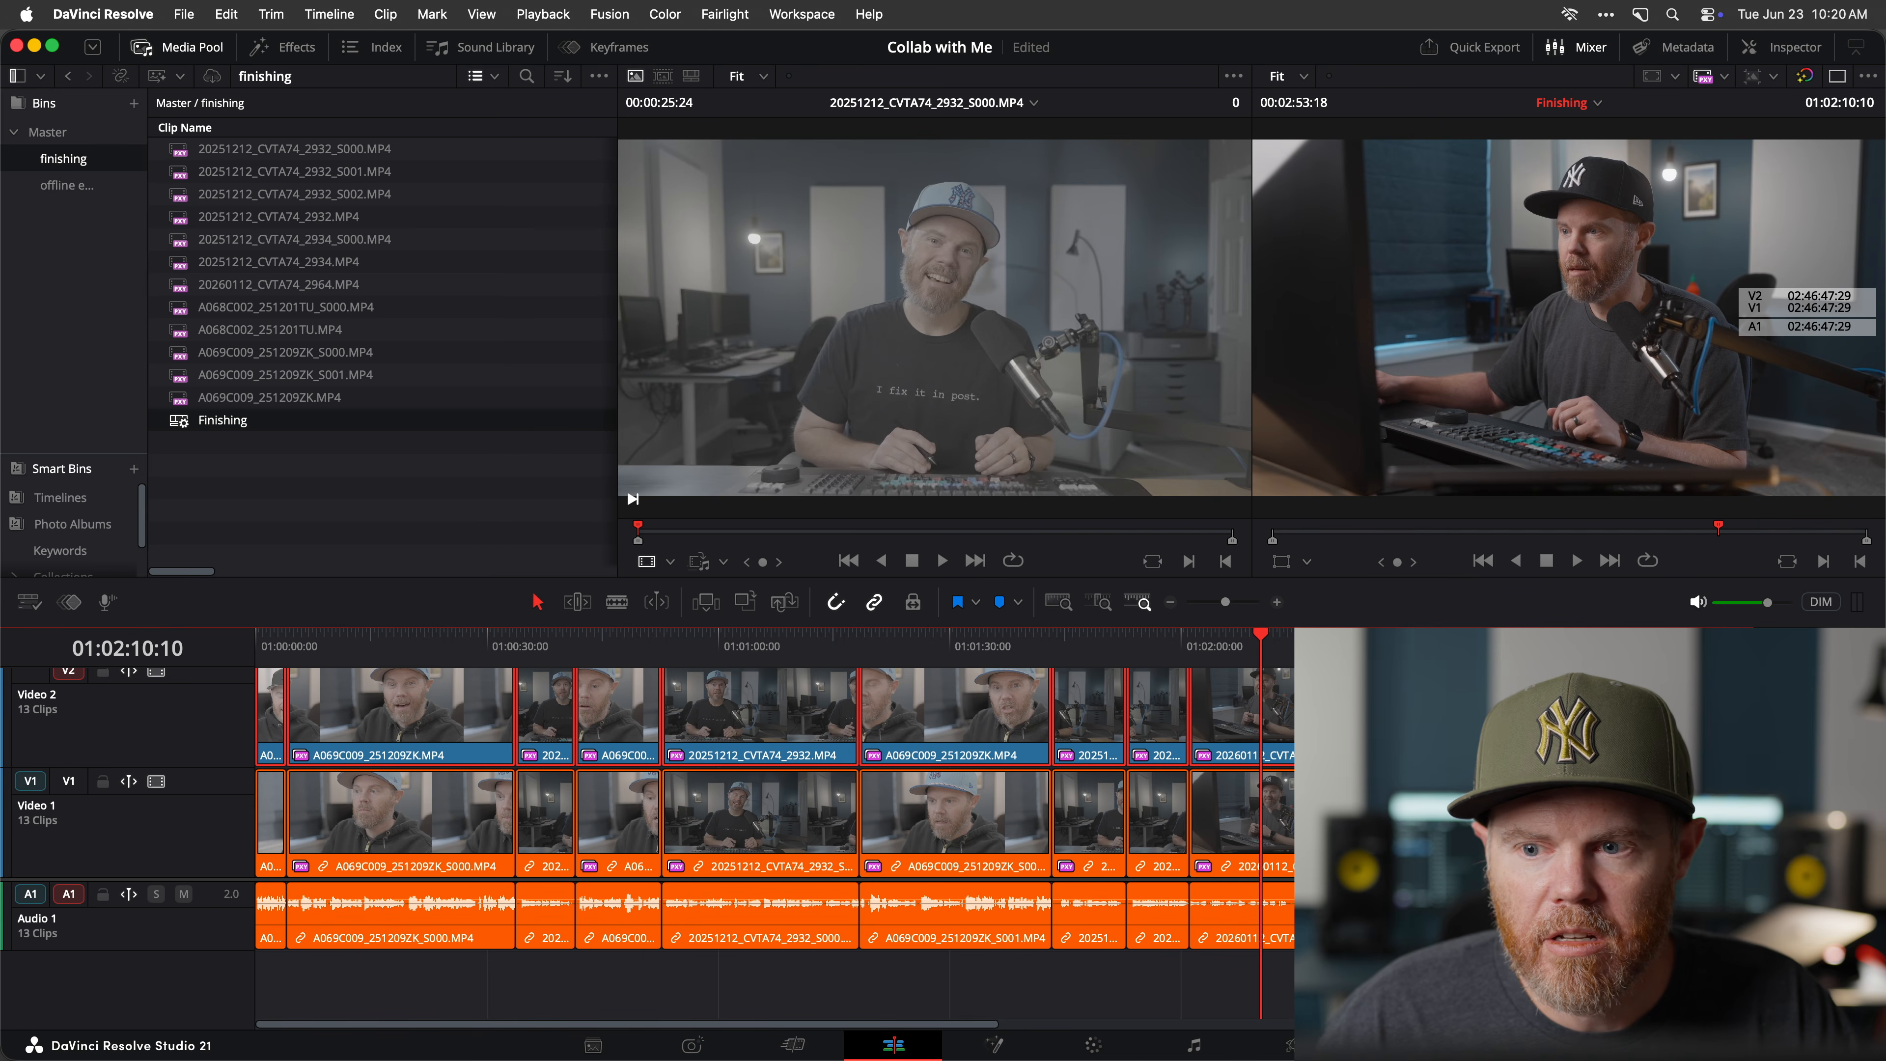
click(1867, 77)
click(1400, 456)
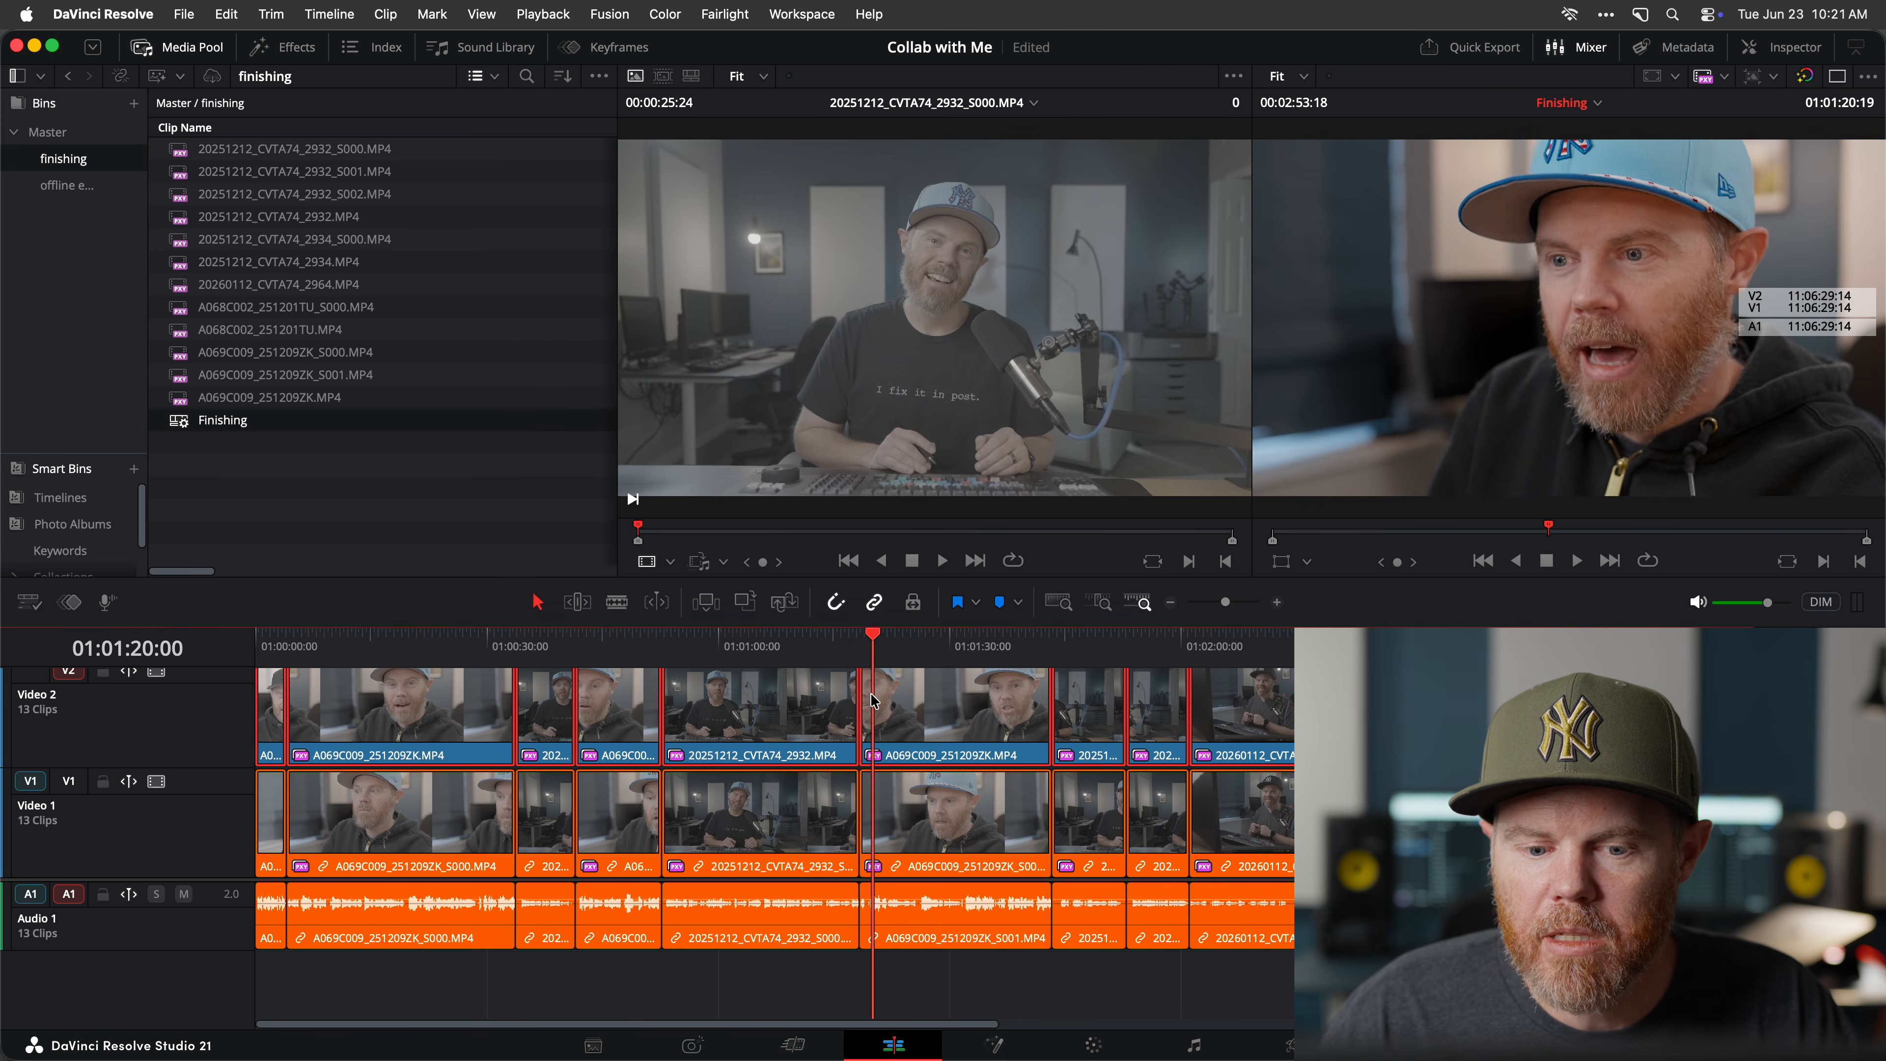
click(1719, 78)
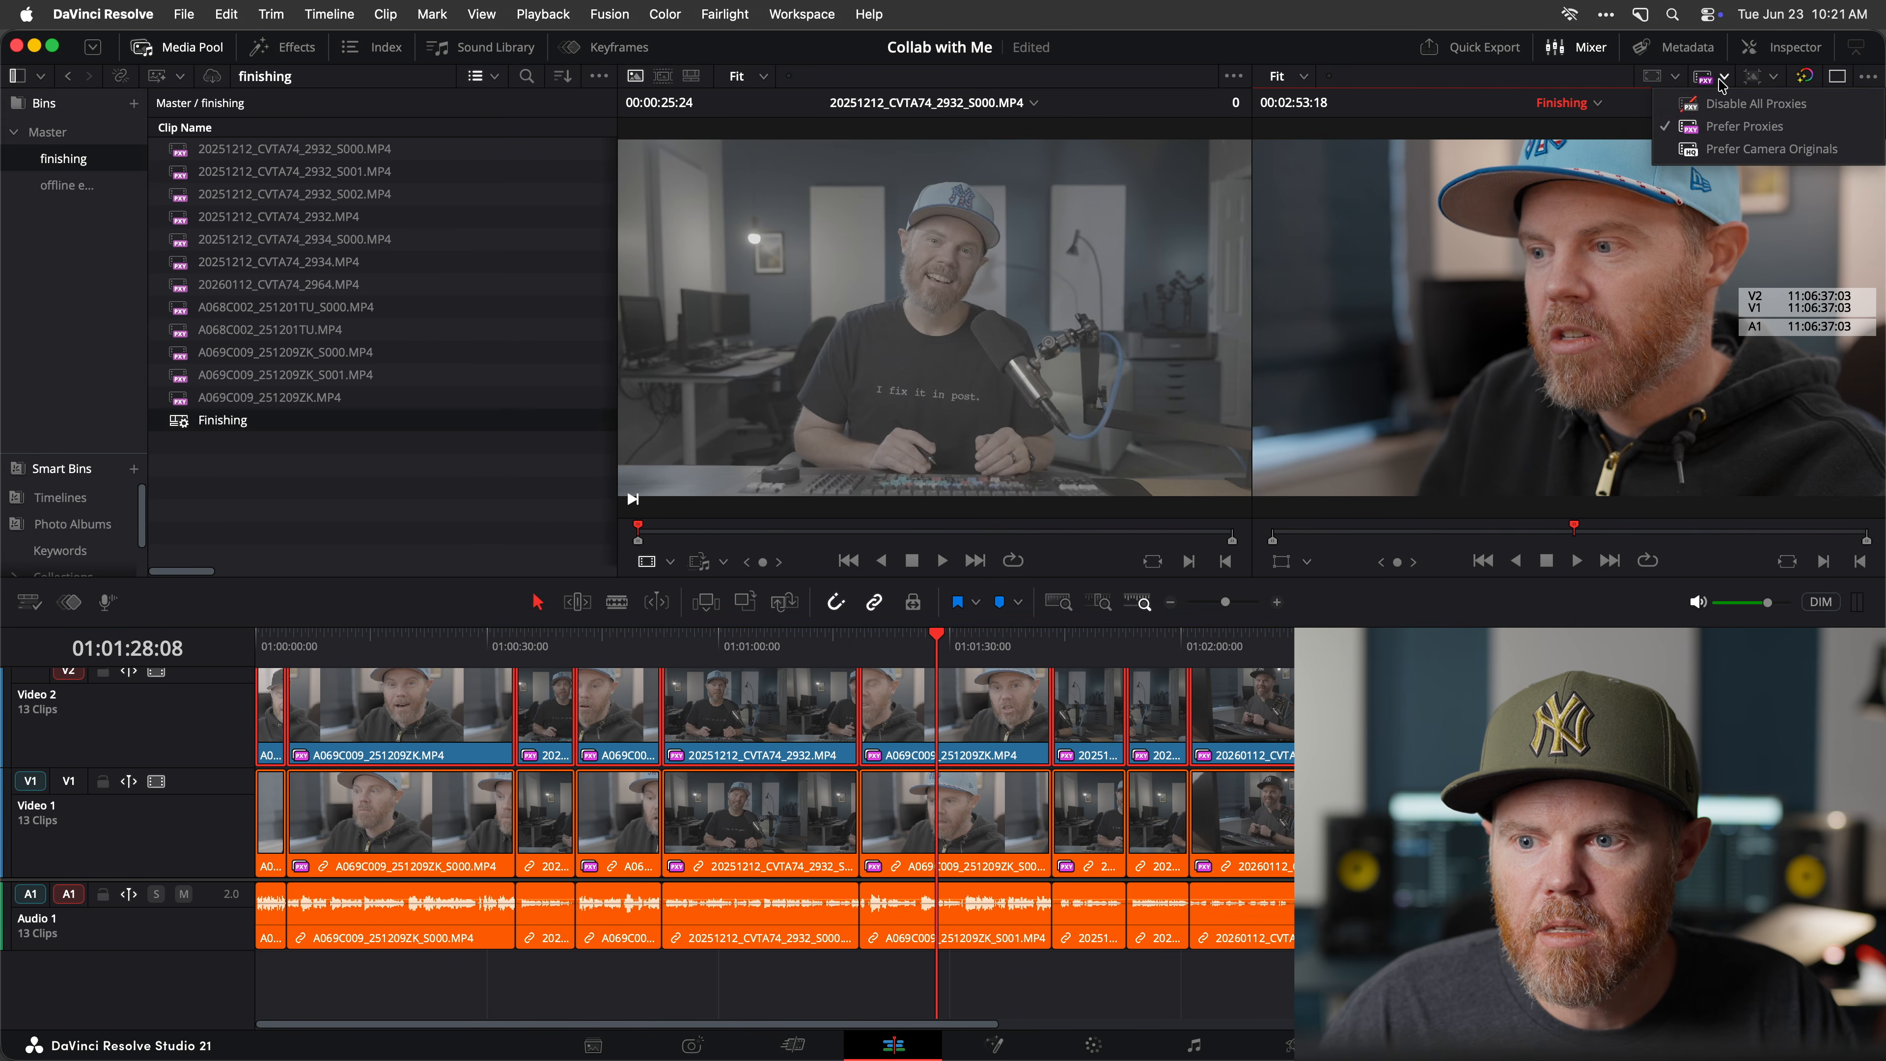
click(1748, 149)
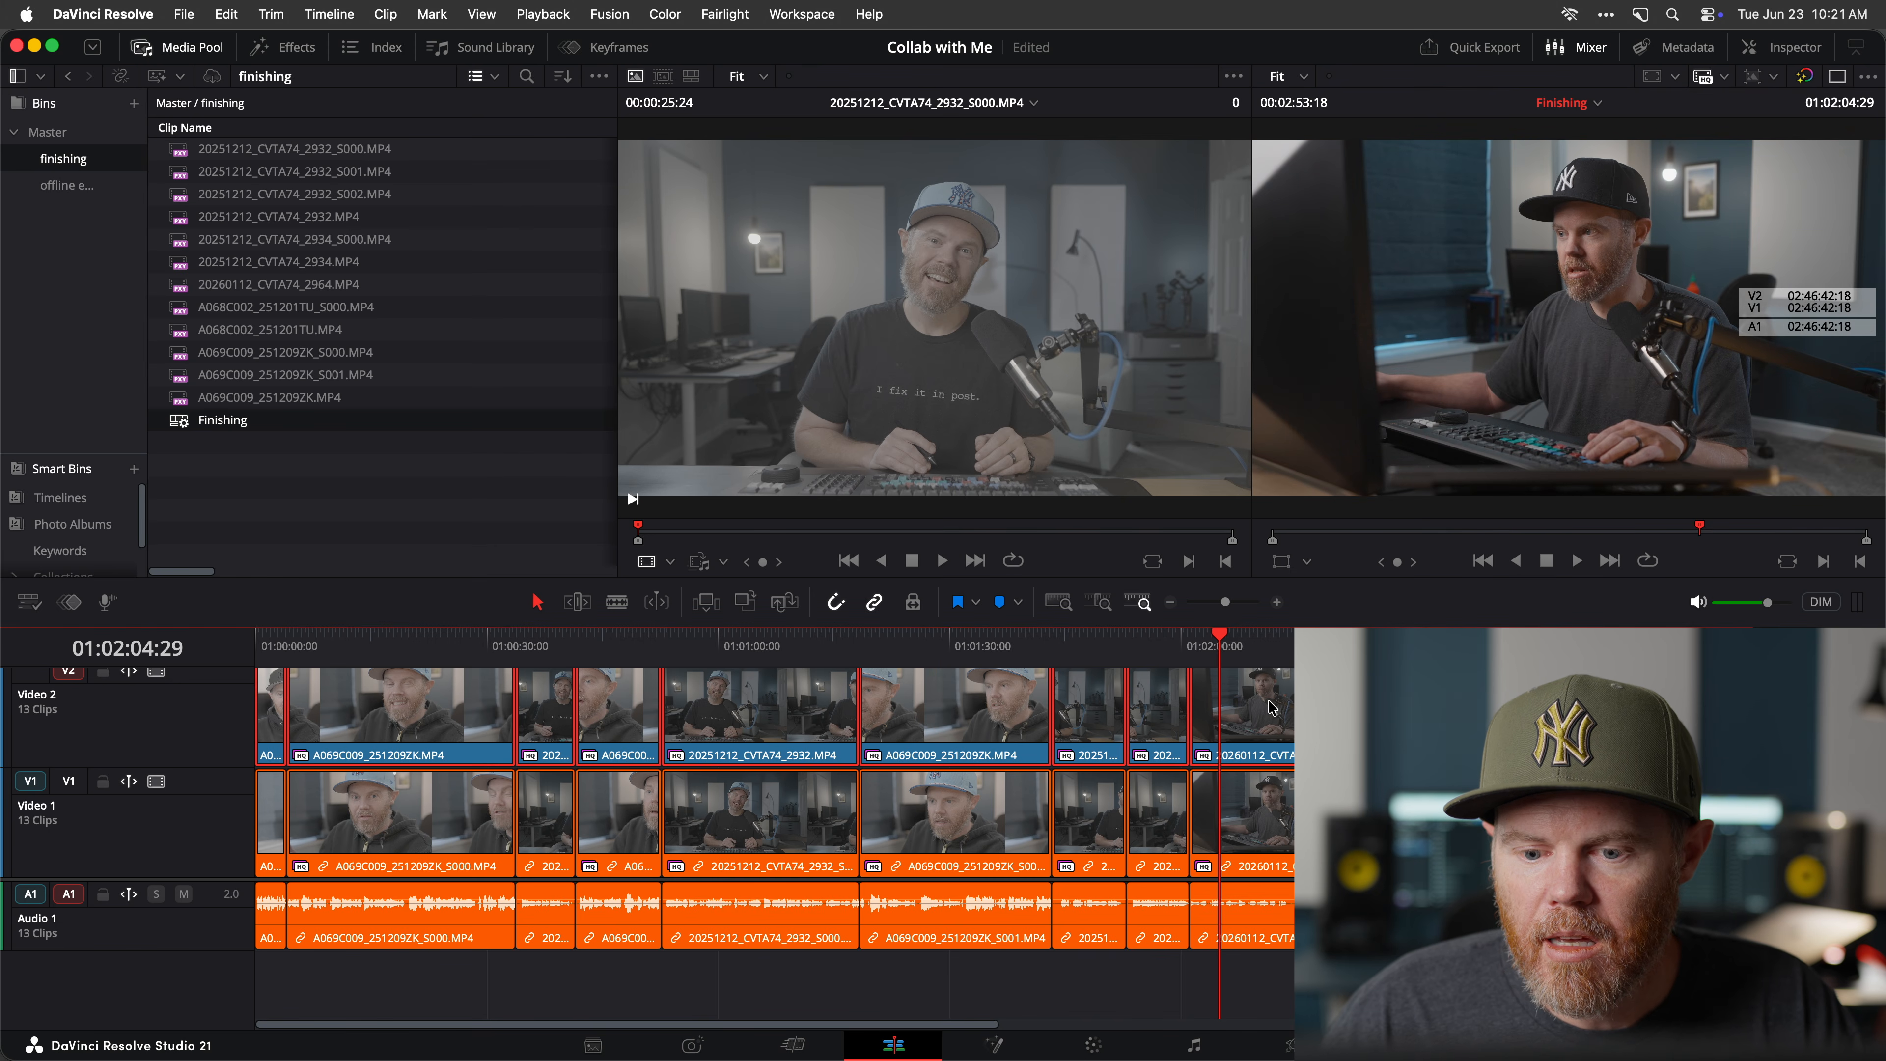
Disable and re-enable the Video 2 clip at 01:02:04:29 to compare it with the managed clip beneath it.
key(super+shift+a)
key(super+z)
key(super+z)
key(super+z)
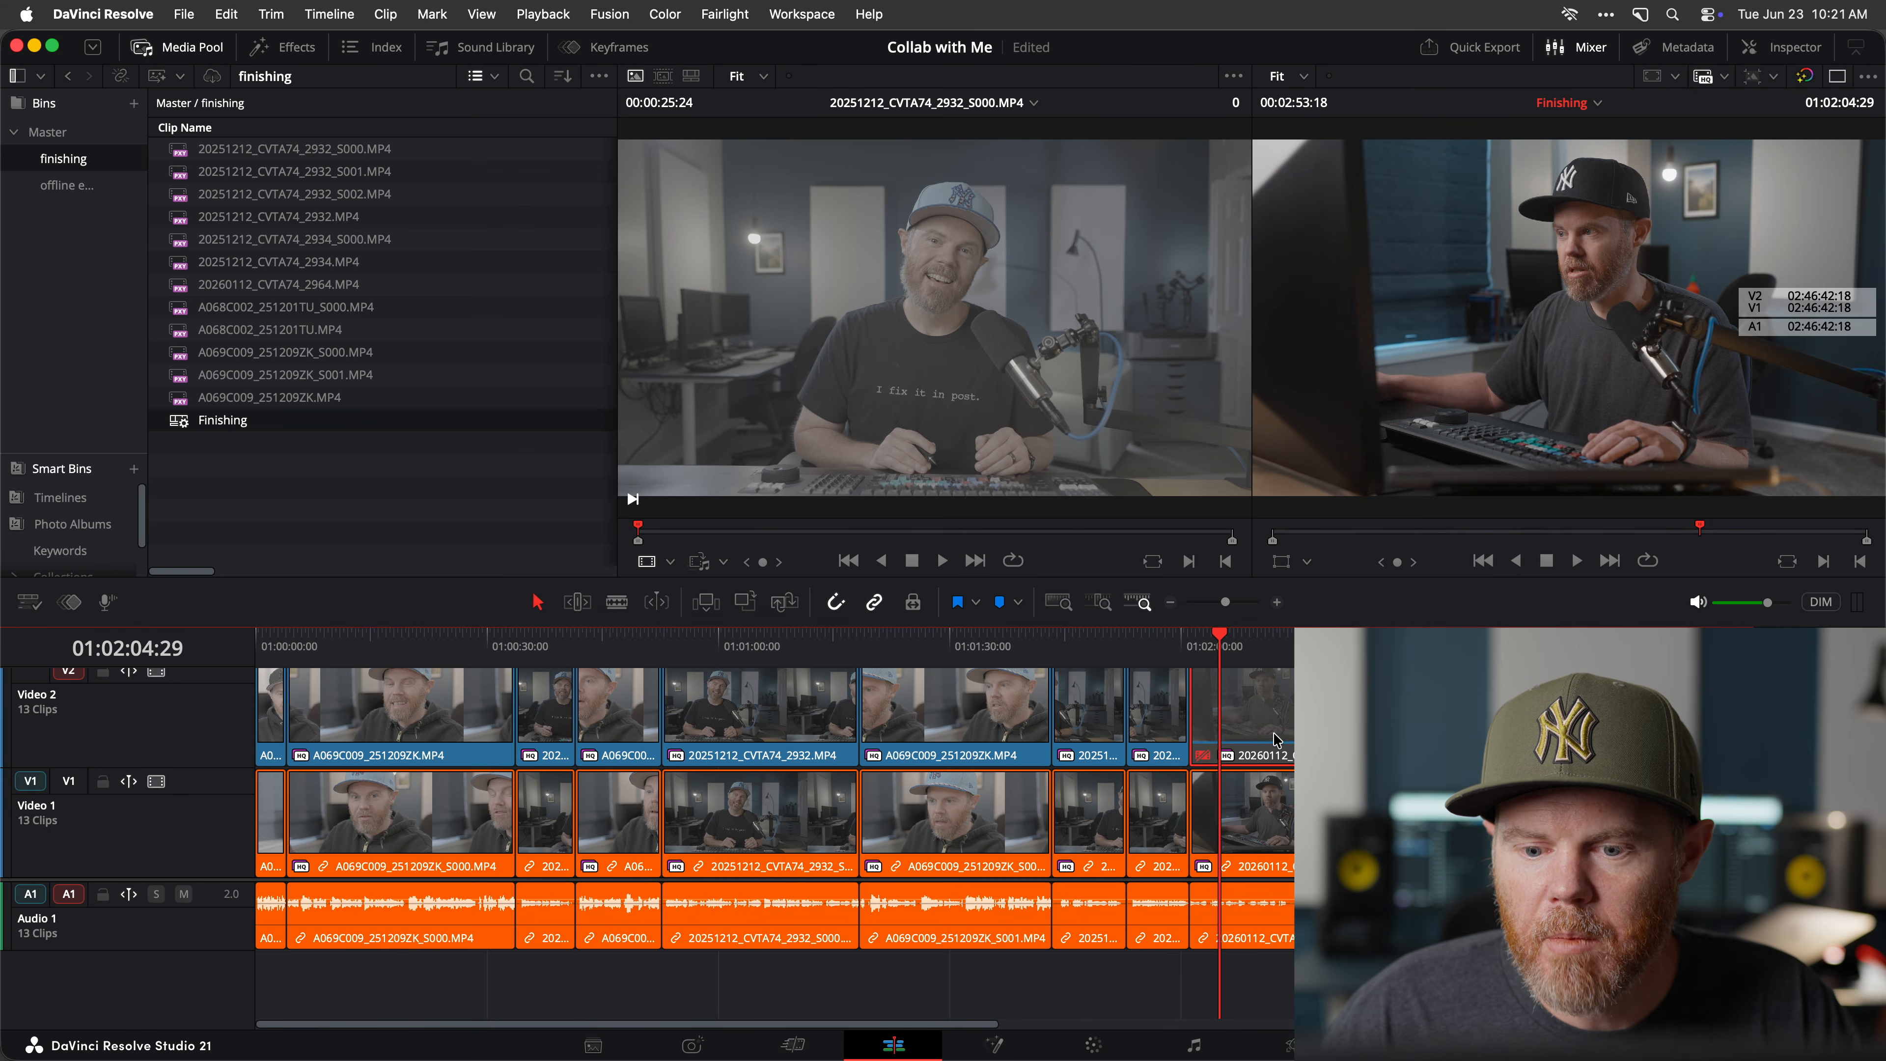
key(super+z)
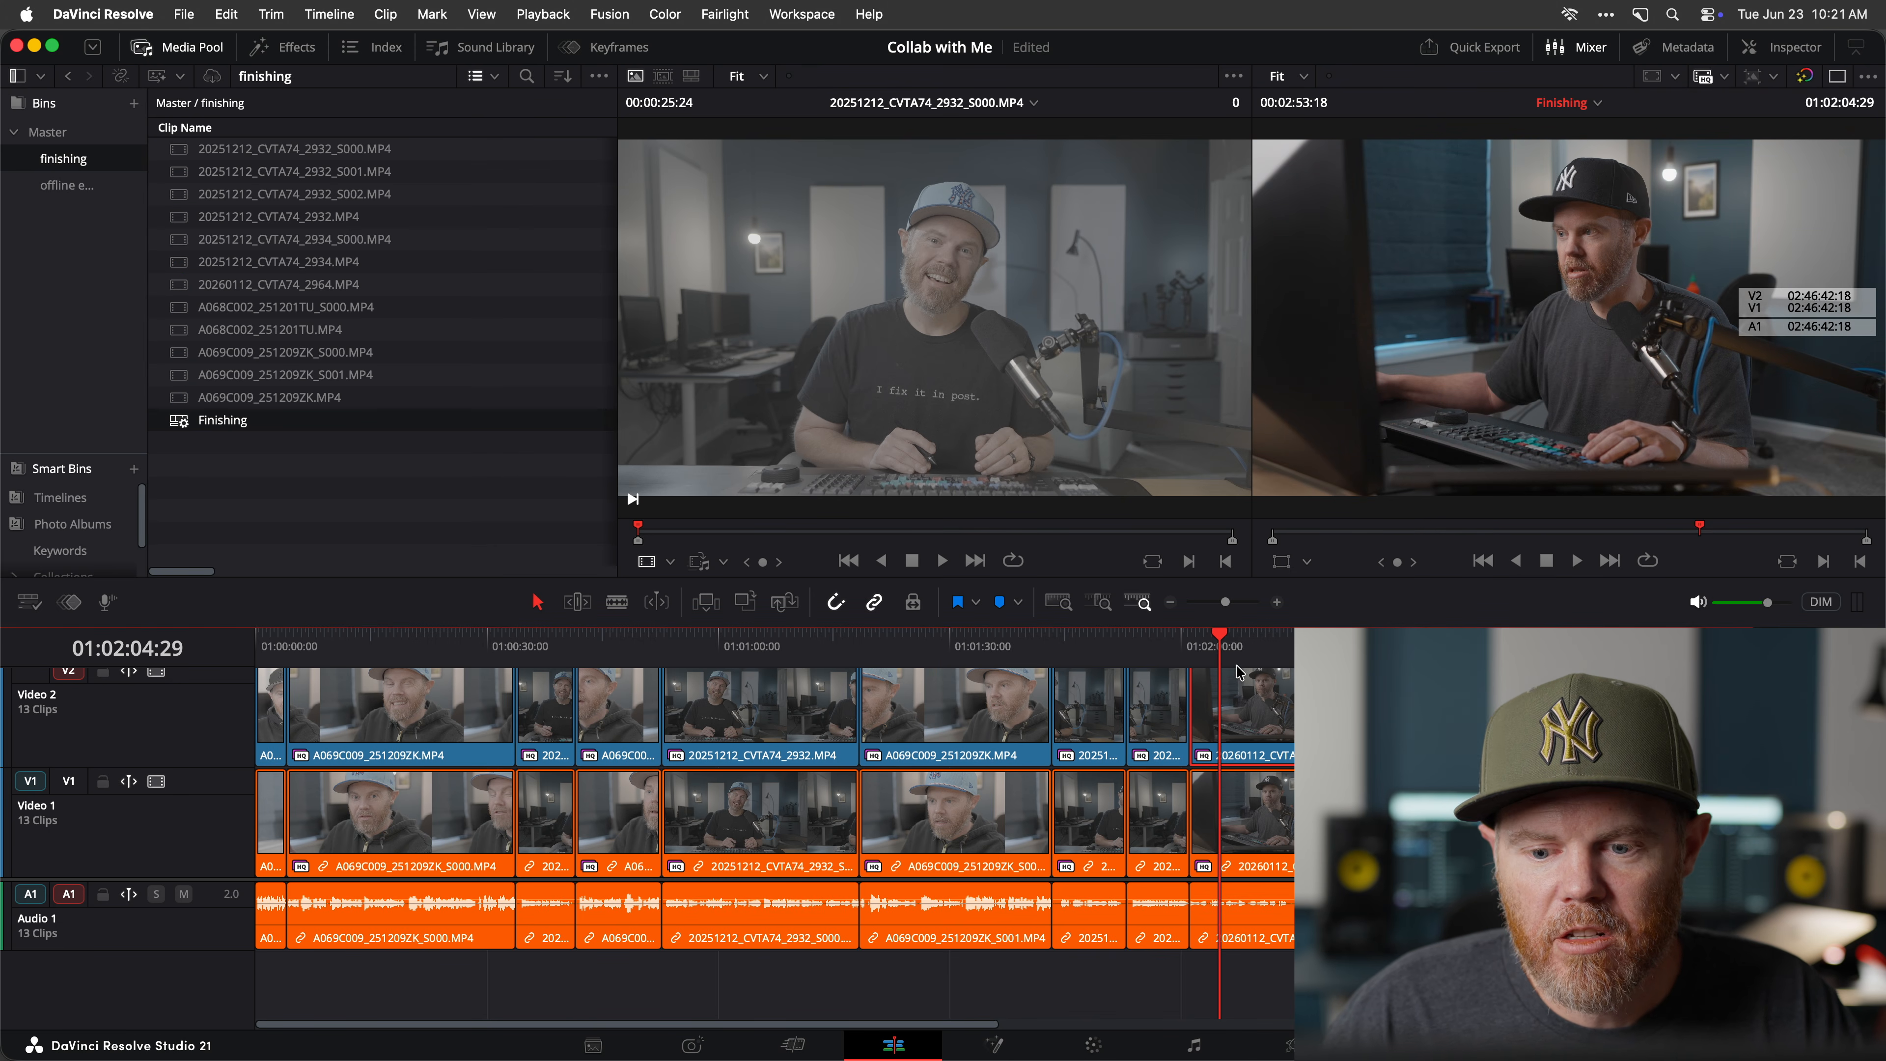
Toggle the Video 2 clip 20251212_CVTA74_2932.MP4 off and on at 01:01:03:13 to compare it with the Video 1 clip.
drag(1220, 665, 746, 702)
click(770, 698)
key(d)
key(d)
key(d)
key(d)
key(d)
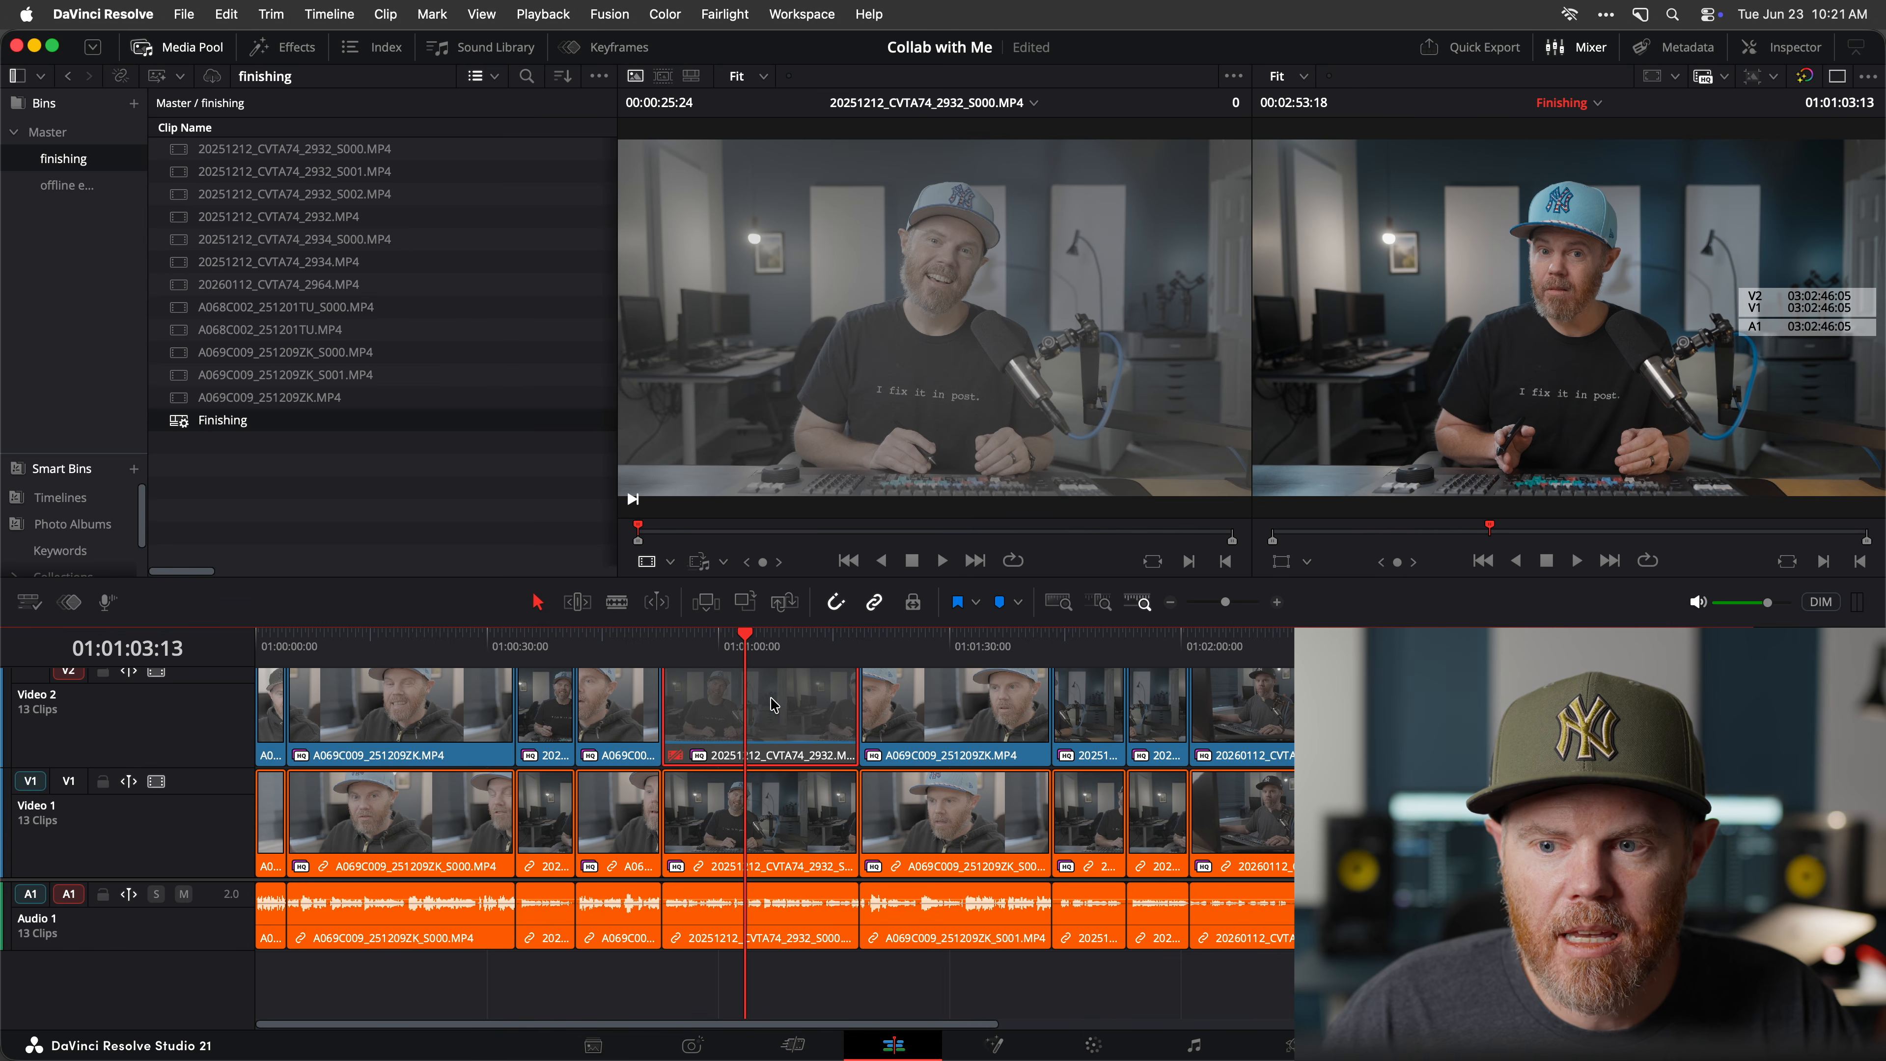
key(d)
Set the composite mode of all Video 2 clips to Difference and check the comparison at 01:02:06:26.
drag(1634, 685, 204, 754)
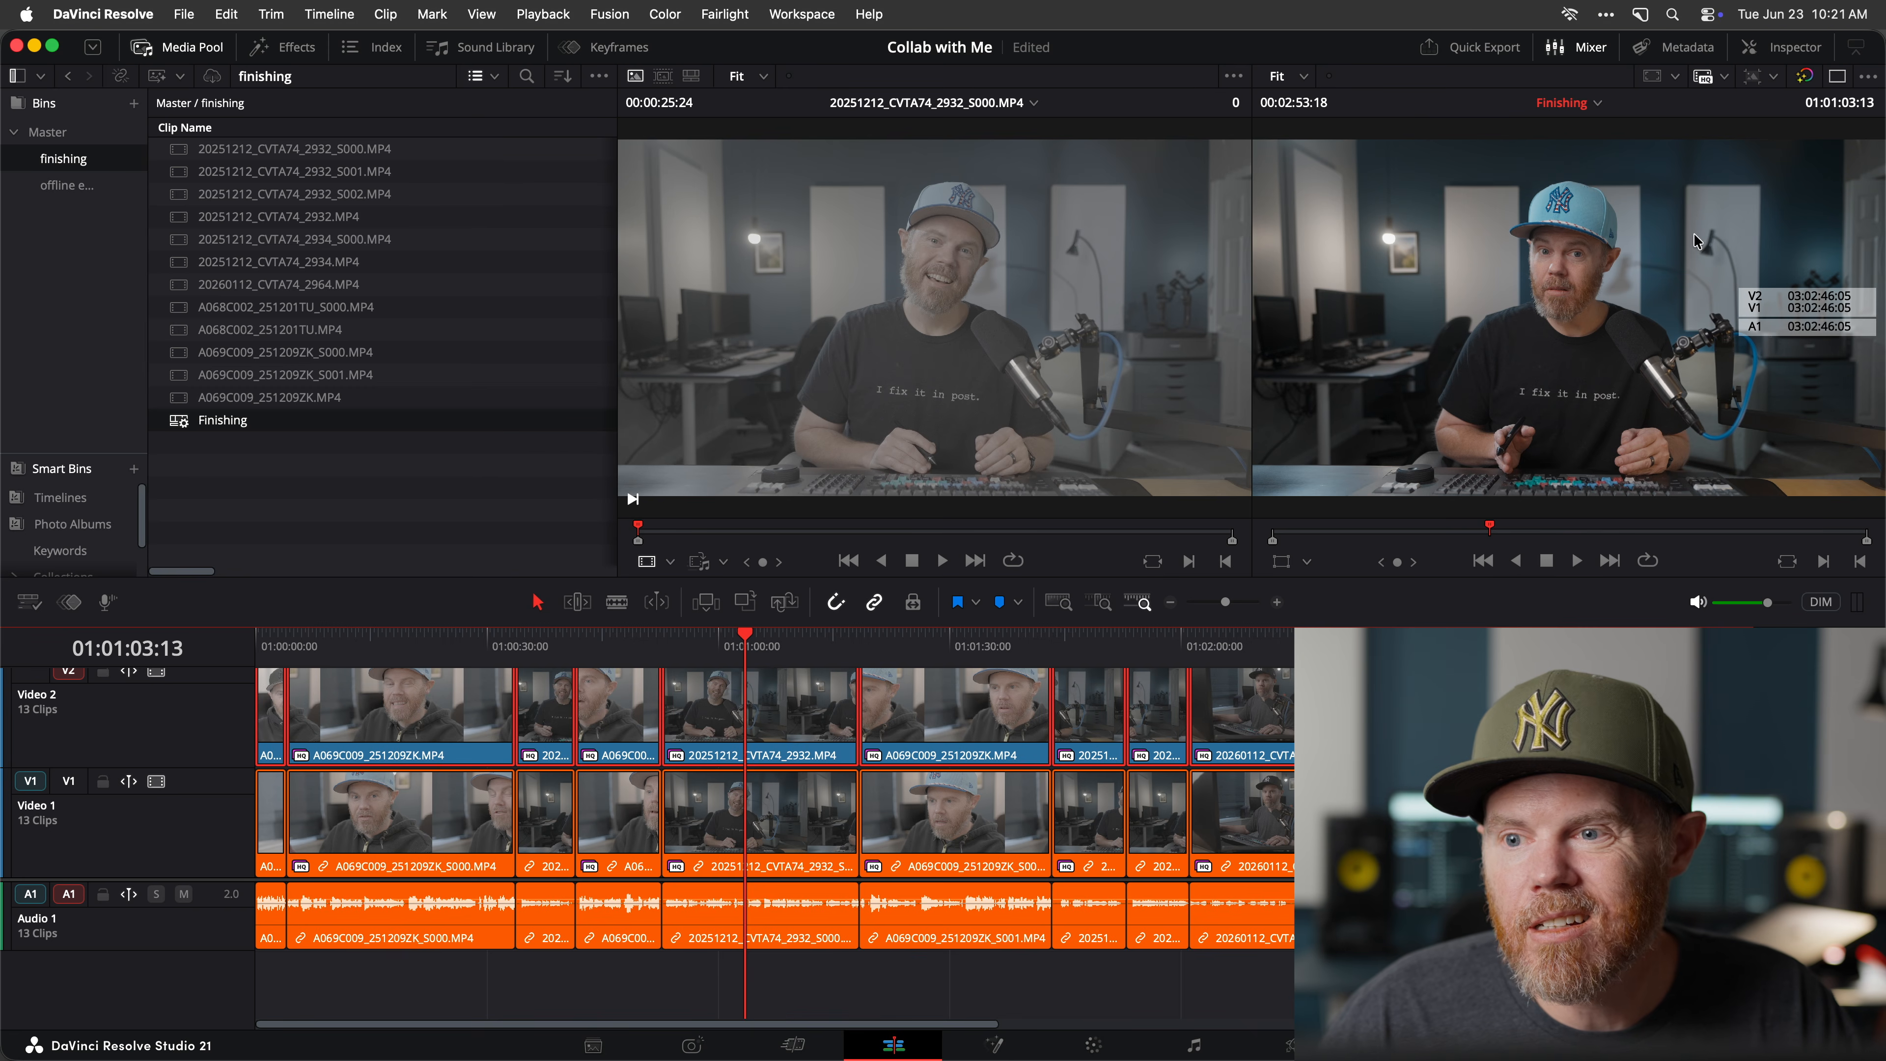
click(1794, 47)
click(1660, 490)
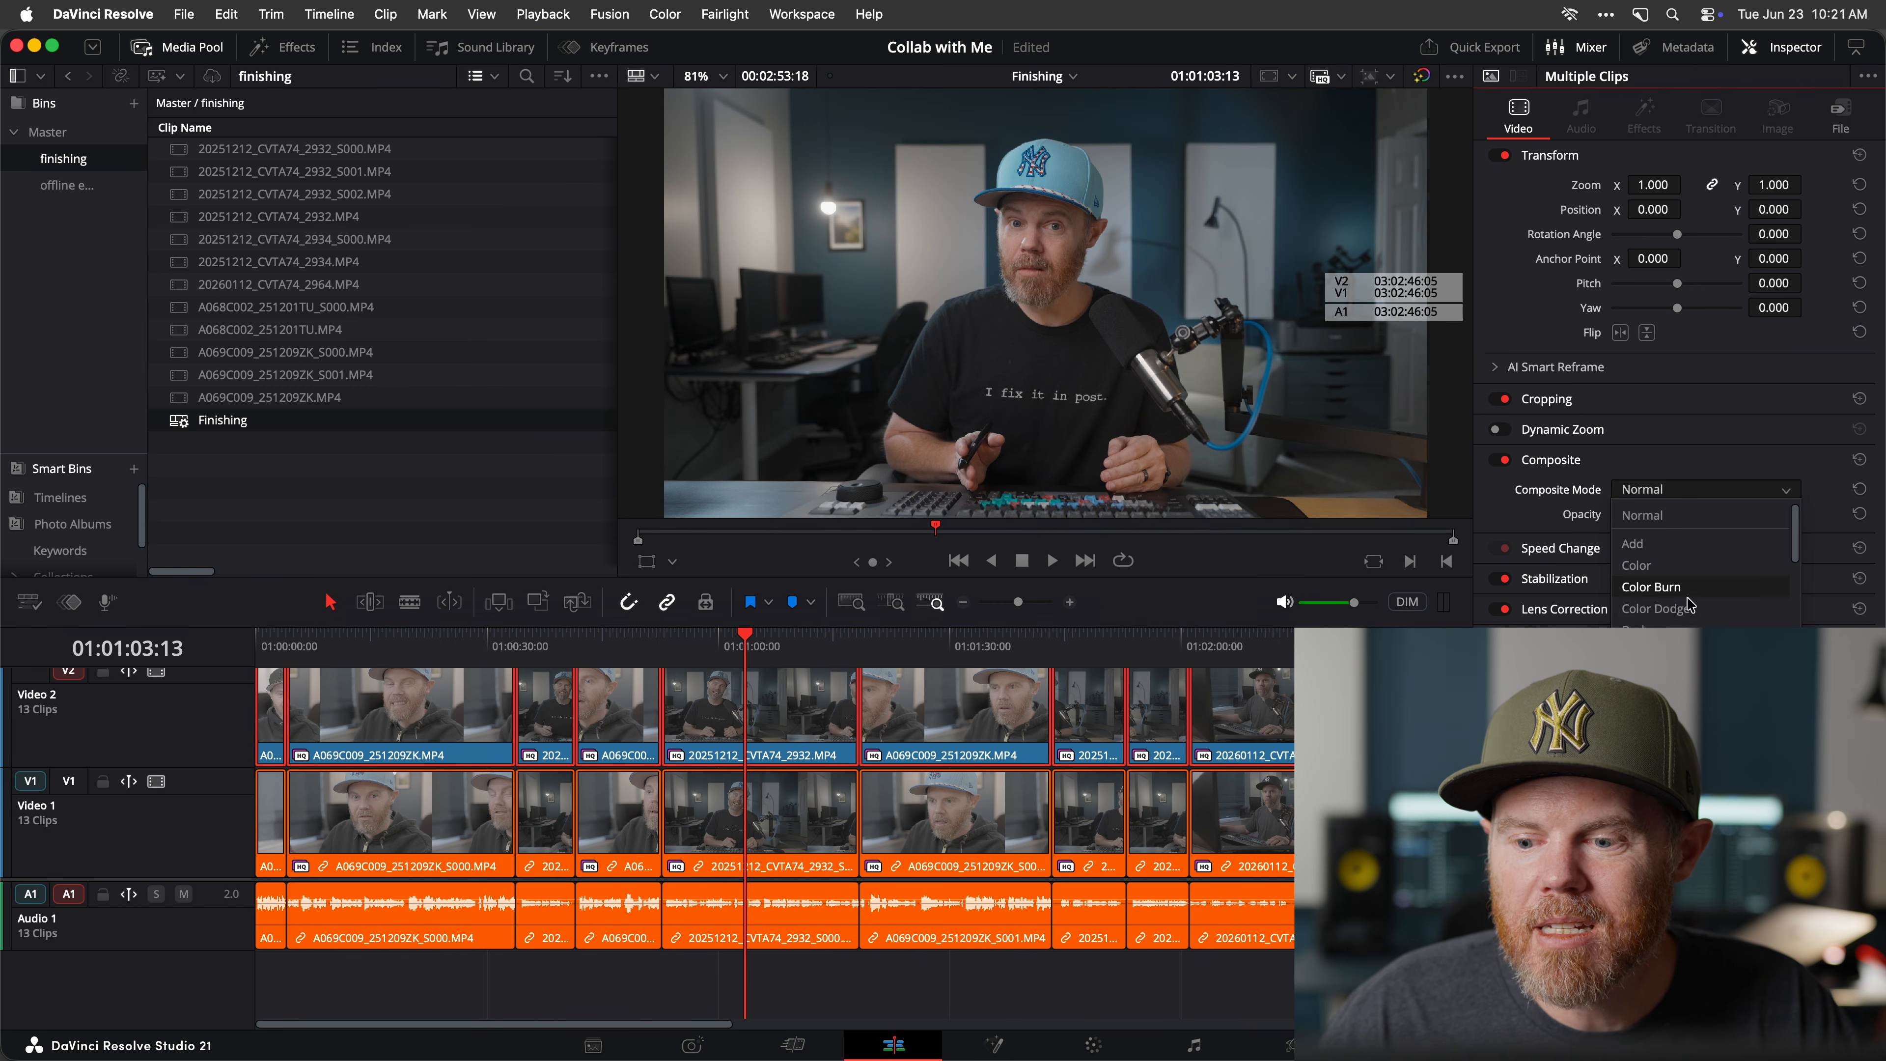
click(1663, 564)
click(1234, 647)
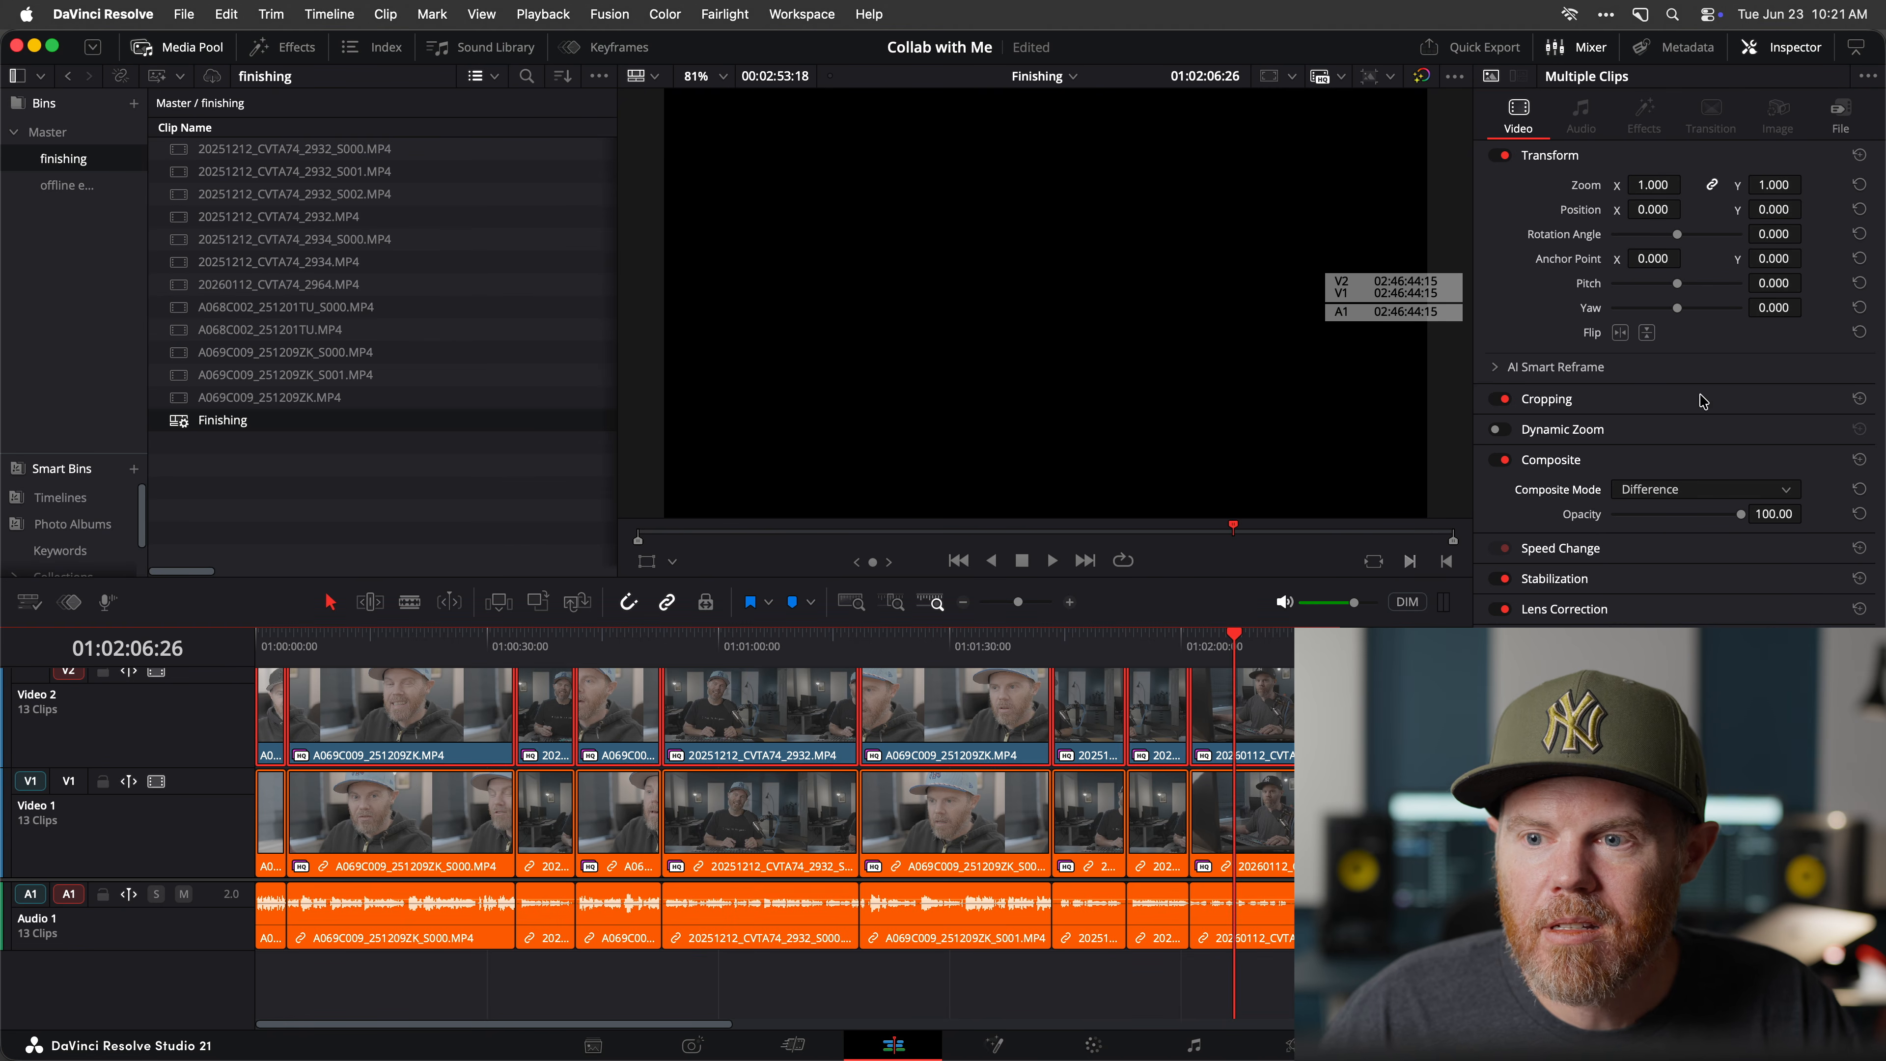
Close the Inspector and delete all Video 2 comparison clips from the Finishing timeline, checking the remaining Video 1 picture at 01:01:27:23.
click(1794, 47)
drag(1307, 644, 913, 693)
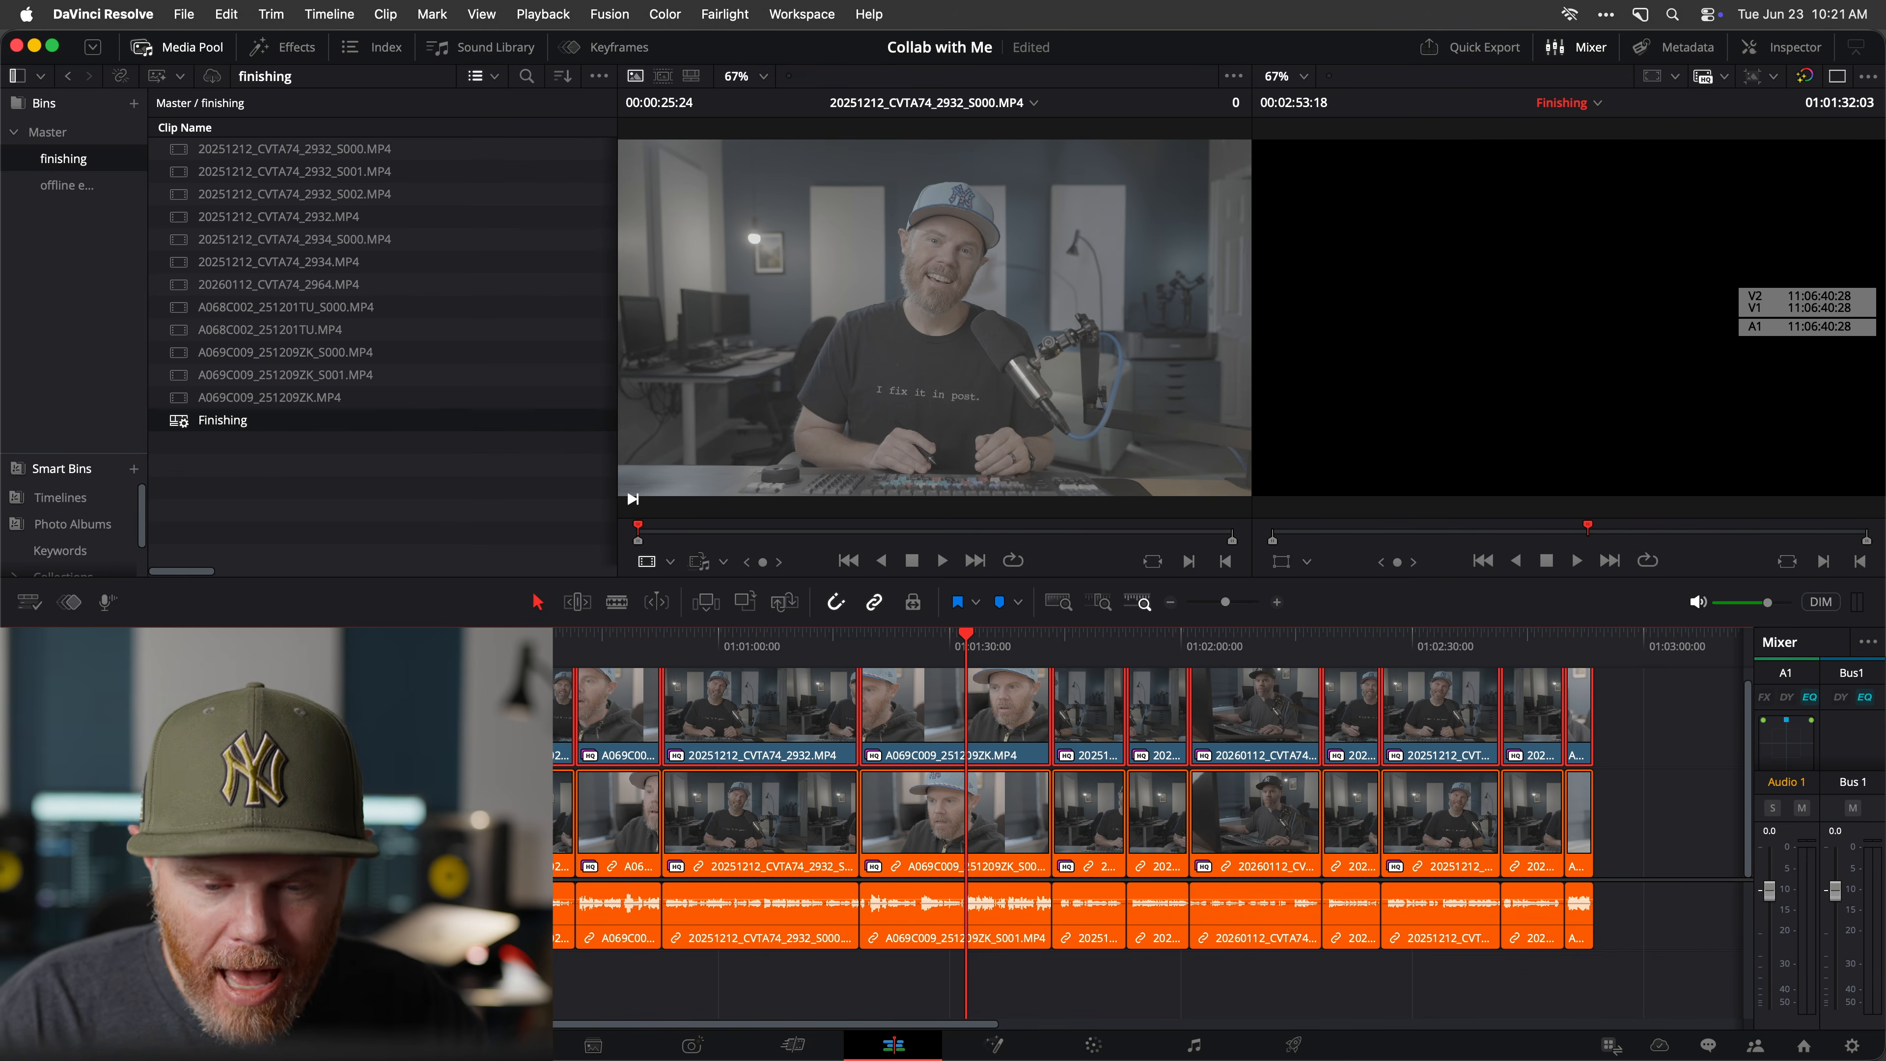
key(Delete)
click(933, 648)
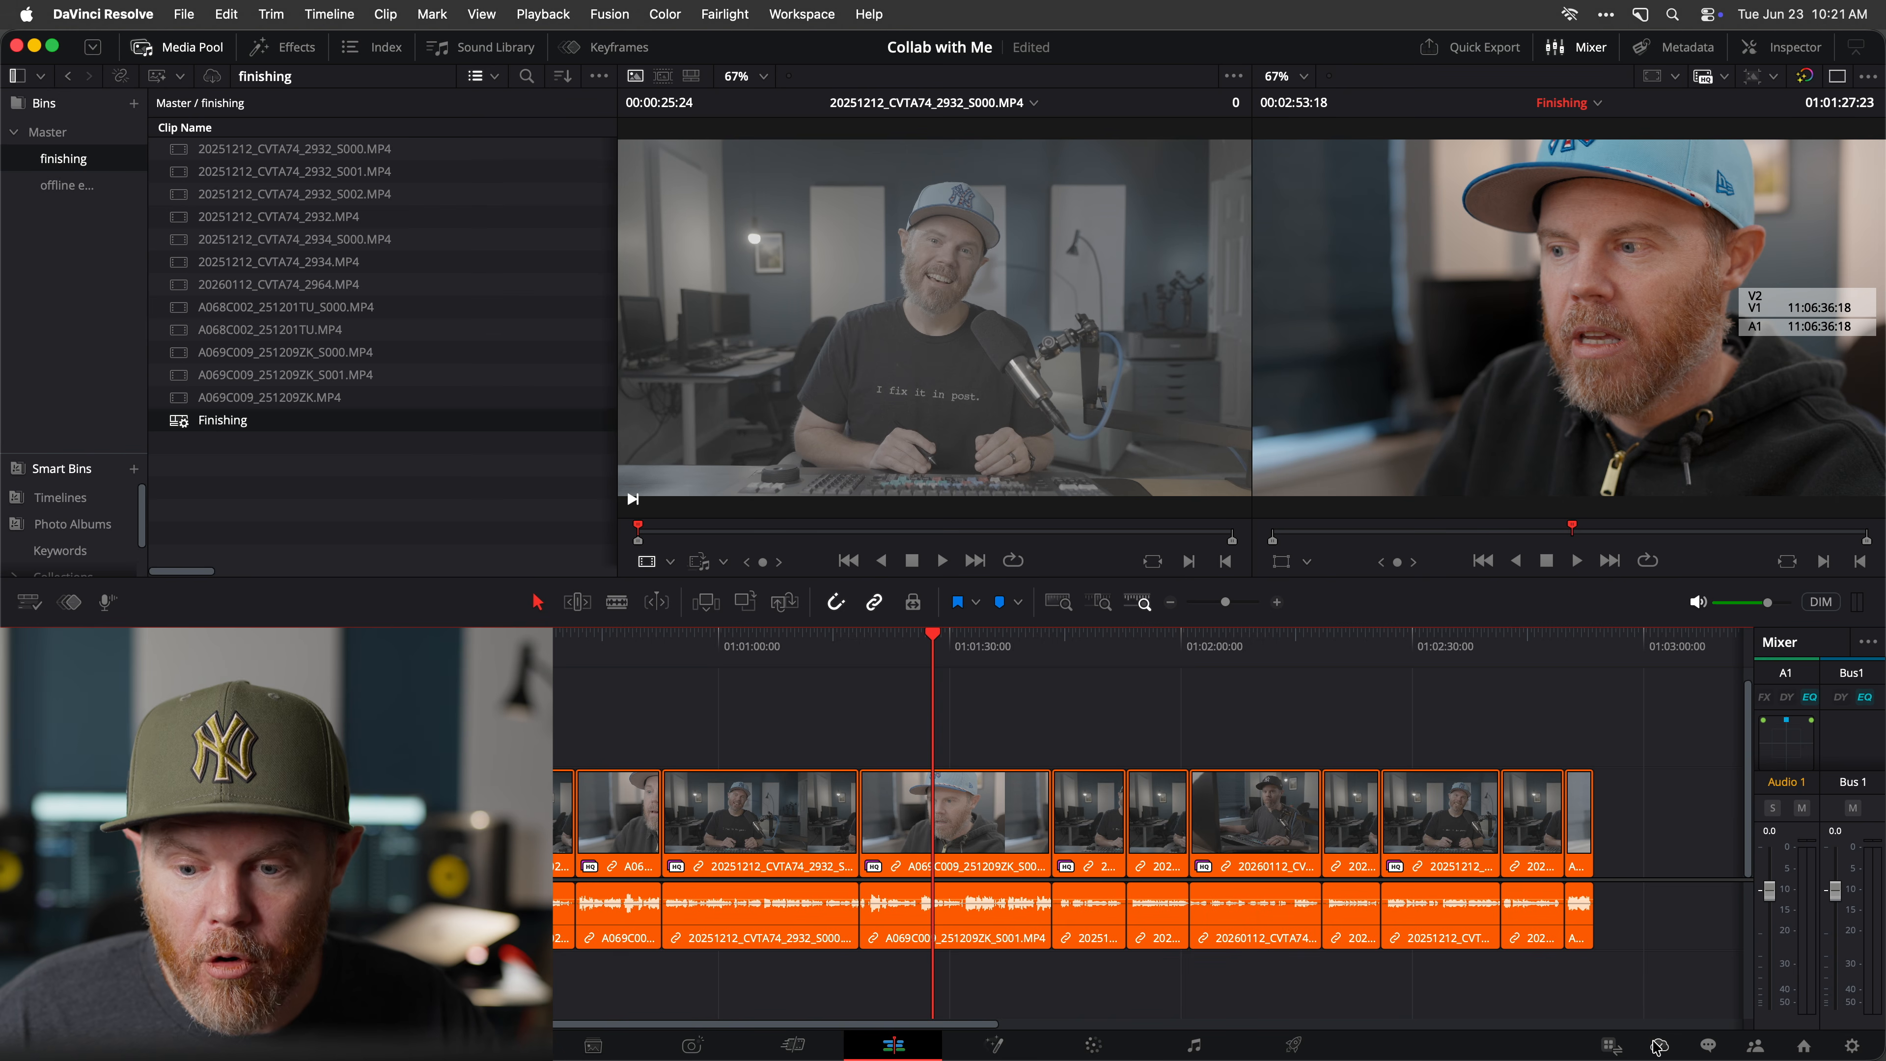
click(355, 471)
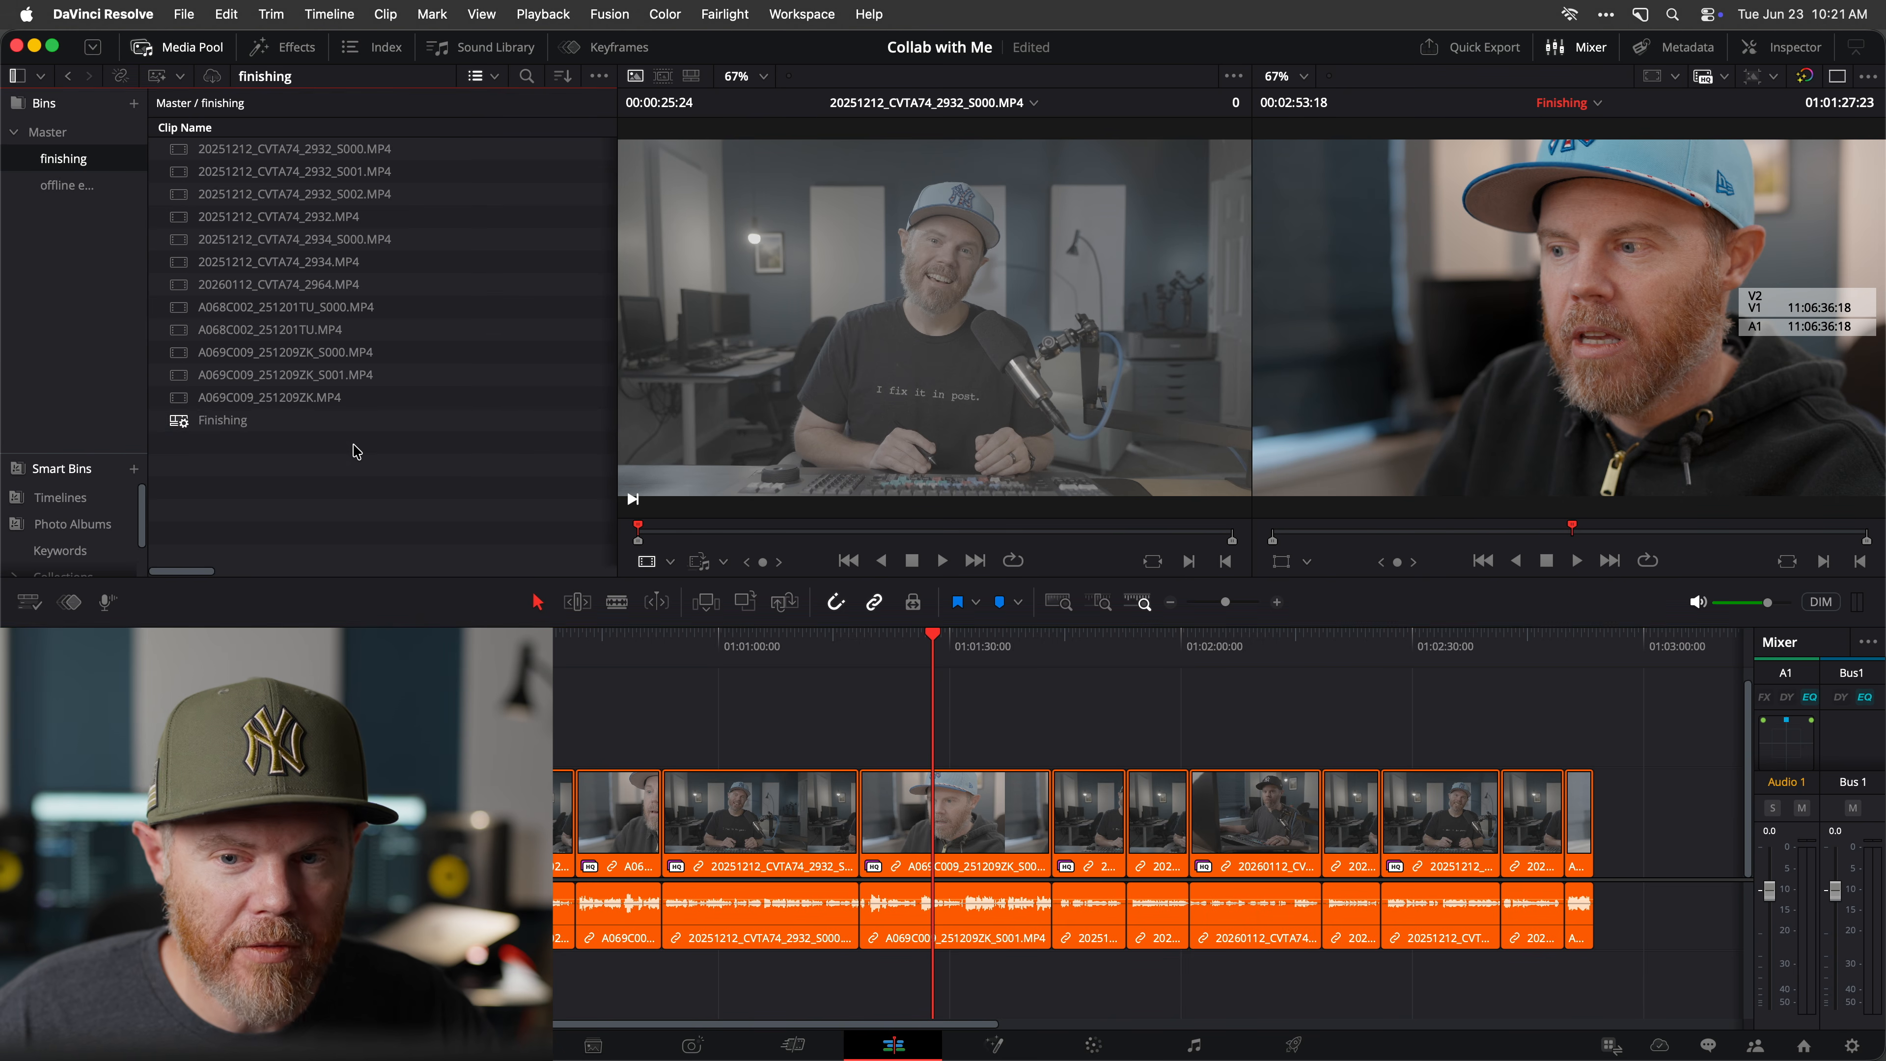
Switch to the collaborator's machine in Jump Desktop, check the Please Manage Me timeline at 01:01:33:15 and refresh the Master bin.
key(ctrl+Up)
key(ctrl+Left)
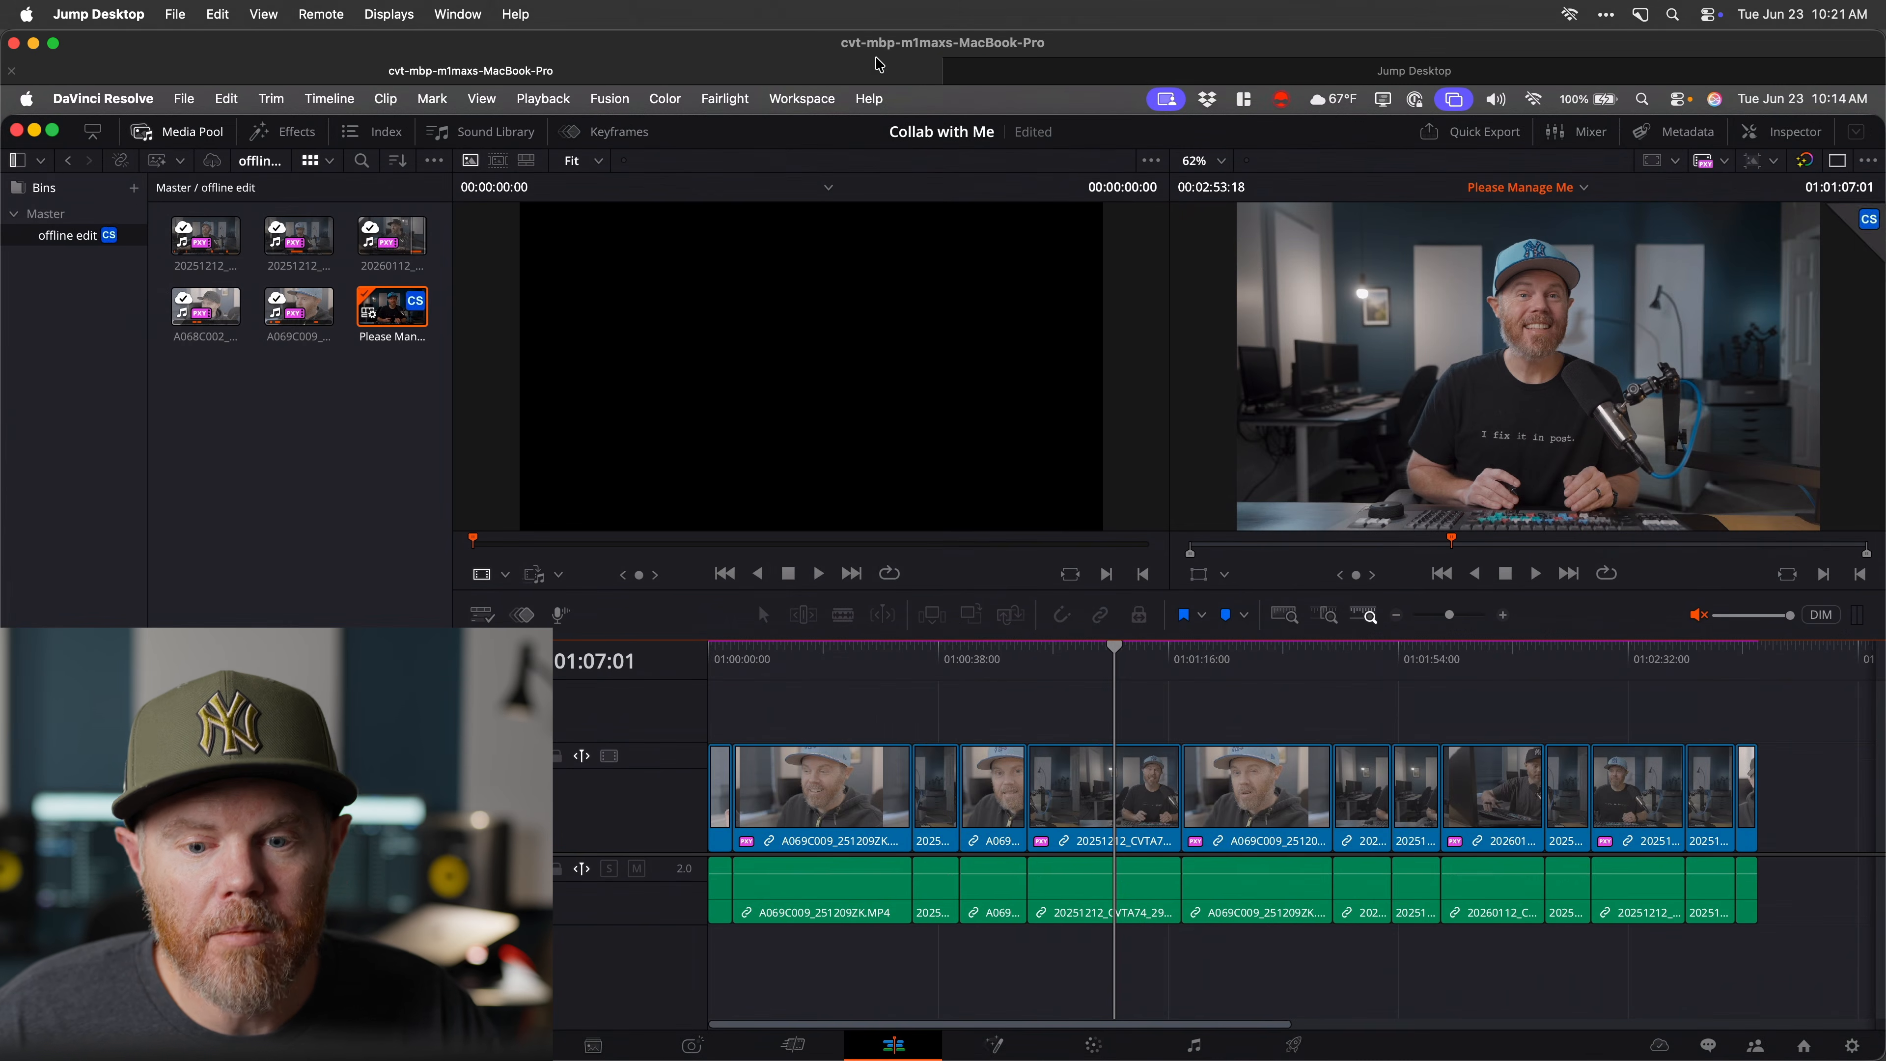
drag(1151, 665, 1250, 664)
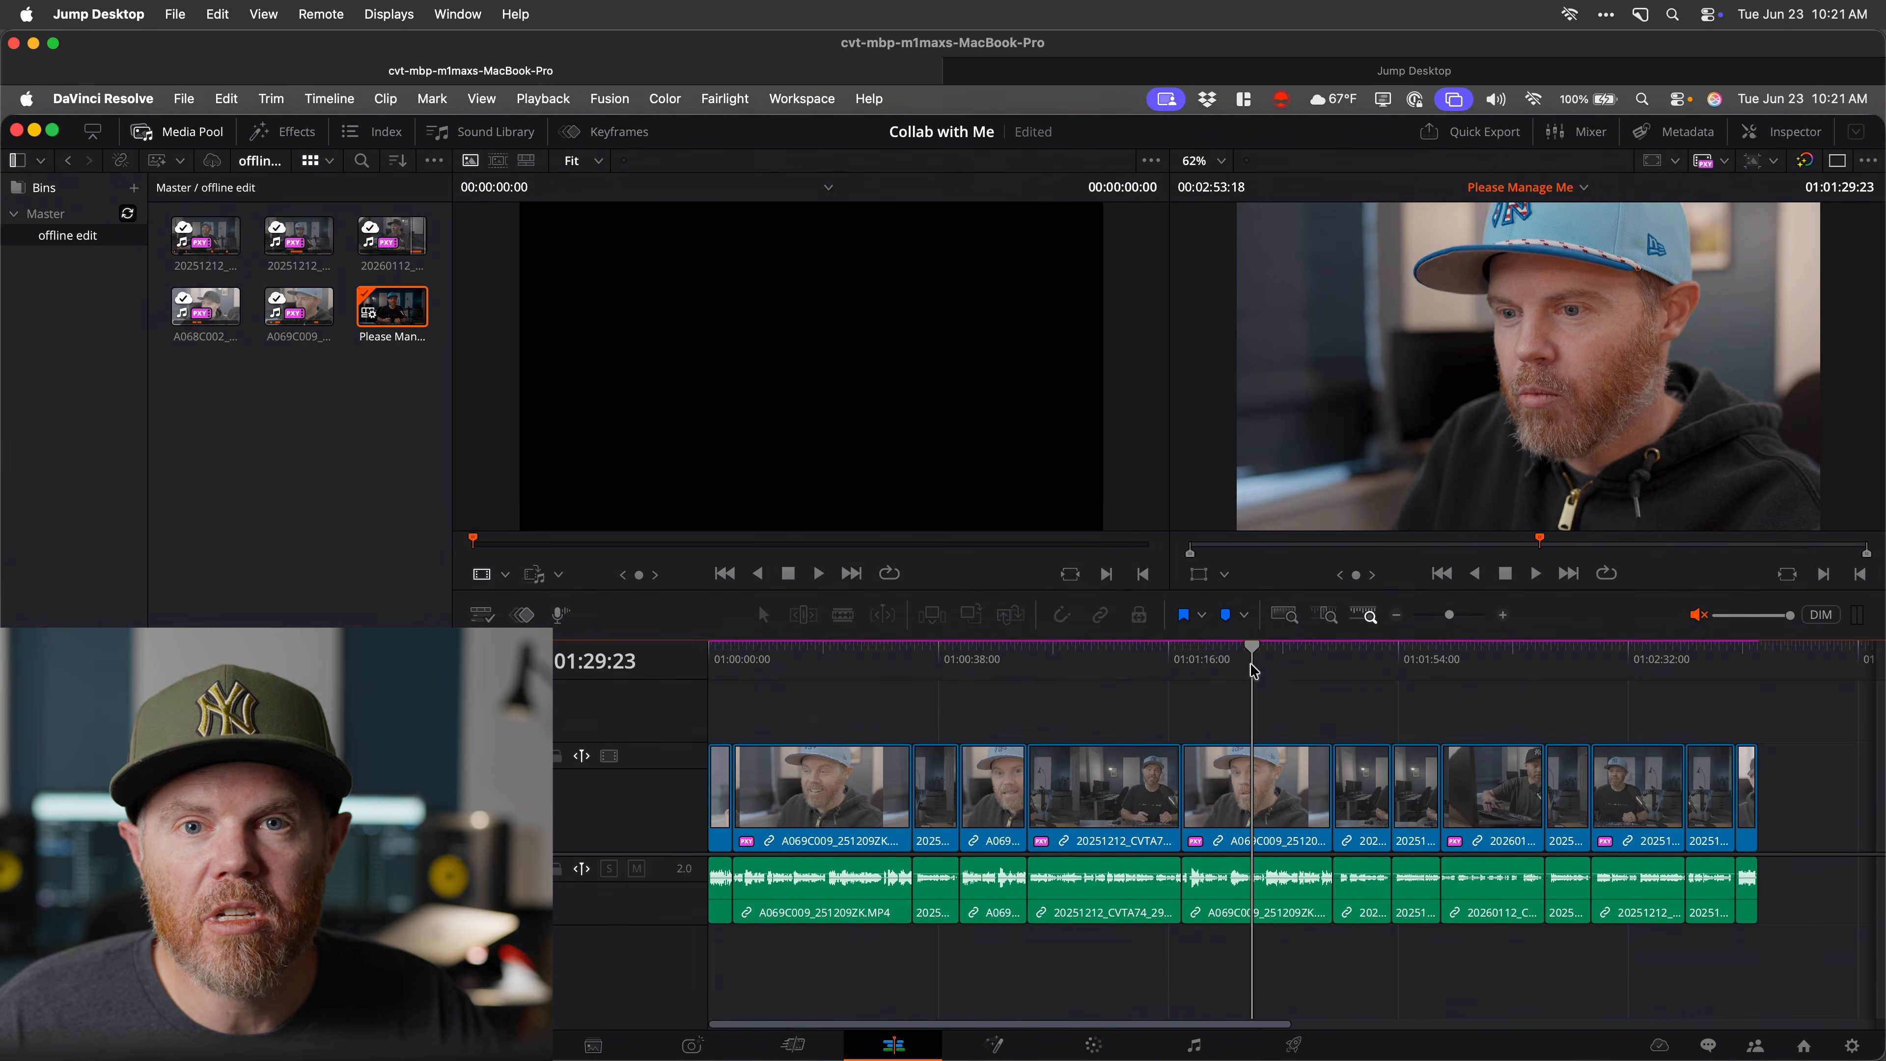
click(1275, 665)
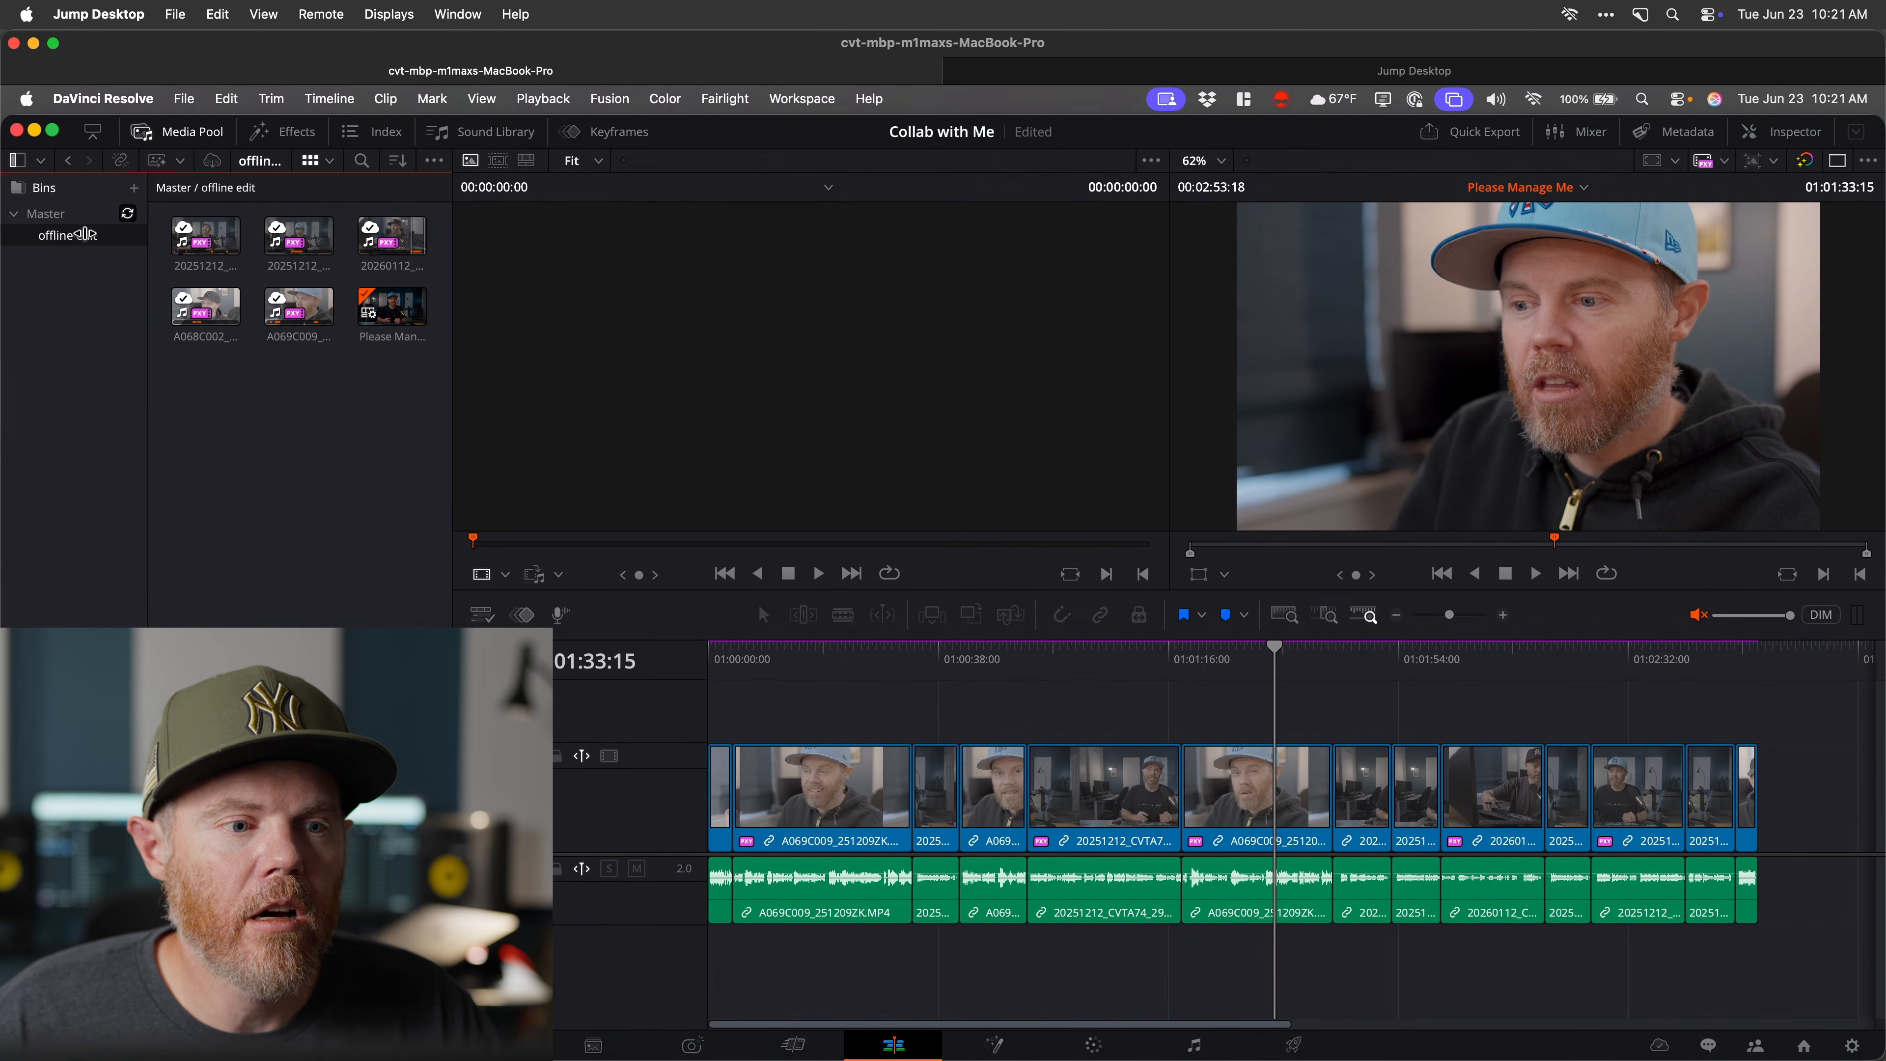
click(129, 217)
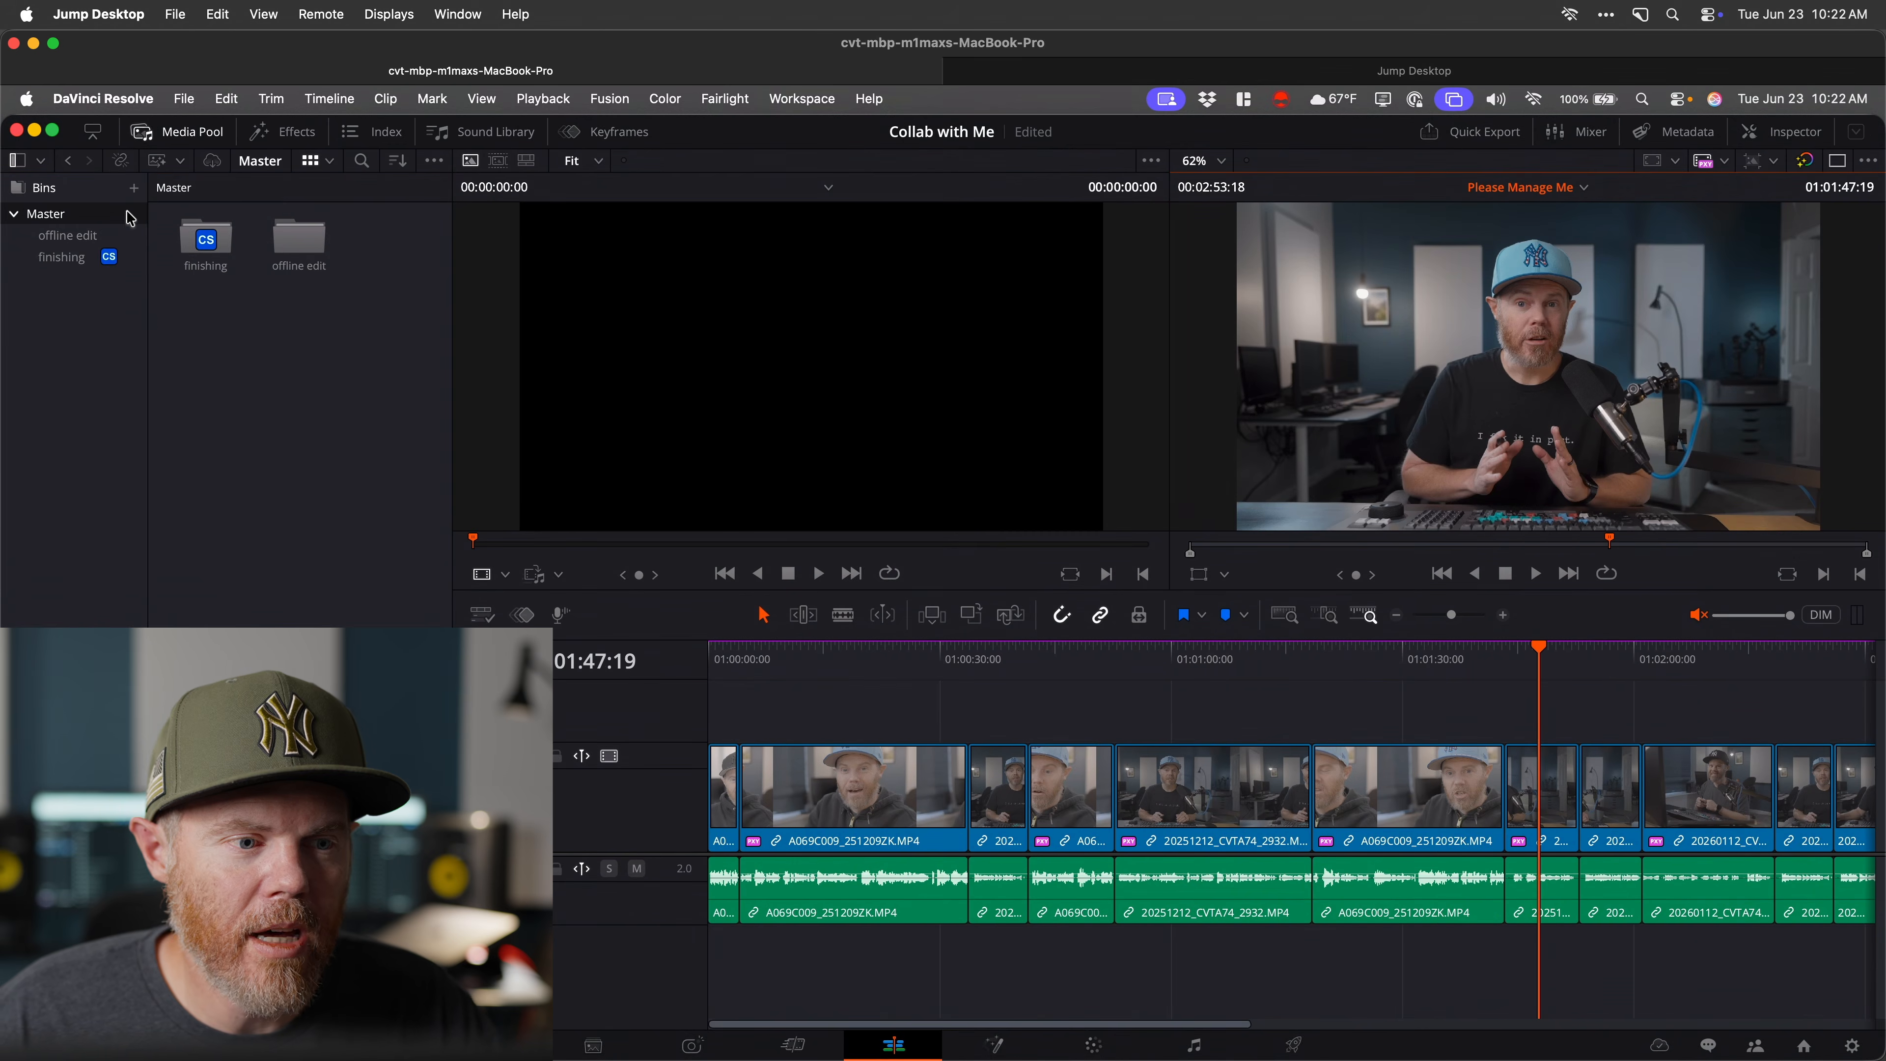
Open the Finishing timeline from the finishing bin, save the project and scrub to 01:01:56:17.
click(73, 260)
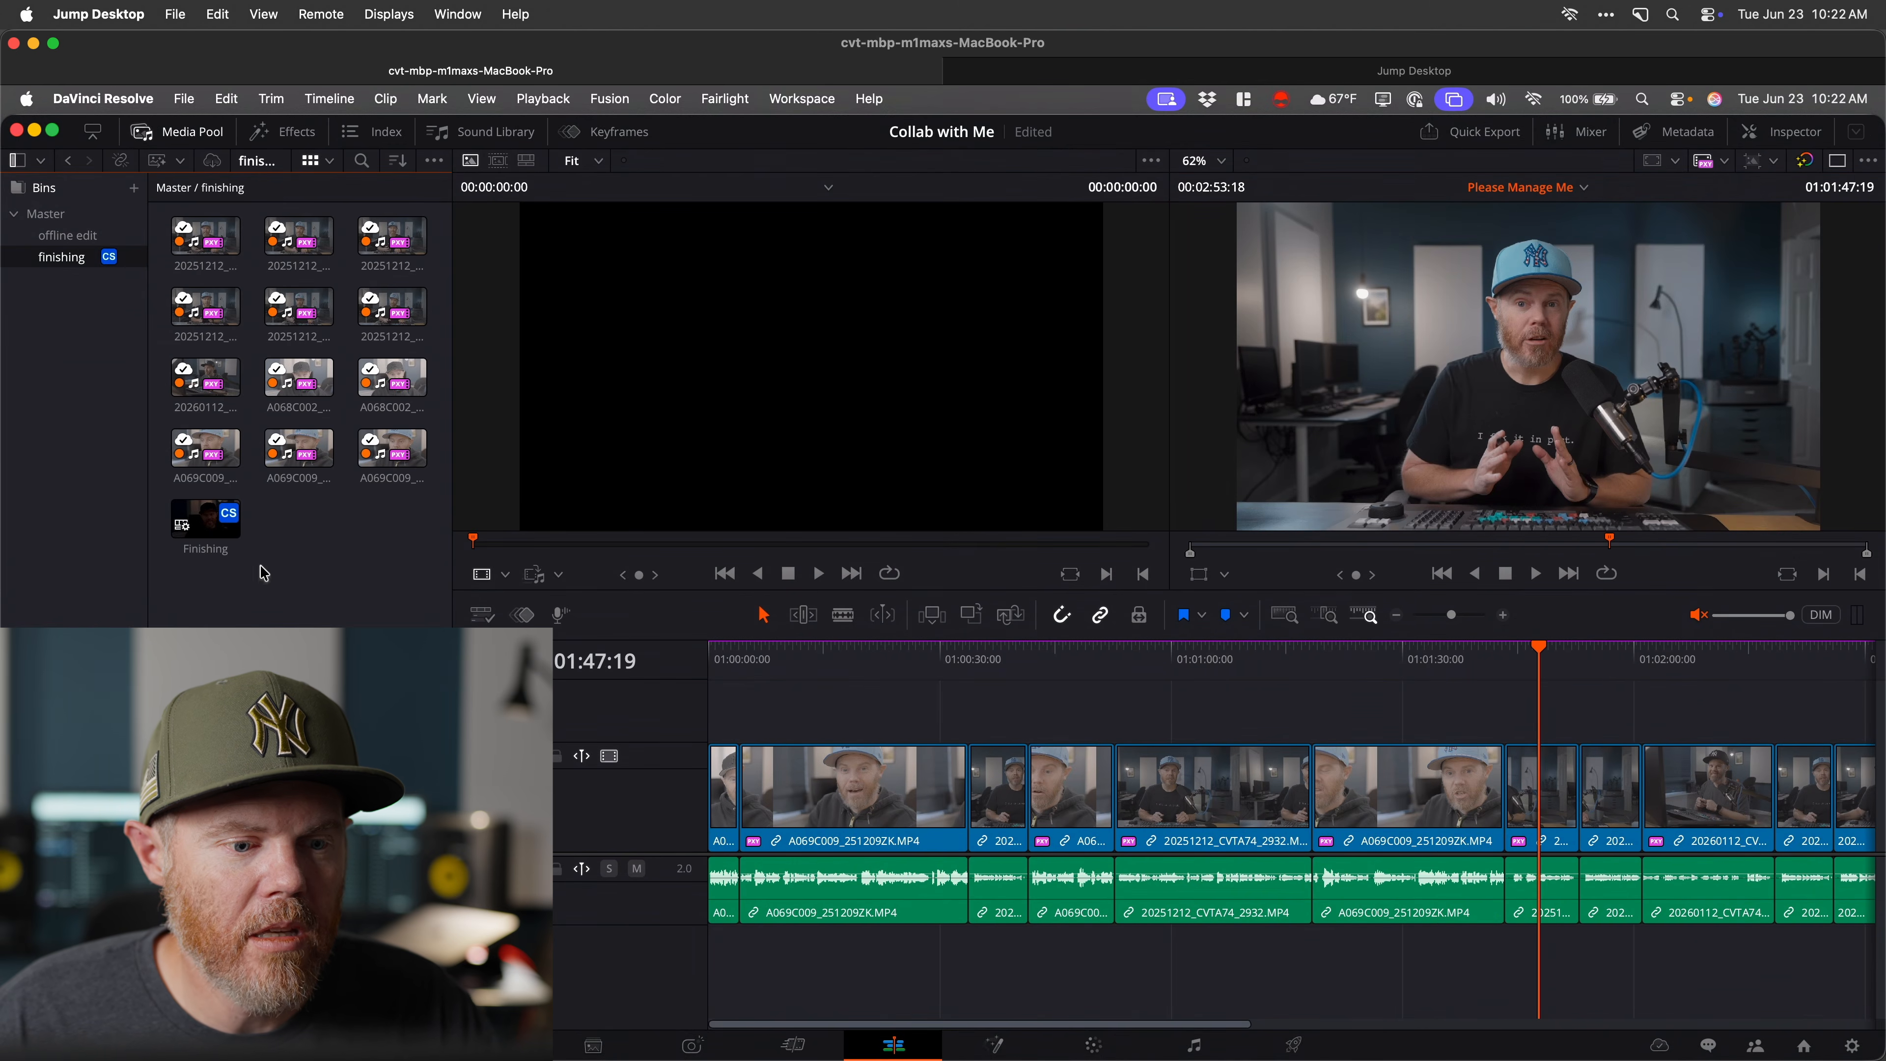
double_click(232, 515)
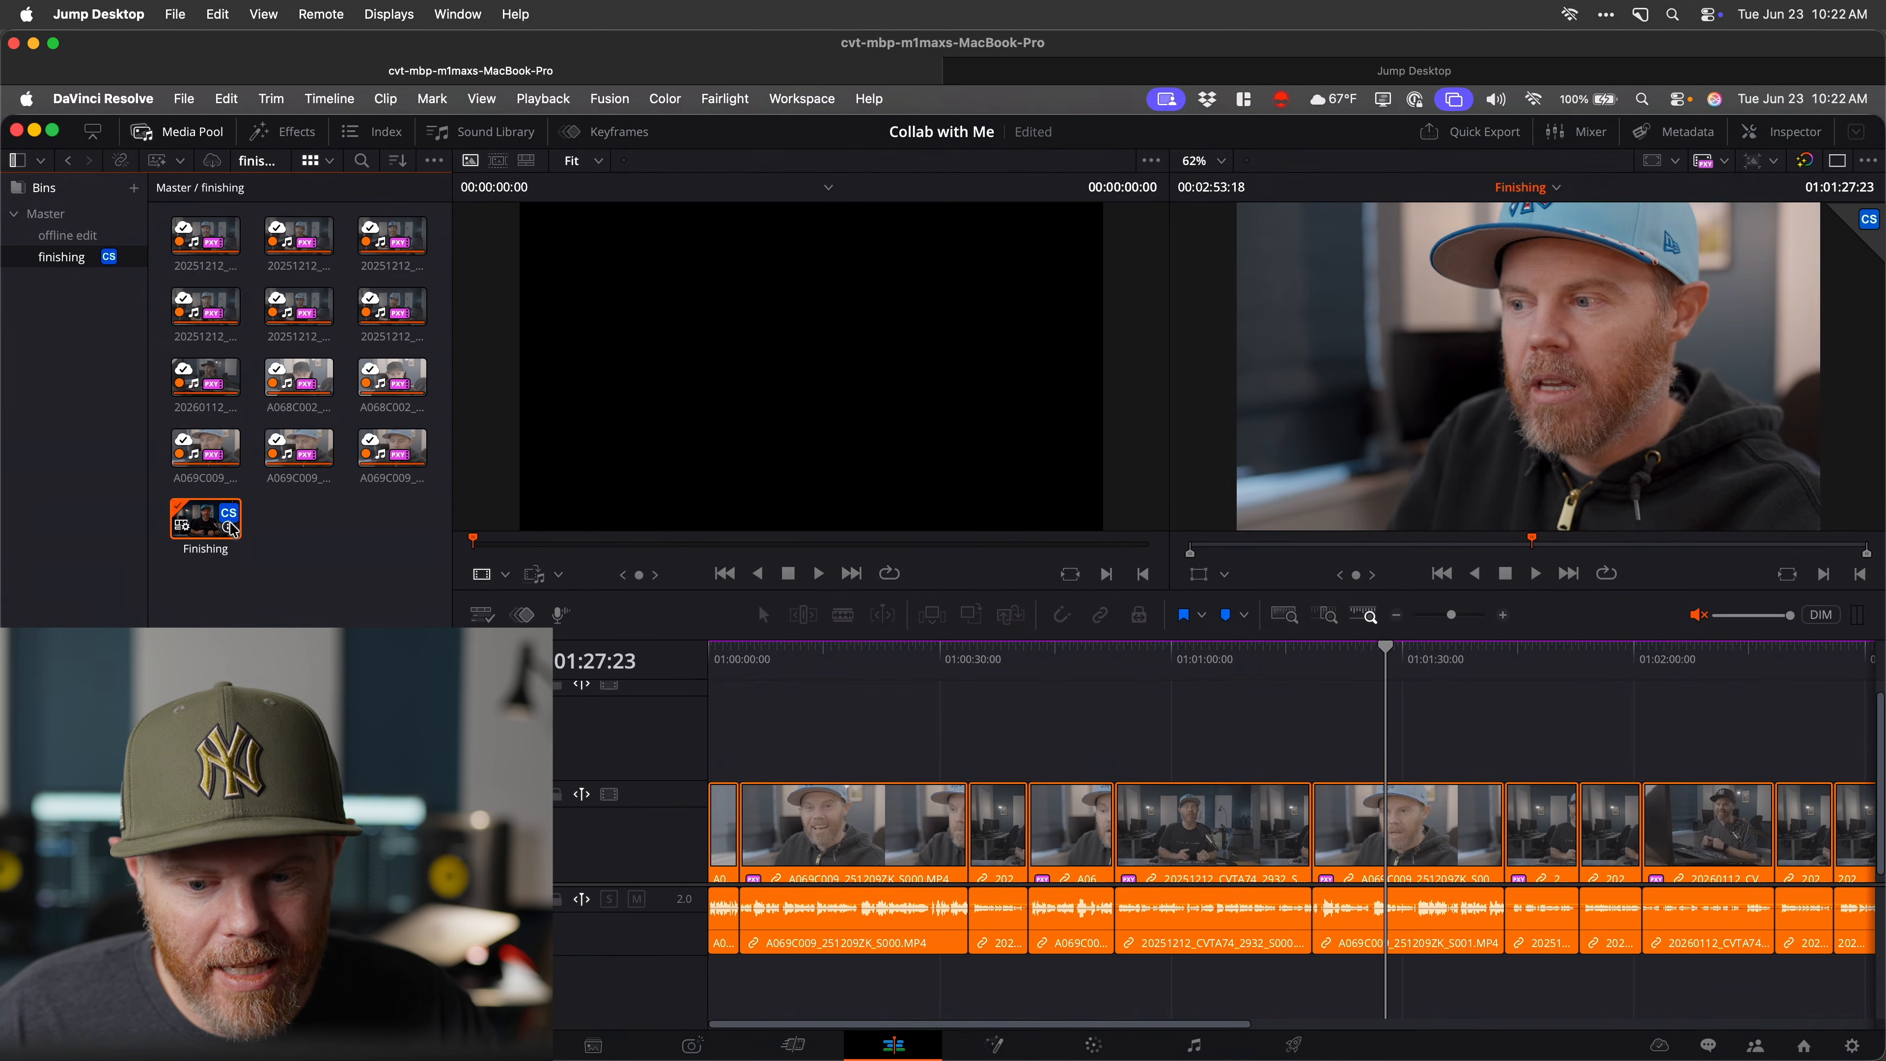
mouse_move(1285, 670)
mouse_down()
mouse_move(1050, 669)
mouse_move(1261, 673)
mouse_up()
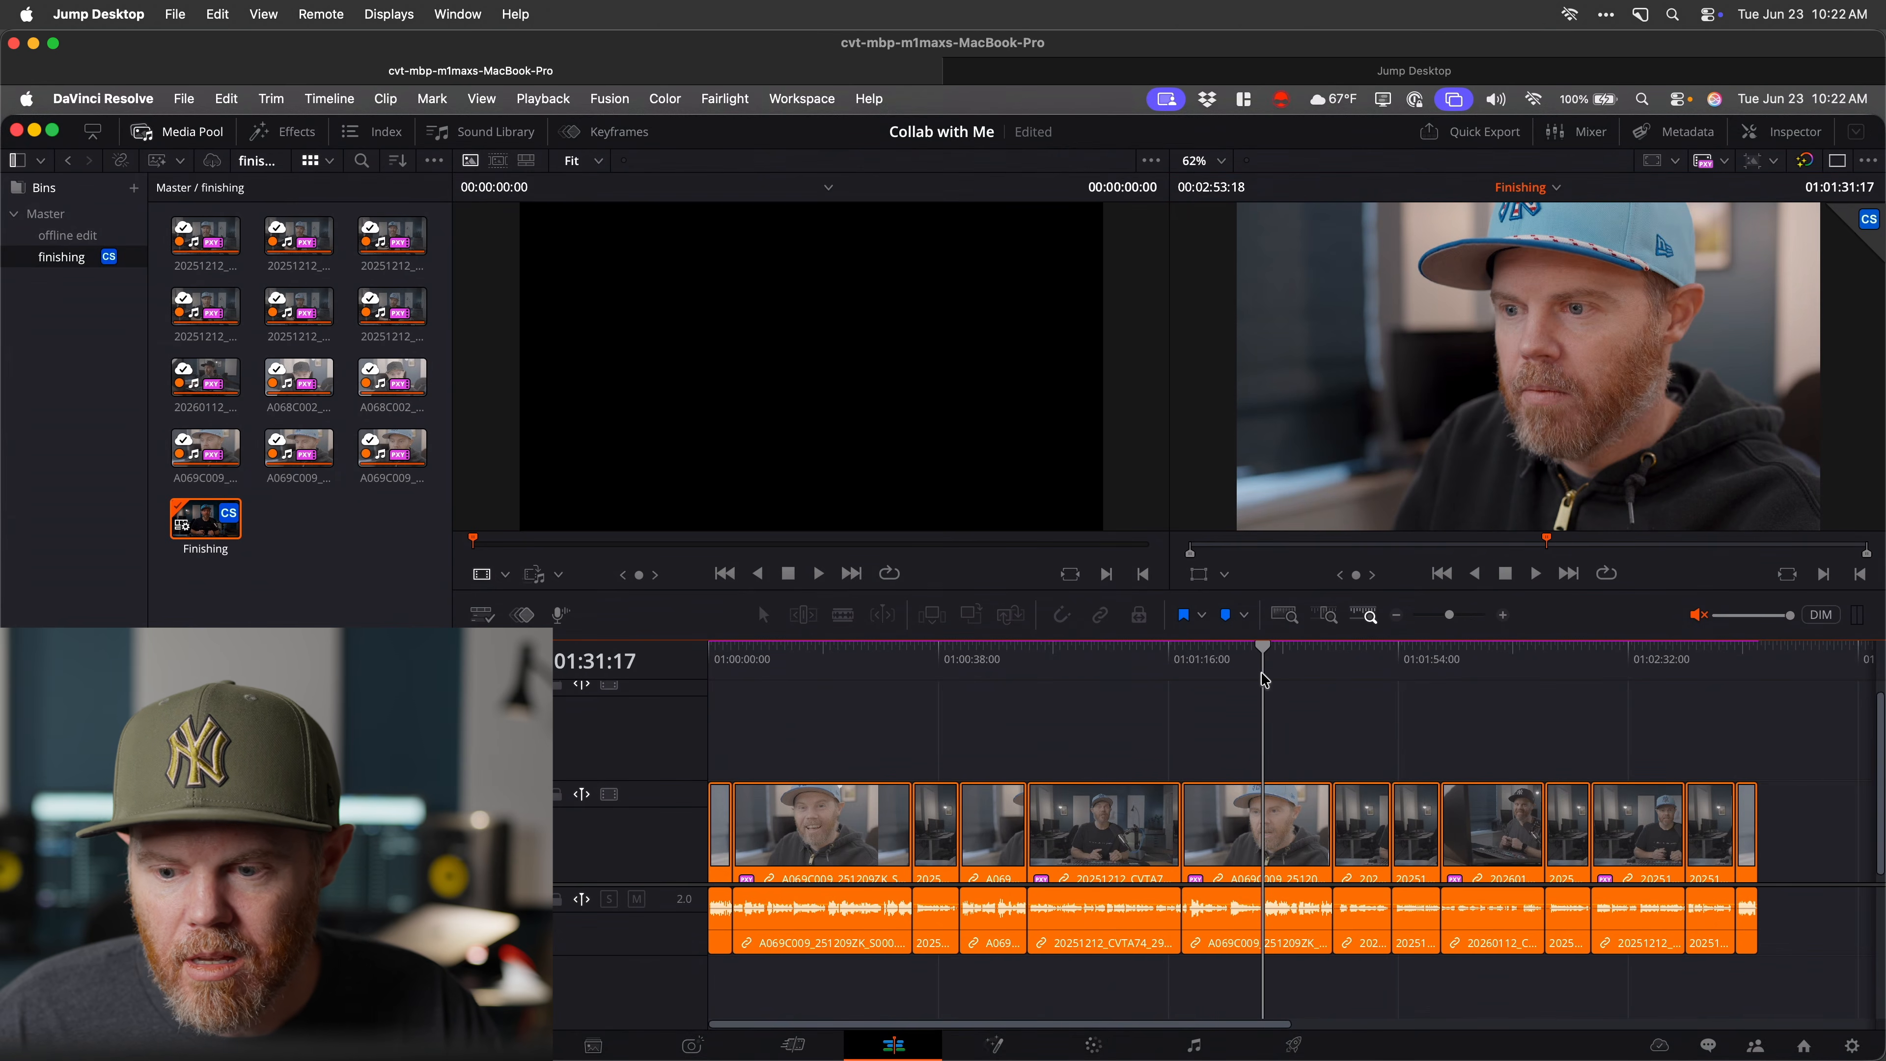
key(super+s)
drag(1330, 661, 1414, 725)
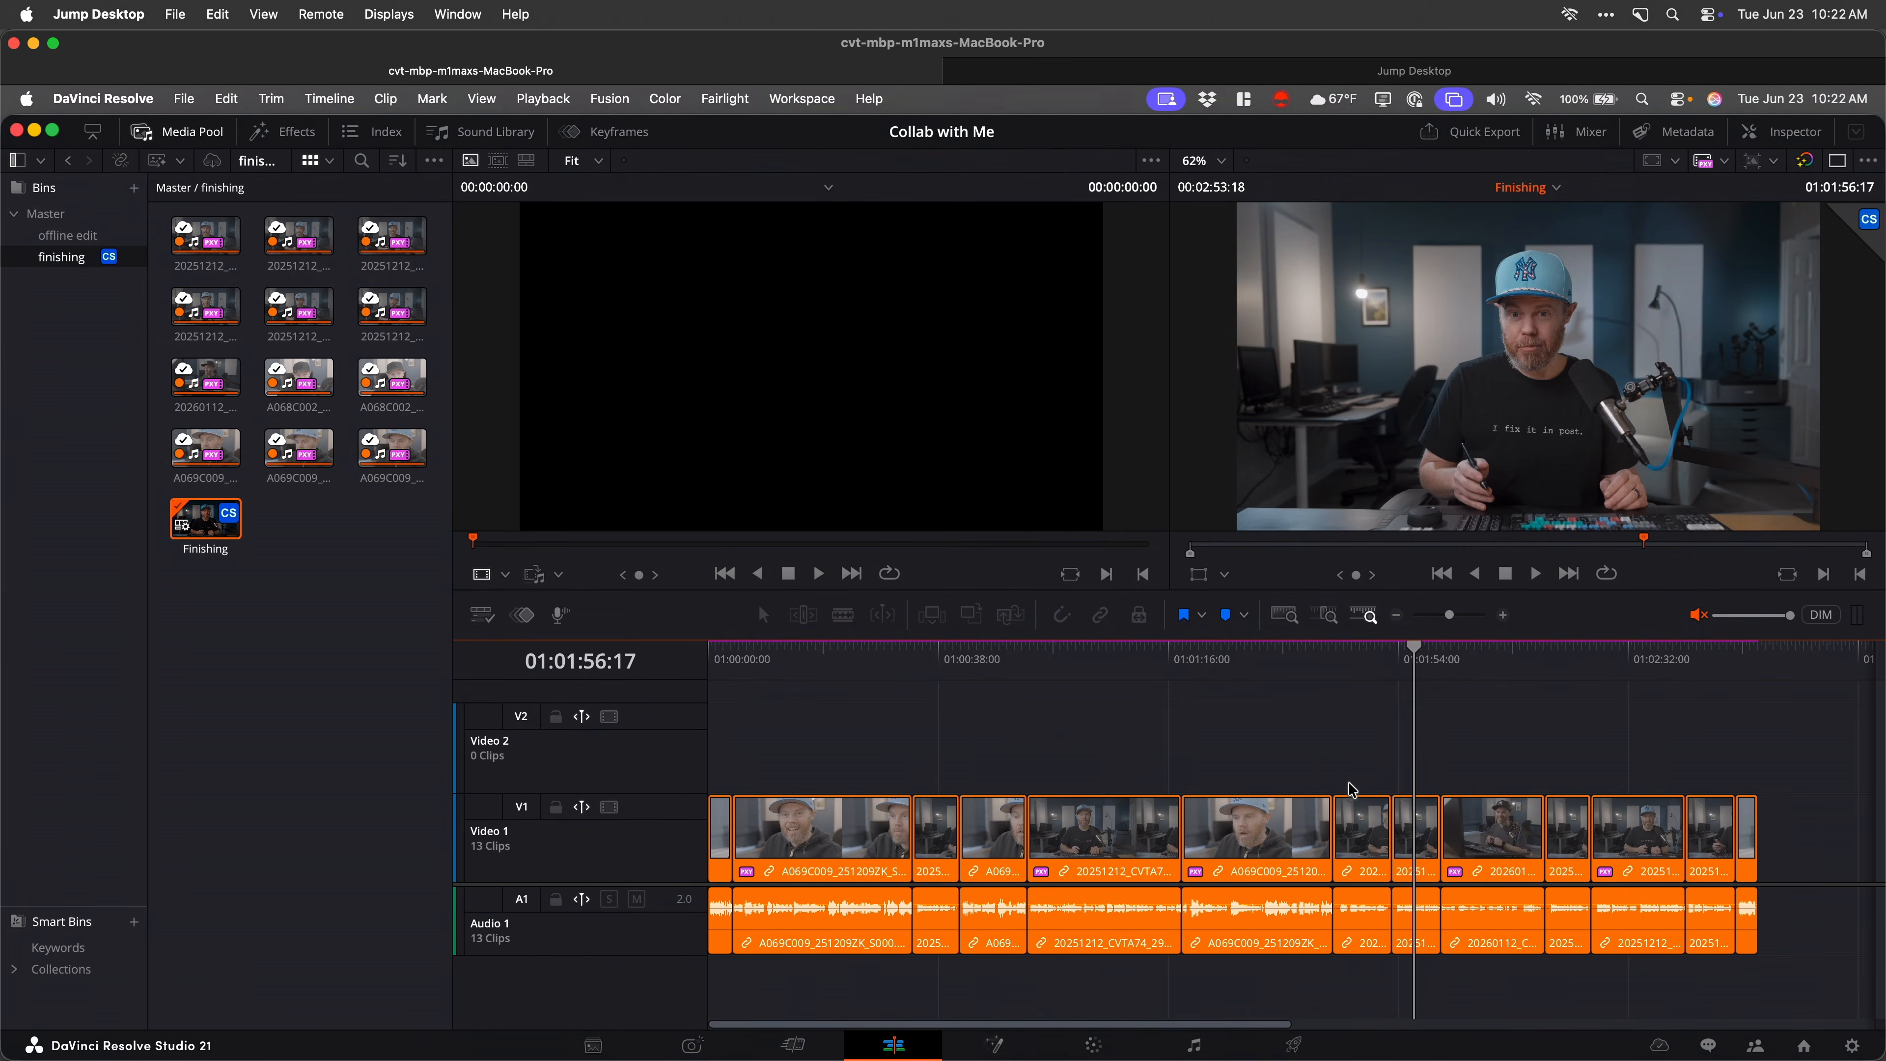
Switch back to the local Resolve desktop, sync the original media of all video clips in the finishing bin and check the cloud sync status.
key(ctrl+Up)
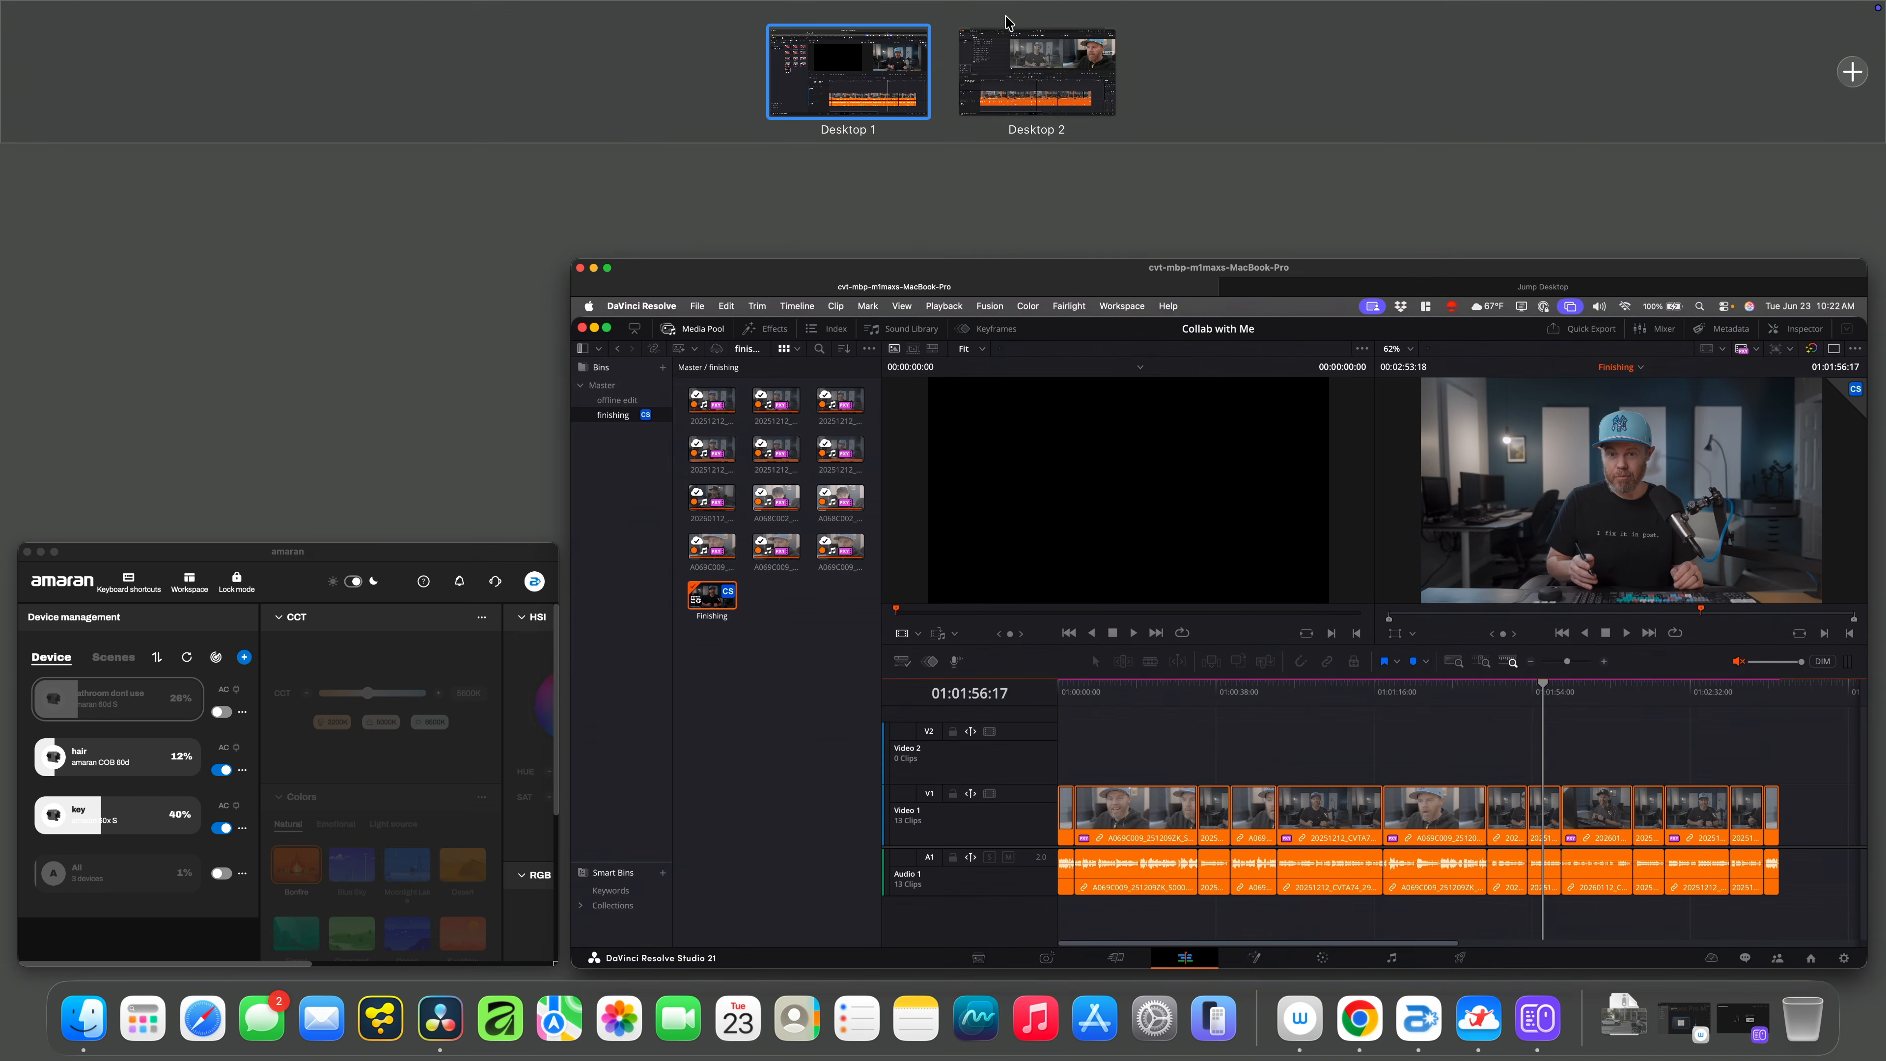
click(972, 35)
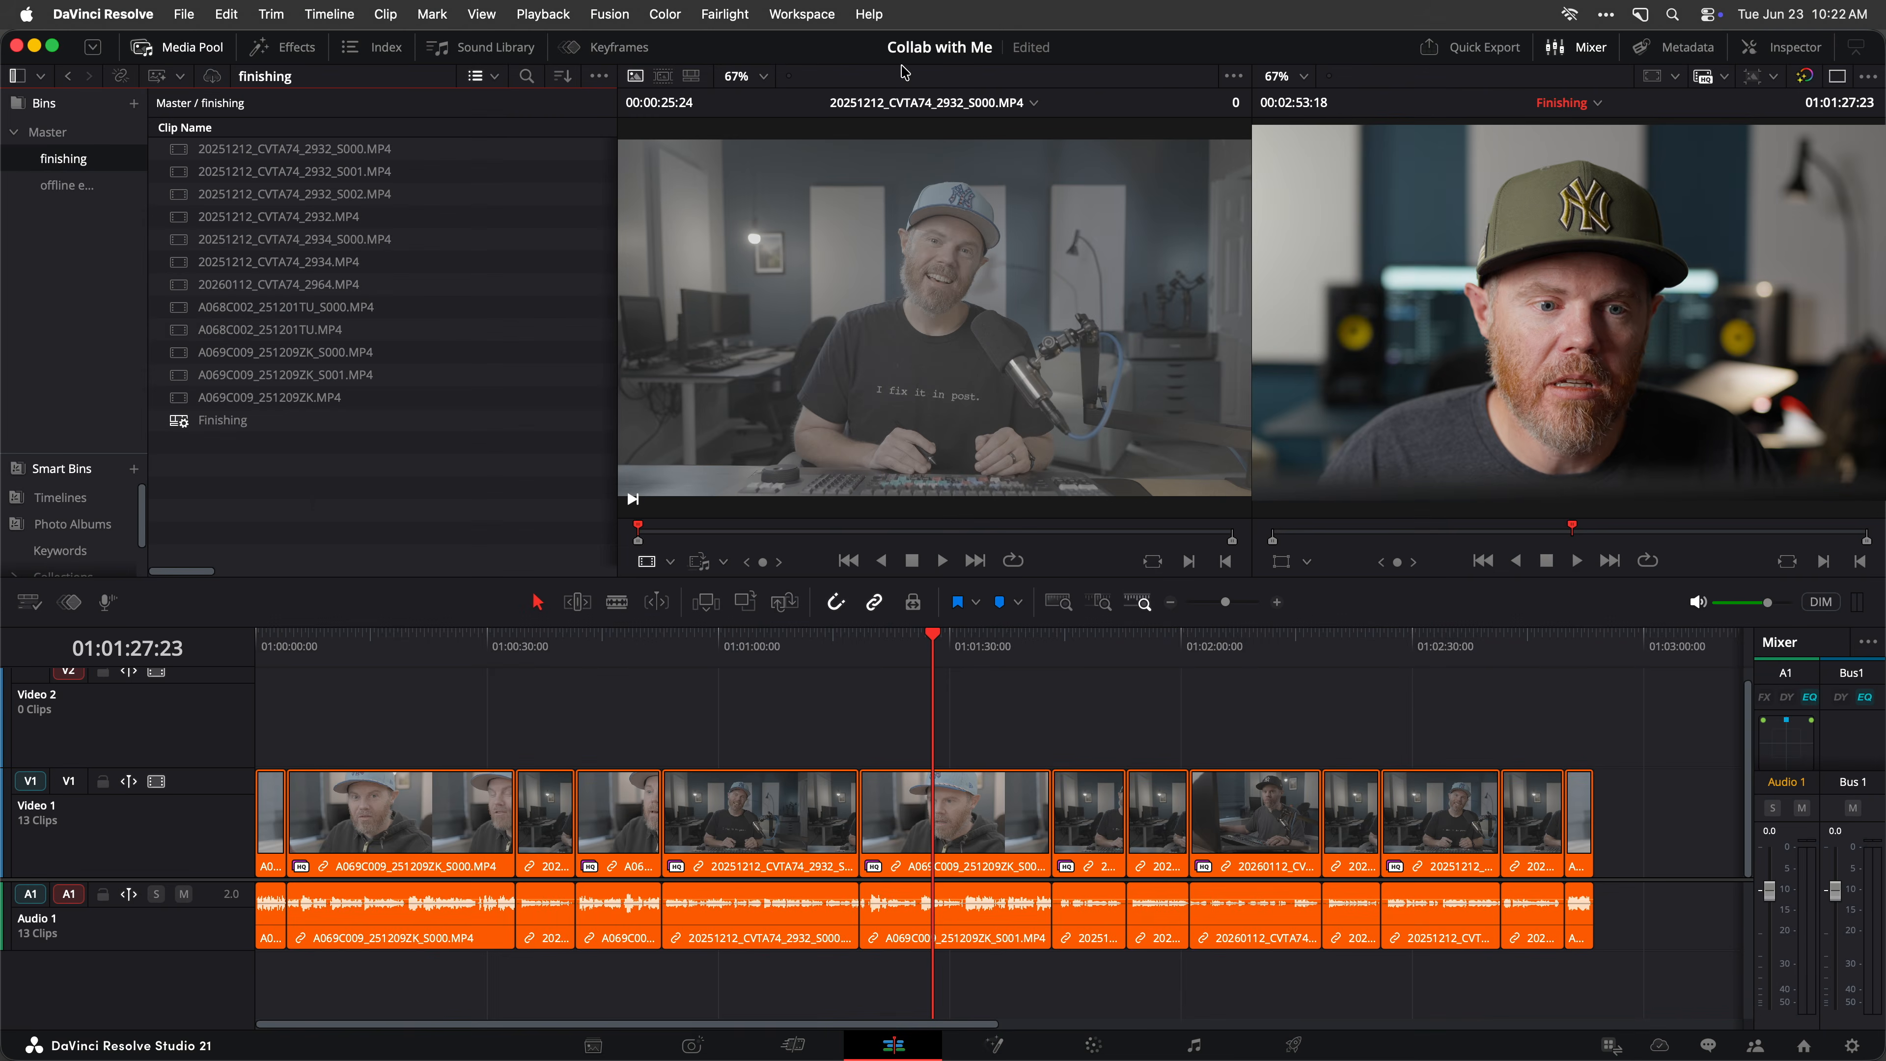
click(327, 398)
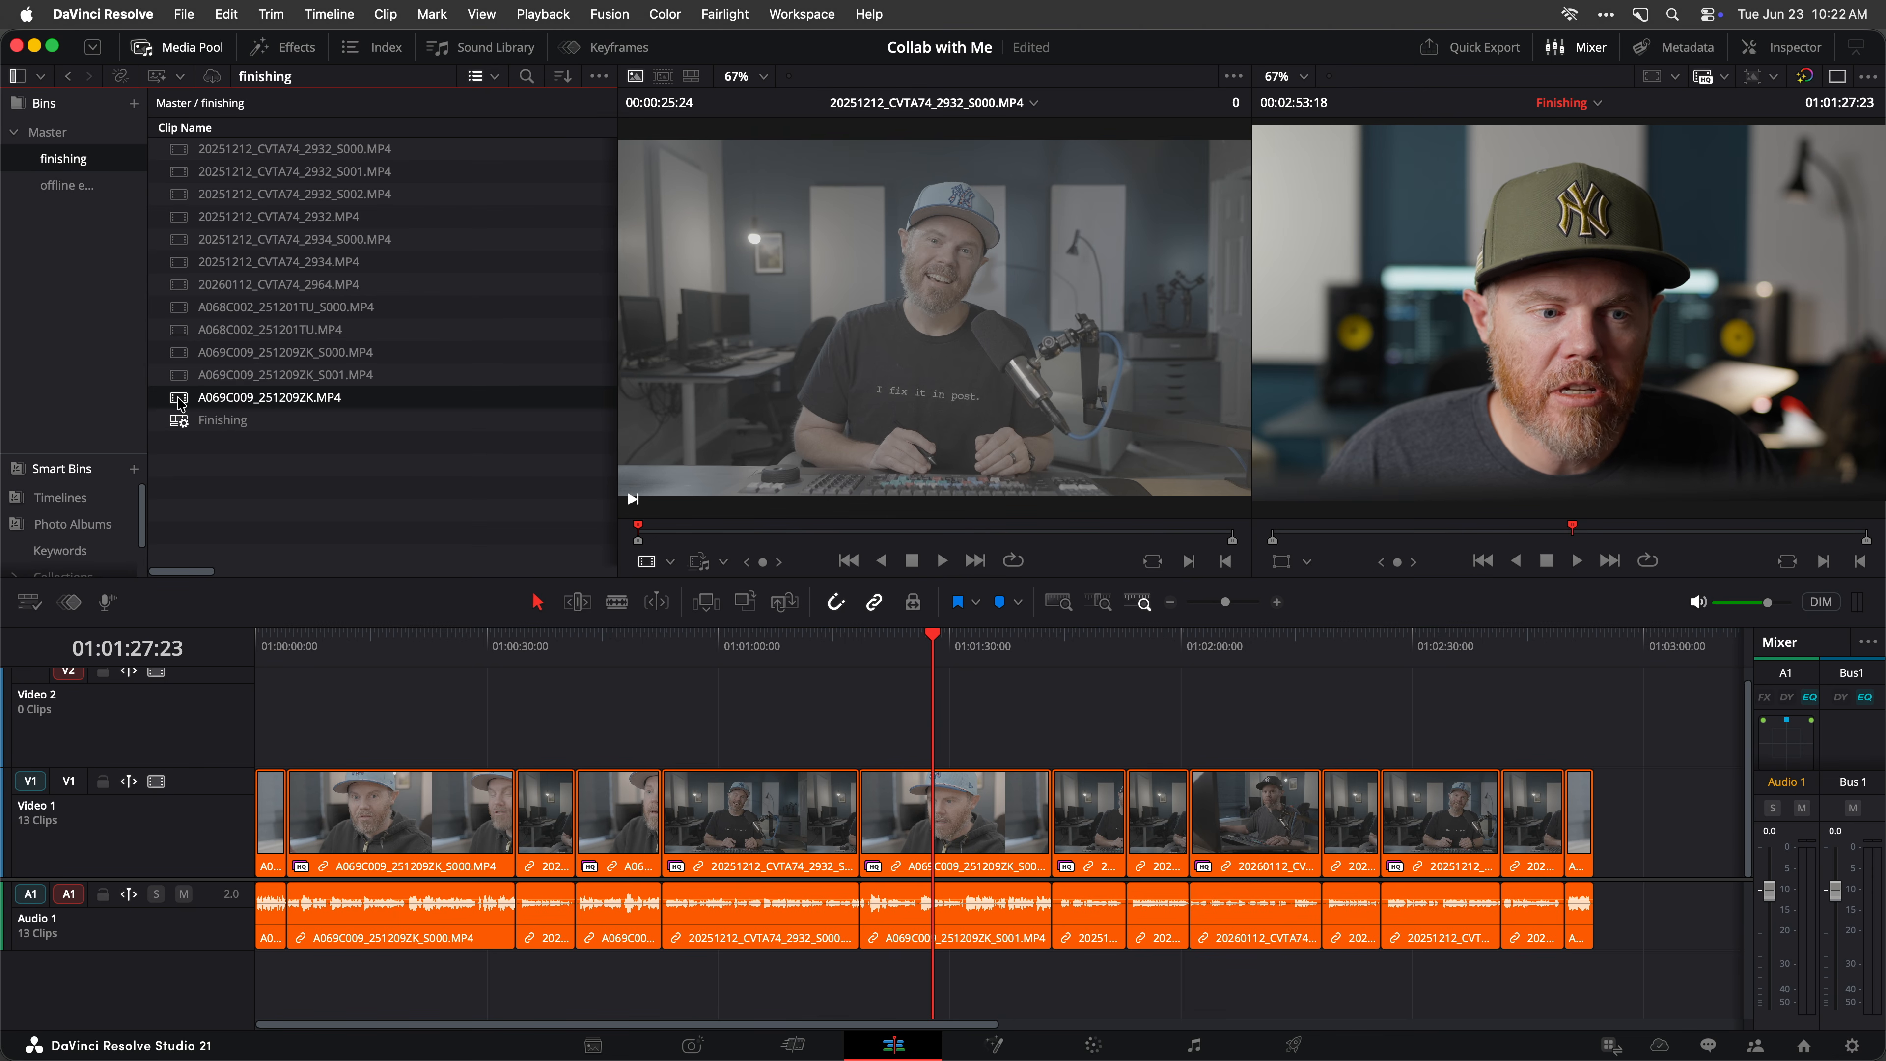
double_click(204, 397)
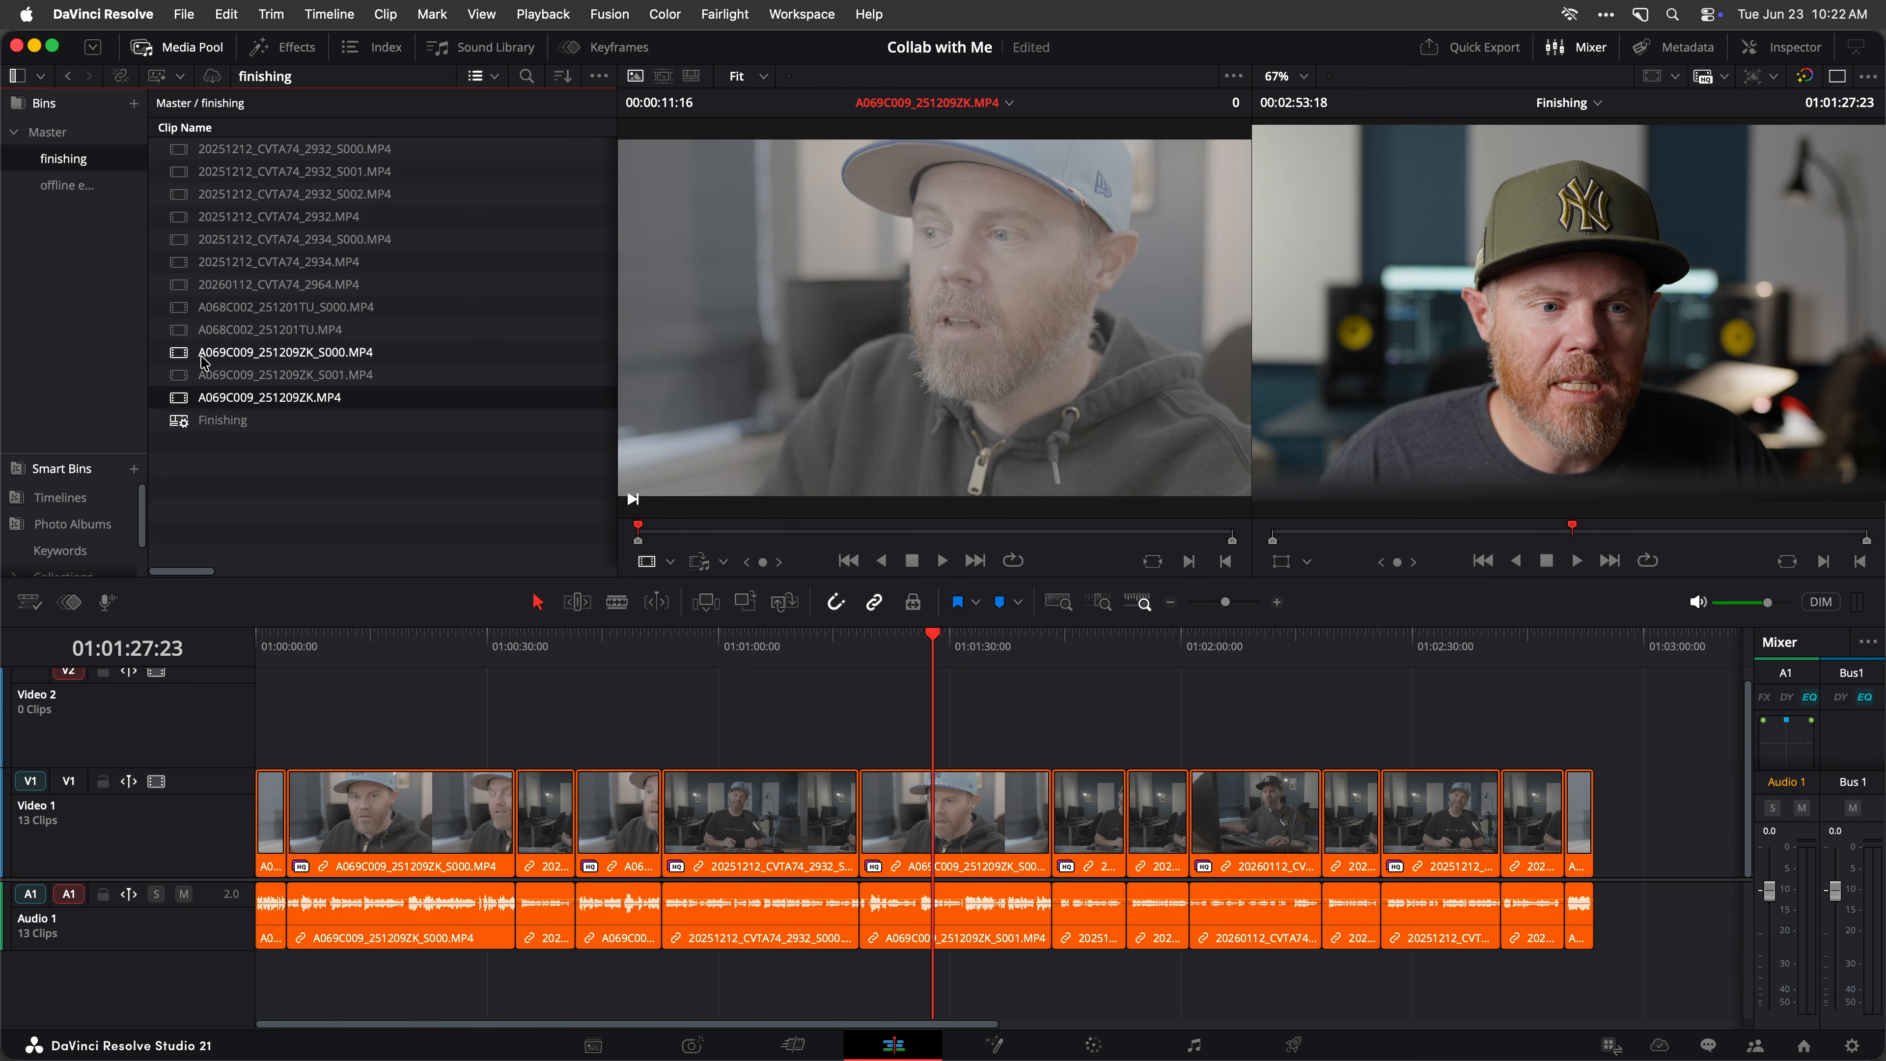
shift+click(247, 151)
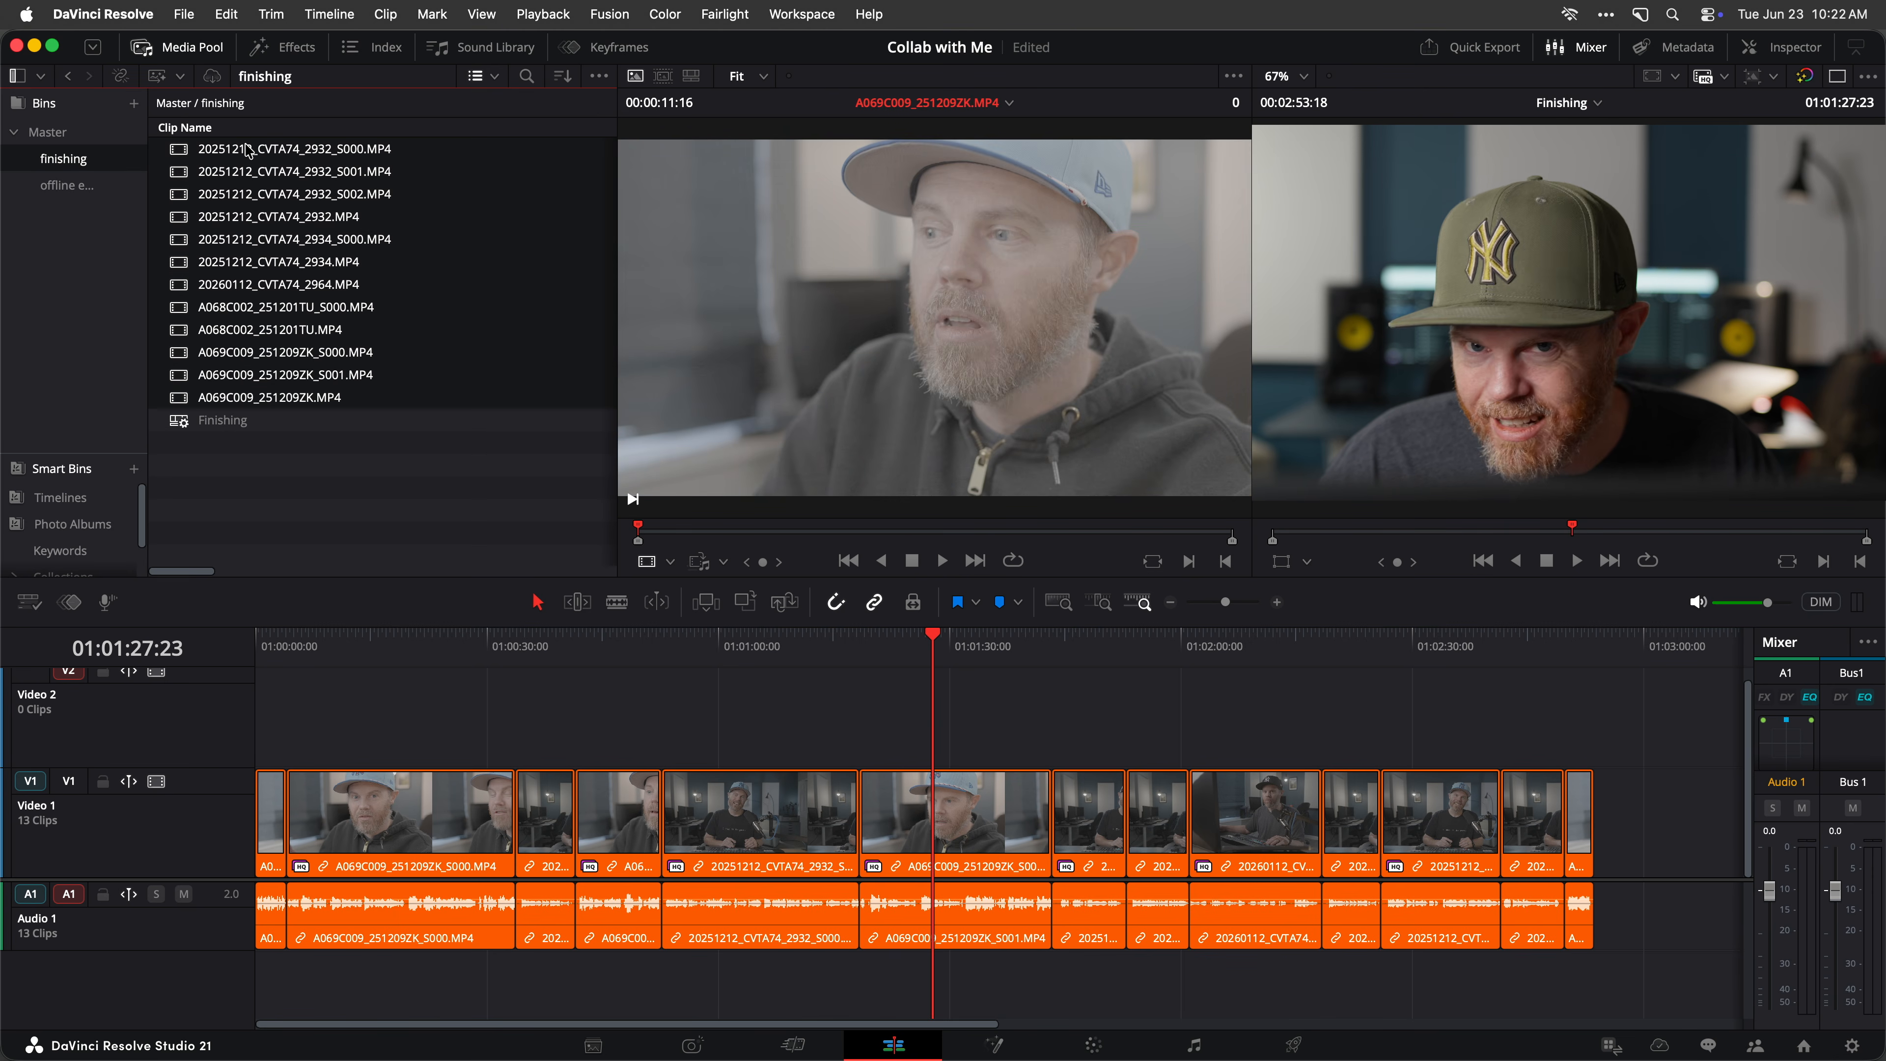
right_click(259, 162)
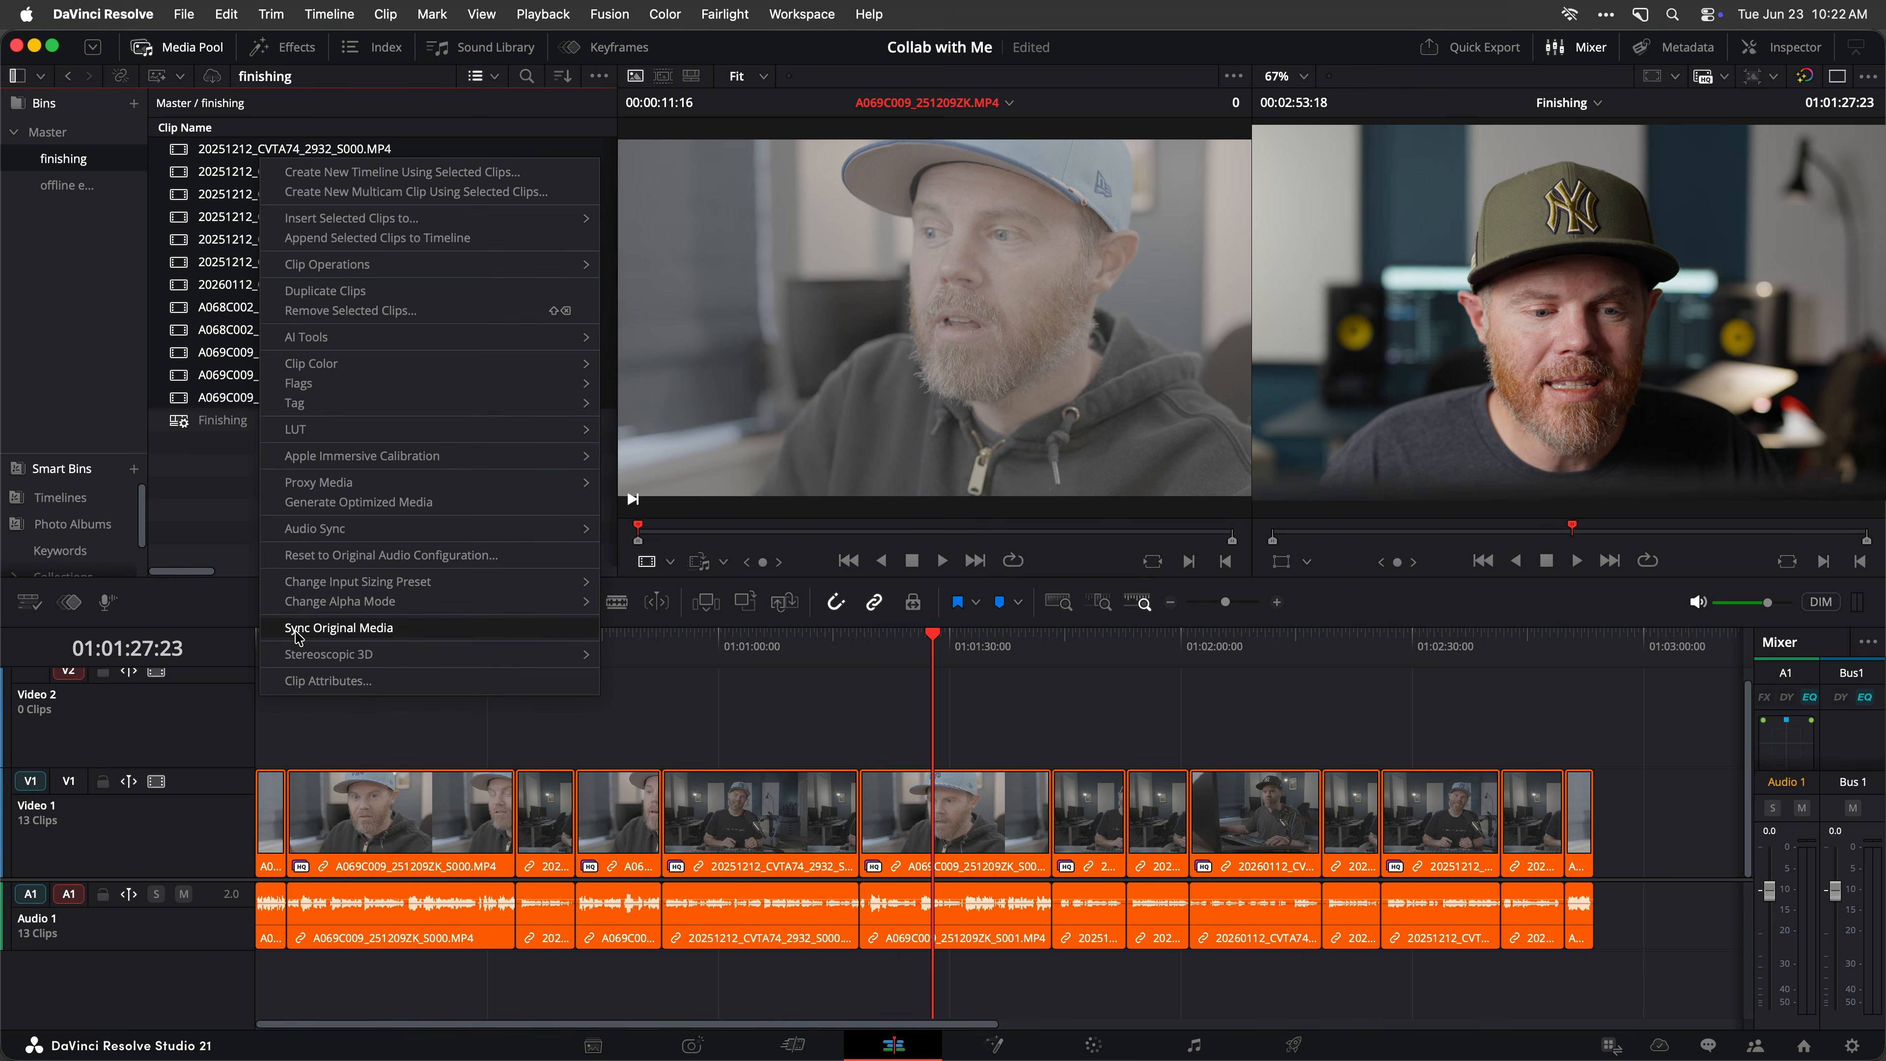
click(417, 632)
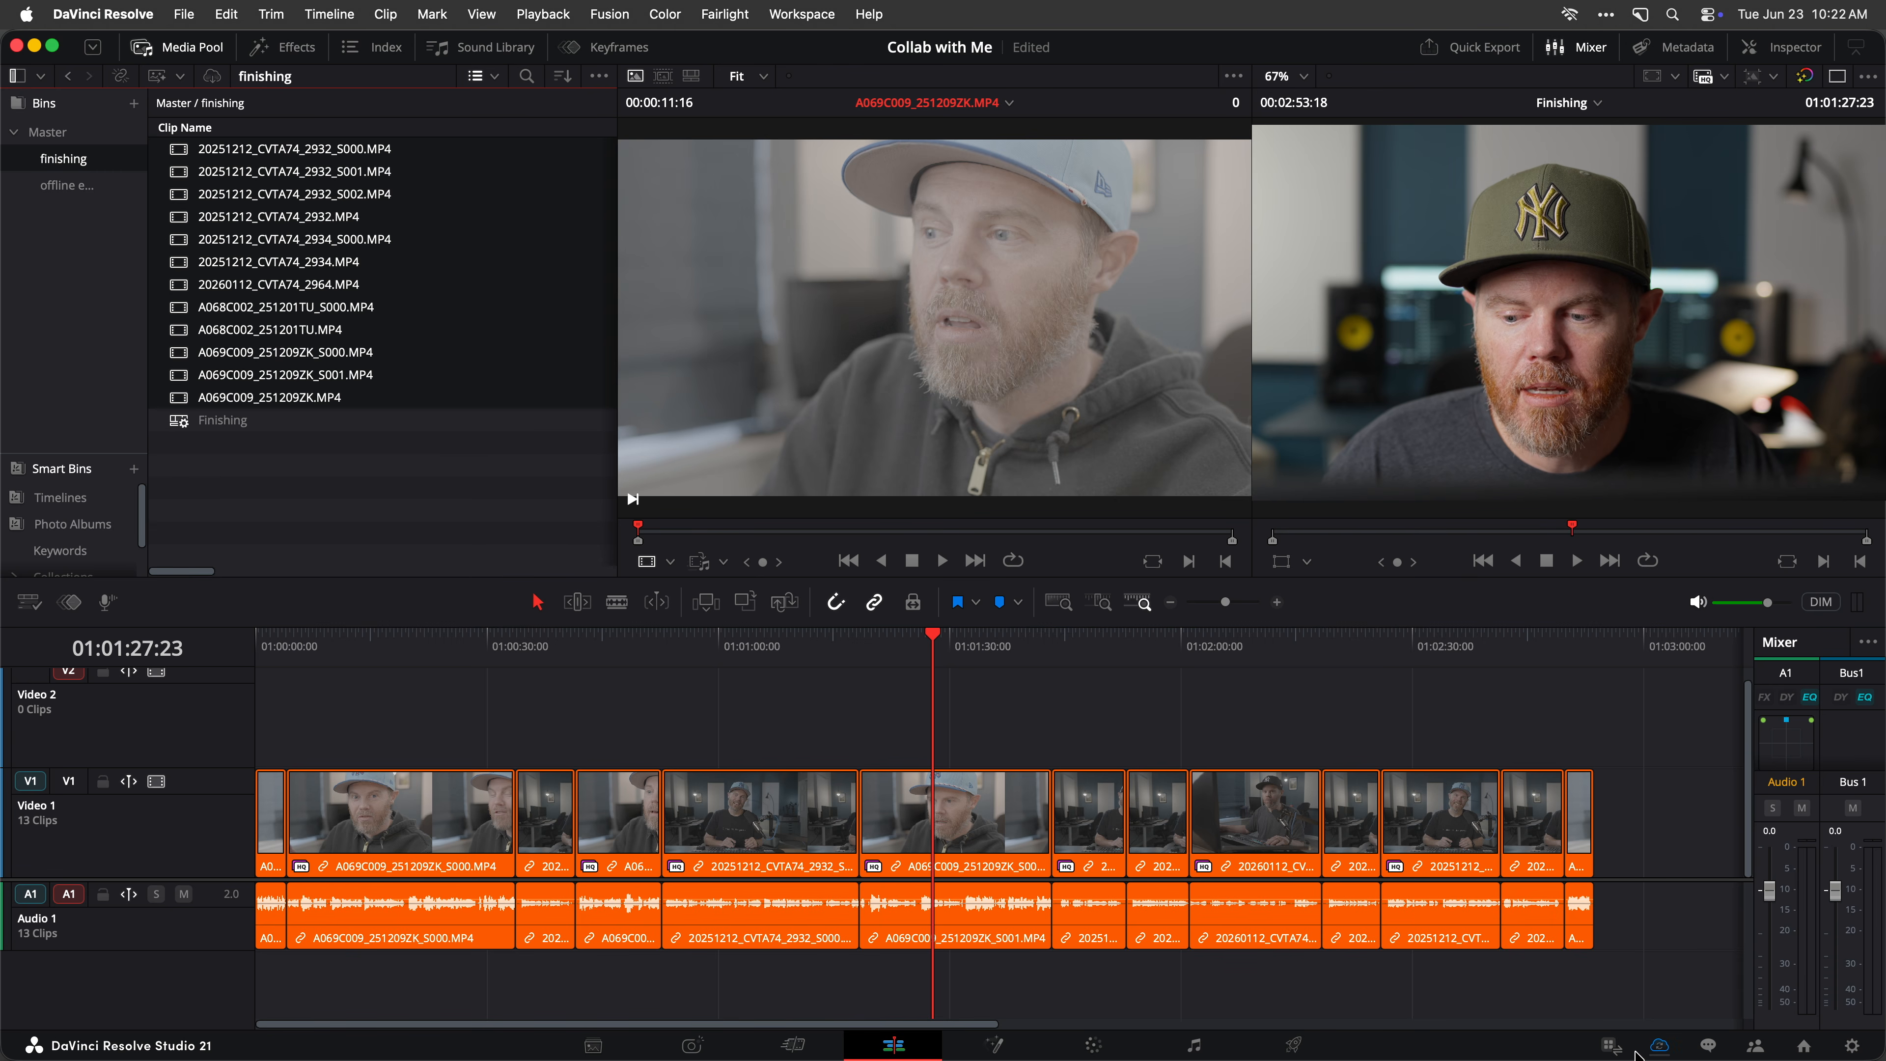
click(1662, 1047)
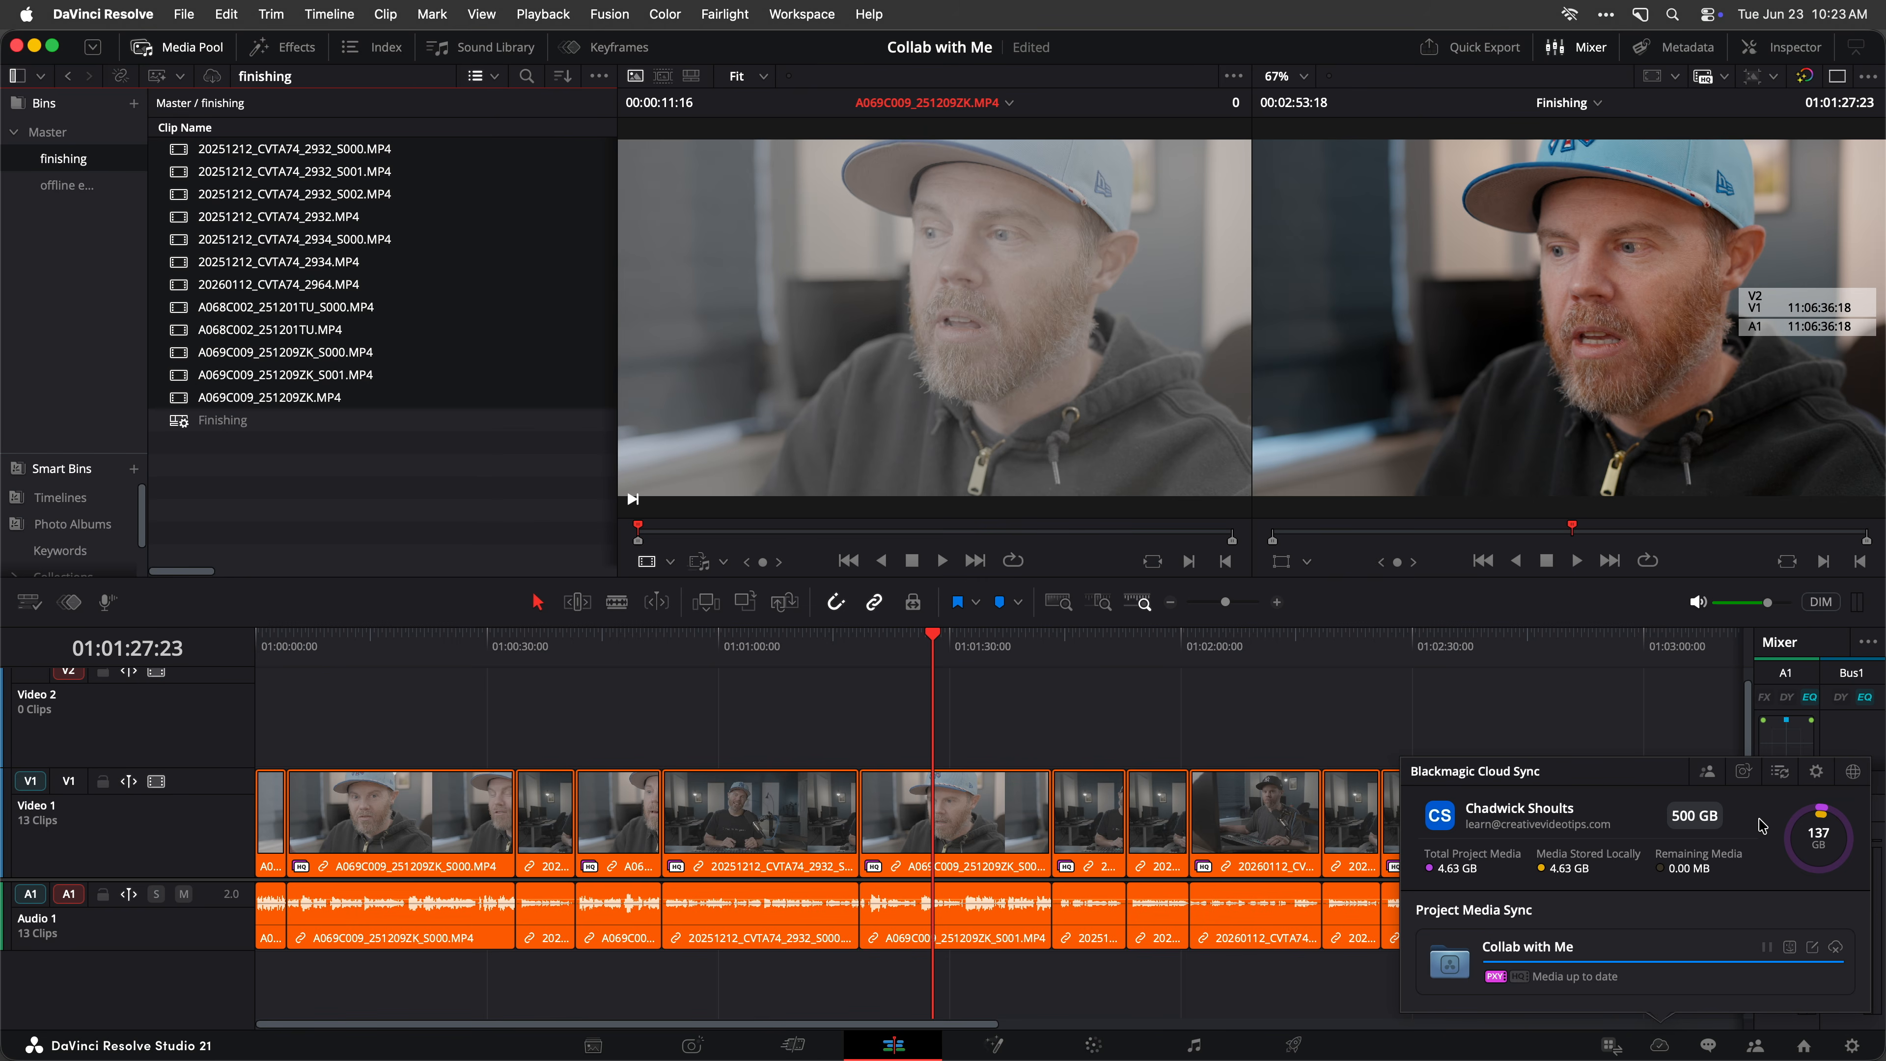
click(859, 722)
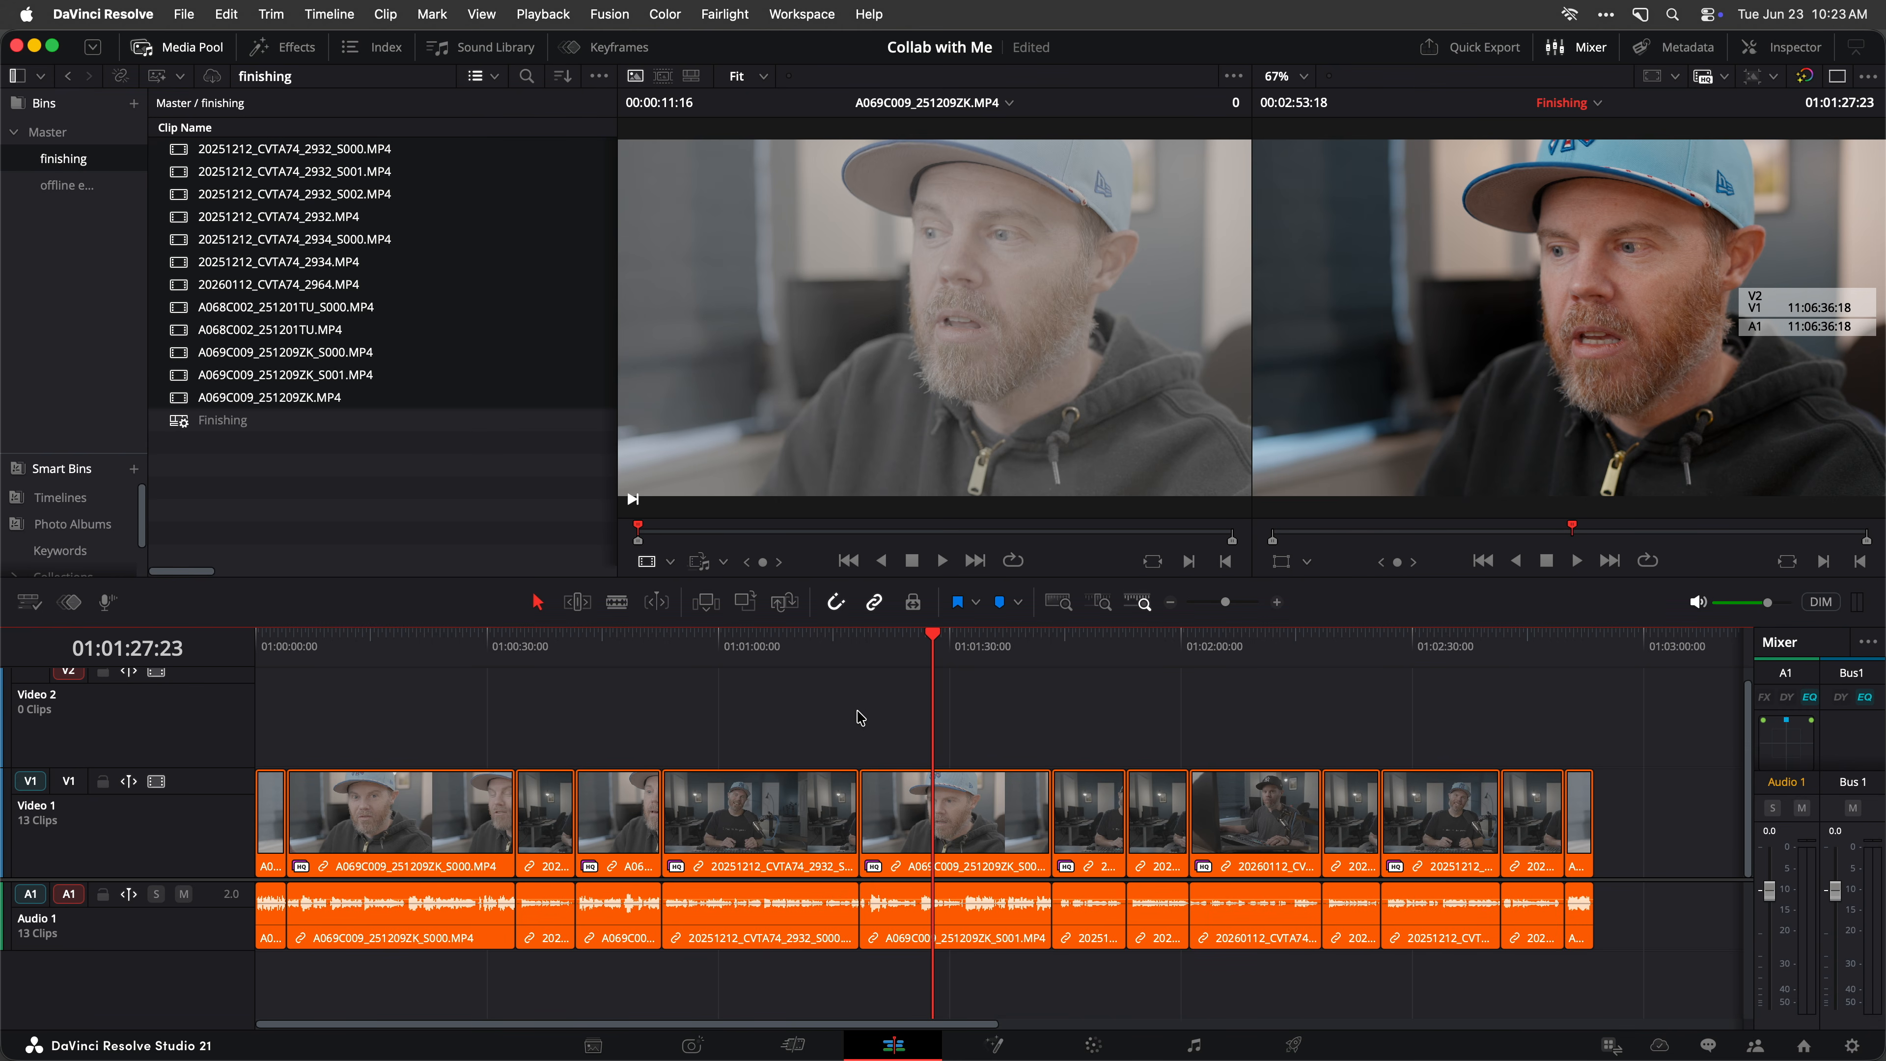
Return to the collaborator's Jump Desktop session, move the Finishing playhead to 01:01:13:11 and show the finishing bin as a list.
key(ctrl+Up)
mouse_move(953, 38)
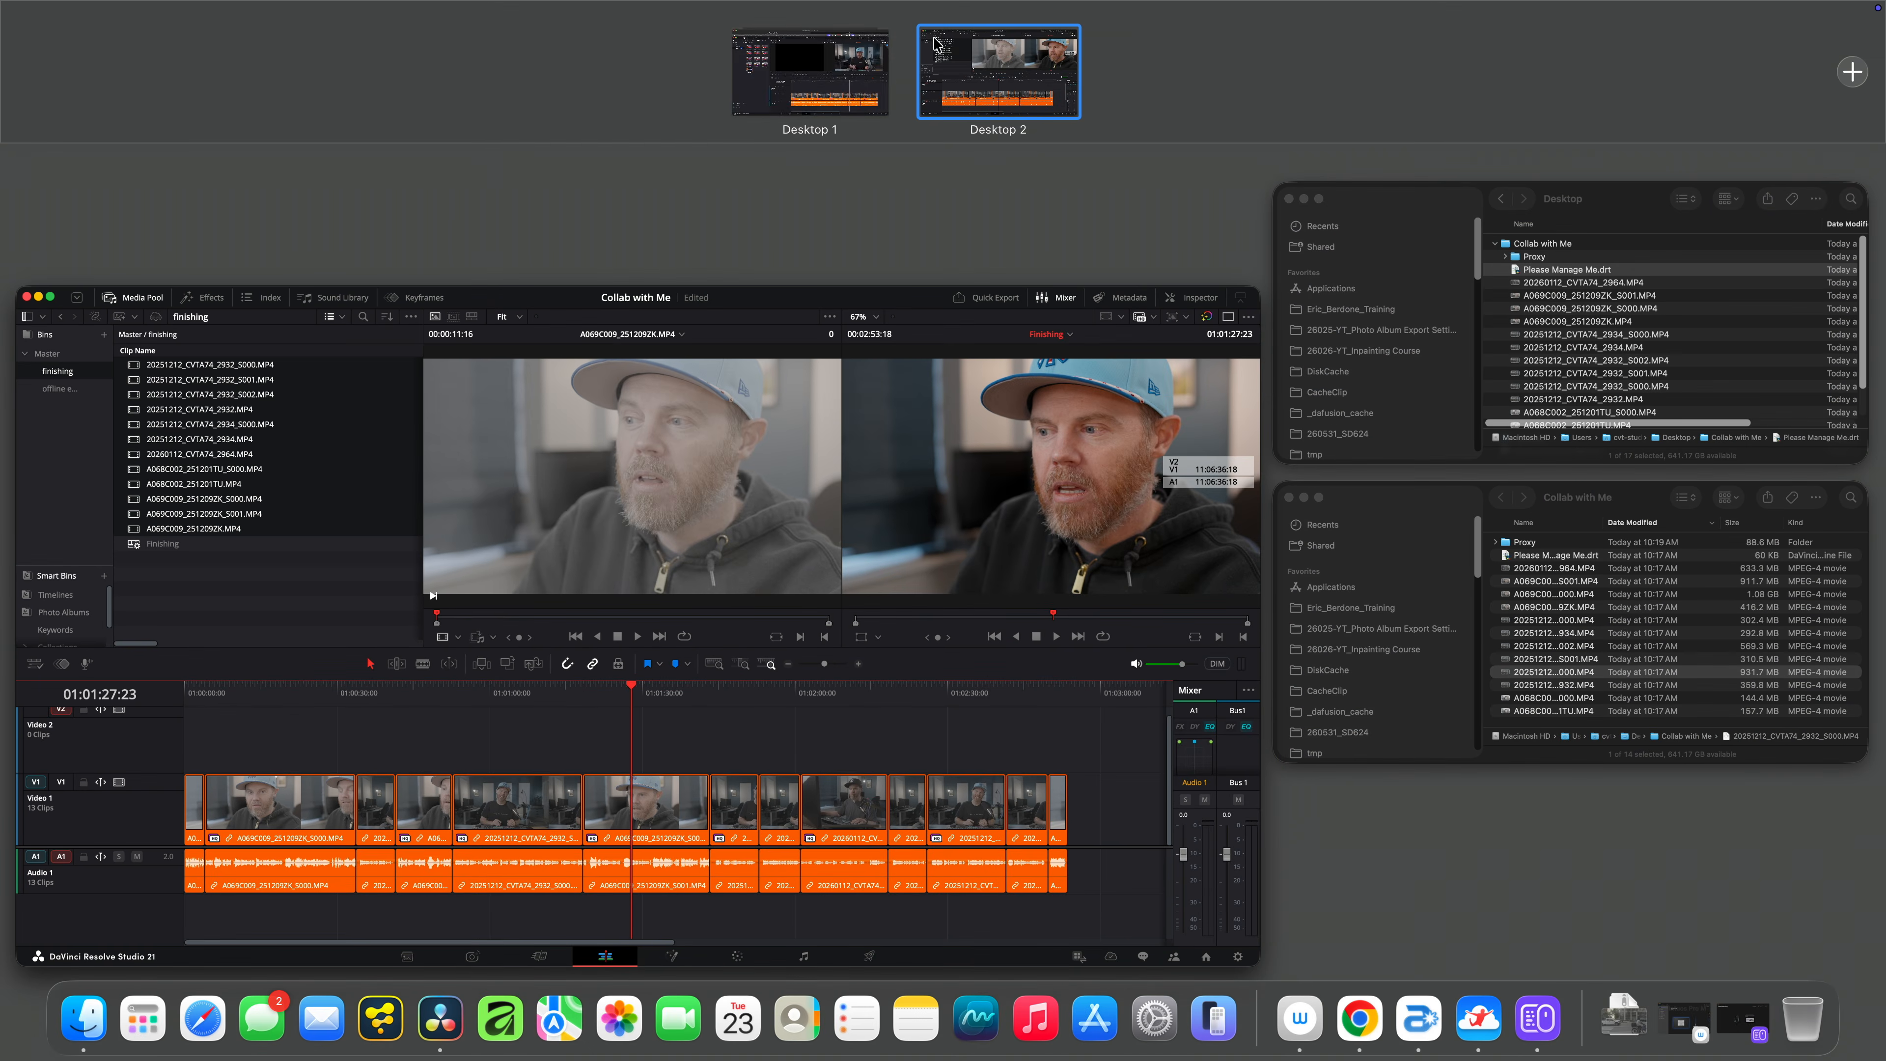
click(872, 51)
click(1152, 658)
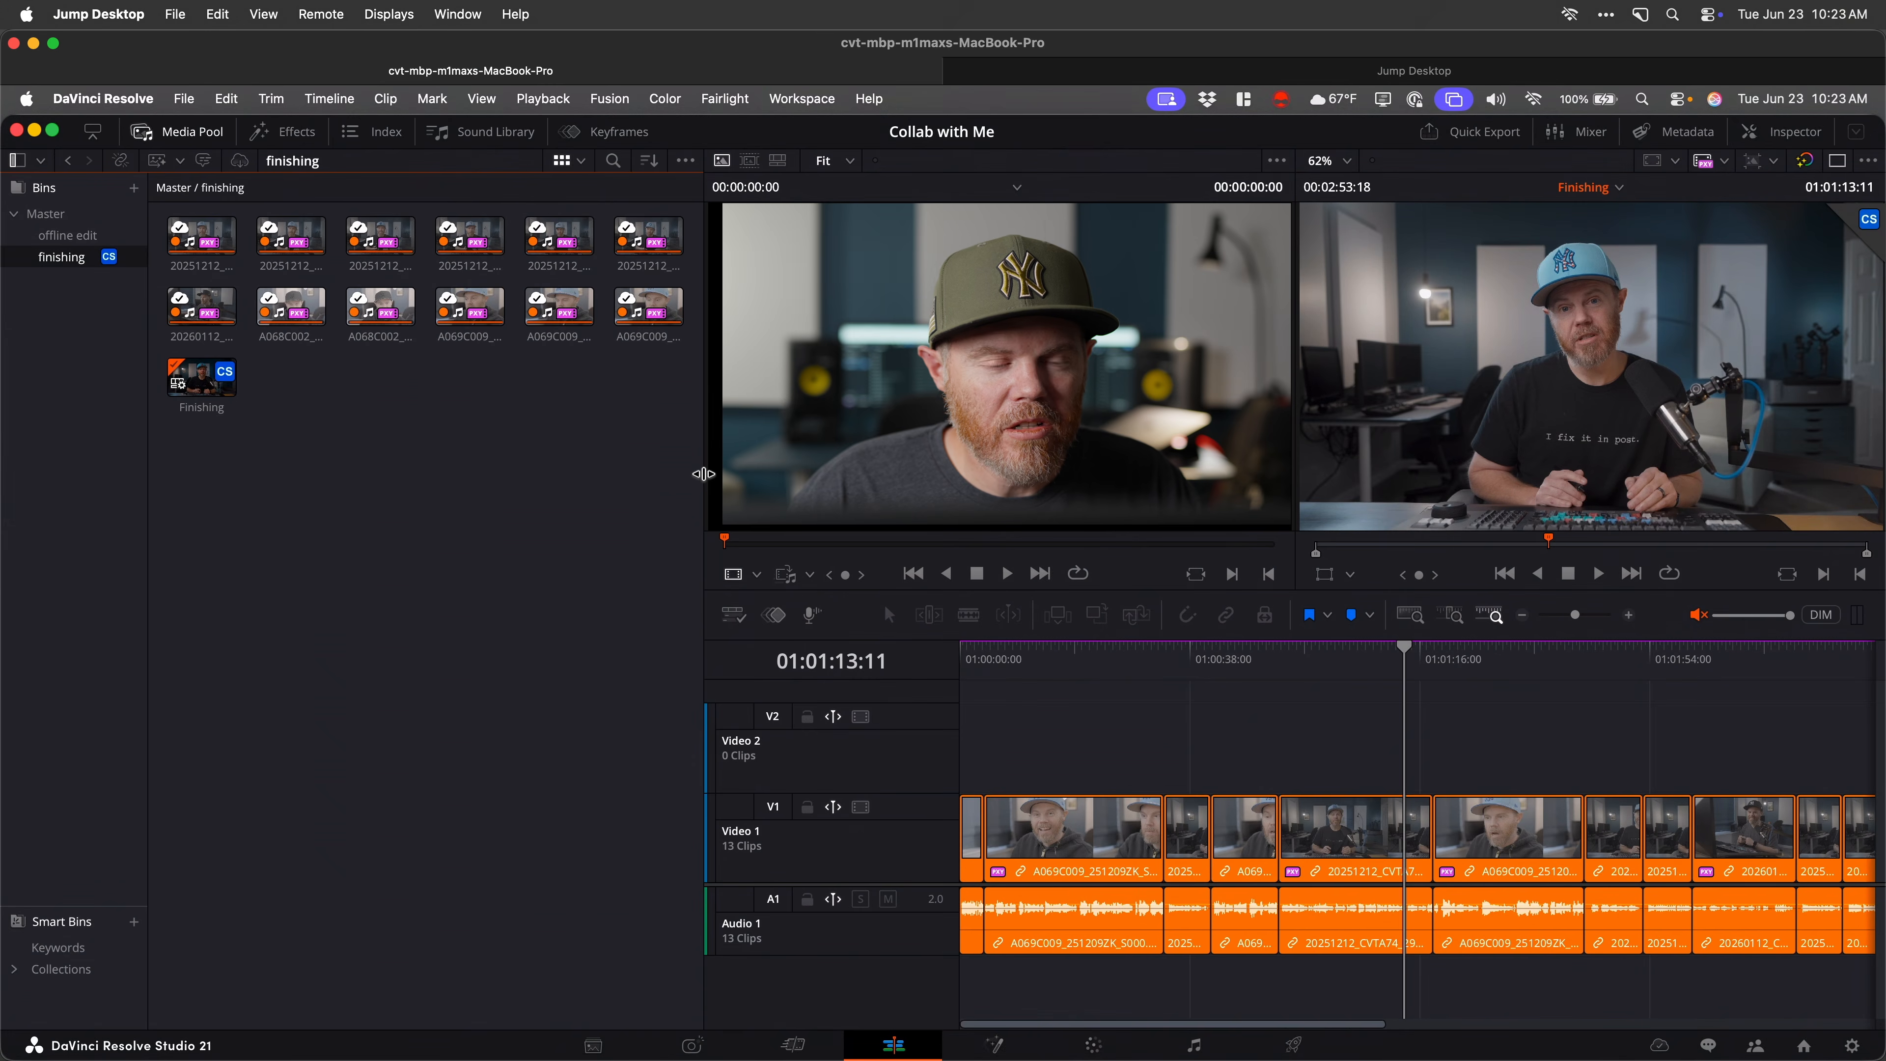
click(648, 307)
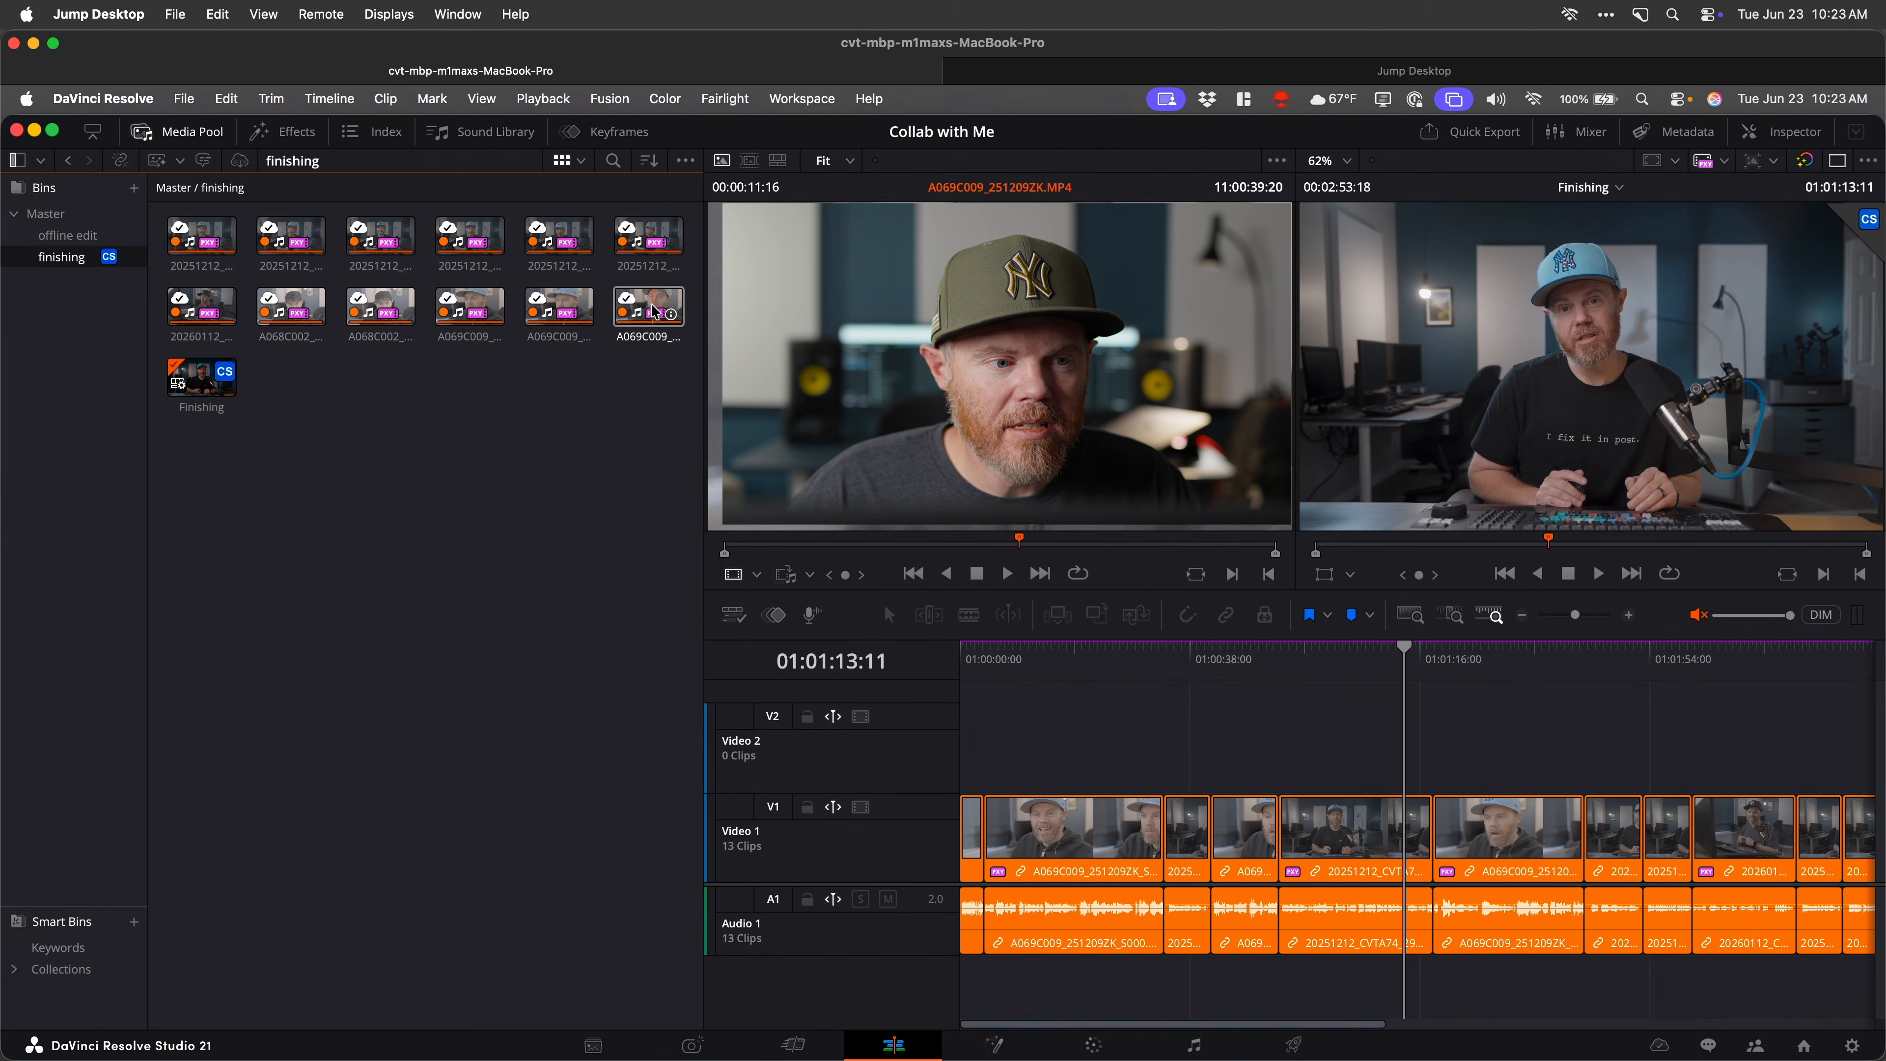
click(574, 161)
click(617, 236)
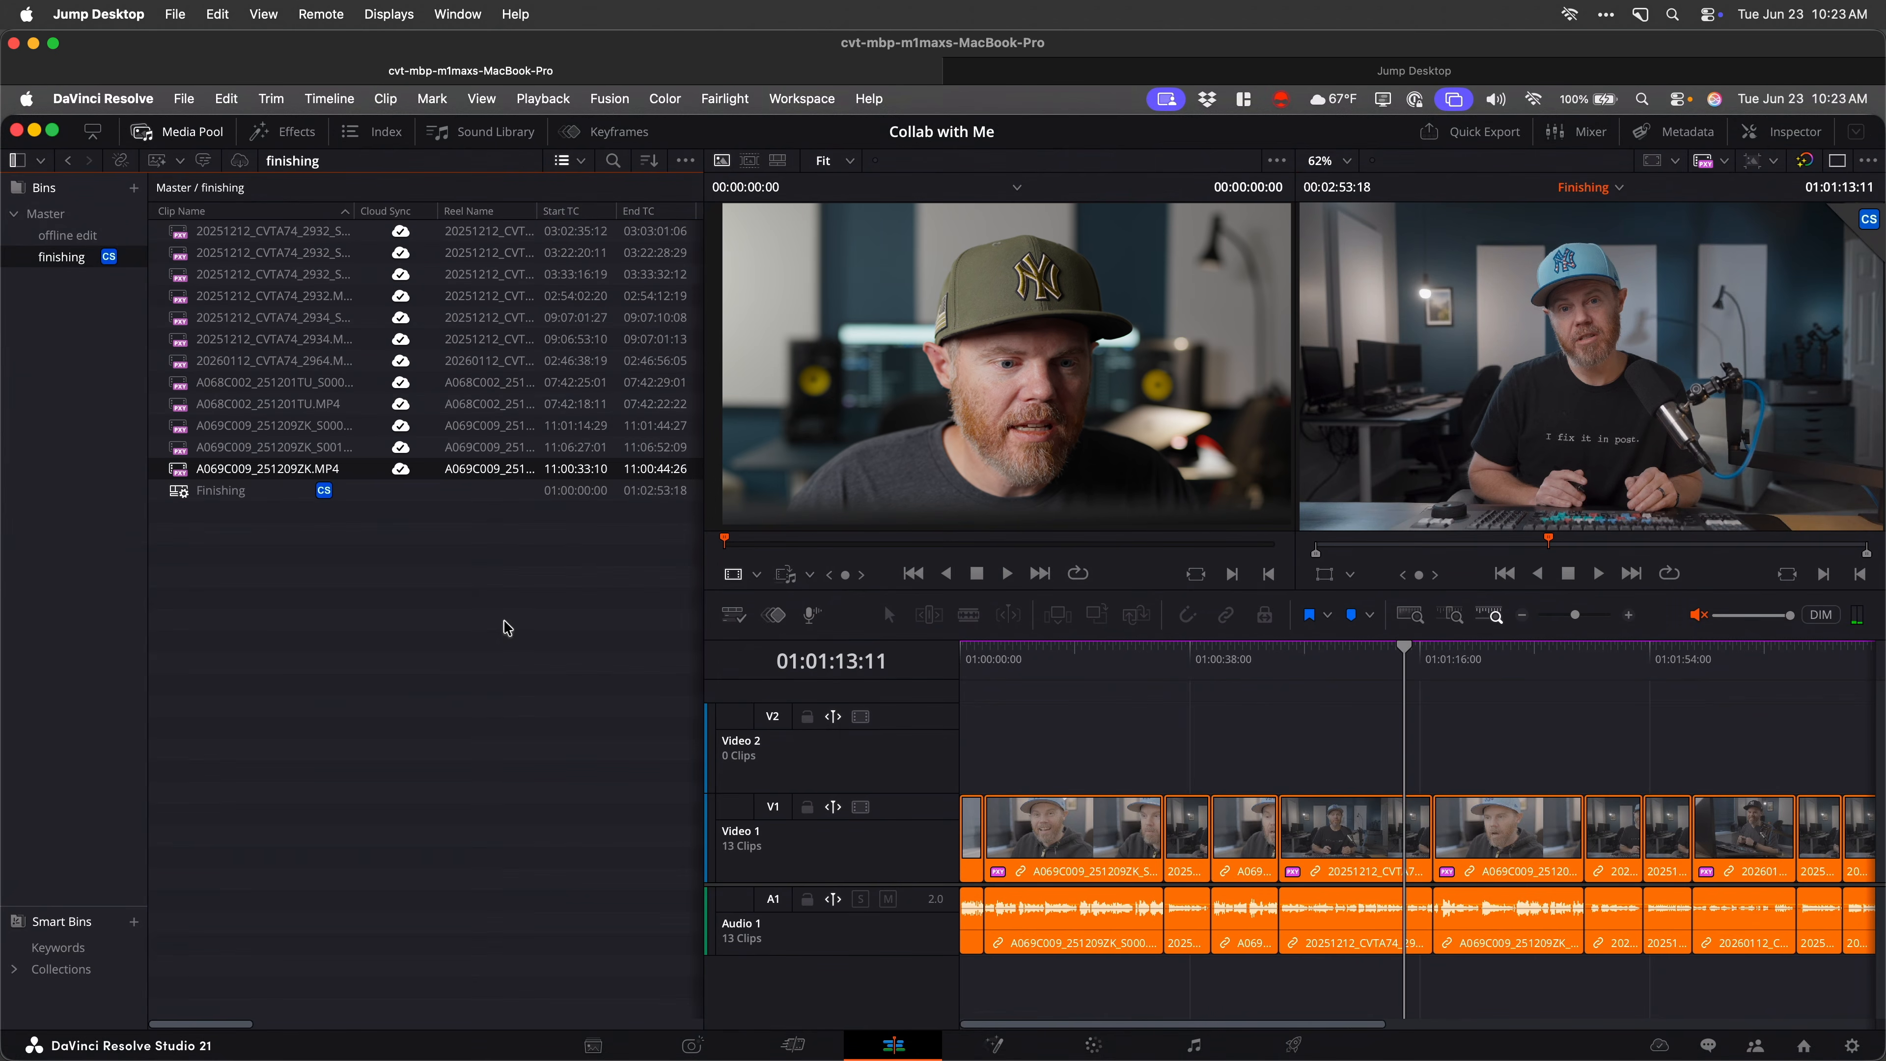
Sync the original media of all video clips in the collaborator's finishing bin and check the Blackmagic Cloud sync status.
shift+click(318, 236)
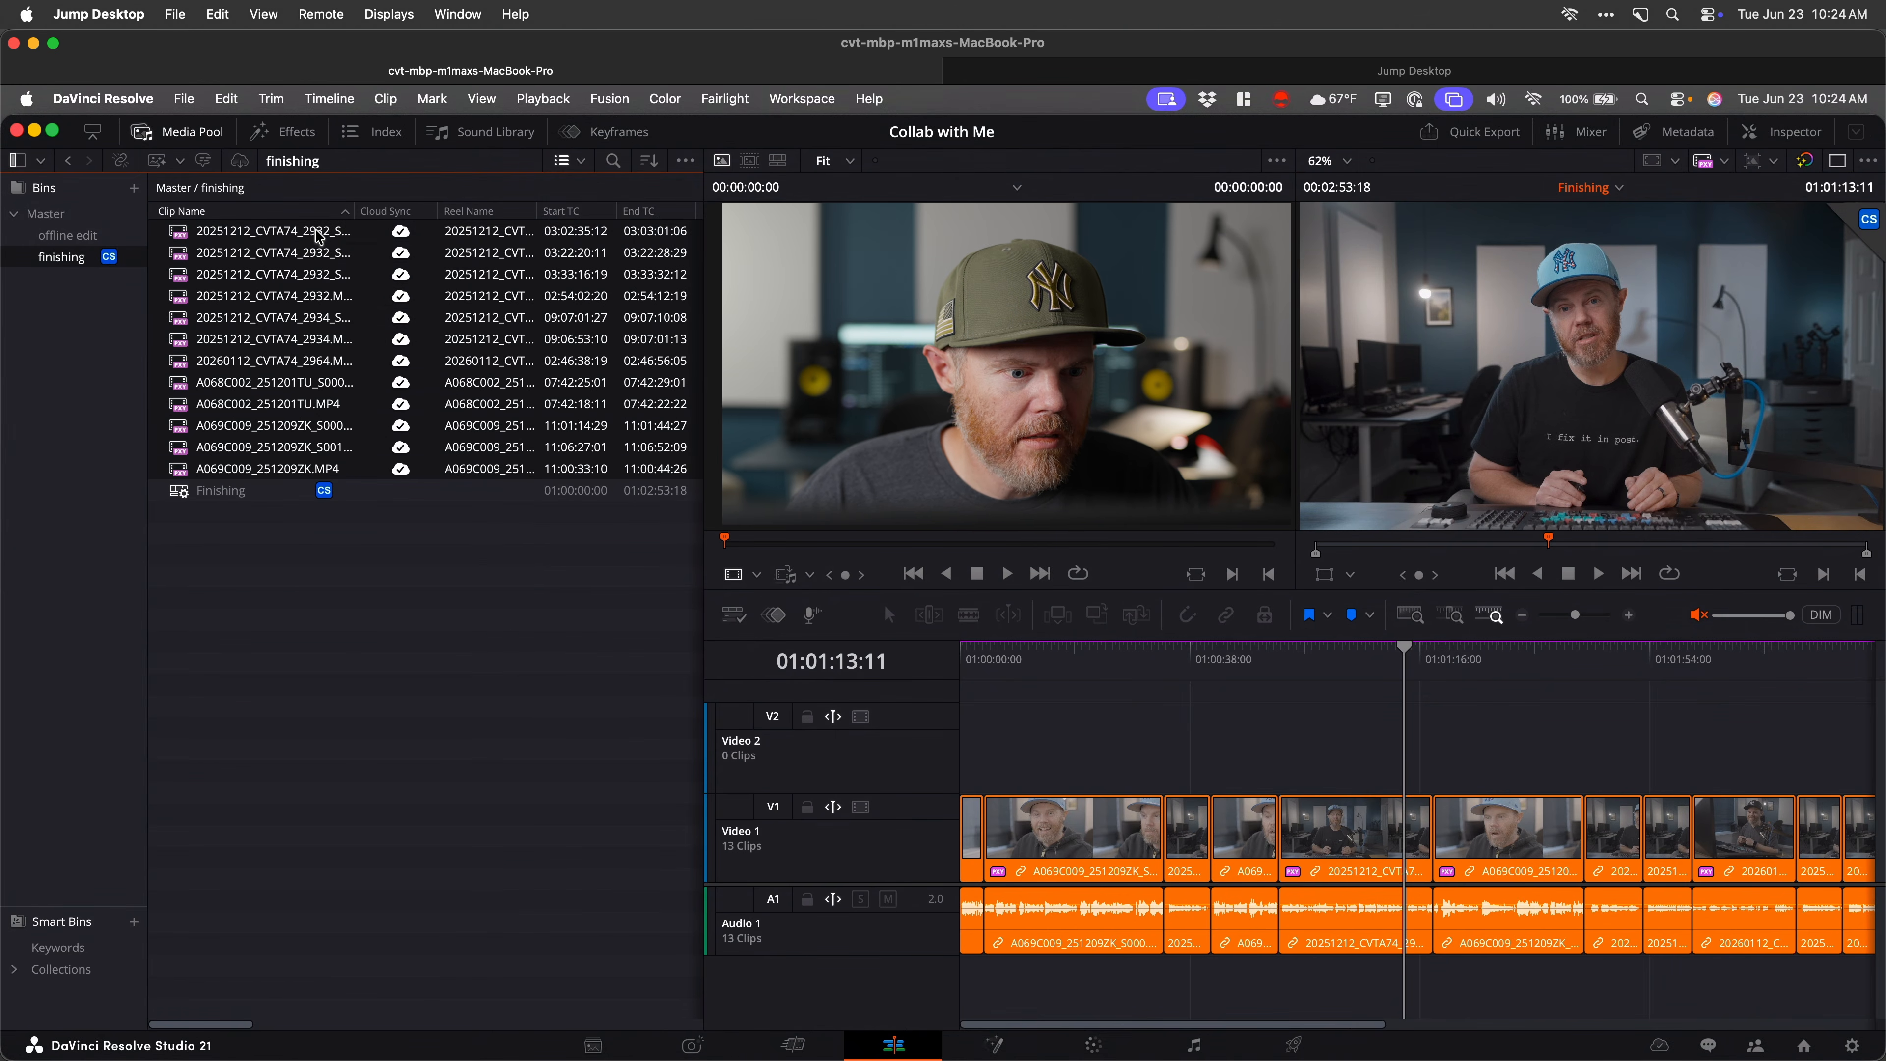
right_click(319, 236)
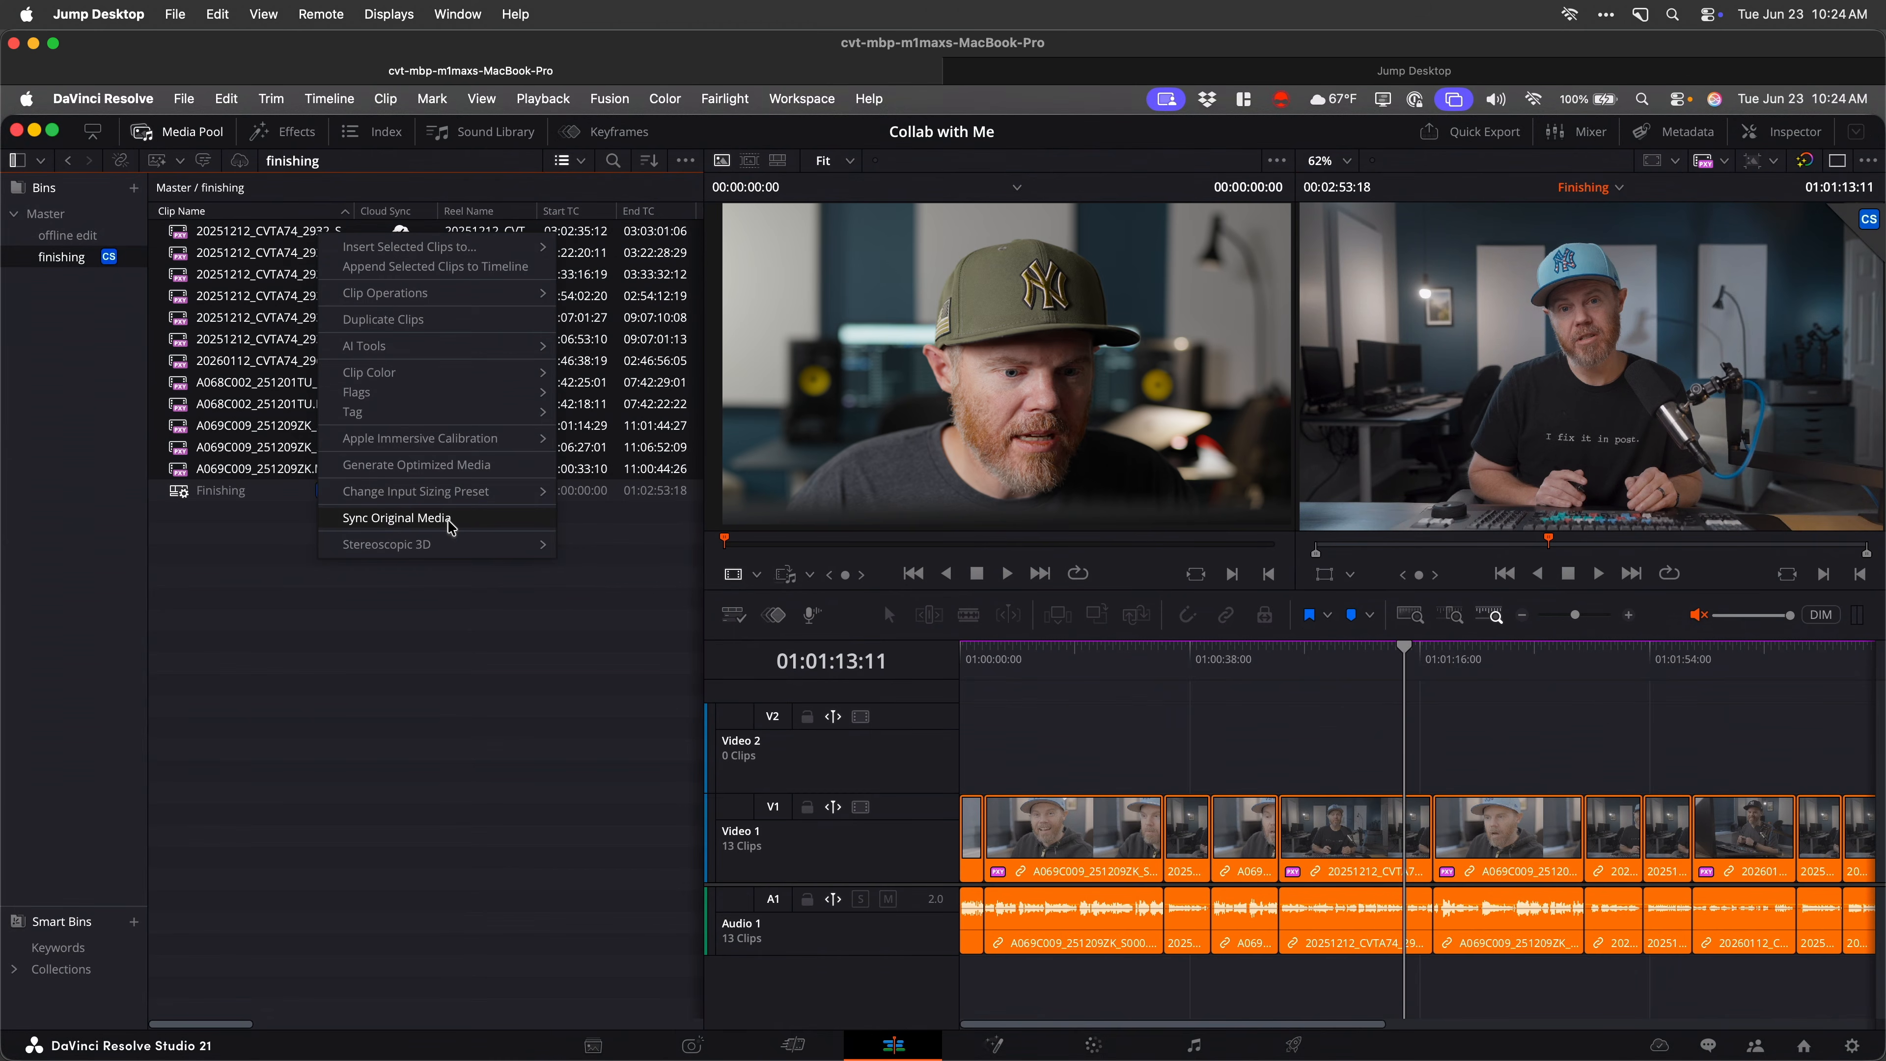
click(416, 518)
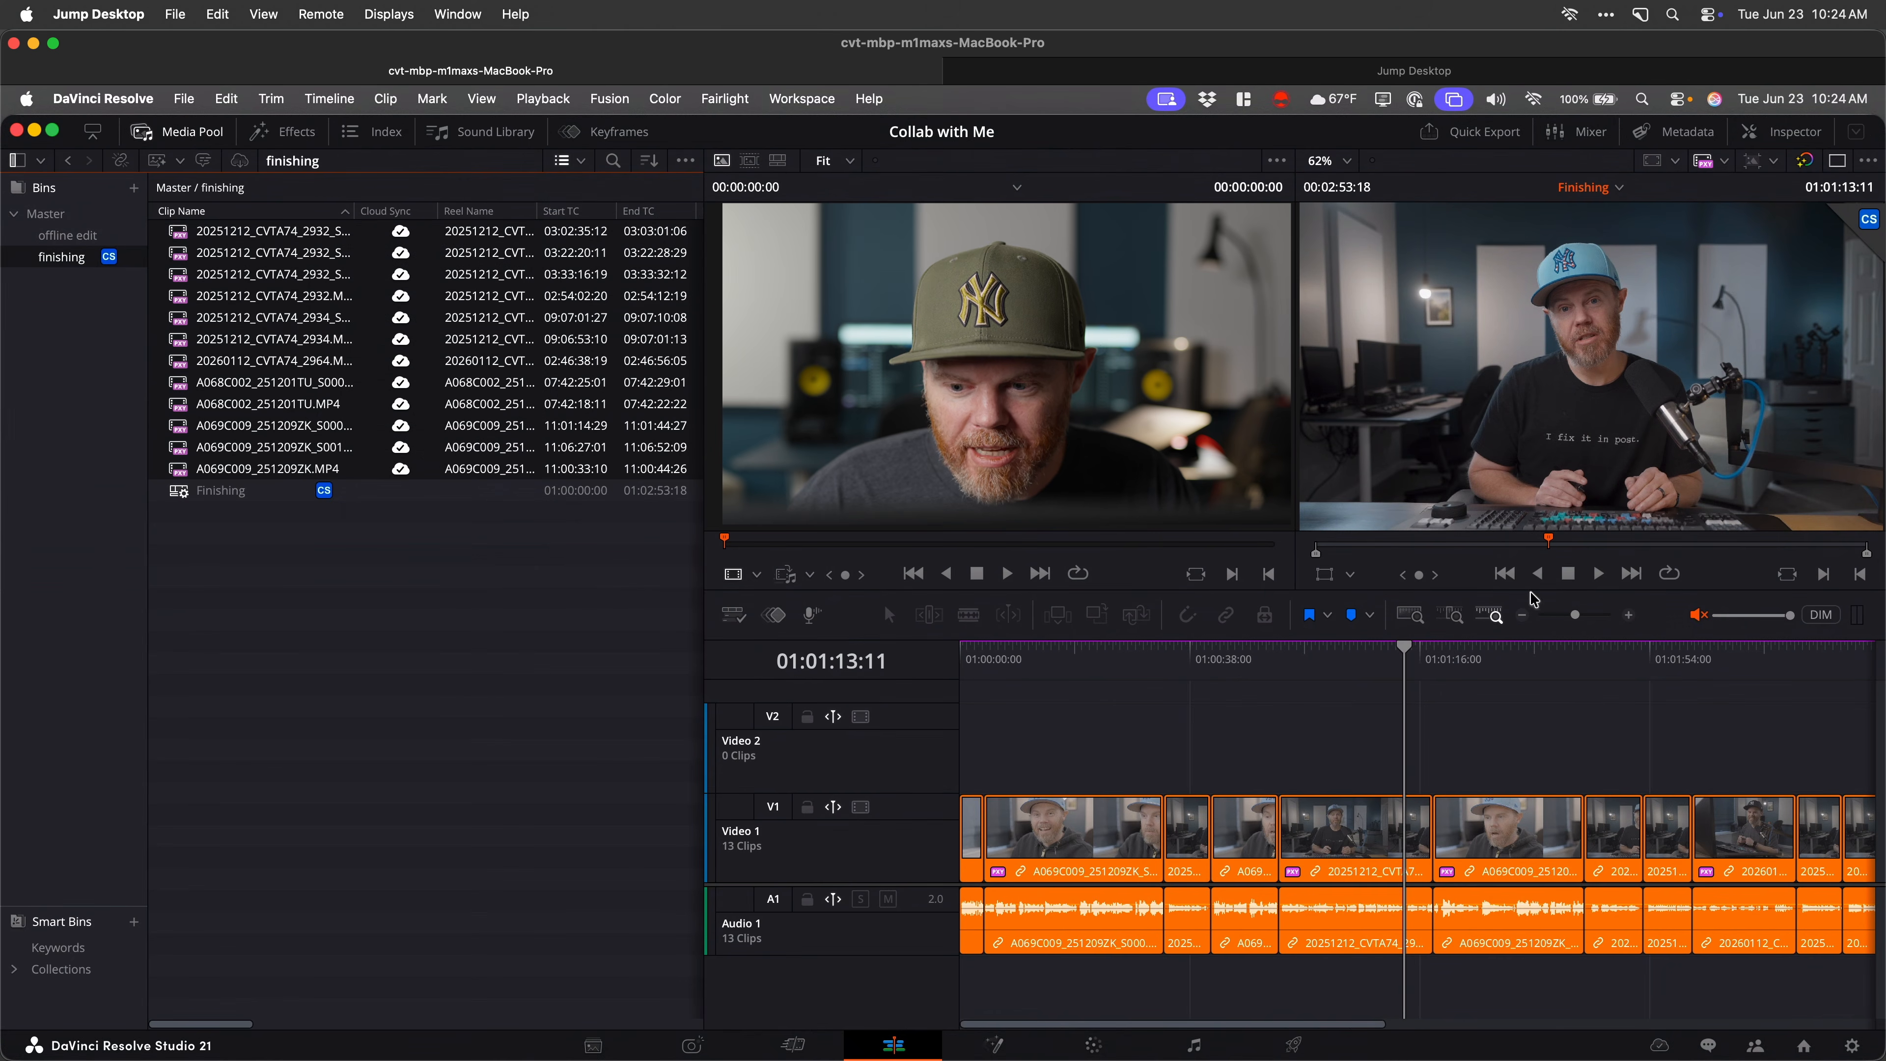
click(1660, 1045)
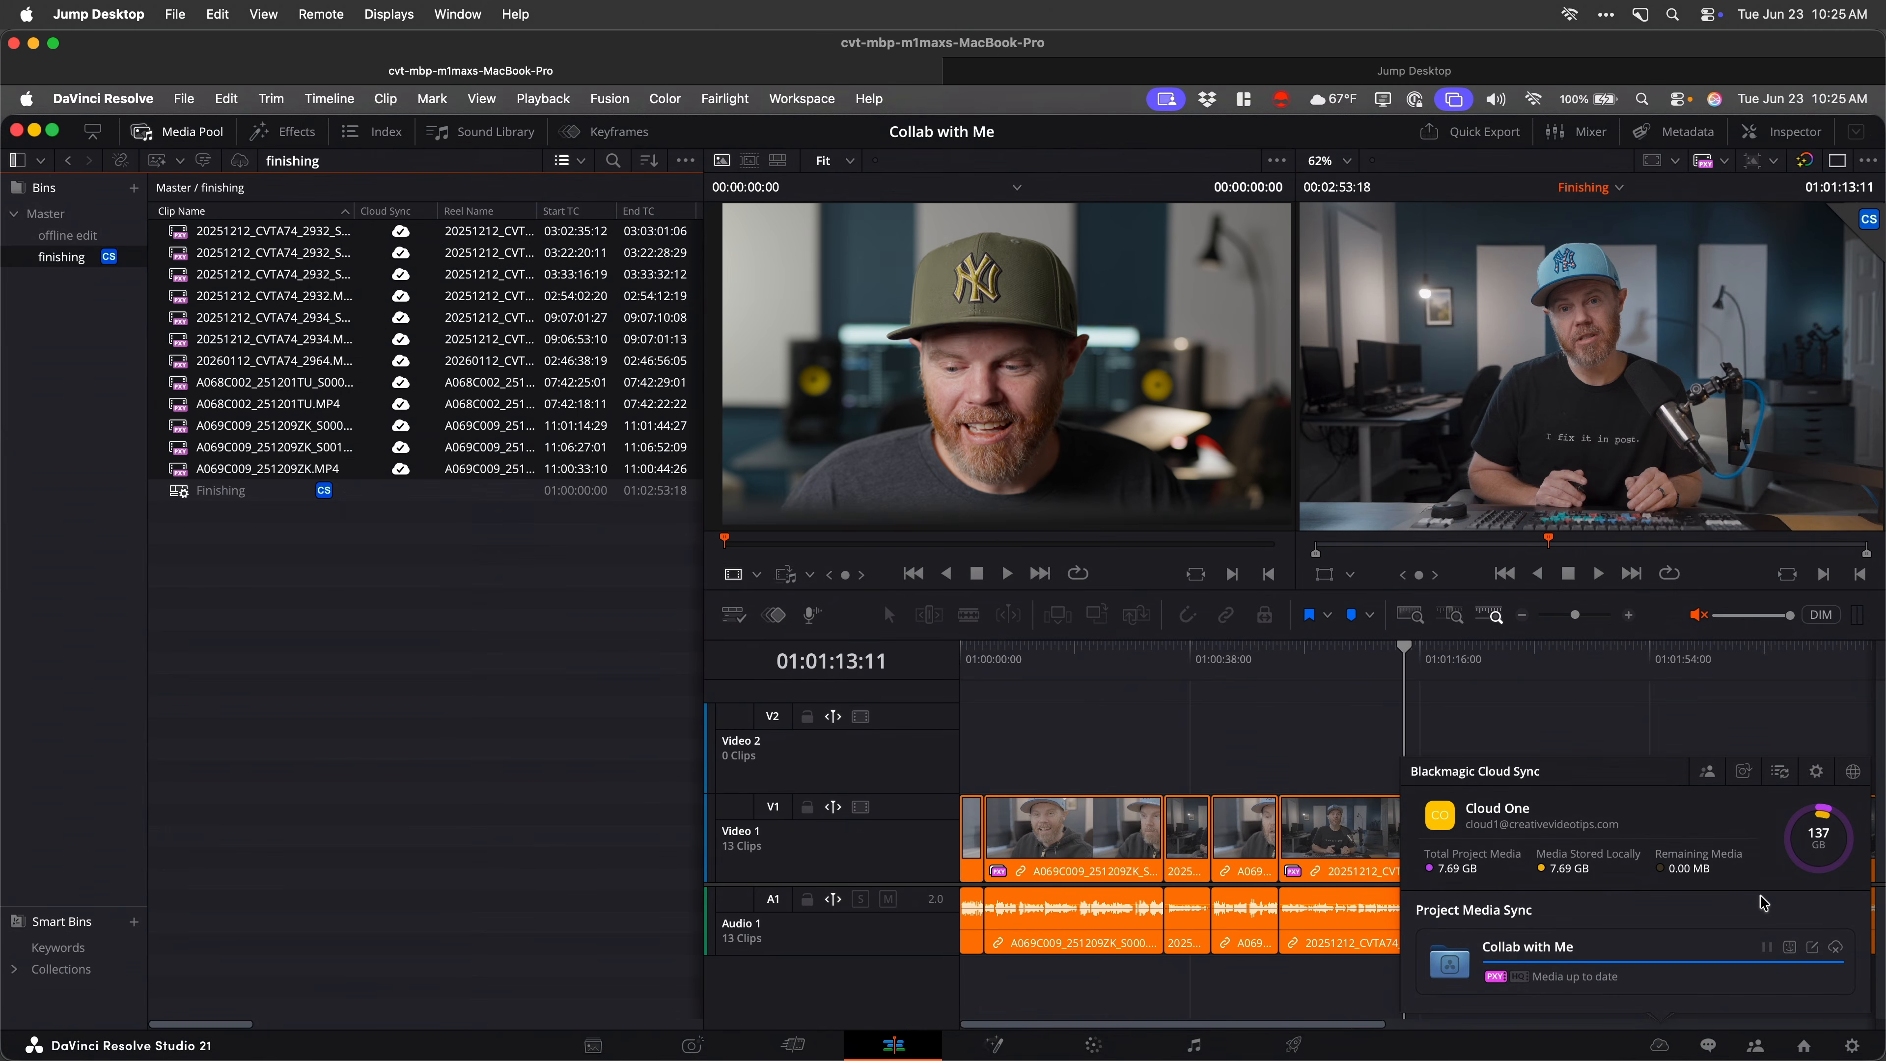
click(1623, 699)
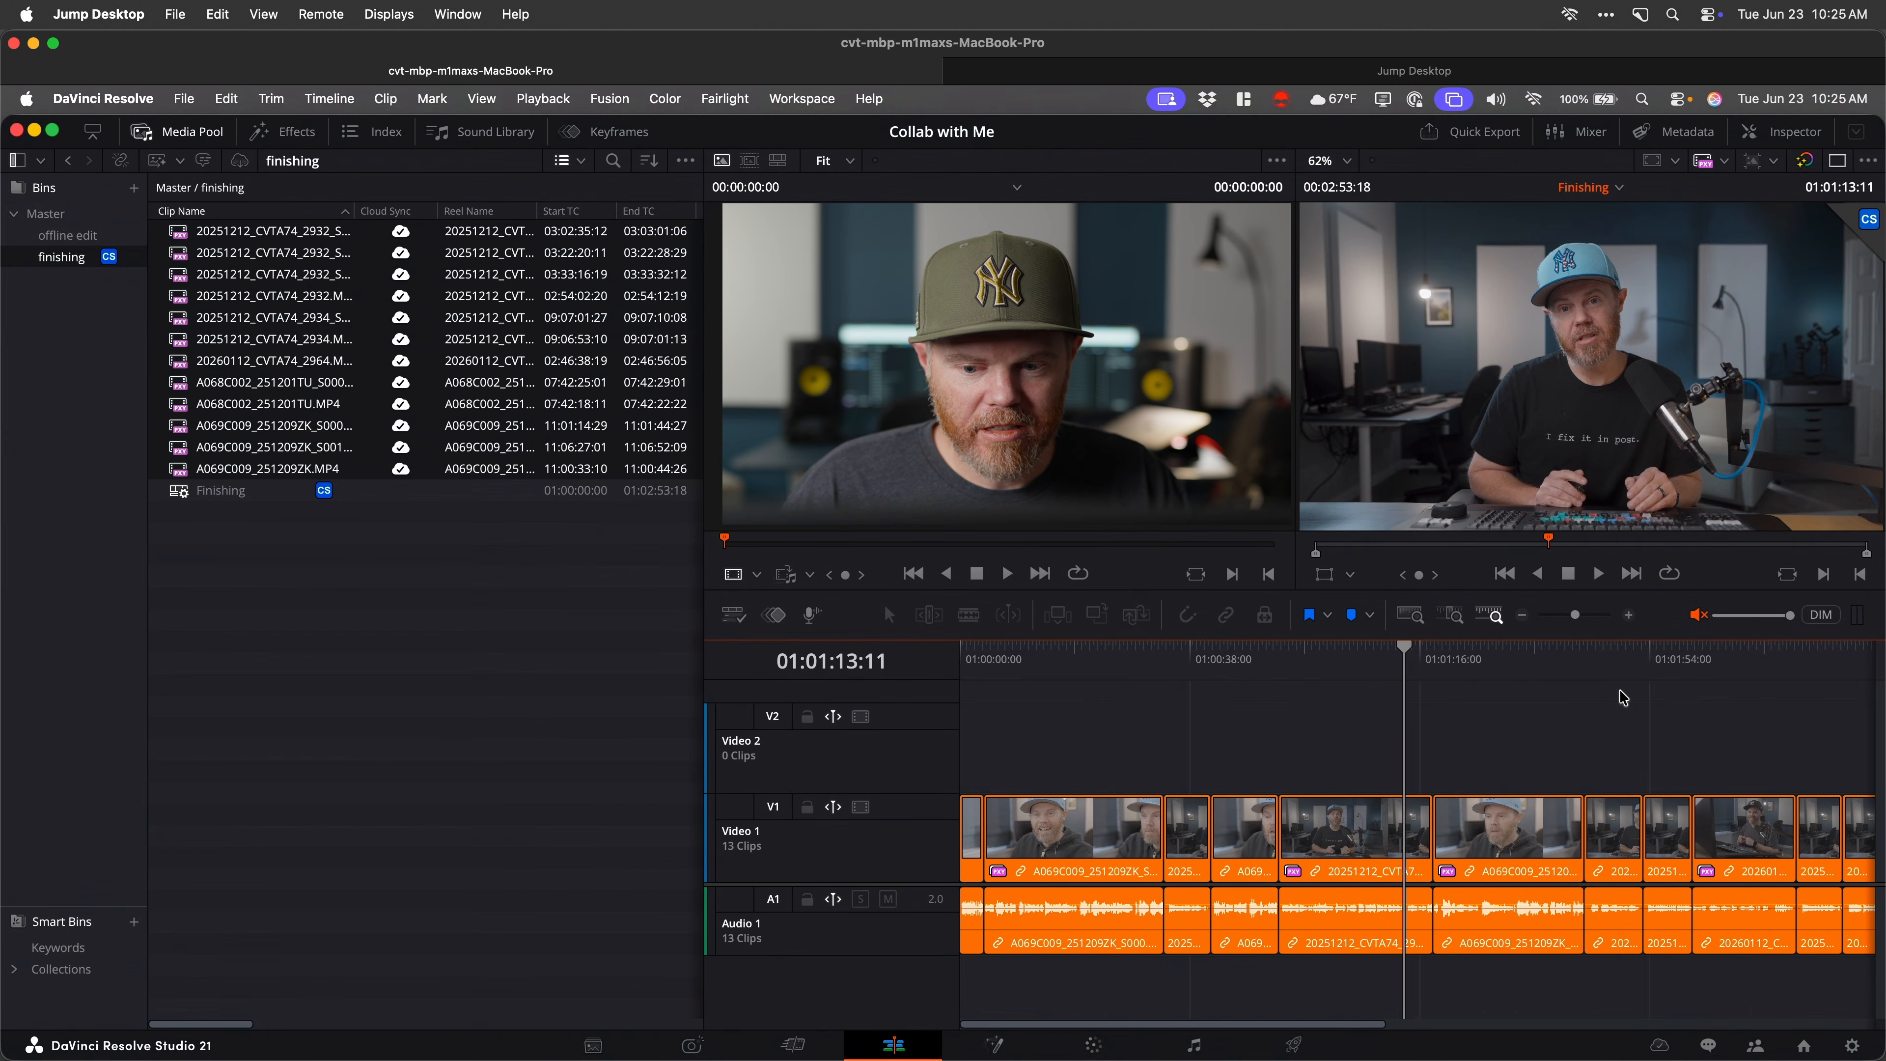
Set the collaborator's proxy handling to Prefer Camera Originals and review the Finishing timeline at 01:01:08:16 and 01:00:24:10.
key(super+equal)
drag(1563, 666, 1349, 659)
click(1725, 162)
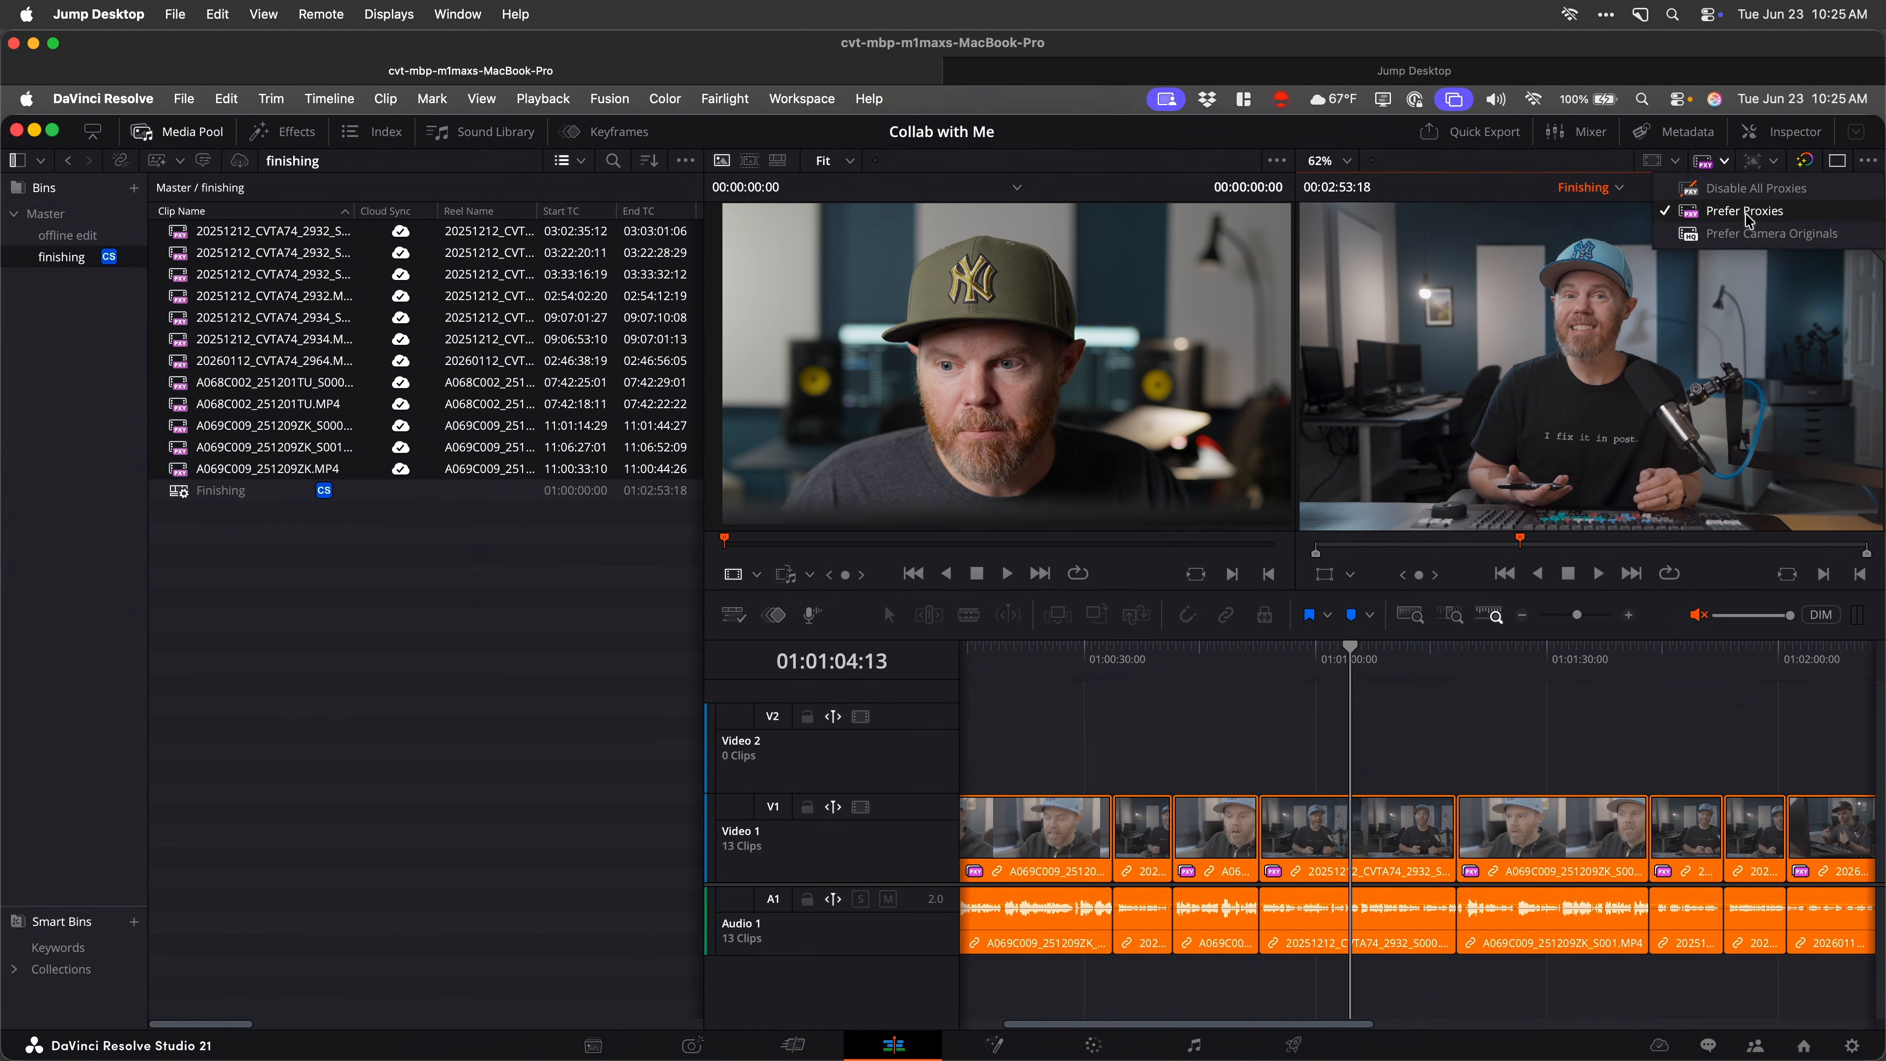
click(1748, 233)
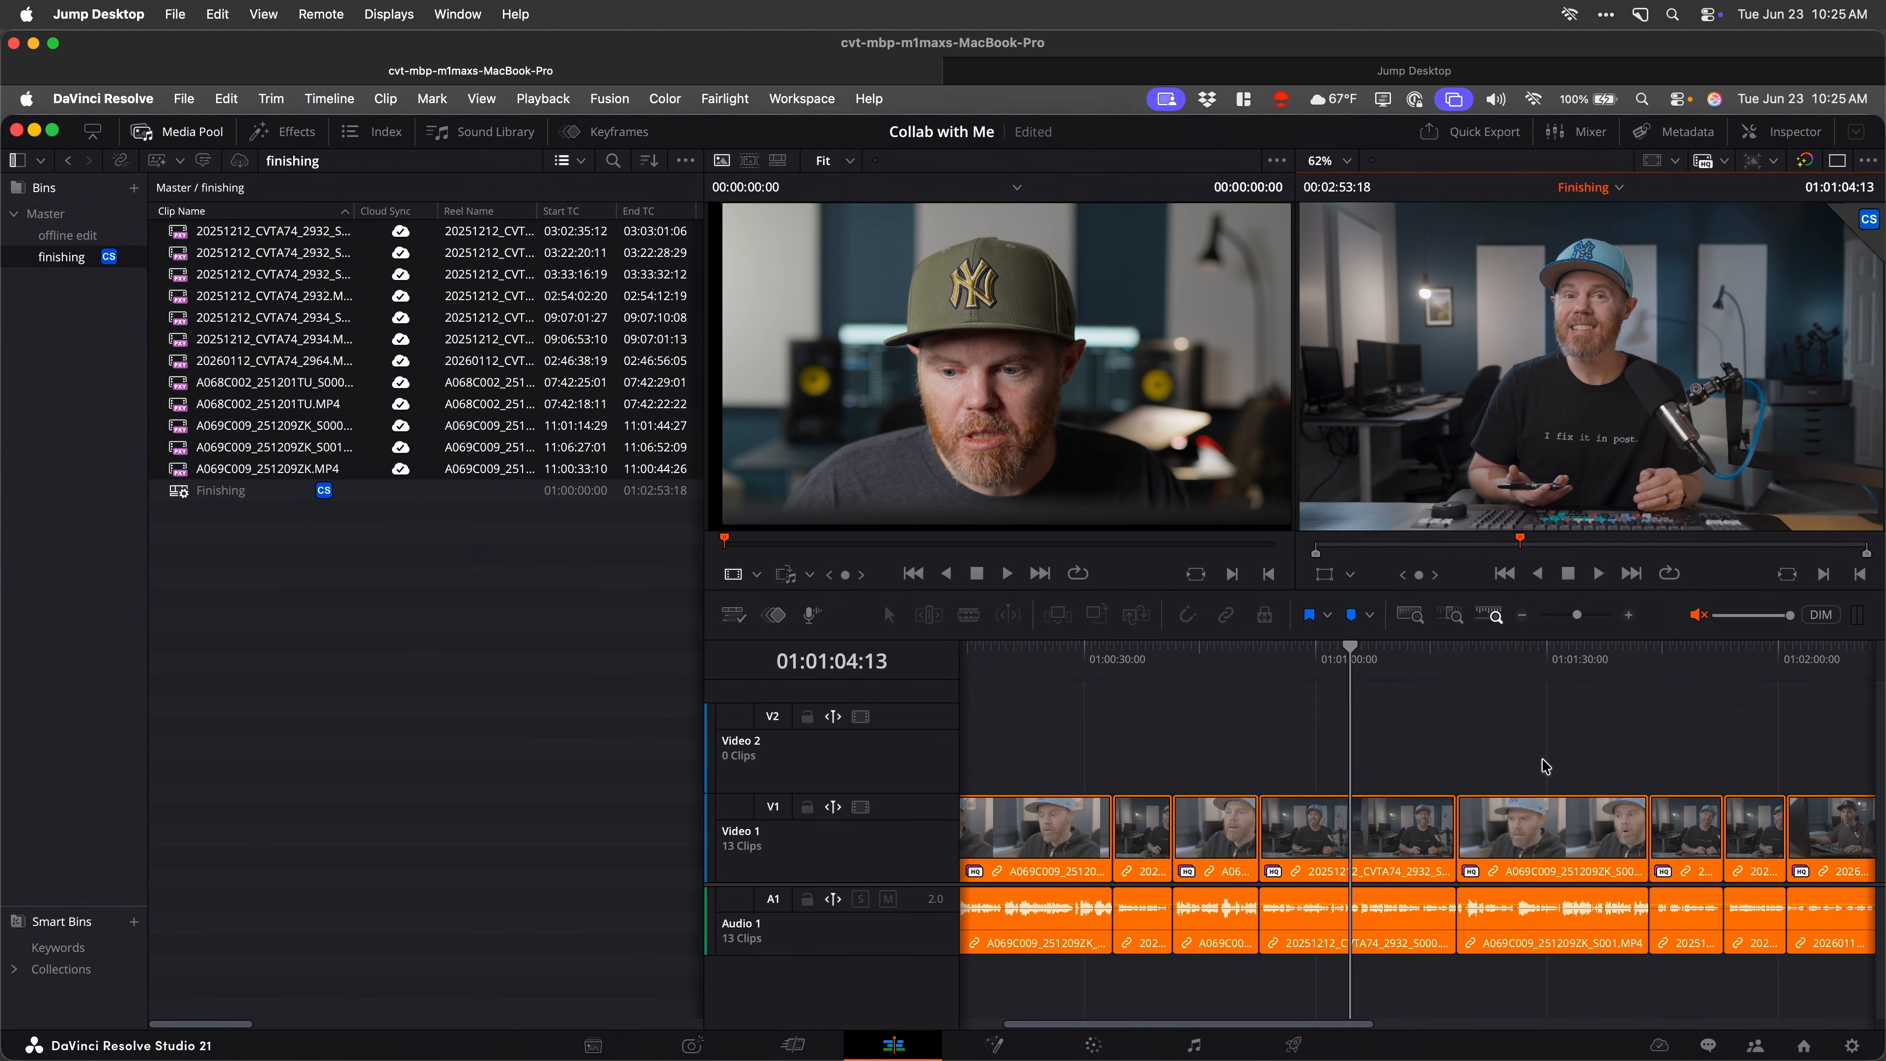
click(1381, 673)
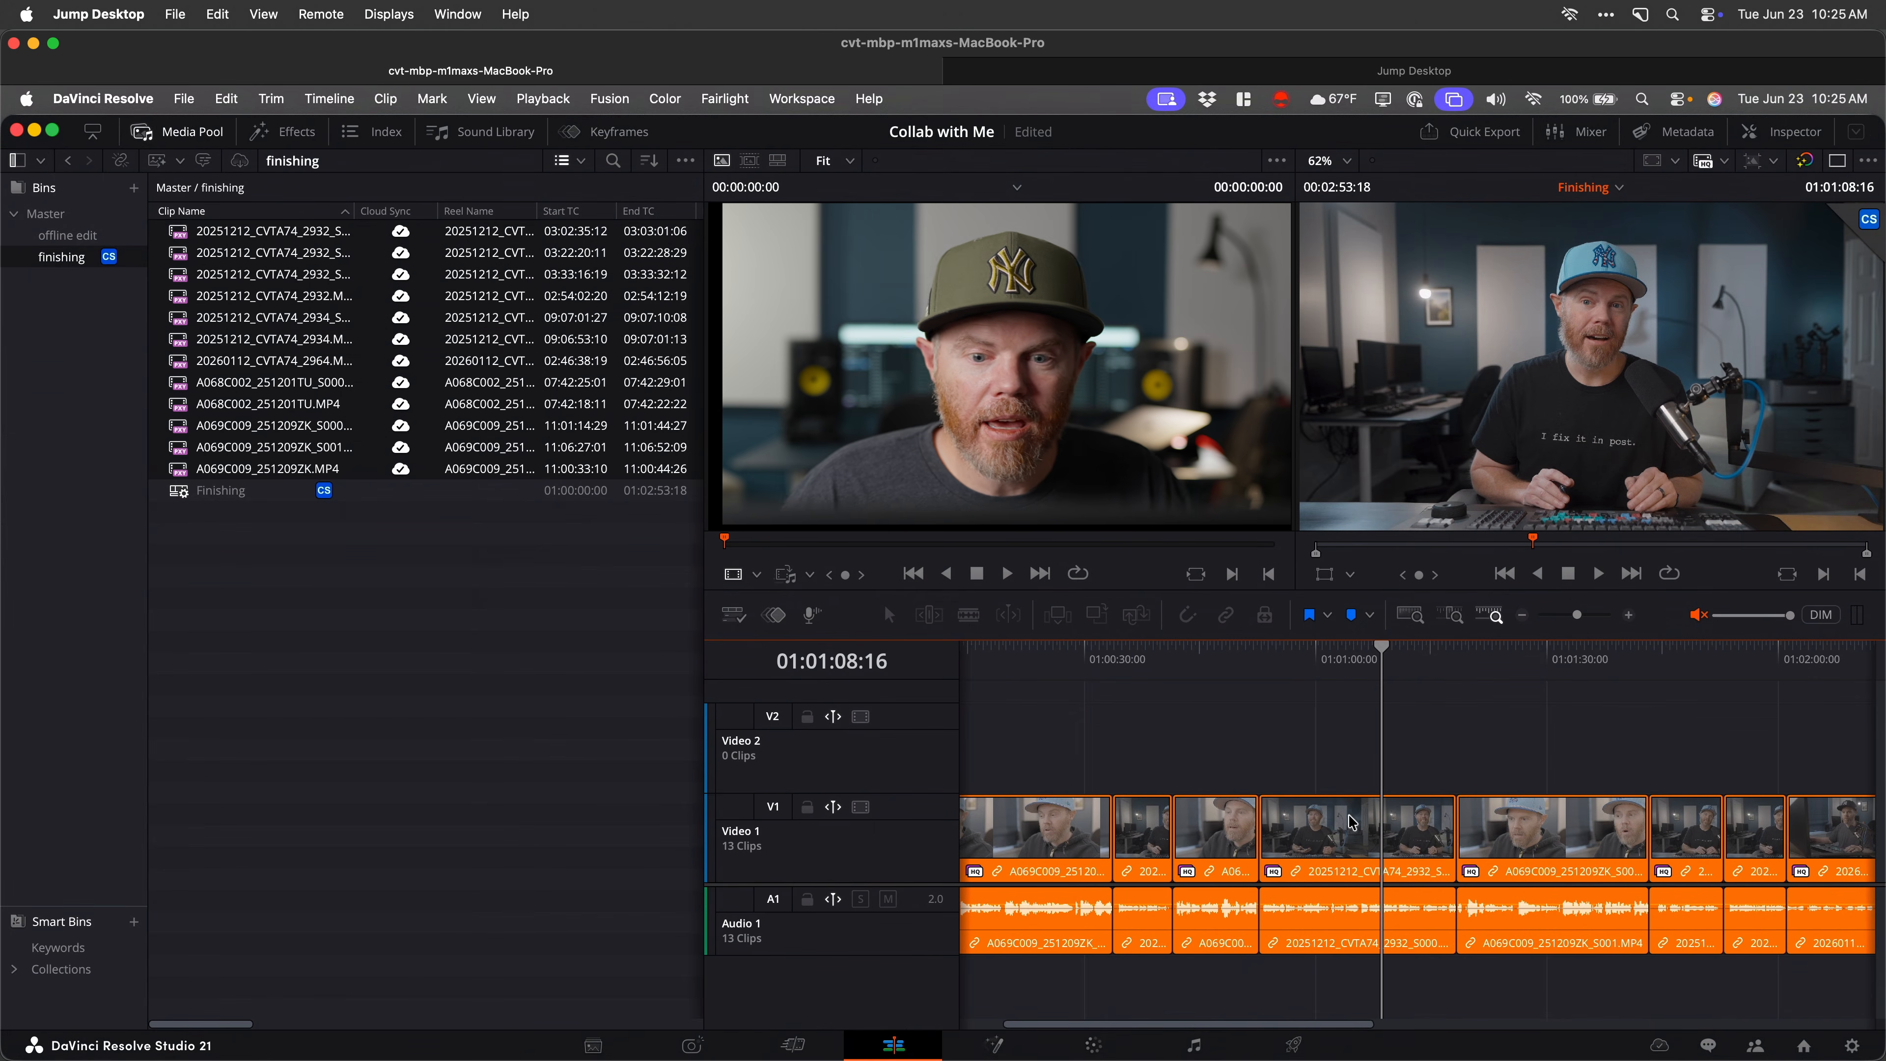
drag(1349, 665, 1040, 661)
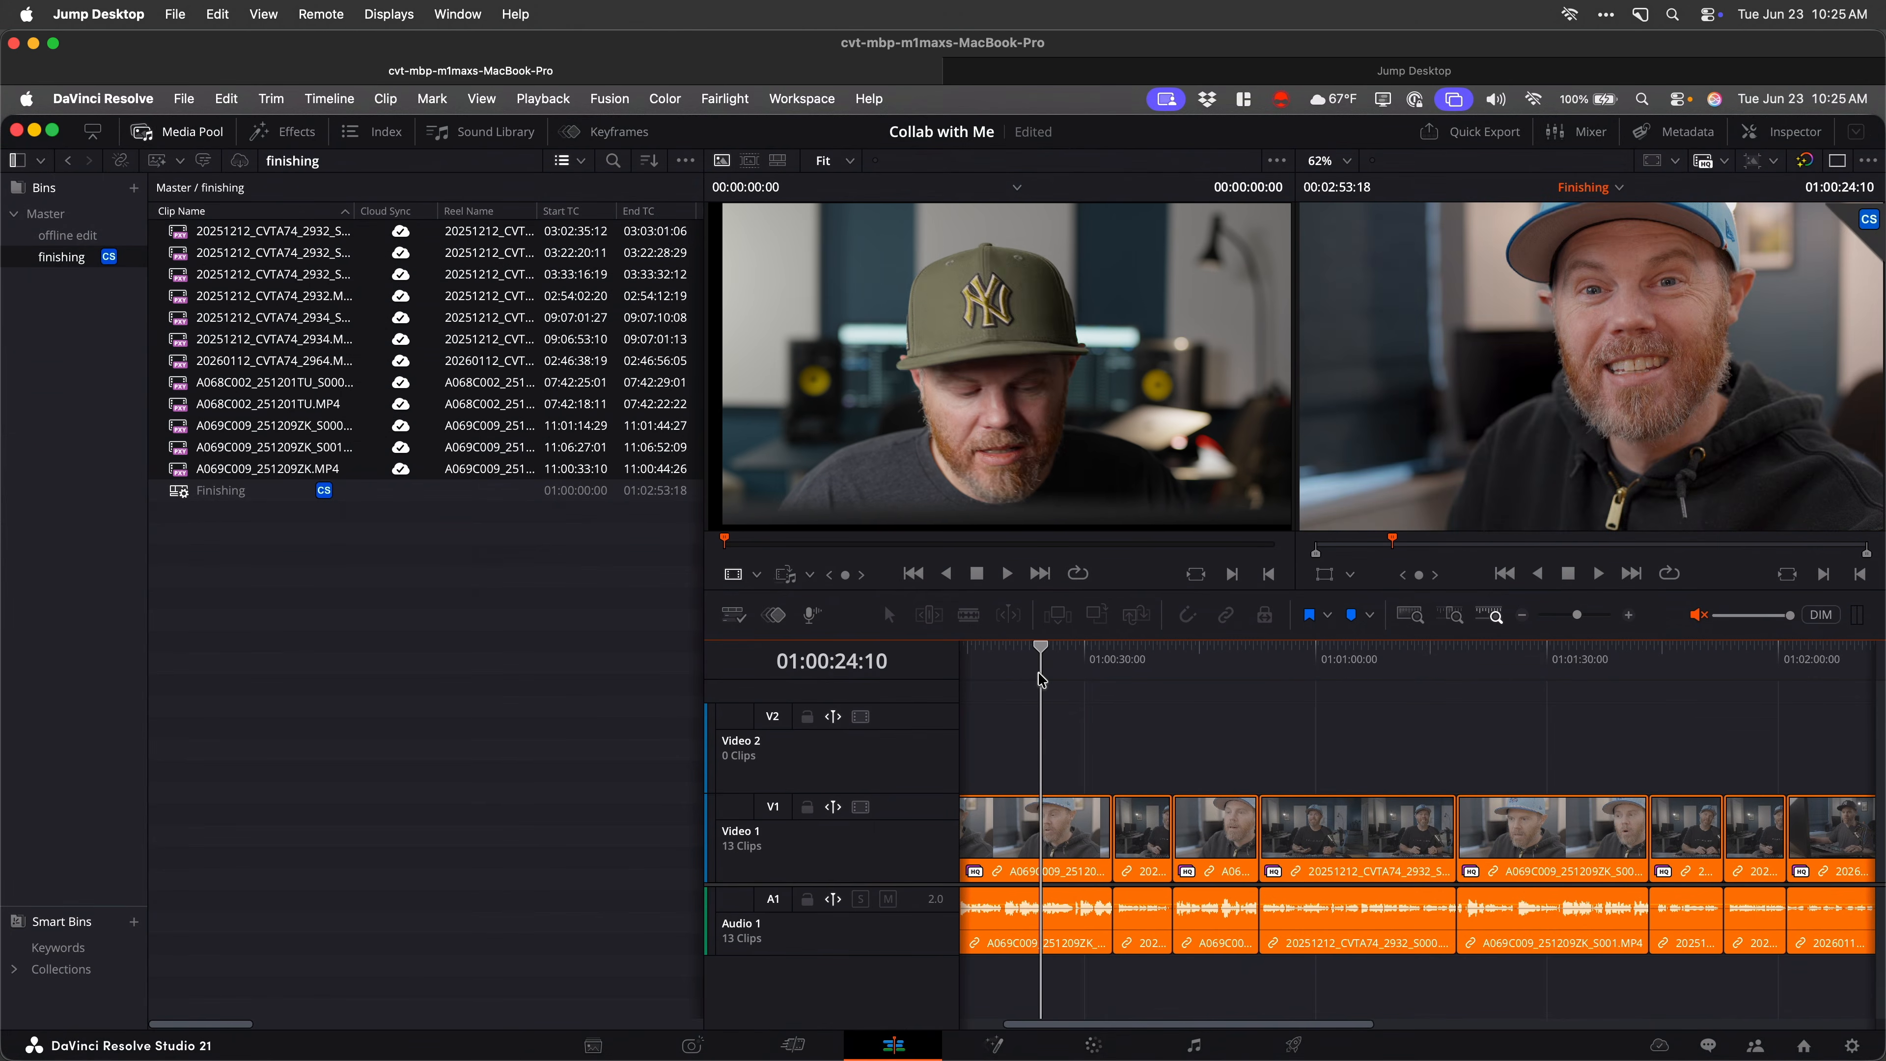
Open the Finishing timeline on the Color page and inspect the node graphs of clips 09 and 10.
click(1092, 1046)
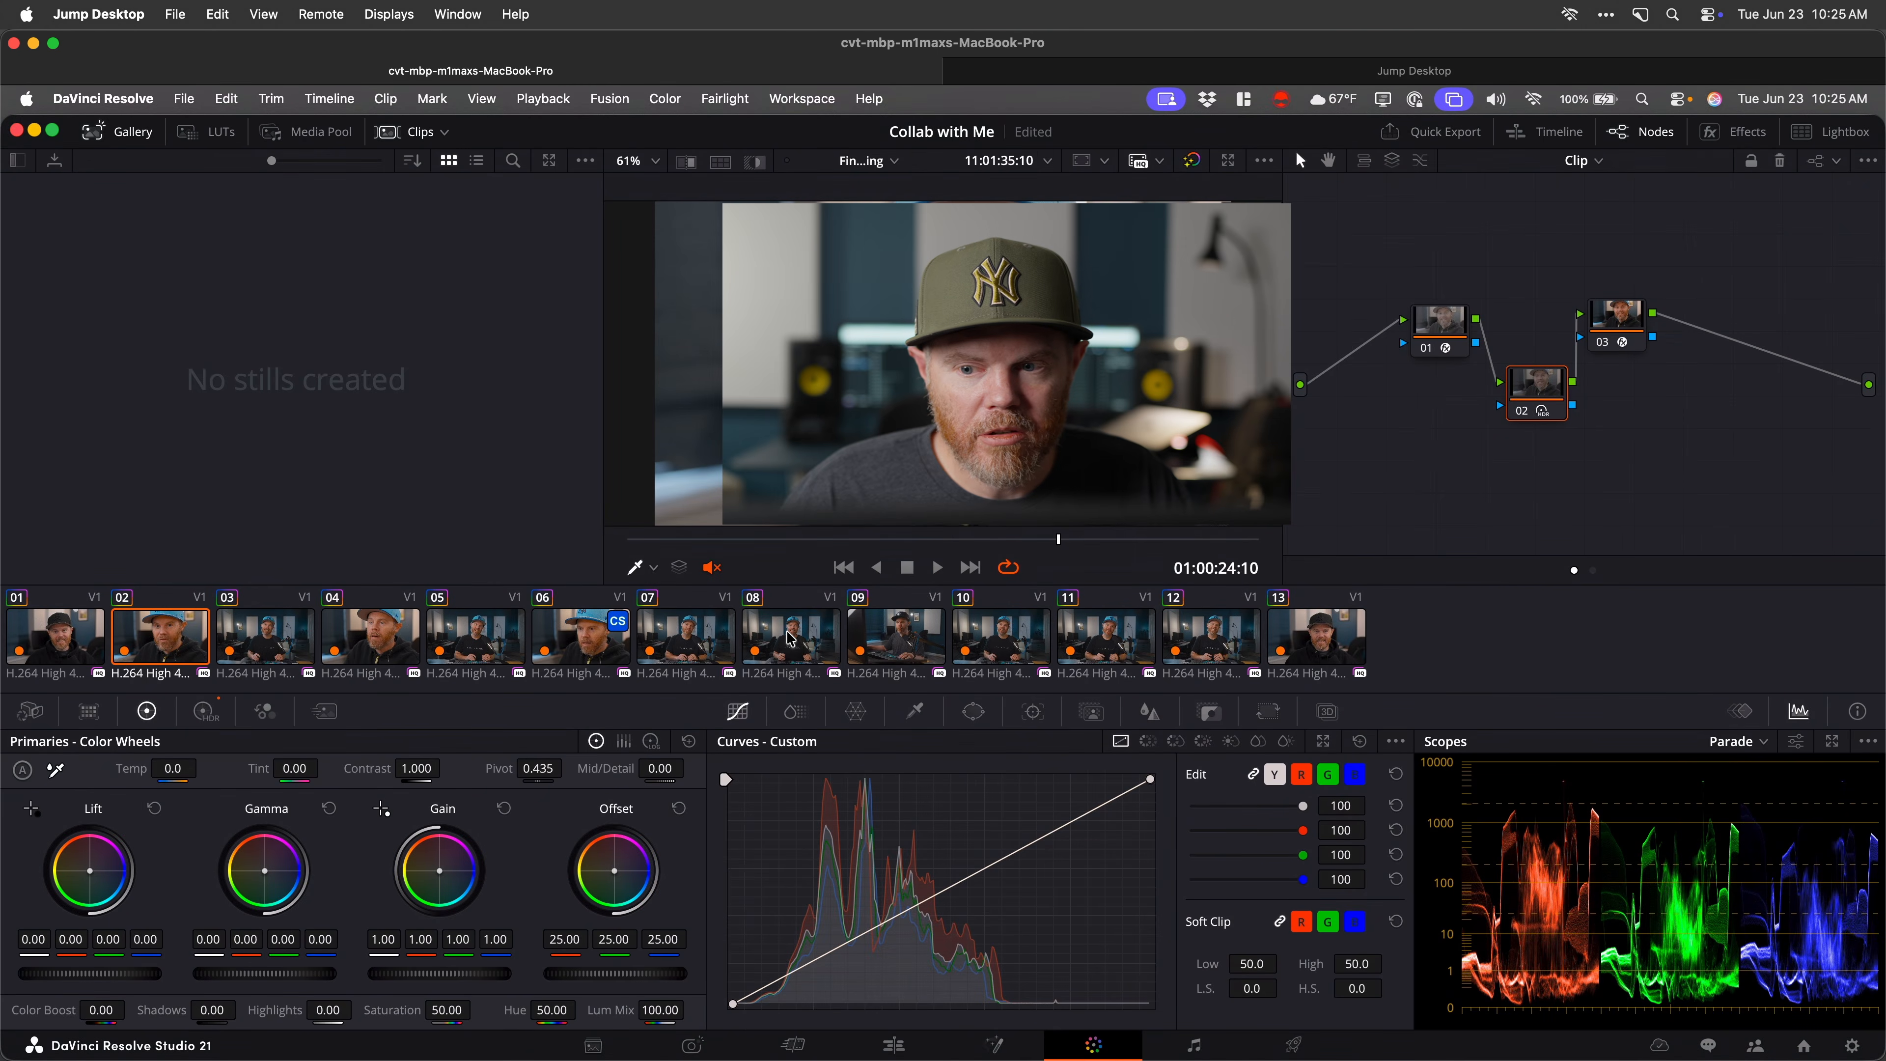
click(921, 640)
click(983, 640)
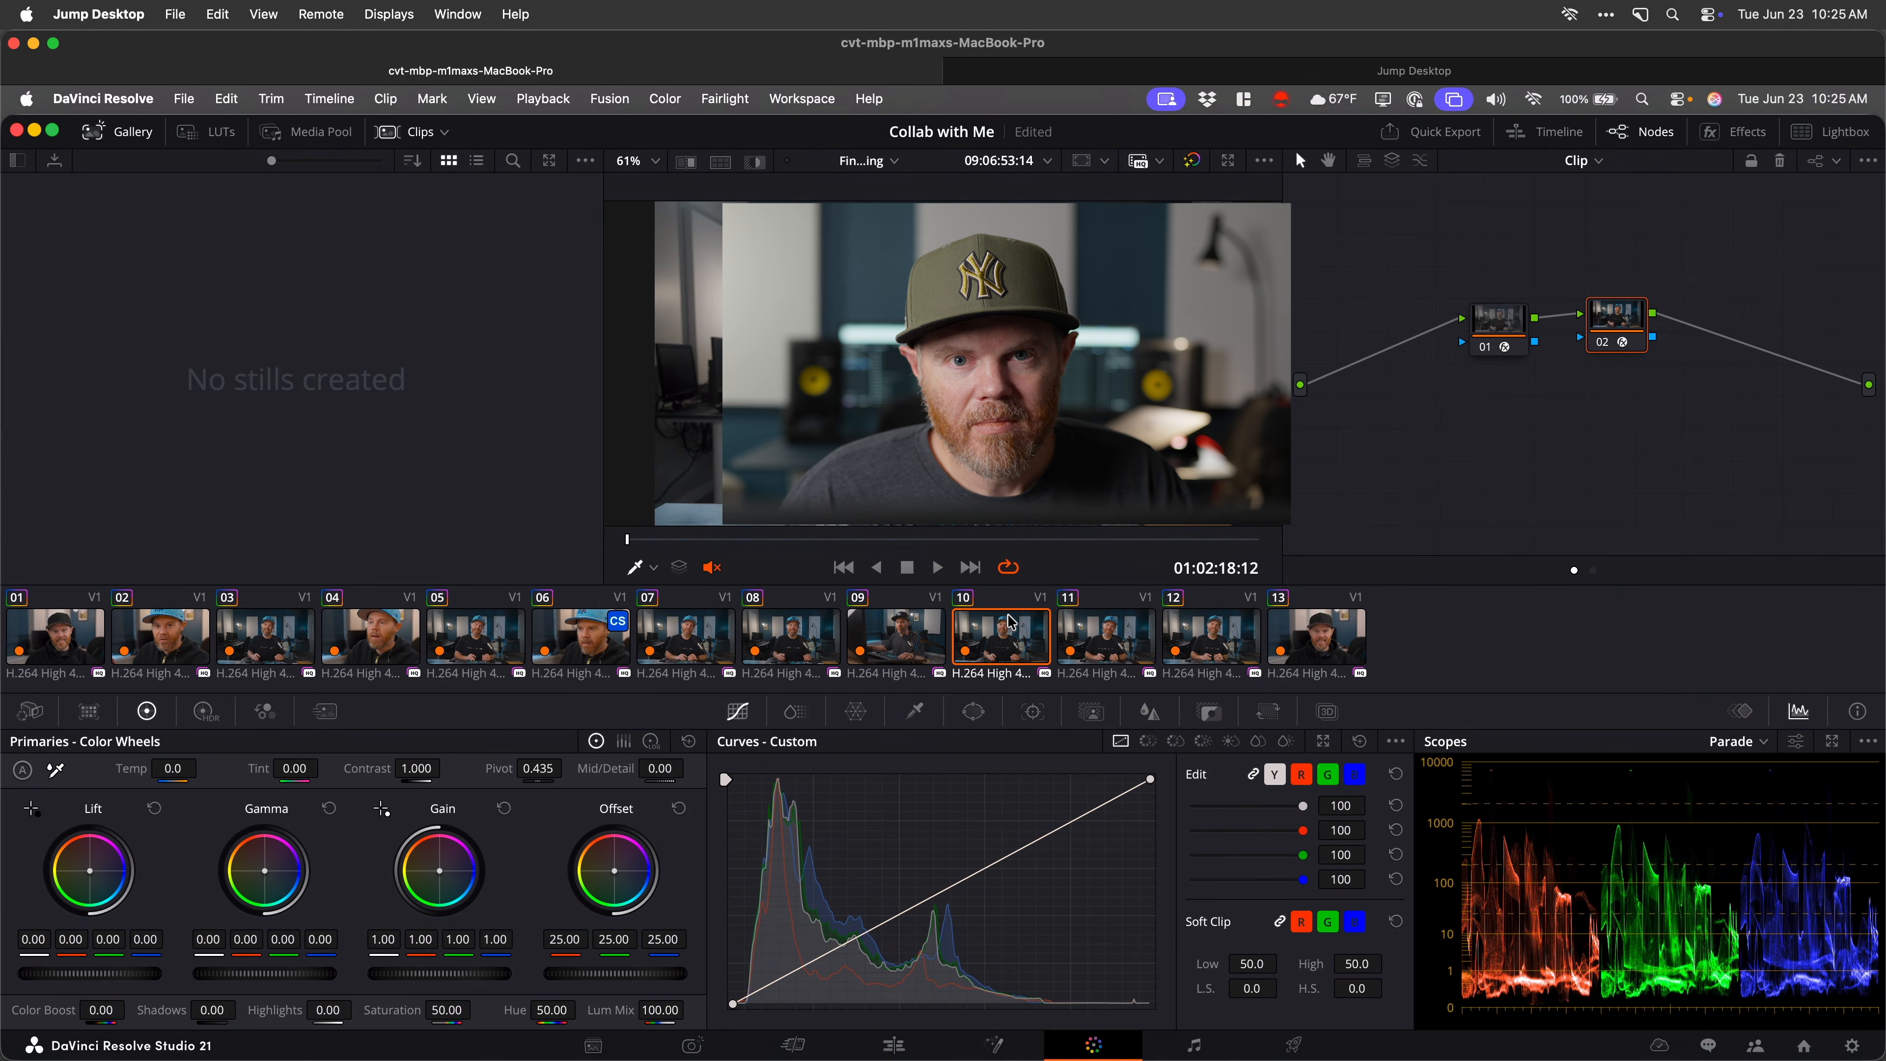
Return to the Edit page and examine the Finishing timeline's cut at 01:02:01:04 before clip 20260112_CVTA74_2964.MP4.
click(893, 1046)
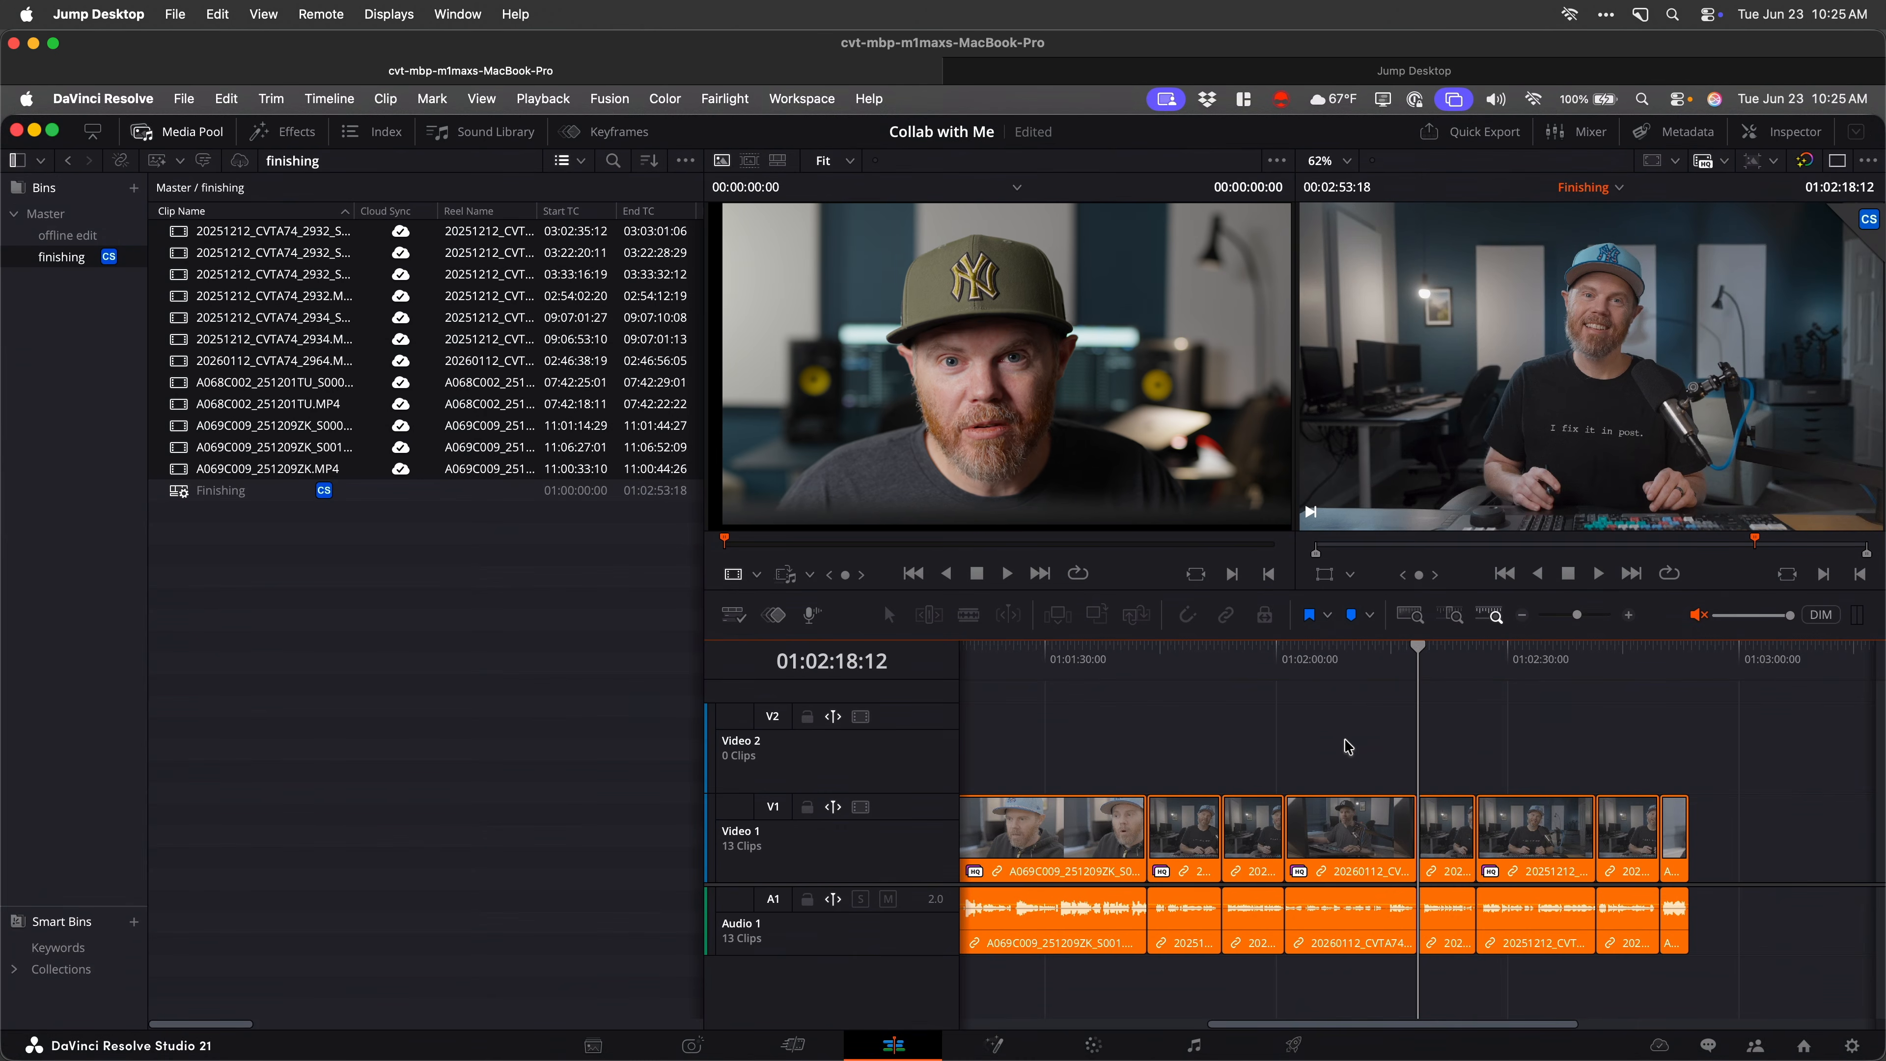
click(1284, 838)
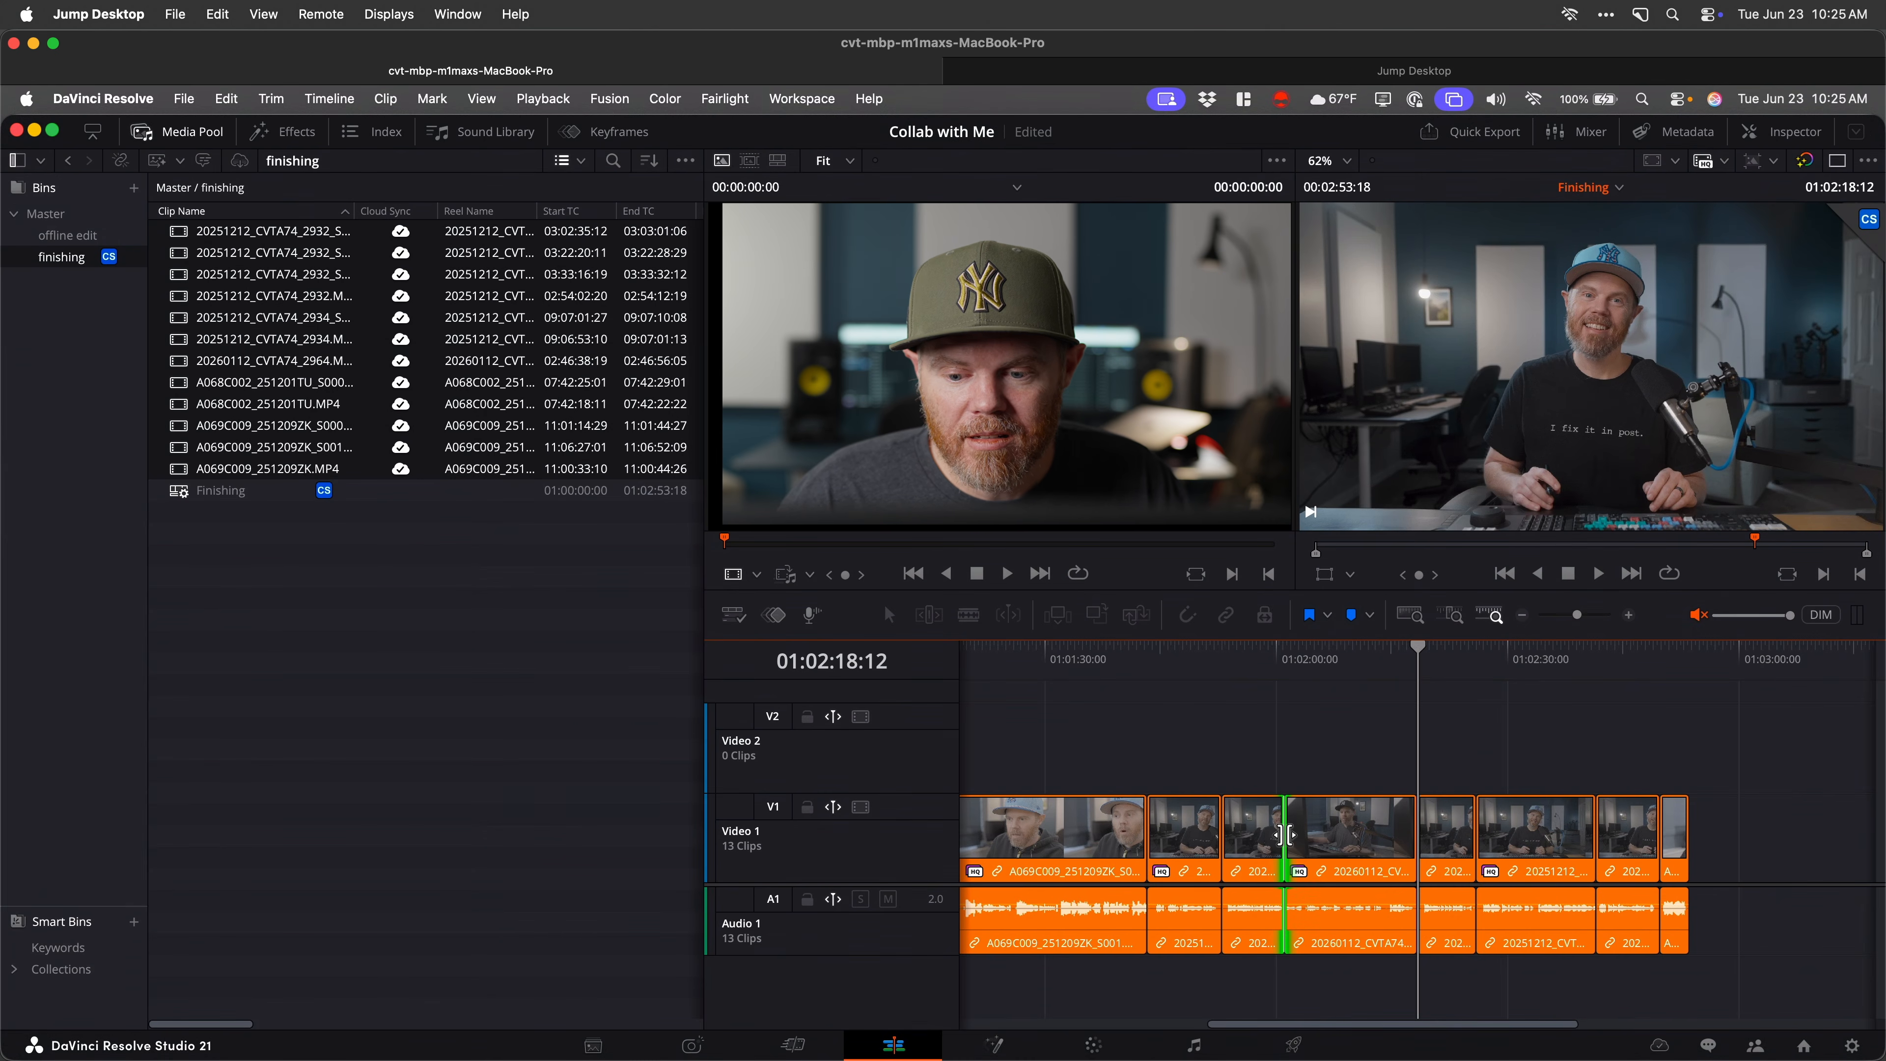
click(1281, 746)
click(1283, 653)
key(super+equal)
key(super+equal)
key(super+equal)
key(super+equal)
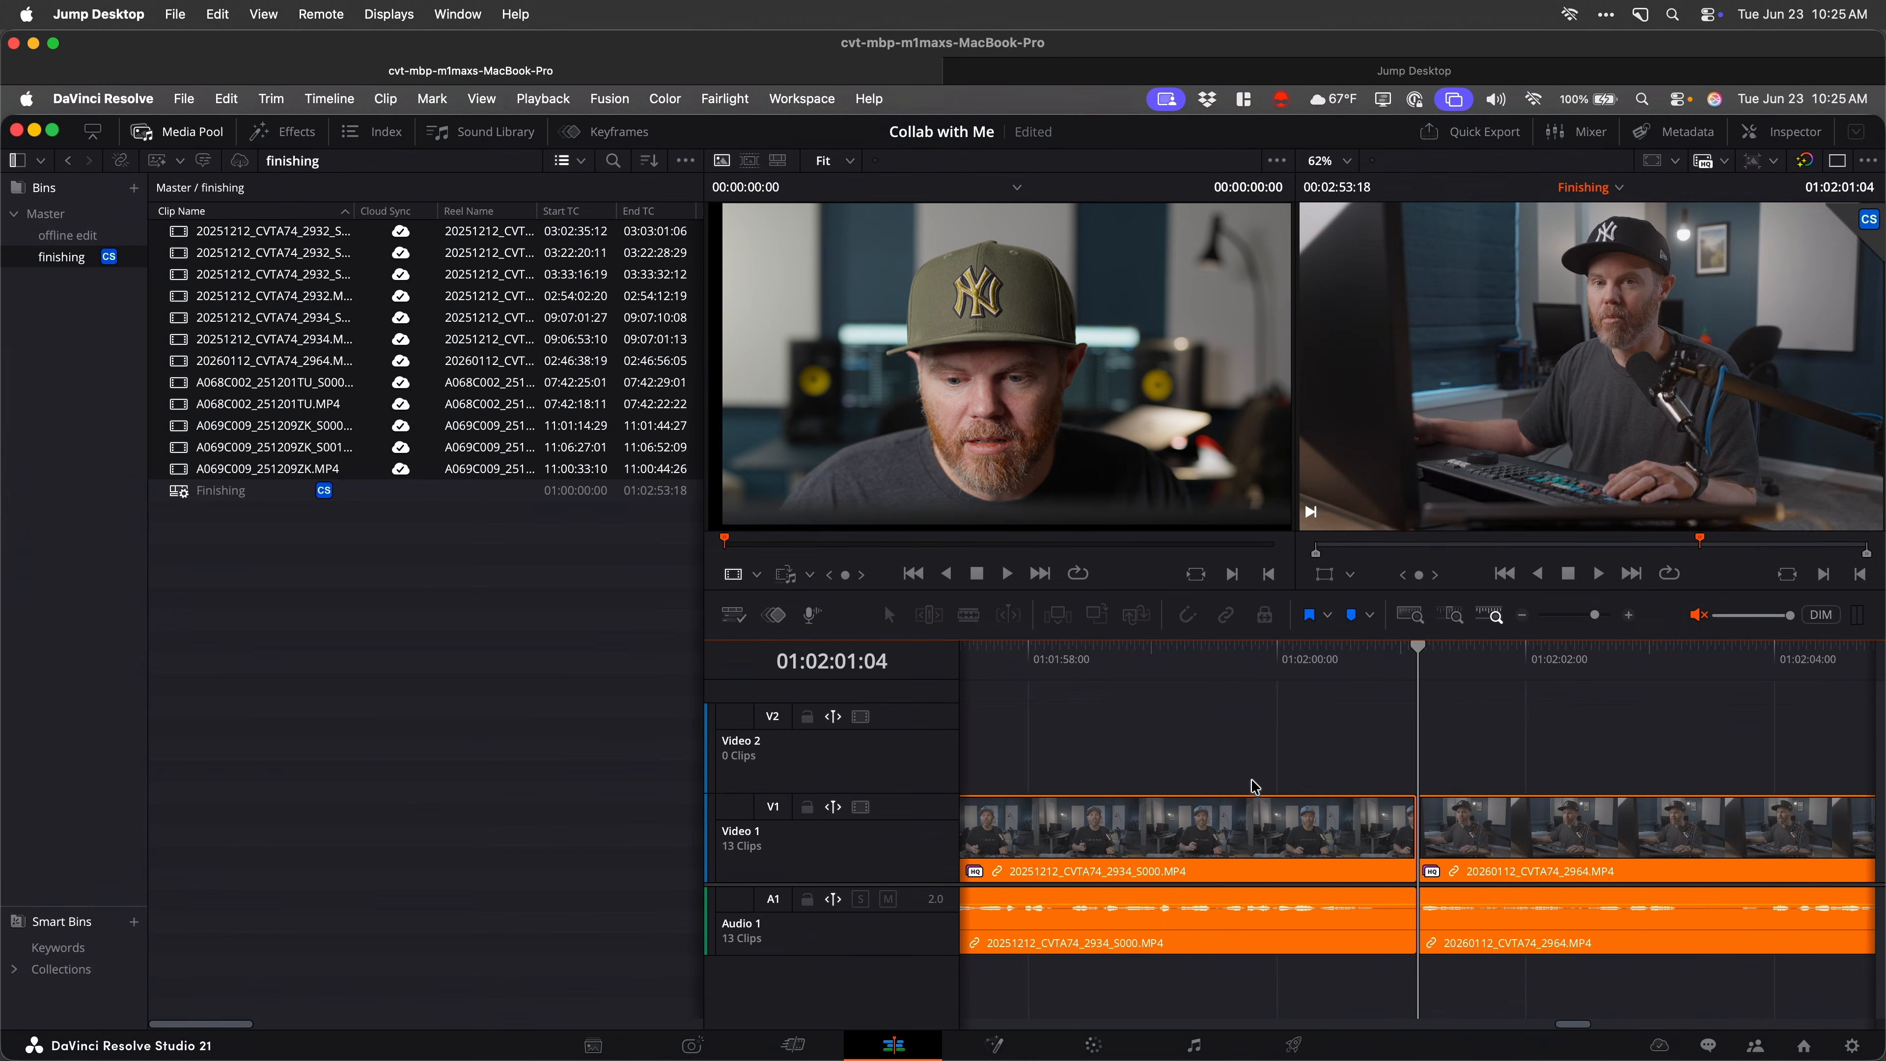
scroll(1255, 785, left, 3)
click(1541, 817)
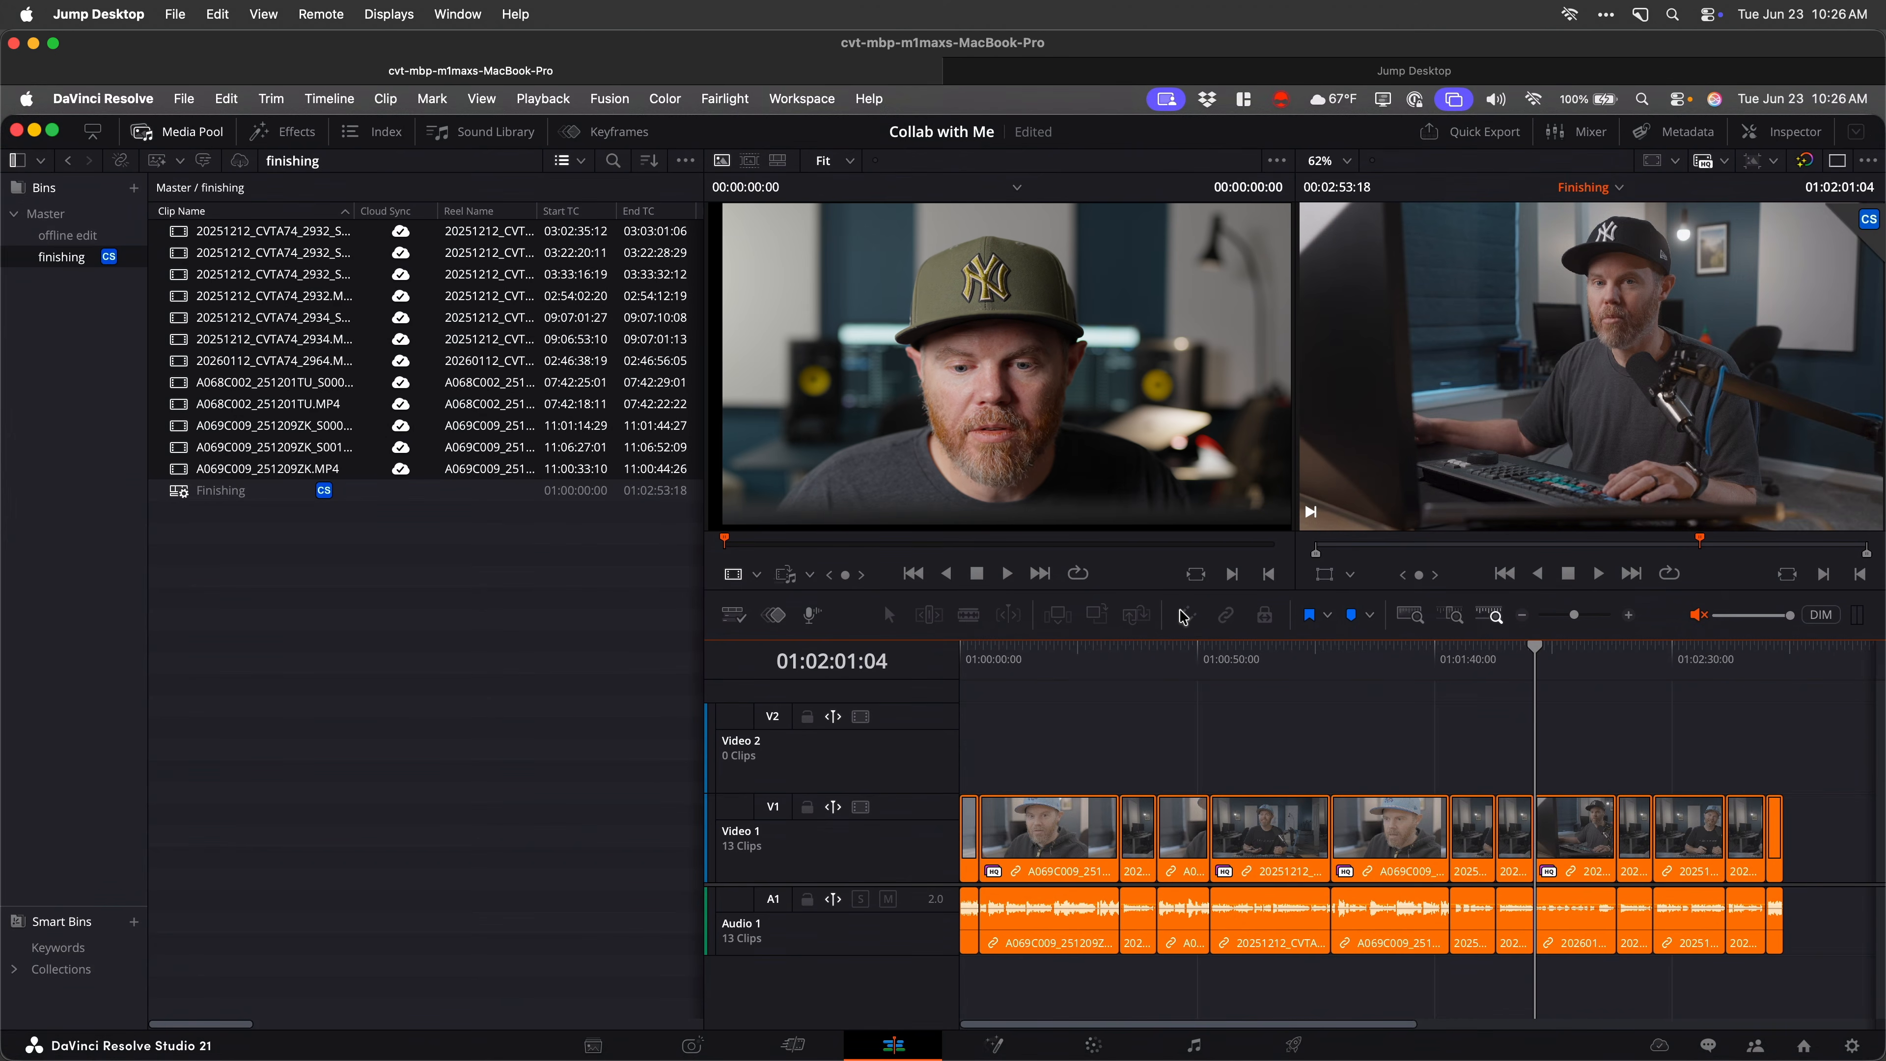
click(183, 490)
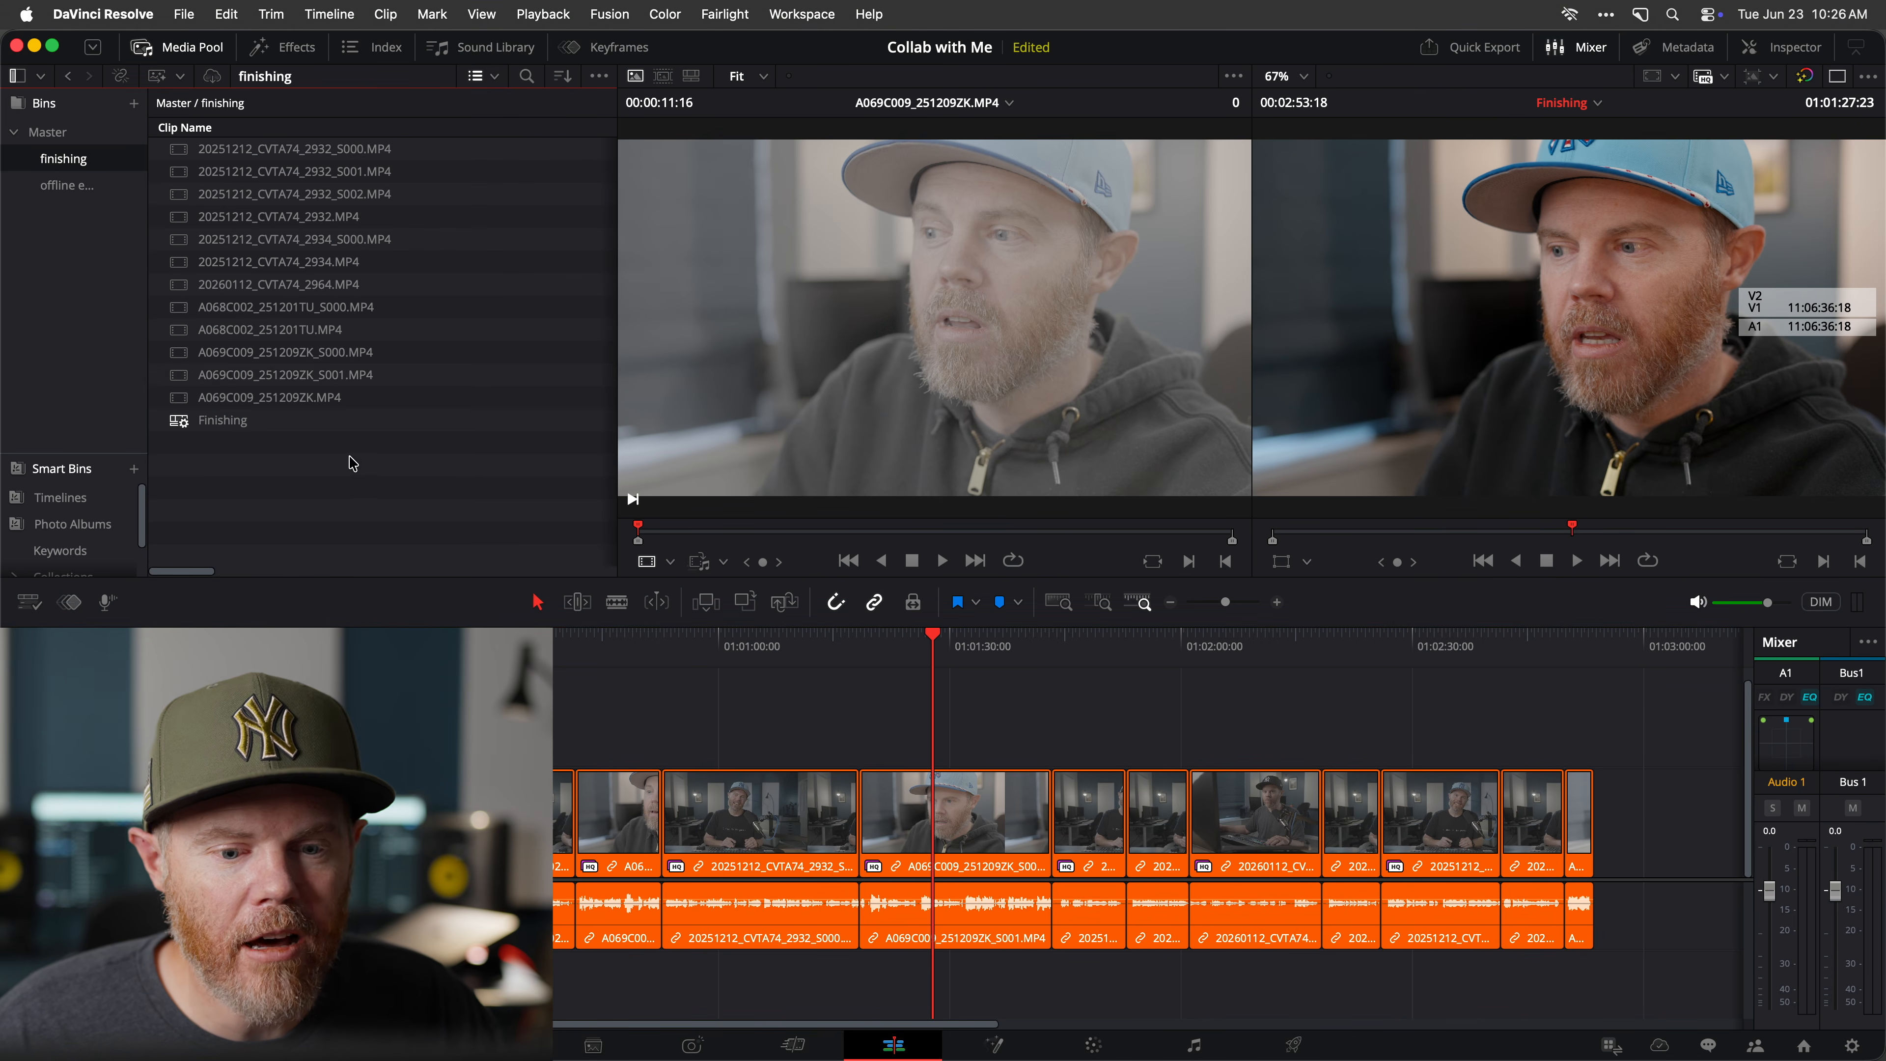
Switch to the local DaVinci Resolve, open the Please Manage Me timeline from the offline edit bin and reposition its playhead.
click(106, 185)
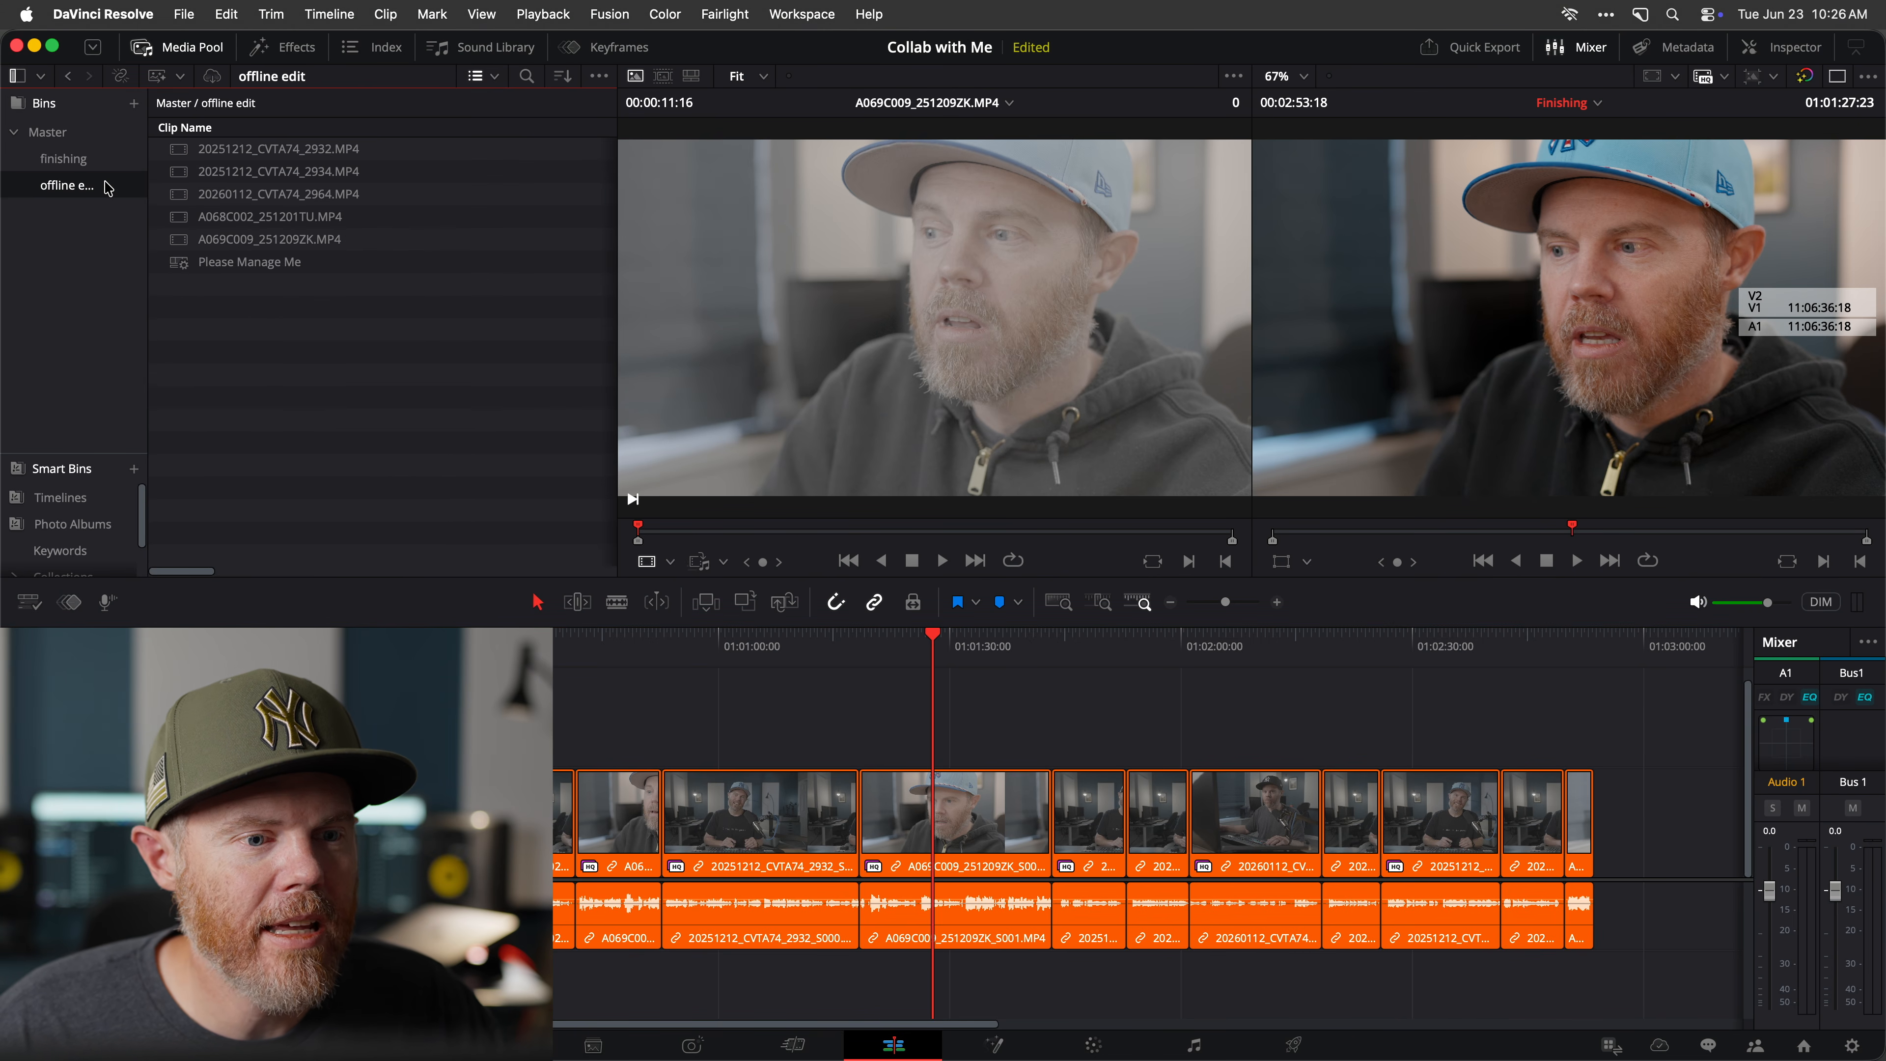
double_click(177, 266)
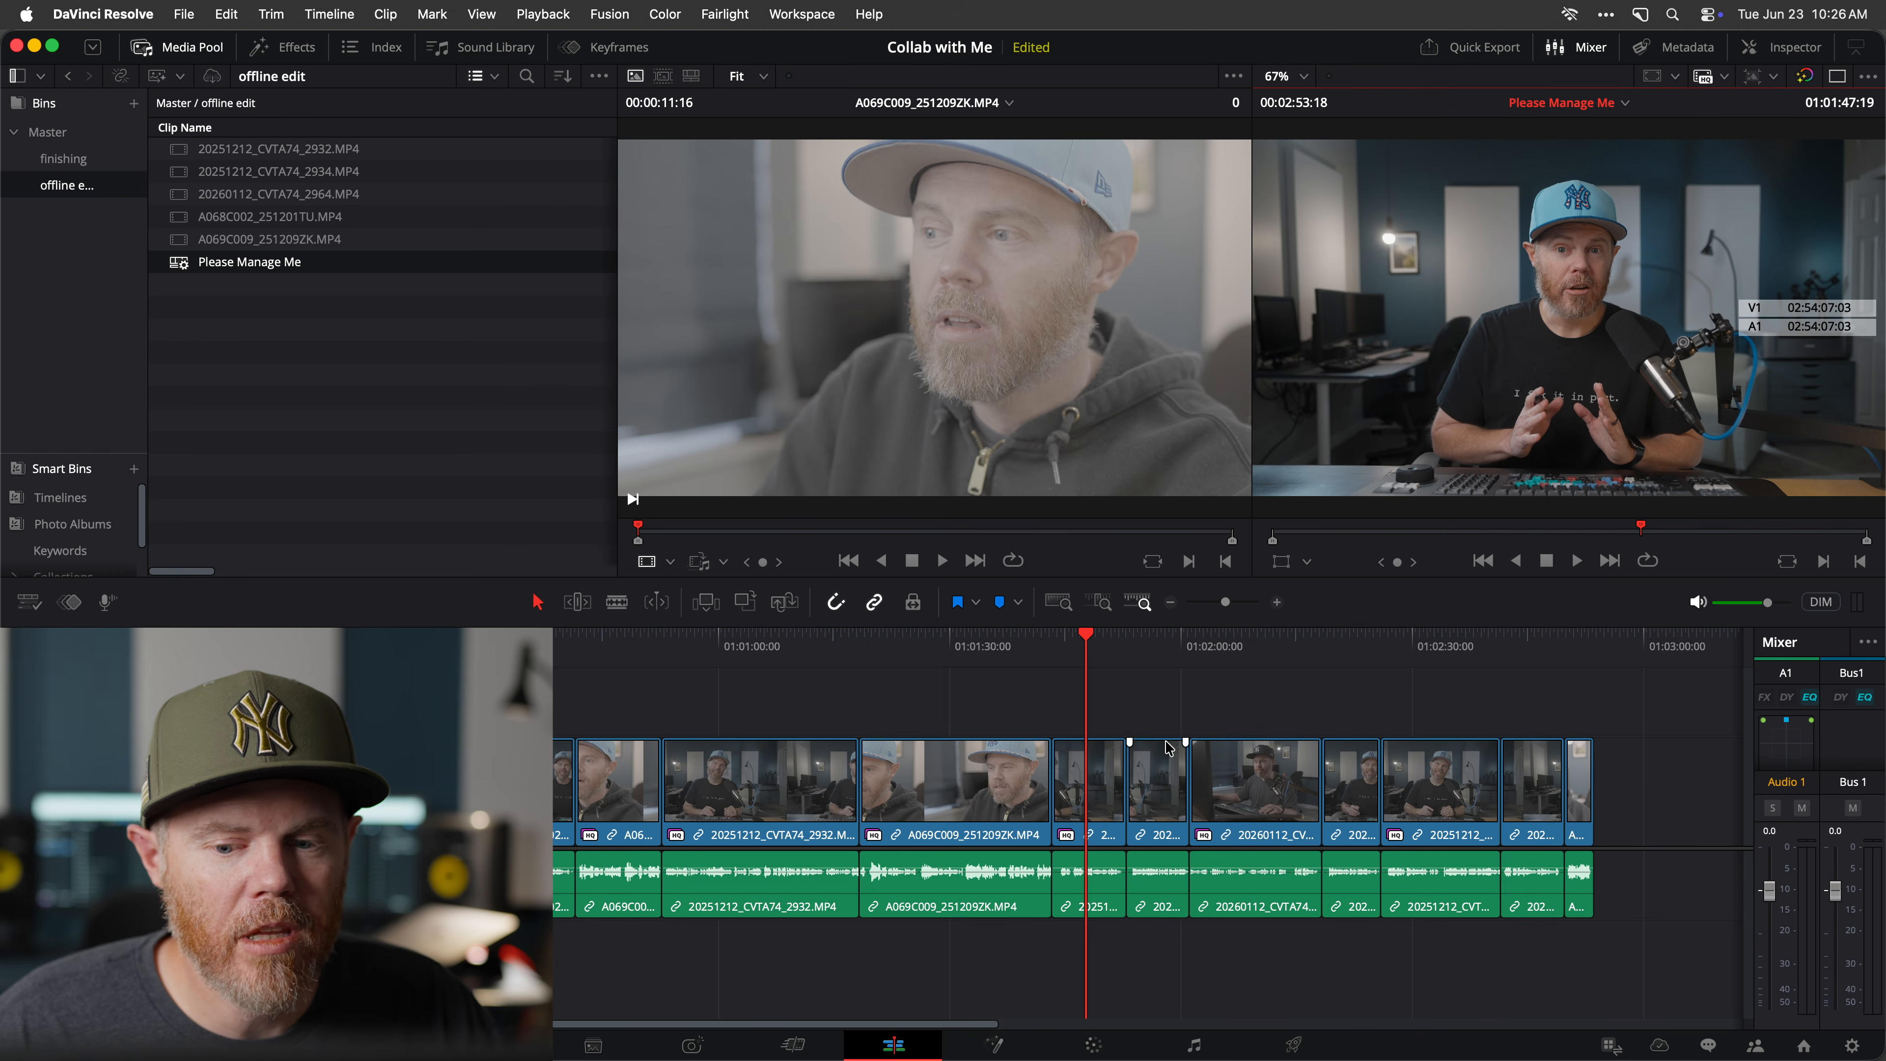
click(1009, 646)
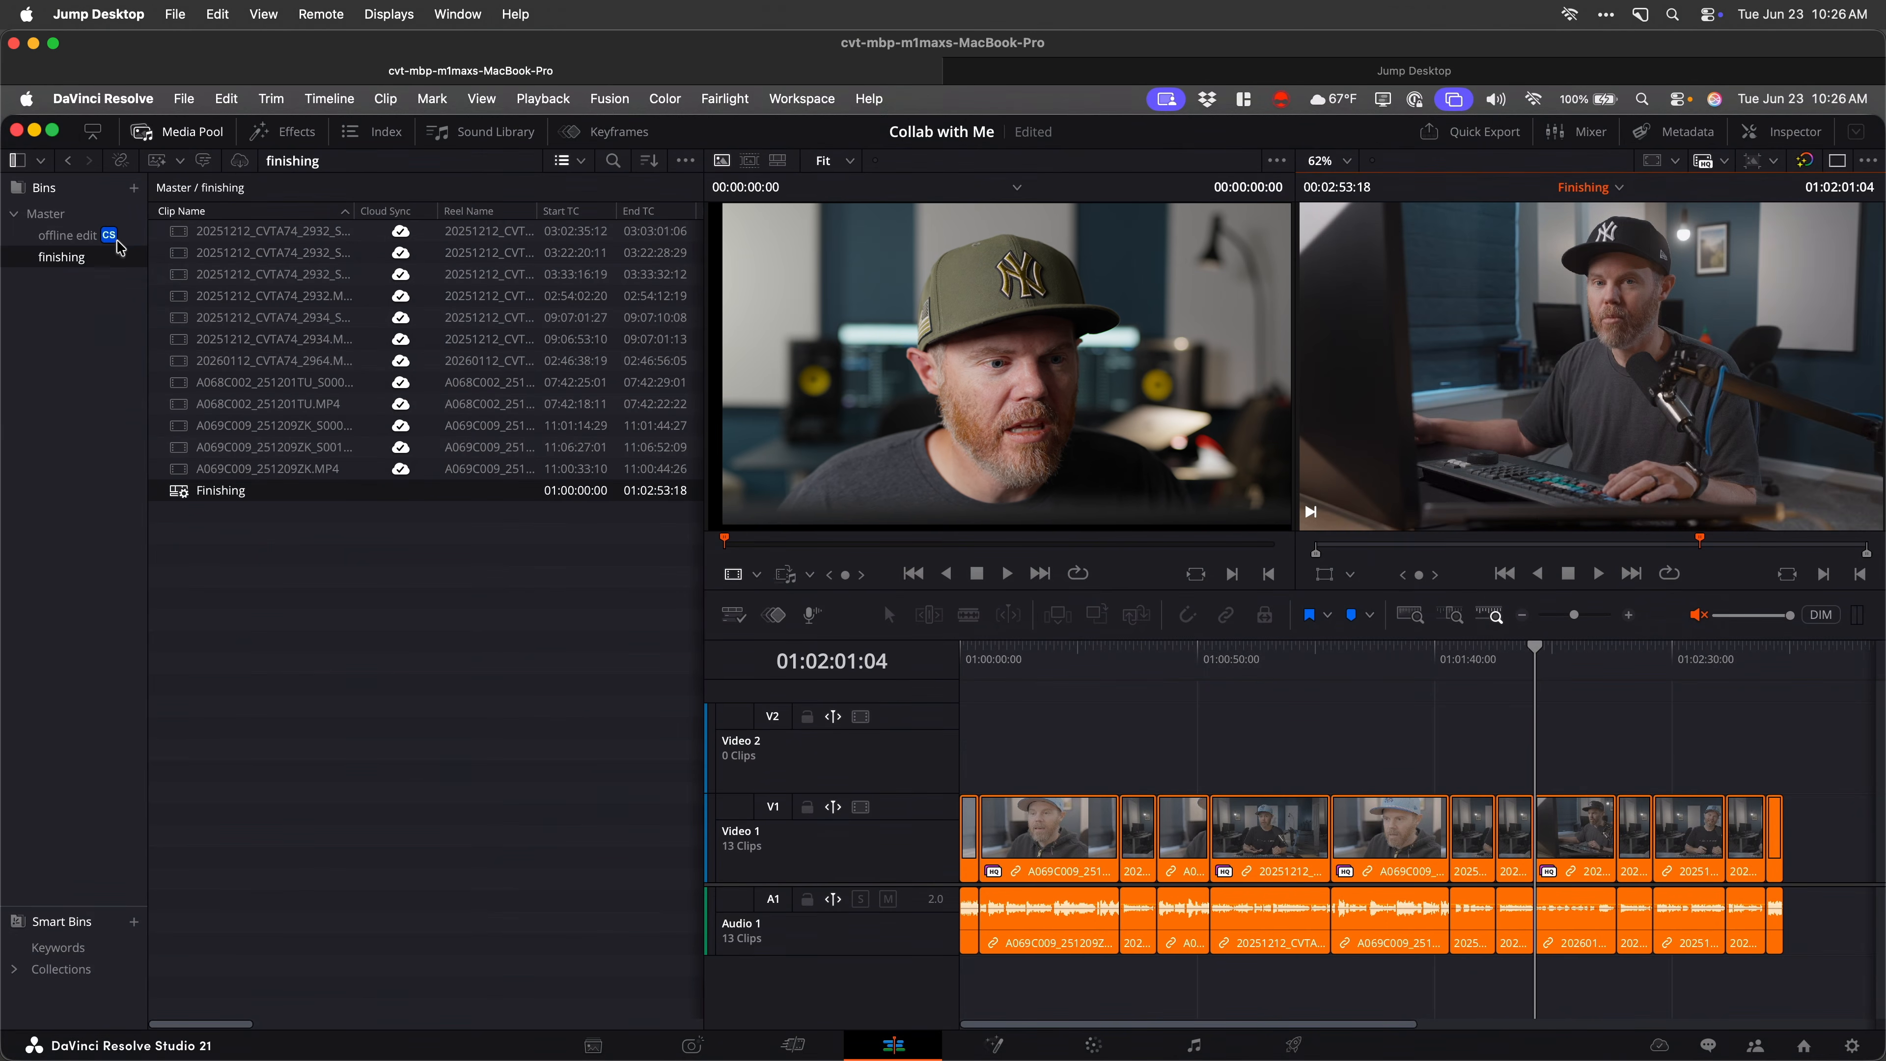
Back in the collaborator's Jump Desktop session, open the Finishing timeline and move the playhead to the cut at 01:01:43:10.
click(186, 498)
double_click(188, 503)
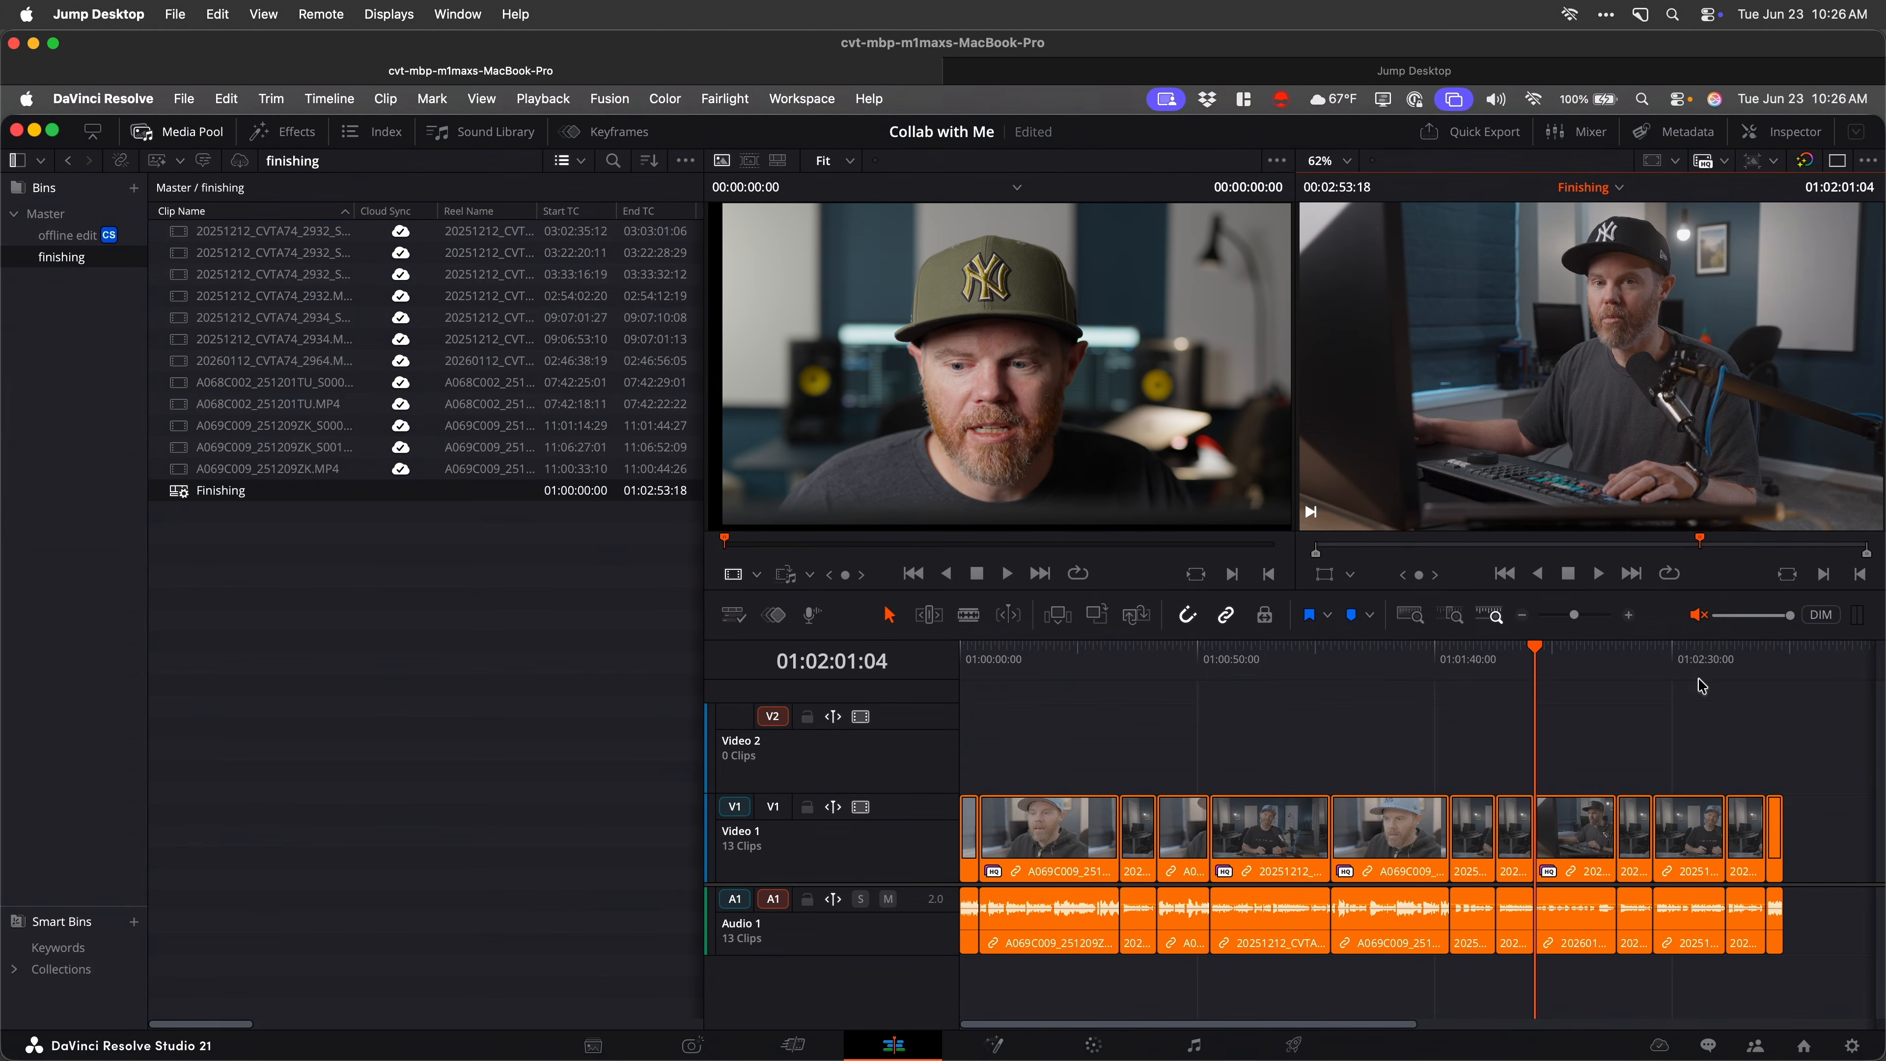
click(1356, 657)
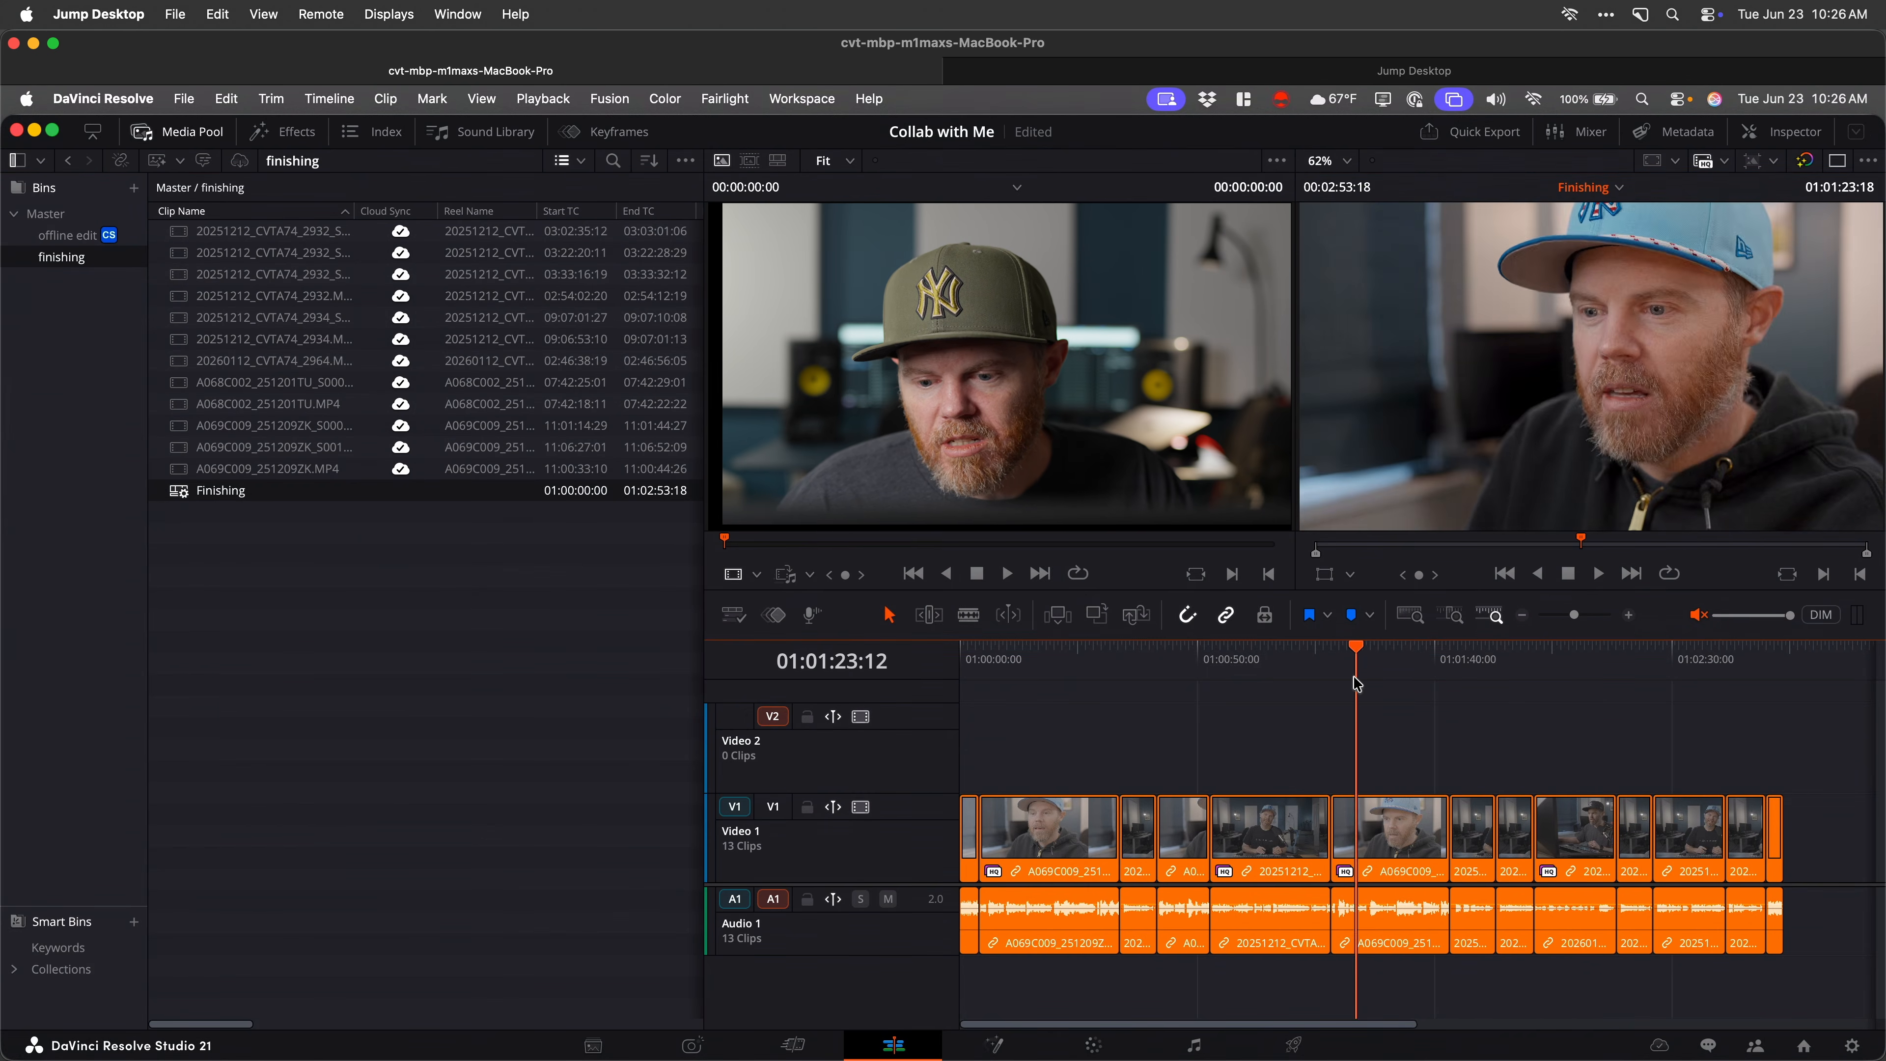
click(1452, 657)
Try rolling the edit between A069C009_251209ZK_S001.MP4 and 20251212_CVTA74_2932.MP4 in both directions, and undo the trim.
scroll(1452, 685, up, 5)
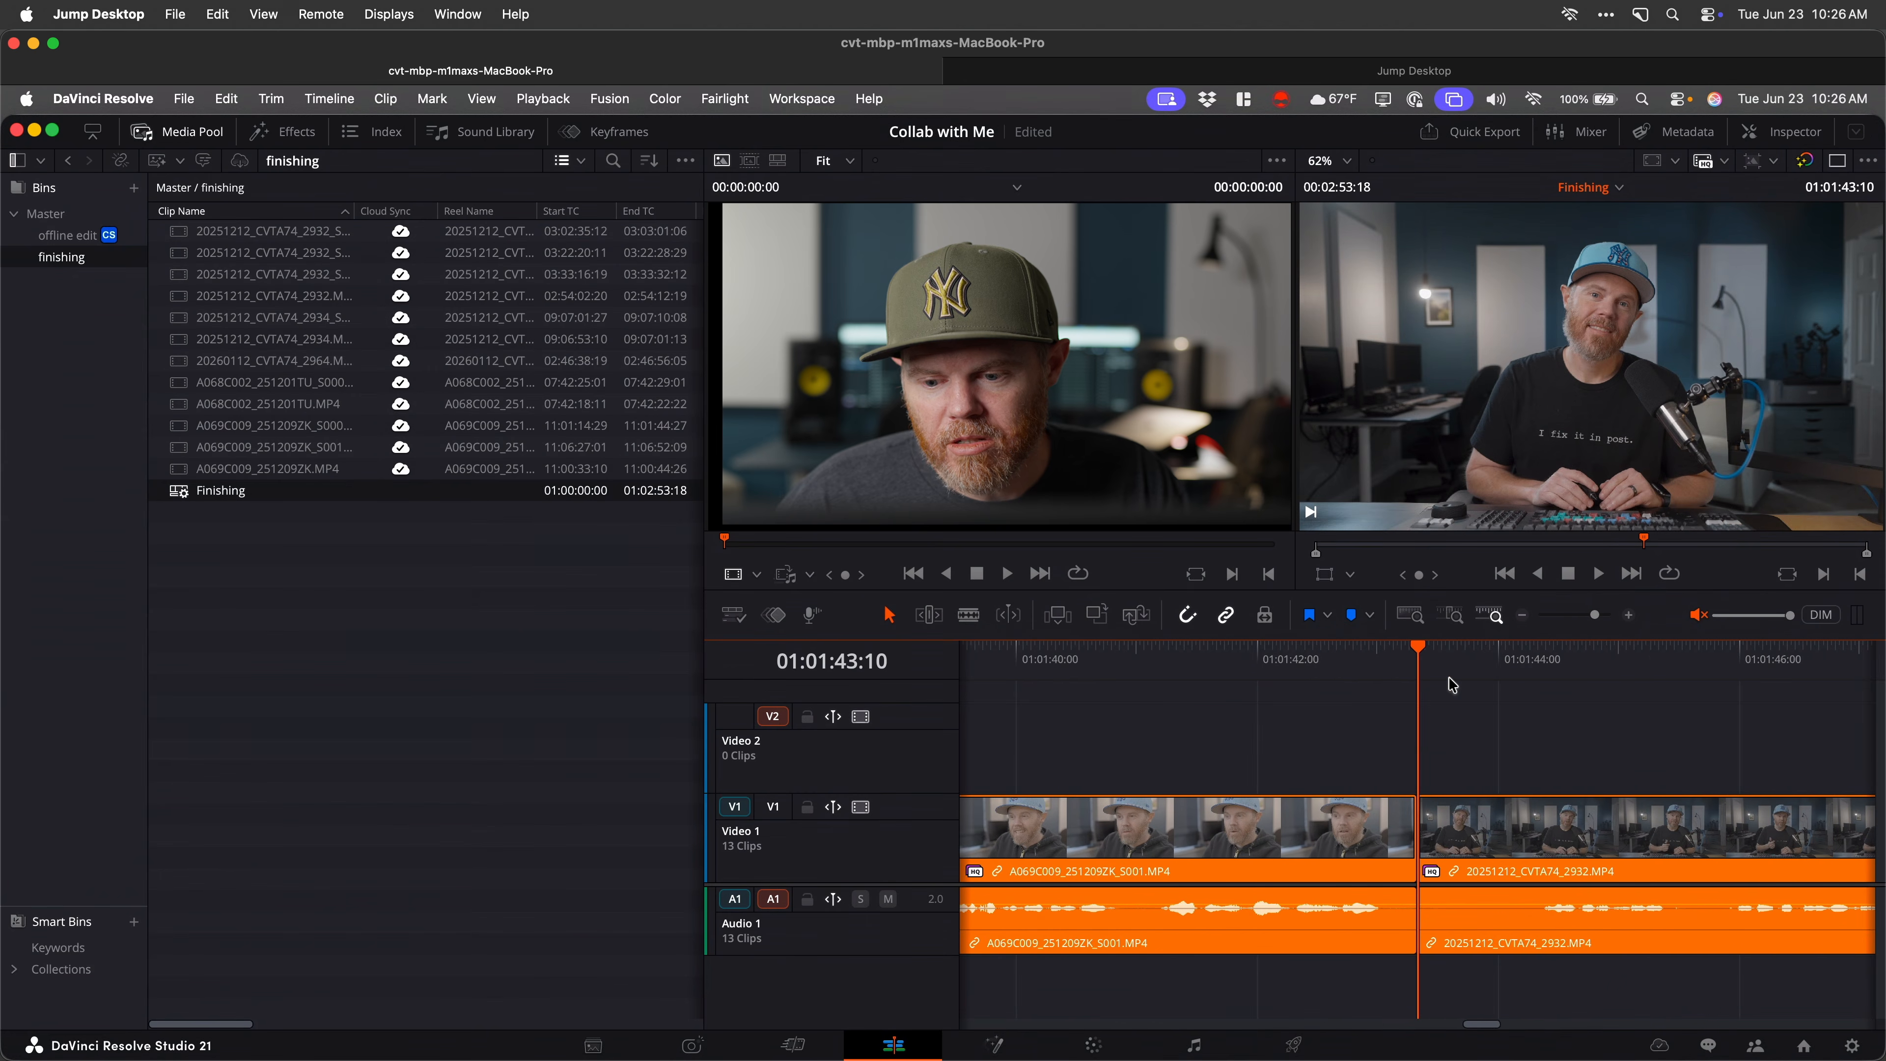
drag(1418, 833, 1470, 833)
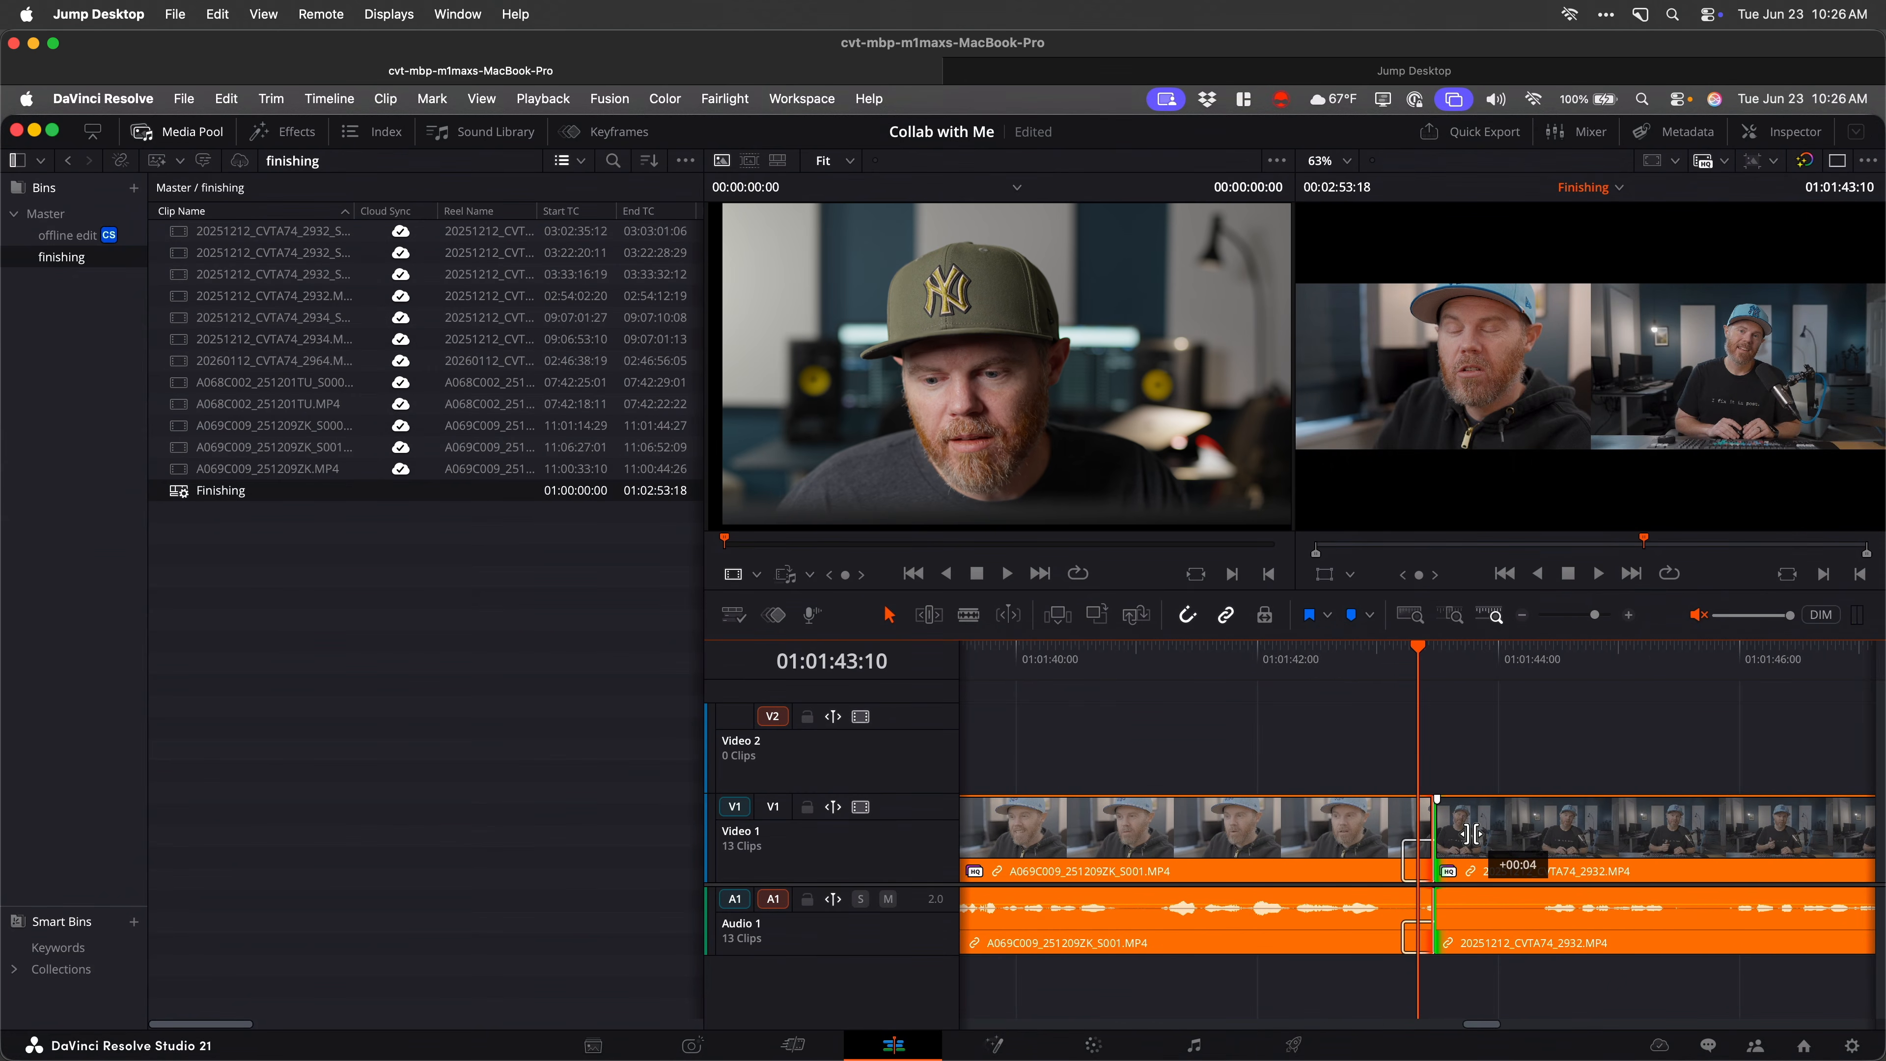
drag(1474, 832, 1311, 837)
key(super+z)
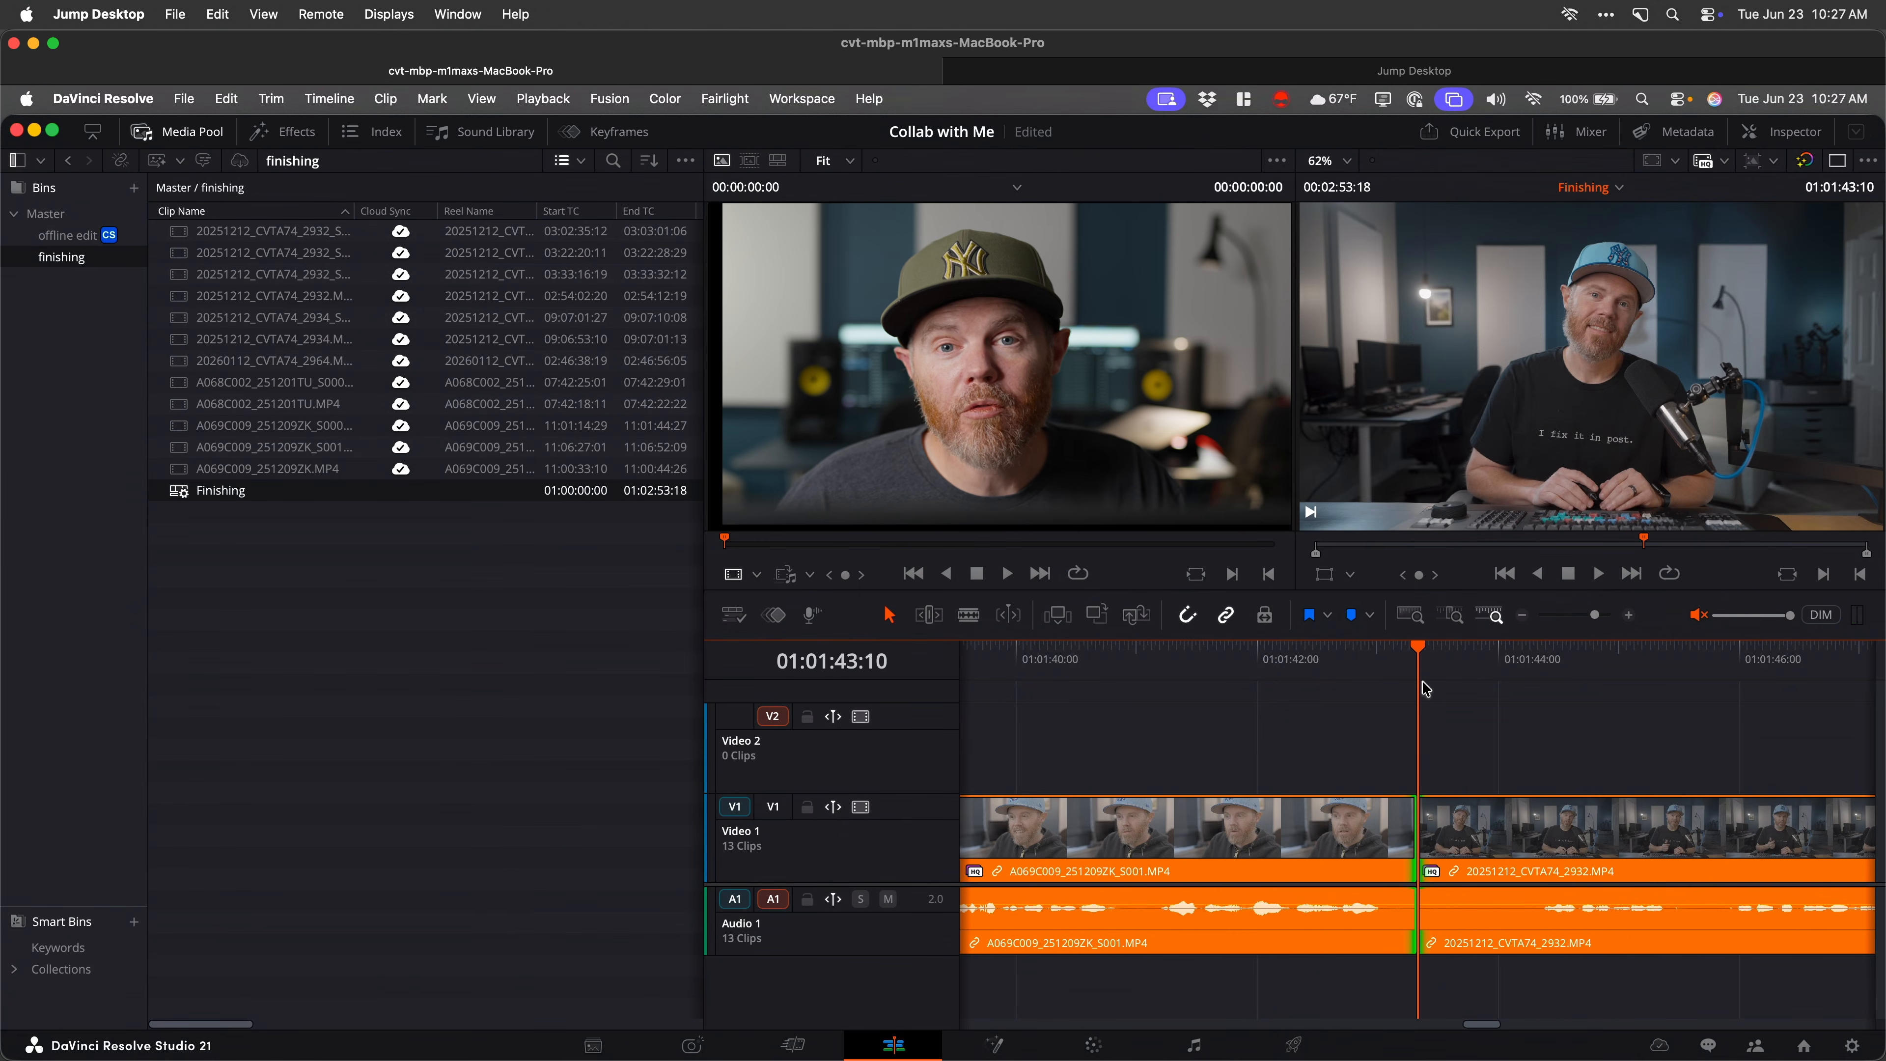
key(shift+z)
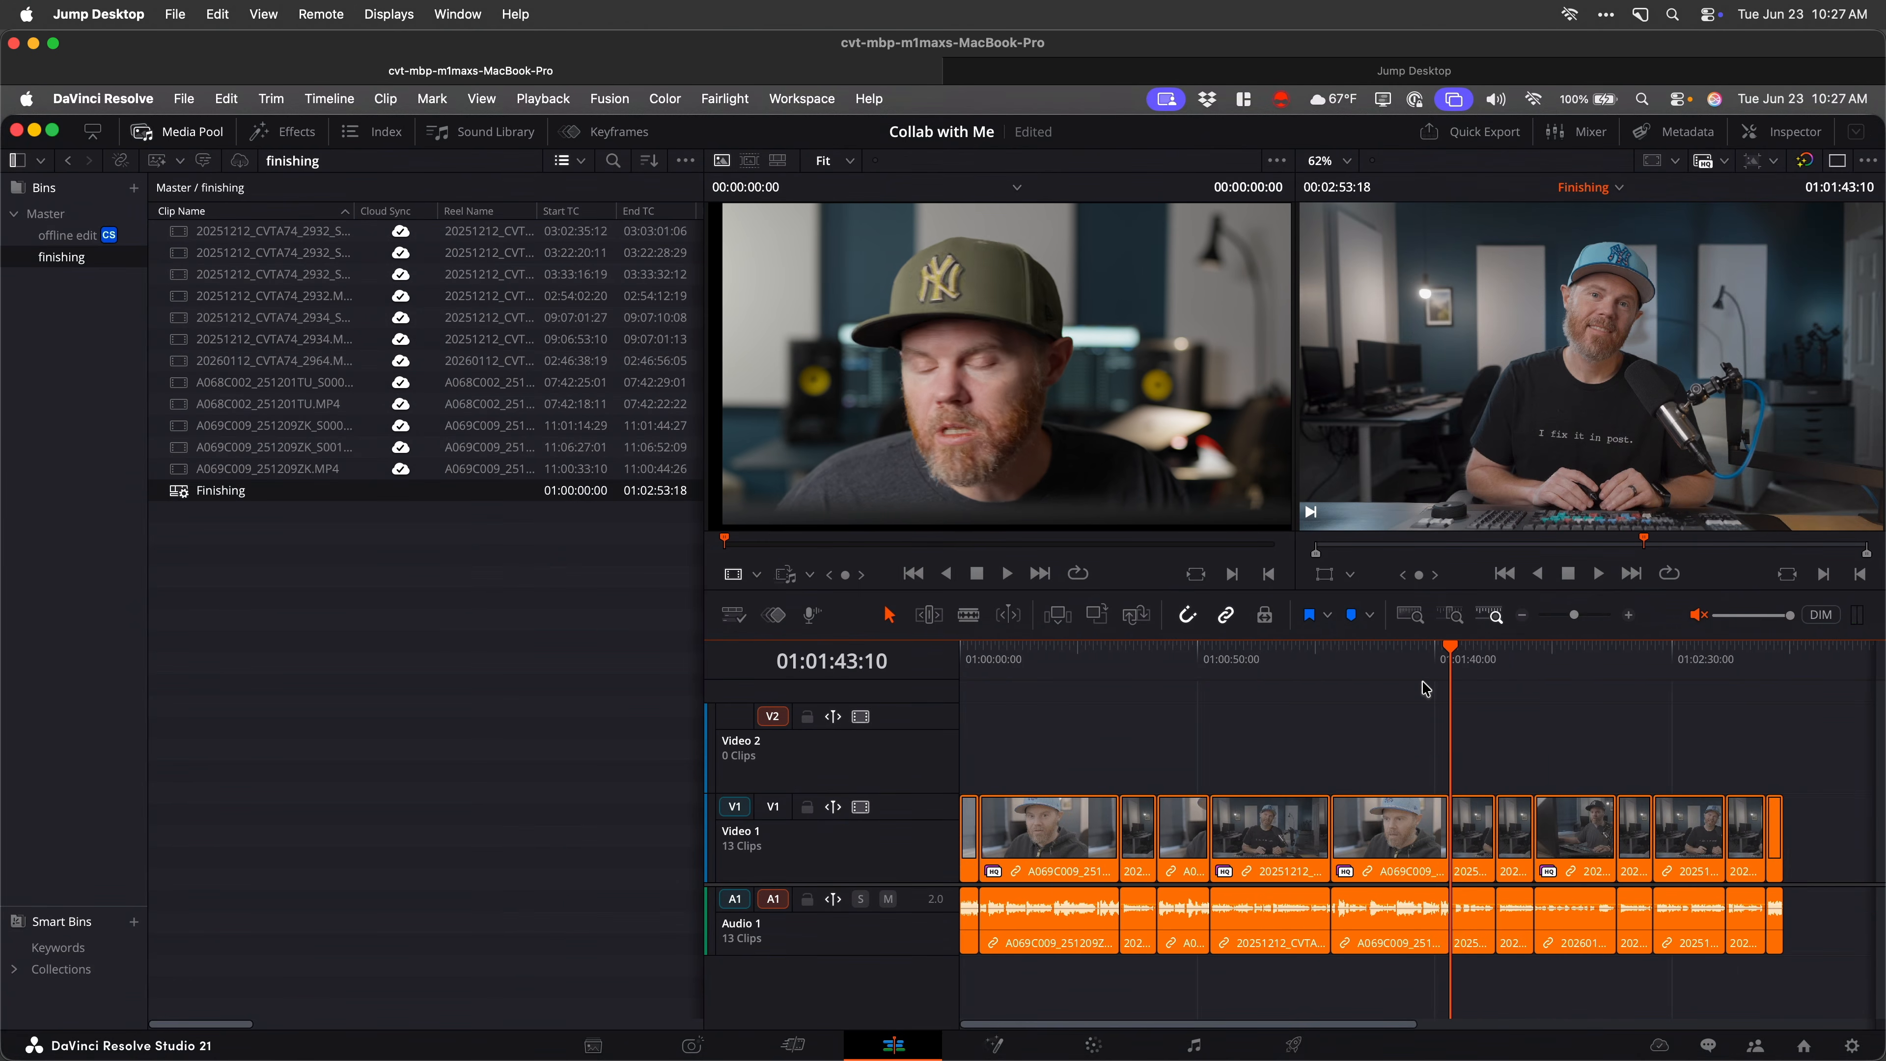